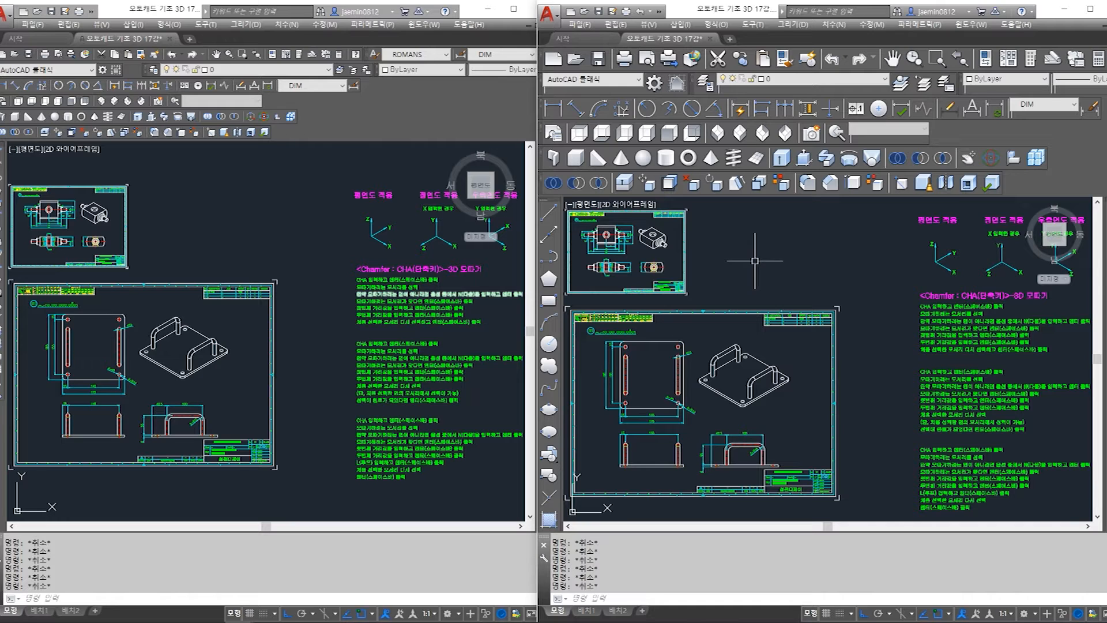
Frame all views of the upper practice drawing, the block with stepped shafts, using a window zoom
{"action": "left_click", "coordinate": [312, 241]}
{"action": "middle_click_drag", "start_coordinate": [176, 254], "coordinate": [351, 272]}
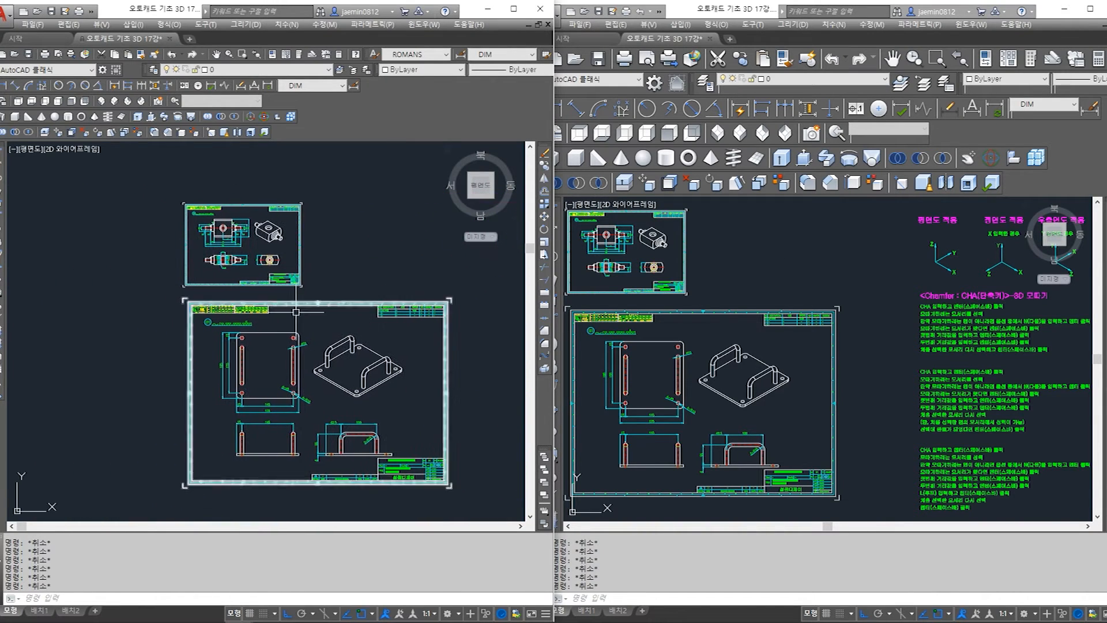
{"action": "scroll", "coordinate": [242, 255], "scroll_direction": "up", "scroll_amount": 4}
{"action": "mouse_move", "coordinate": [241, 254]}
{"action": "middle_mouse_down"}
{"action": "mouse_move", "coordinate": [249, 362]}
{"action": "mouse_move", "coordinate": [285, 340]}
{"action": "mouse_move", "coordinate": [257, 342]}
{"action": "mouse_move", "coordinate": [320, 346]}
{"action": "middle_mouse_up"}
{"action": "scroll", "coordinate": [250, 360], "scroll_direction": "up", "scroll_amount": 2}
{"action": "scroll", "coordinate": [266, 332], "scroll_direction": "up", "scroll_amount": 2}
{"action": "scroll", "coordinate": [321, 349], "scroll_direction": "down", "scroll_amount": 1}
{"action": "scroll", "coordinate": [323, 355], "scroll_direction": "down", "scroll_amount": 1}
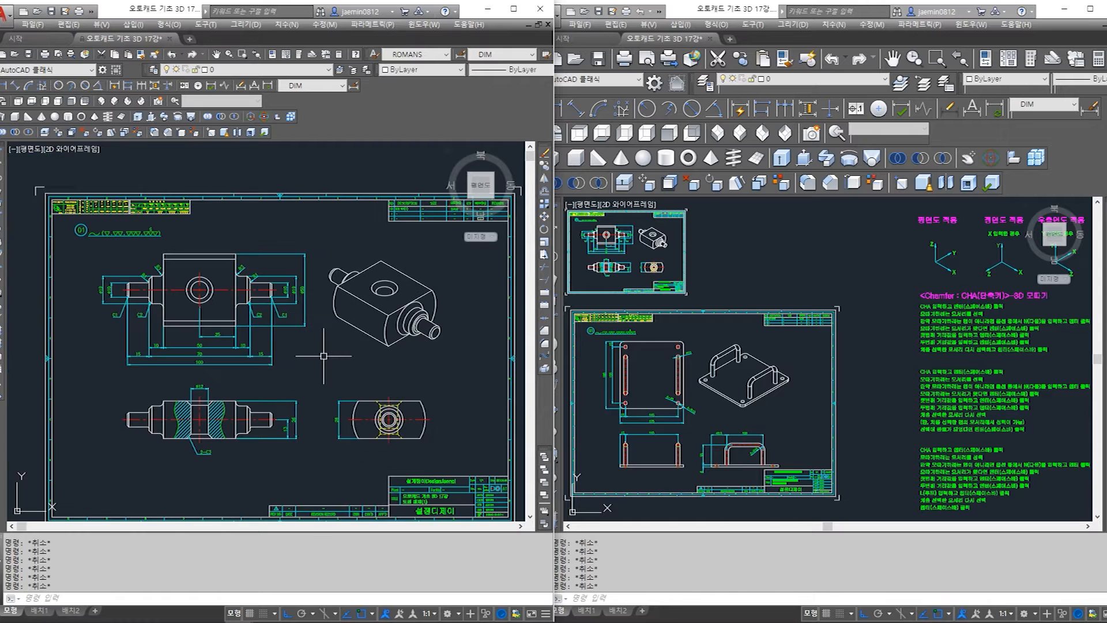
{"action": "key", "text": "Return"}
{"action": "left_click", "coordinate": [93, 244]}
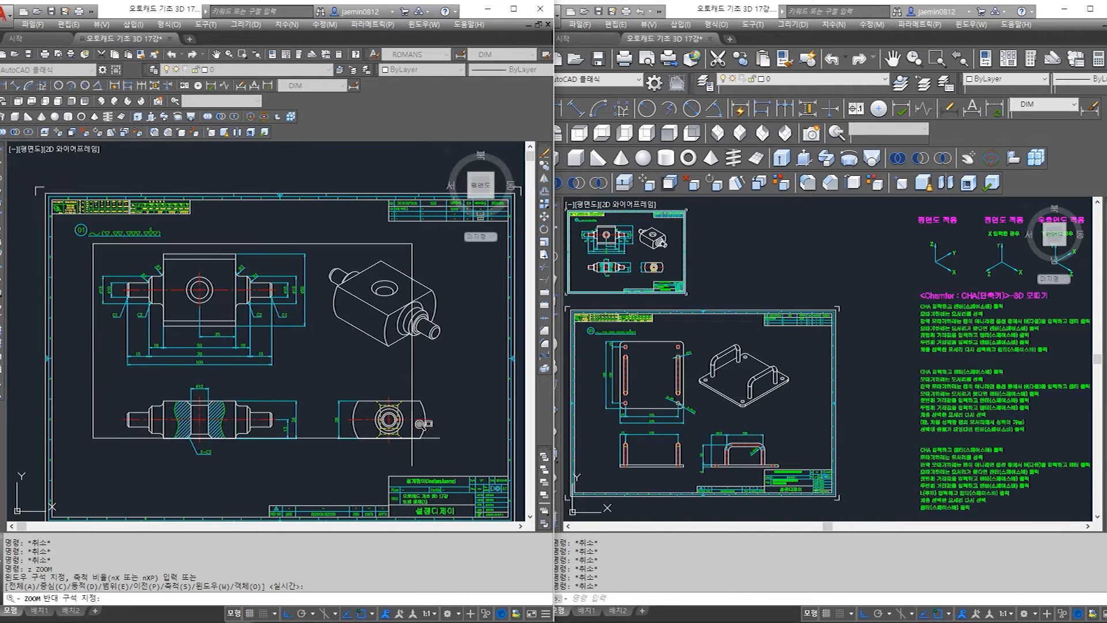
{"action": "left_click", "coordinate": [446, 462]}
{"action": "left_click", "coordinate": [359, 329]}
{"action": "middle_click_drag", "start_coordinate": [359, 330], "coordinate": [366, 368]}
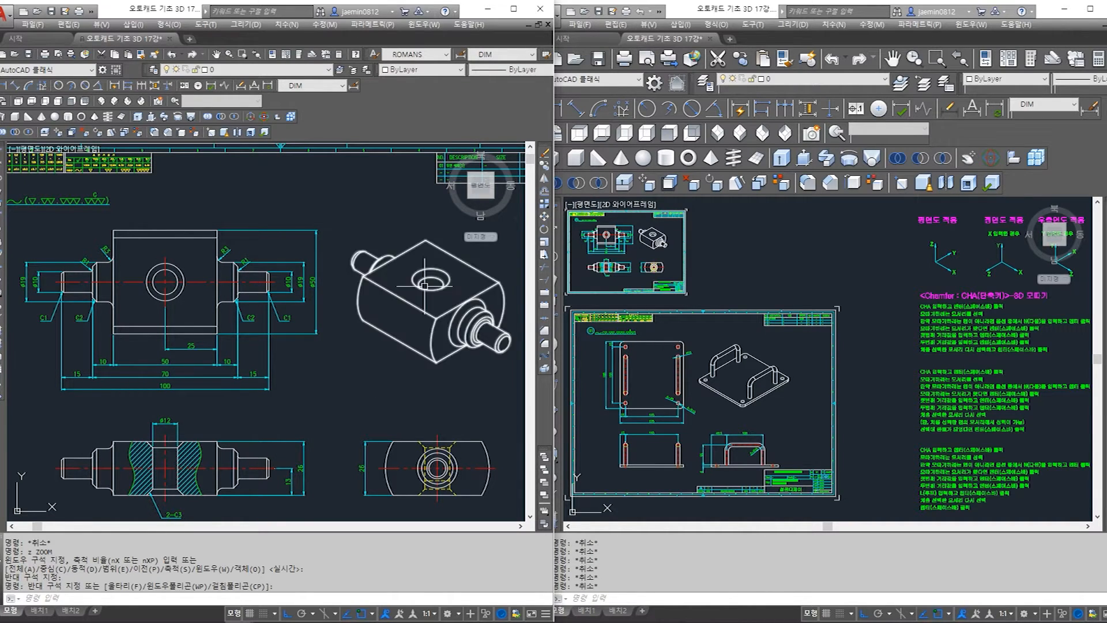
Examine the block's isometric view and the thickness and rounded ends shown in the side view
{"action": "scroll", "coordinate": [425, 287], "scroll_direction": "up", "scroll_amount": 2}
{"action": "middle_click_drag", "start_coordinate": [425, 295], "coordinate": [337, 292]}
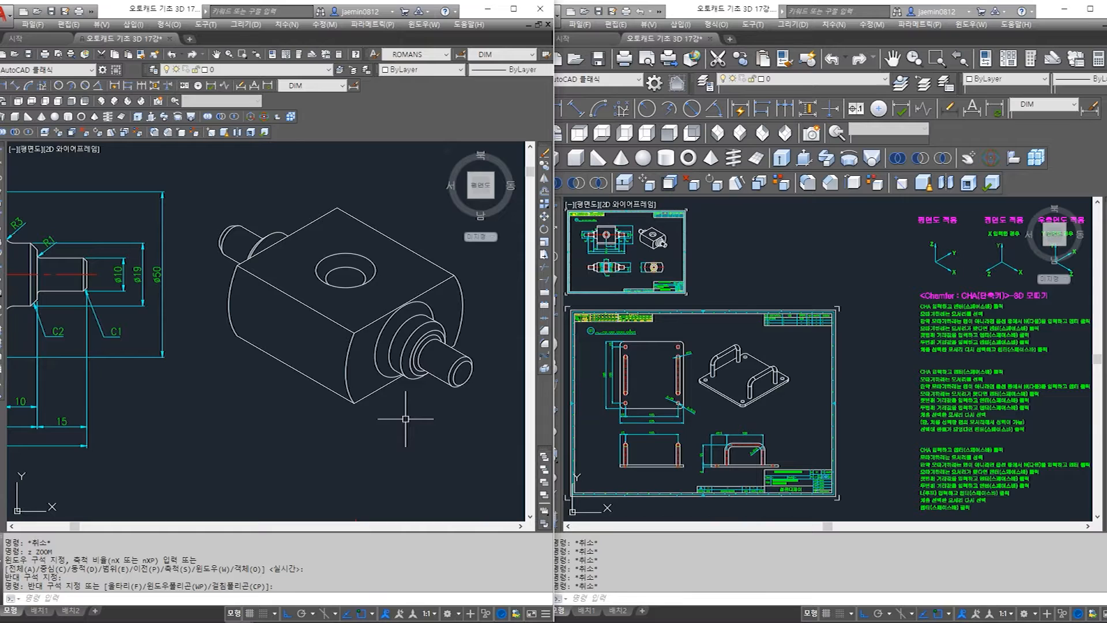
{"action": "scroll", "coordinate": [393, 404], "scroll_direction": "down", "scroll_amount": 4}
{"action": "scroll", "coordinate": [331, 286], "scroll_direction": "up", "scroll_amount": 5}
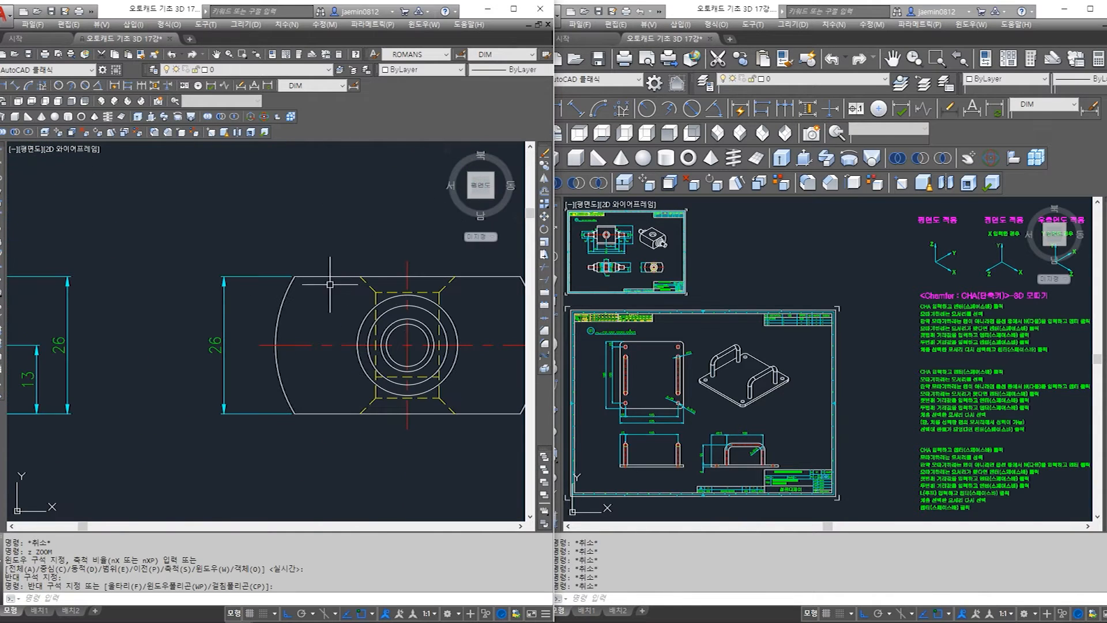
{"action": "middle_click_drag", "start_coordinate": [306, 305], "coordinate": [275, 339]}
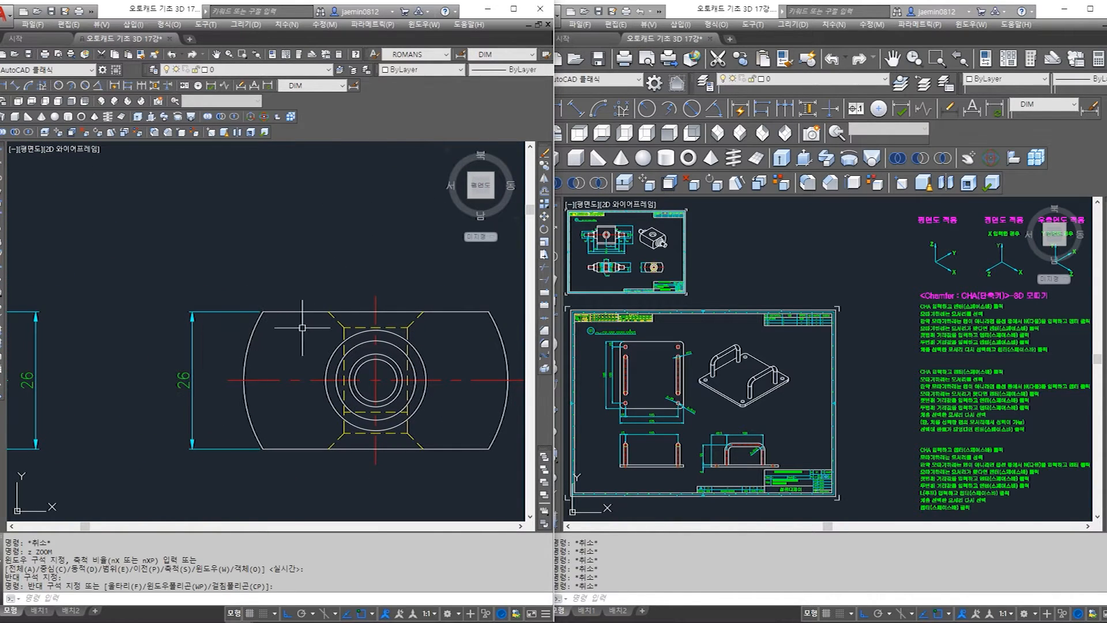
{"action": "scroll", "coordinate": [388, 392], "scroll_direction": "down", "scroll_amount": 3}
{"action": "scroll", "coordinate": [387, 272], "scroll_direction": "up", "scroll_amount": 4}
{"action": "scroll", "coordinate": [387, 272], "scroll_direction": "down", "scroll_amount": 5}
{"action": "scroll", "coordinate": [316, 331], "scroll_direction": "up", "scroll_amount": 4}
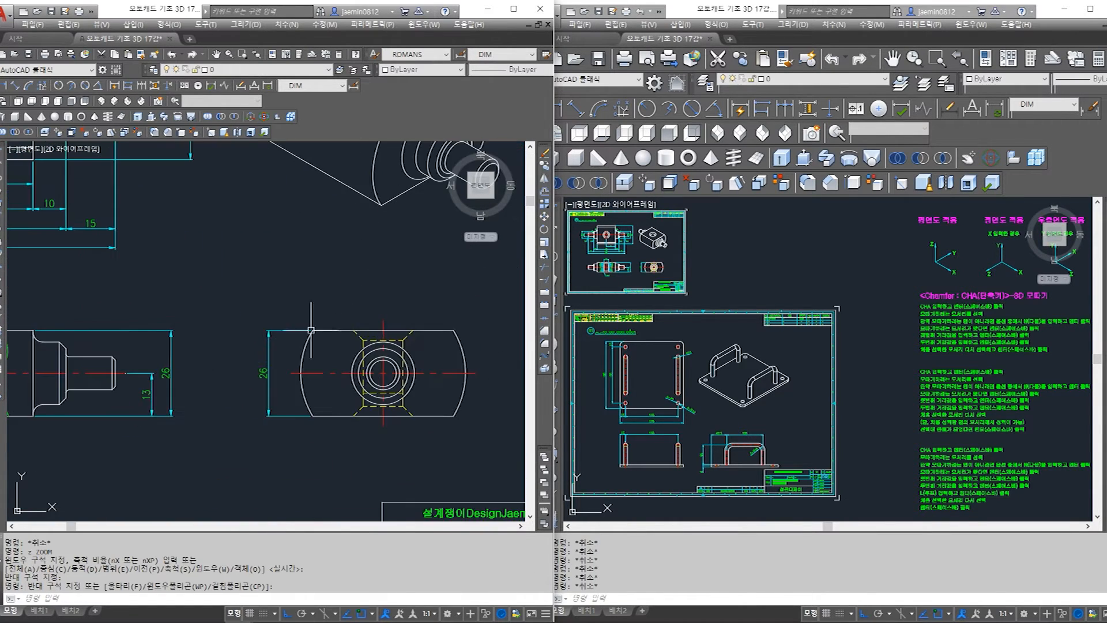
{"action": "scroll", "coordinate": [358, 406], "scroll_direction": "up", "scroll_amount": 2}
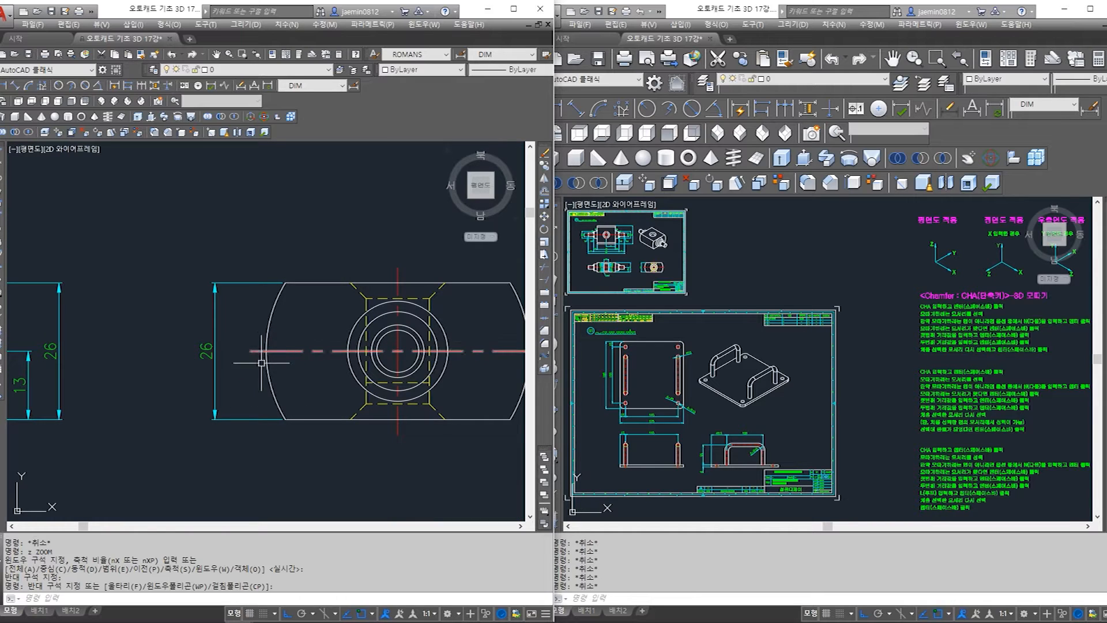
{"action": "scroll", "coordinate": [303, 356], "scroll_direction": "down", "scroll_amount": 4}
{"action": "middle_click_drag", "start_coordinate": [269, 310], "coordinate": [372, 423]}
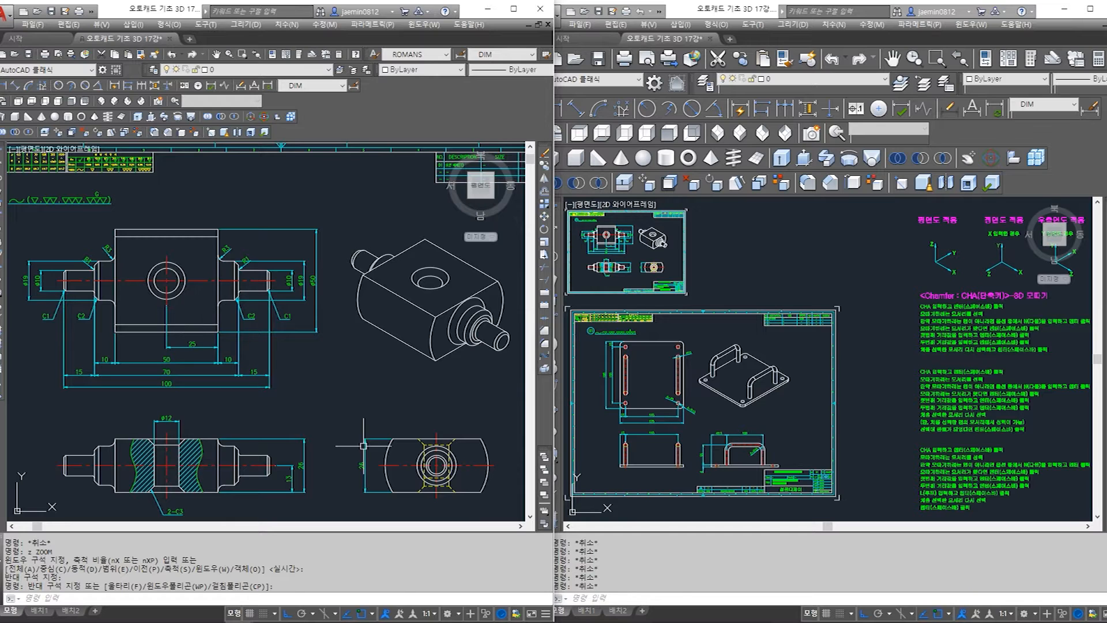
Compare the concentric circles in the side view with the block and shaft dimensions in the front view
{"action": "scroll", "coordinate": [363, 446], "scroll_direction": "up", "scroll_amount": 3}
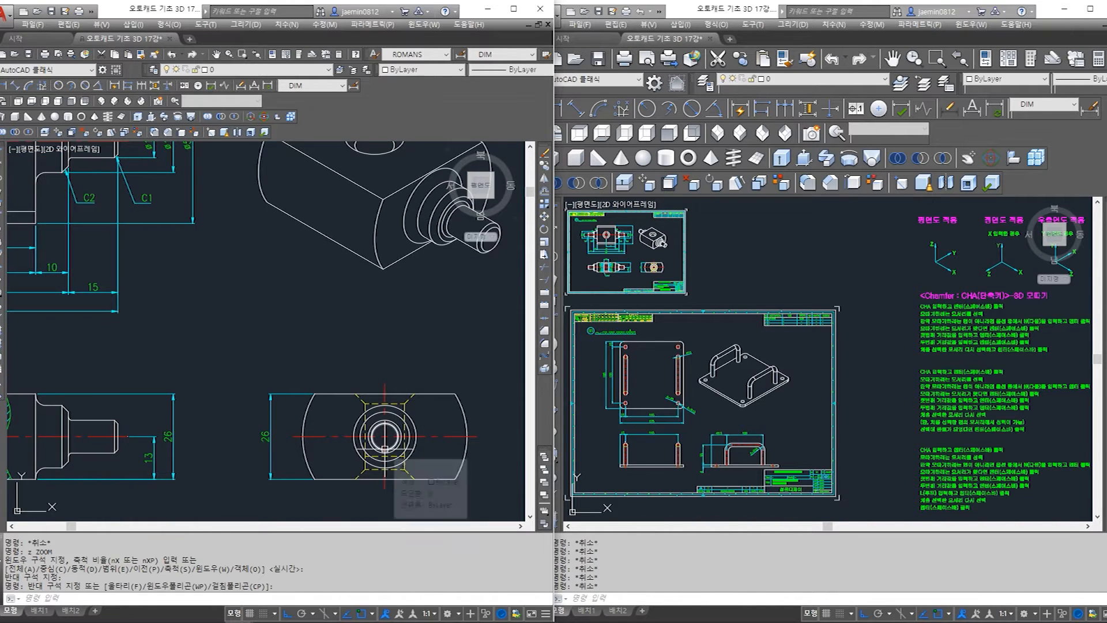
{"action": "scroll", "coordinate": [384, 449], "scroll_direction": "down", "scroll_amount": 2}
{"action": "middle_click_drag", "start_coordinate": [171, 372], "coordinate": [259, 381]}
{"action": "scroll", "coordinate": [202, 346], "scroll_direction": "up", "scroll_amount": 4}
{"action": "middle_click_drag", "start_coordinate": [209, 331], "coordinate": [249, 405]}
{"action": "scroll", "coordinate": [249, 406], "scroll_direction": "down", "scroll_amount": 2}
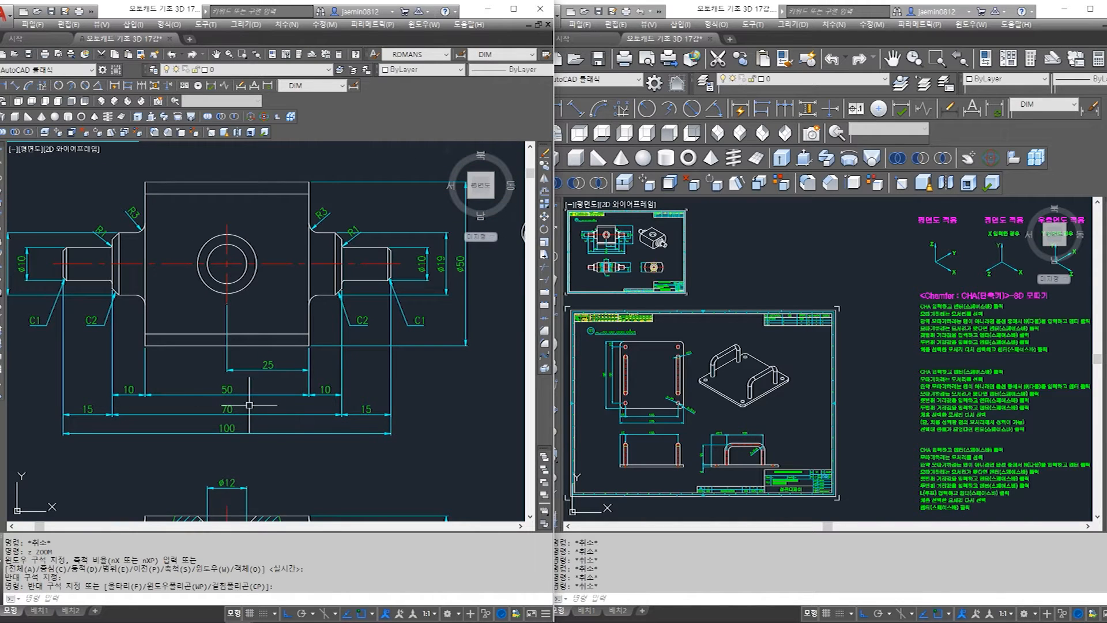
{"action": "middle_click_drag", "start_coordinate": [290, 288], "coordinate": [257, 300]}
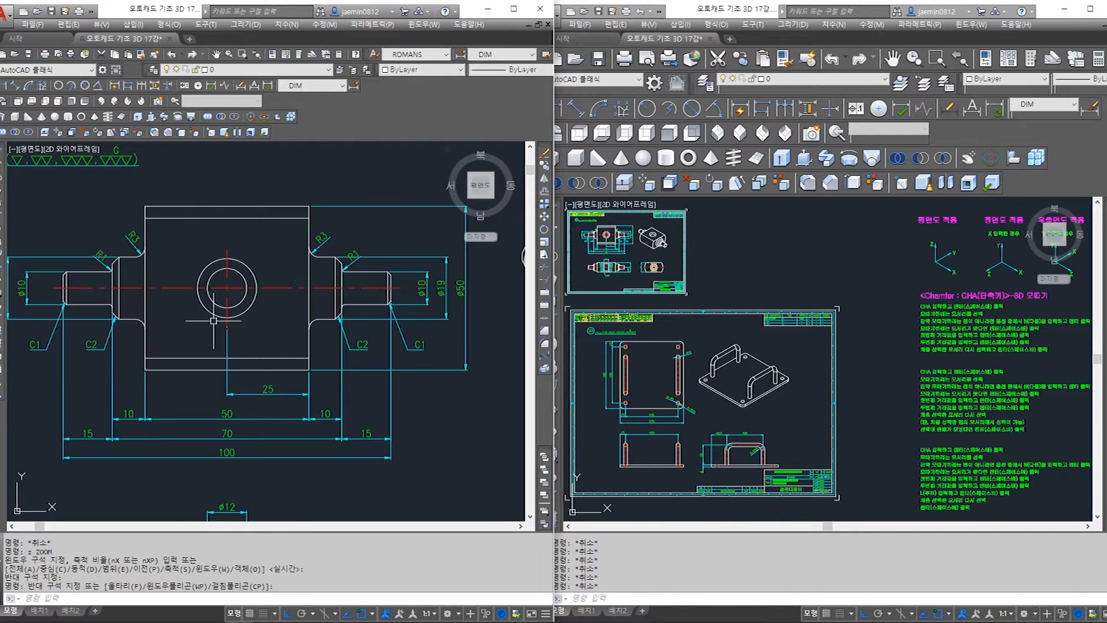
{"action": "middle_click_drag", "start_coordinate": [229, 298], "coordinate": [259, 305]}
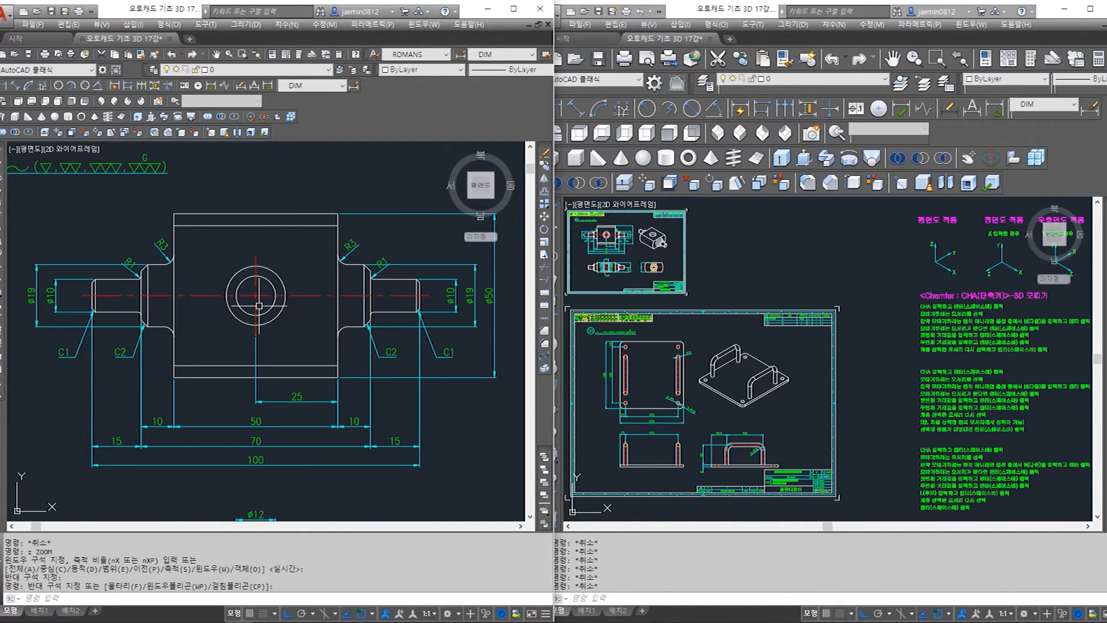
Highlight the outlines of the small and large shaft steps beside the block in the front view, clearing each selection
{"action": "scroll", "coordinate": [404, 293], "scroll_direction": "up", "scroll_amount": 2}
{"action": "left_click", "coordinate": [396, 271]}
{"action": "left_click", "coordinate": [390, 304]}
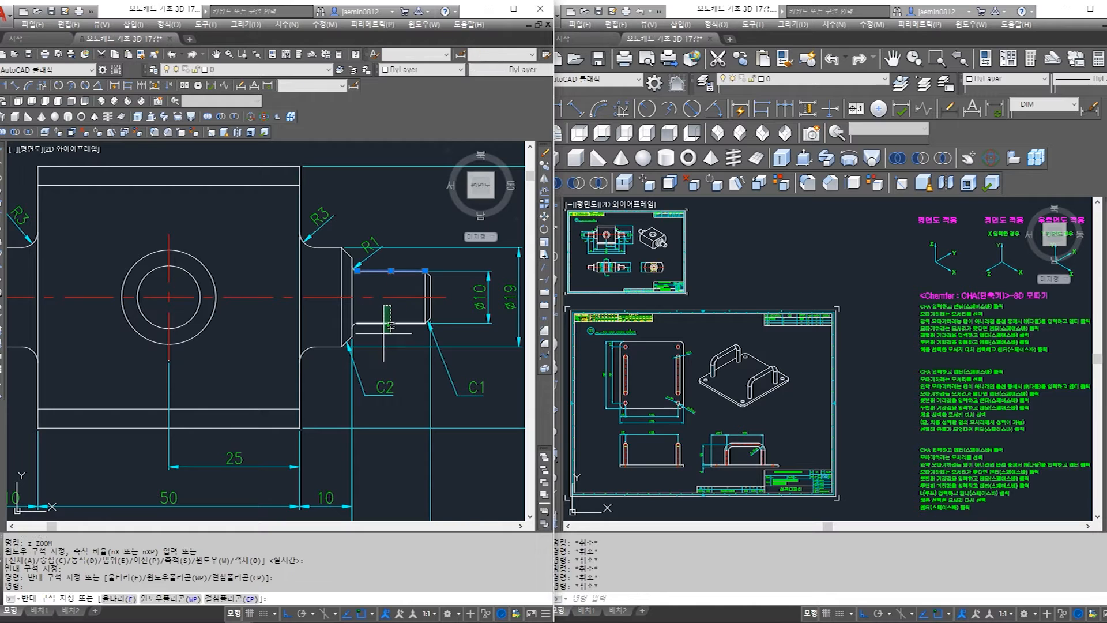
{"action": "left_click", "coordinate": [382, 331]}
{"action": "middle_click_drag", "start_coordinate": [413, 331], "coordinate": [390, 344]}
{"action": "key", "text": "Escape"}
{"action": "middle_click_drag", "start_coordinate": [314, 270], "coordinate": [302, 271]}
{"action": "left_click", "coordinate": [298, 262]}
{"action": "left_click", "coordinate": [290, 341]}
{"action": "left_click", "coordinate": [291, 371]}
{"action": "key", "text": "Escape"}
Highlight the length dimensions of the shaft steps on both sides of the block, then clear the selection
{"action": "middle_click_drag", "start_coordinate": [256, 434], "coordinate": [312, 364]}
{"action": "scroll", "coordinate": [347, 329], "scroll_direction": "down", "scroll_amount": 2}
{"action": "left_click", "coordinate": [195, 386]}
{"action": "left_click", "coordinate": [185, 404]}
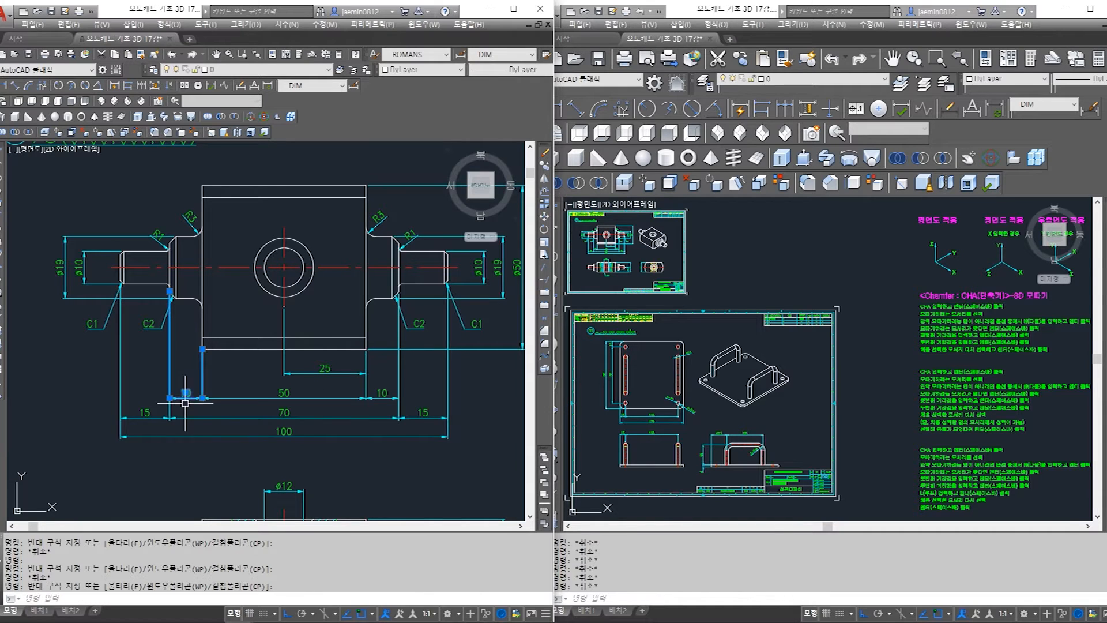
{"action": "left_click", "coordinate": [374, 395]}
{"action": "key", "text": "Escape"}
{"action": "left_click", "coordinate": [415, 408]}
{"action": "left_click", "coordinate": [405, 425]}
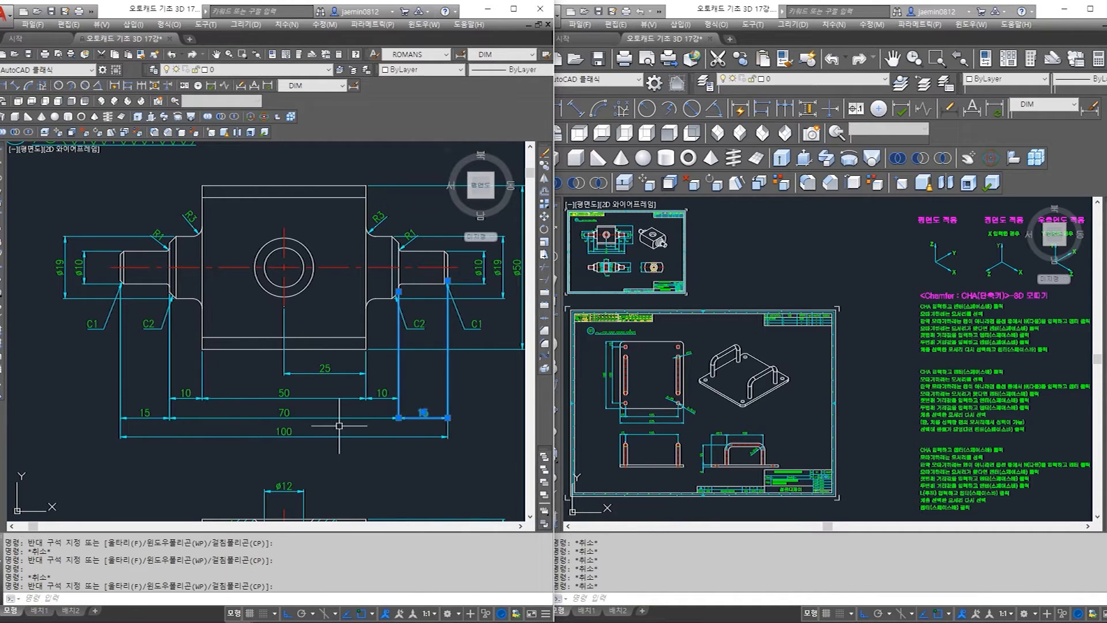
{"action": "left_click", "coordinate": [142, 402]}
{"action": "left_click", "coordinate": [212, 426]}
{"action": "key", "text": "Escape"}
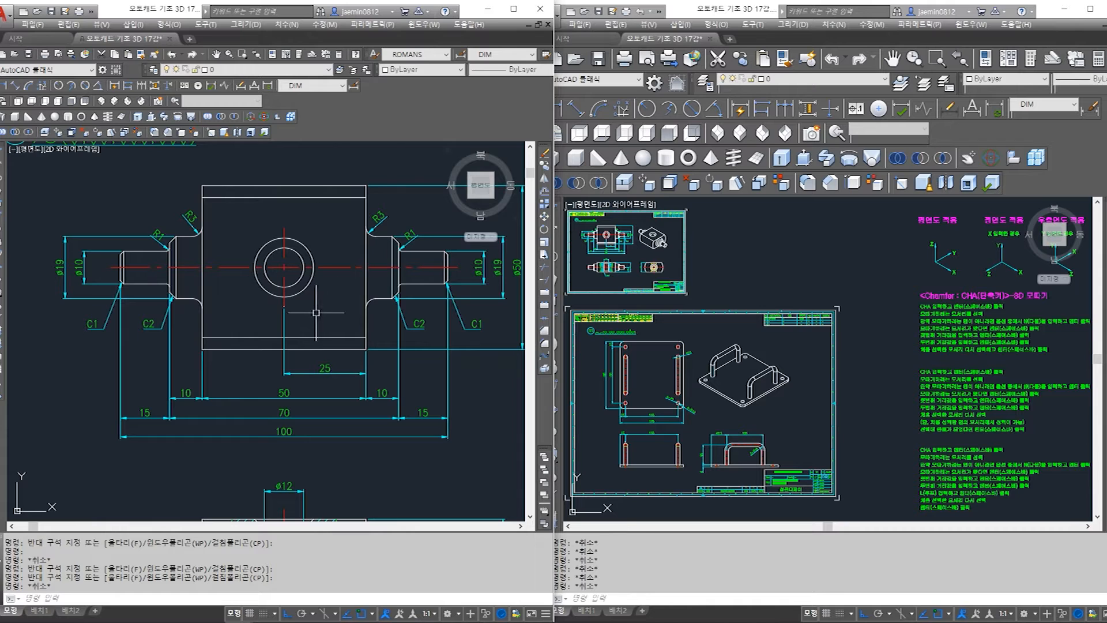
Check the side view against the front view, including the chamfer callouts on the shaft ends
{"action": "scroll", "coordinate": [316, 313], "scroll_direction": "down", "scroll_amount": 3}
{"action": "scroll", "coordinate": [415, 375], "scroll_direction": "up", "scroll_amount": 5}
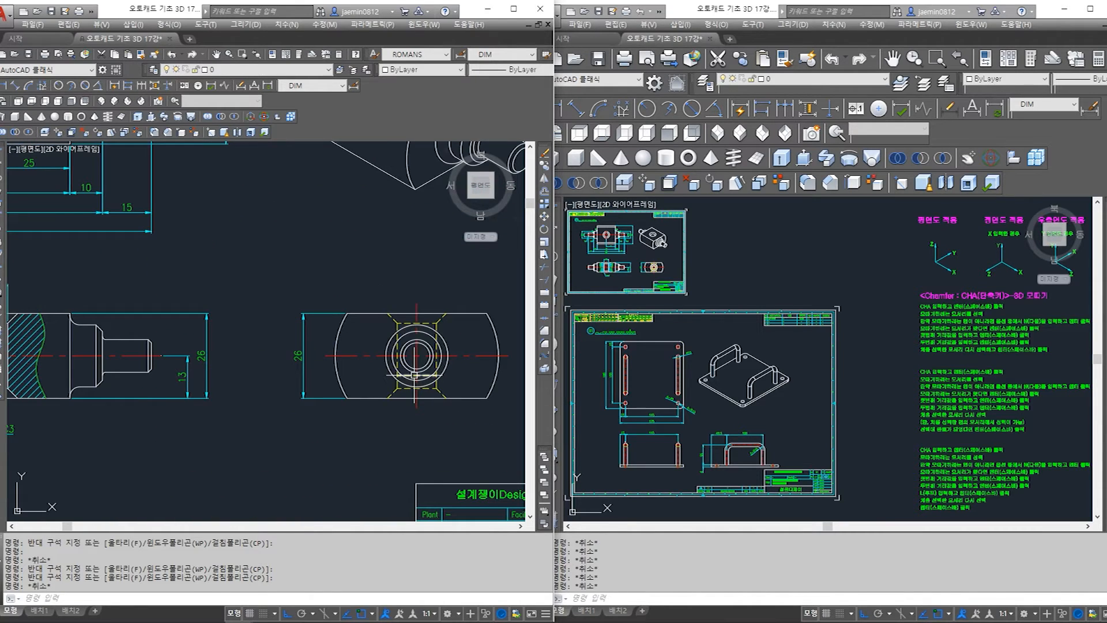
{"action": "middle_click_drag", "start_coordinate": [64, 153], "coordinate": [250, 341]}
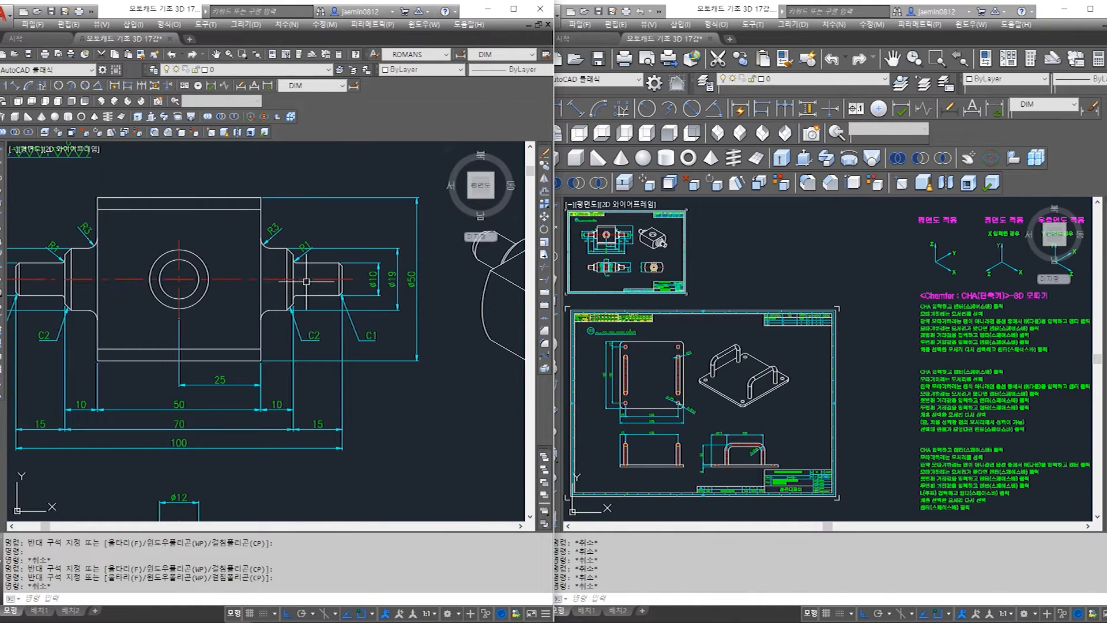
{"action": "scroll", "coordinate": [307, 282], "scroll_direction": "up", "scroll_amount": 2}
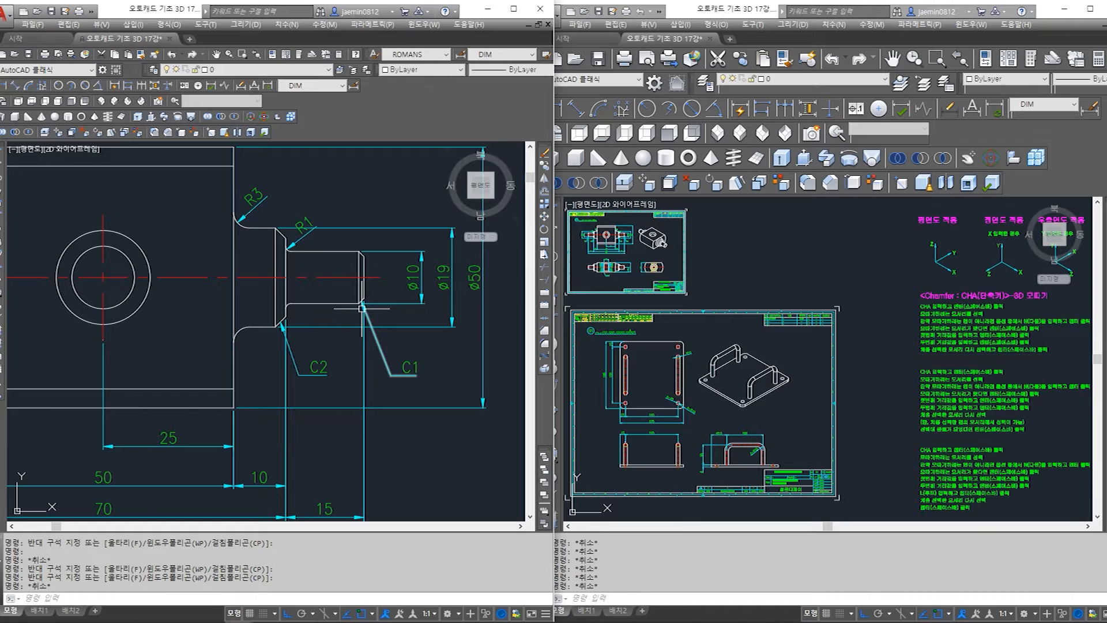
{"action": "scroll", "coordinate": [364, 307], "scroll_direction": "down", "scroll_amount": 2}
{"action": "scroll", "coordinate": [311, 393], "scroll_direction": "down", "scroll_amount": 2}
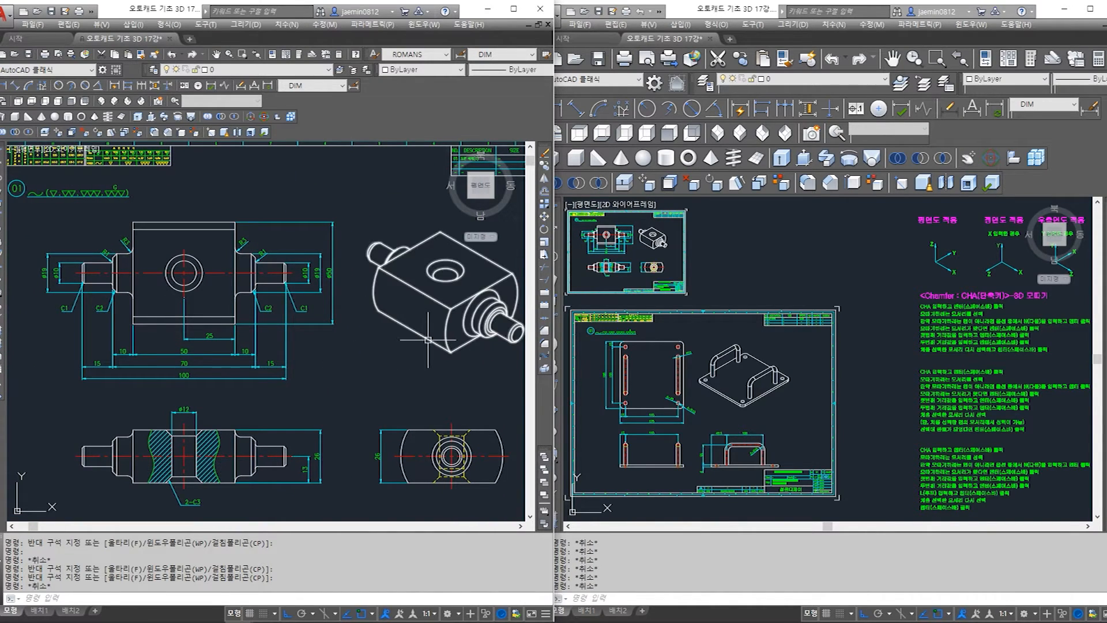
Examine the flat top face and its central hole in the block's isometric view
{"action": "scroll", "coordinate": [481, 326], "scroll_direction": "up", "scroll_amount": 2}
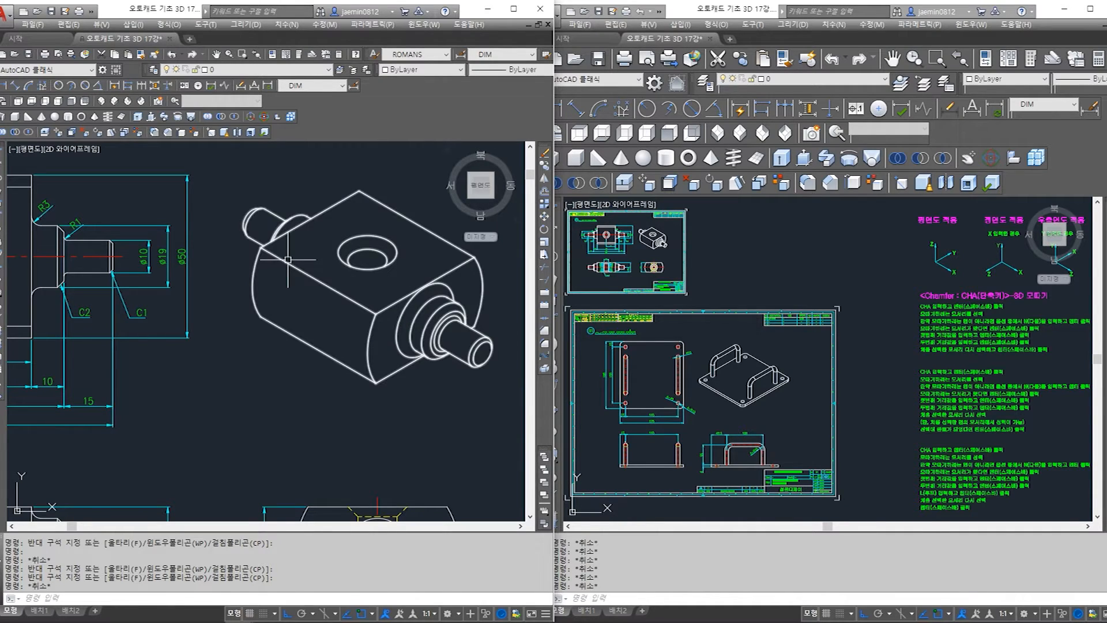
{"action": "middle_click_drag", "start_coordinate": [428, 255], "coordinate": [429, 284]}
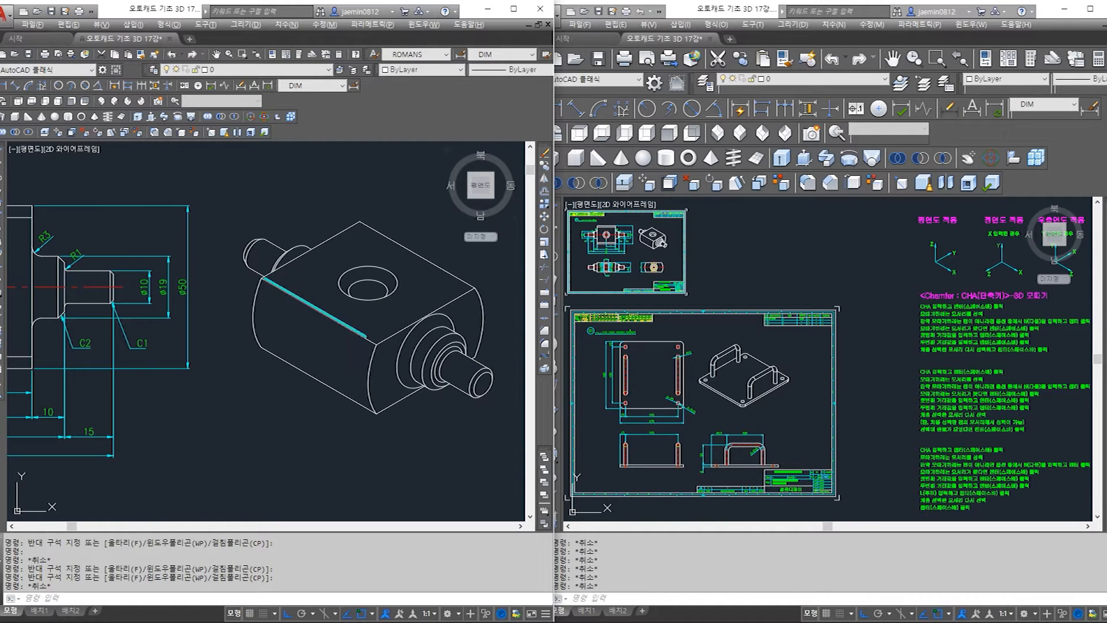
{"action": "mouse_move", "coordinate": [376, 342]}
{"action": "left_mouse_down"}
{"action": "mouse_move", "coordinate": [473, 290]}
{"action": "mouse_move", "coordinate": [360, 222]}
{"action": "mouse_move", "coordinate": [264, 279]}
{"action": "left_mouse_up"}
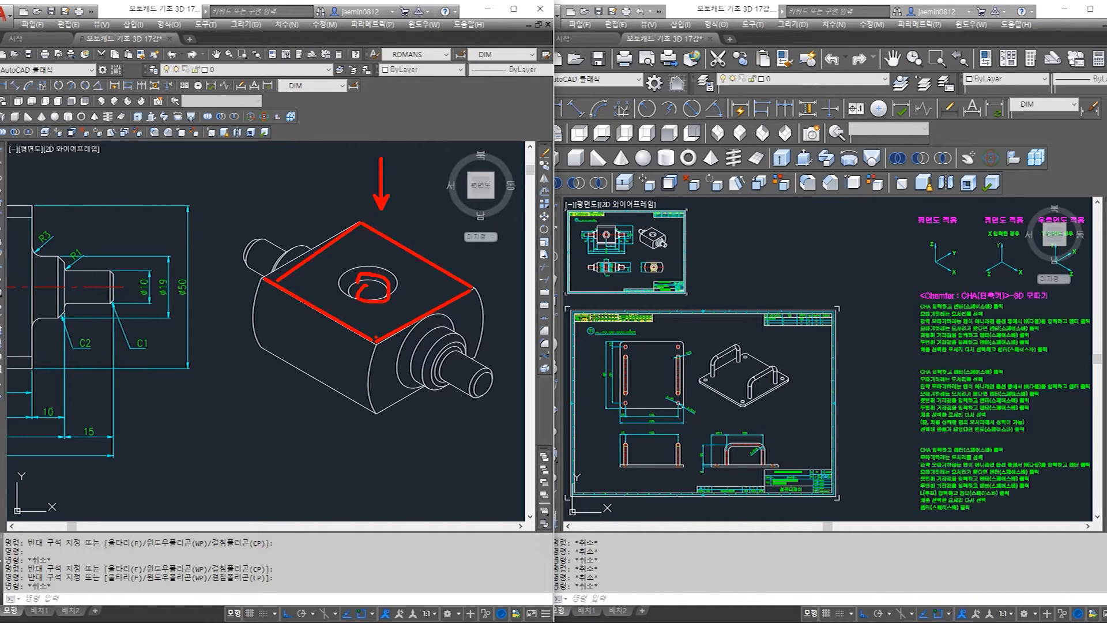
{"action": "key", "text": "Escape"}
Inspect the central hole in the front and section views, including its diameter and chamfer callout, and compare the isometric and side views
{"action": "middle_click_drag", "start_coordinate": [170, 348], "coordinate": [412, 329]}
{"action": "scroll", "coordinate": [172, 274], "scroll_direction": "up", "scroll_amount": 2}
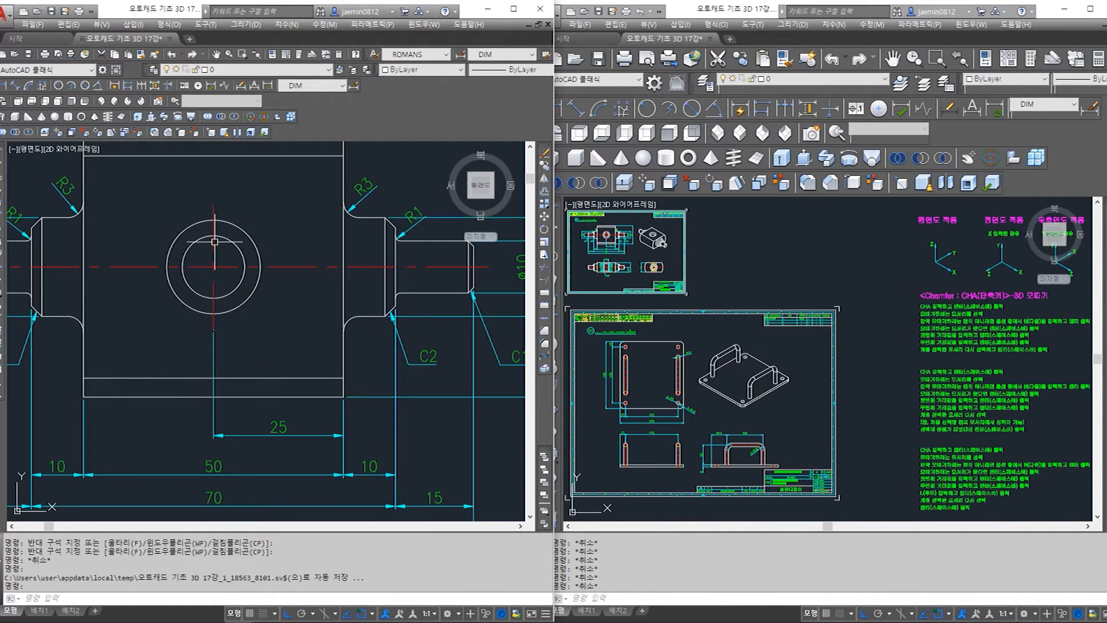
{"action": "scroll", "coordinate": [220, 345], "scroll_direction": "down", "scroll_amount": 2}
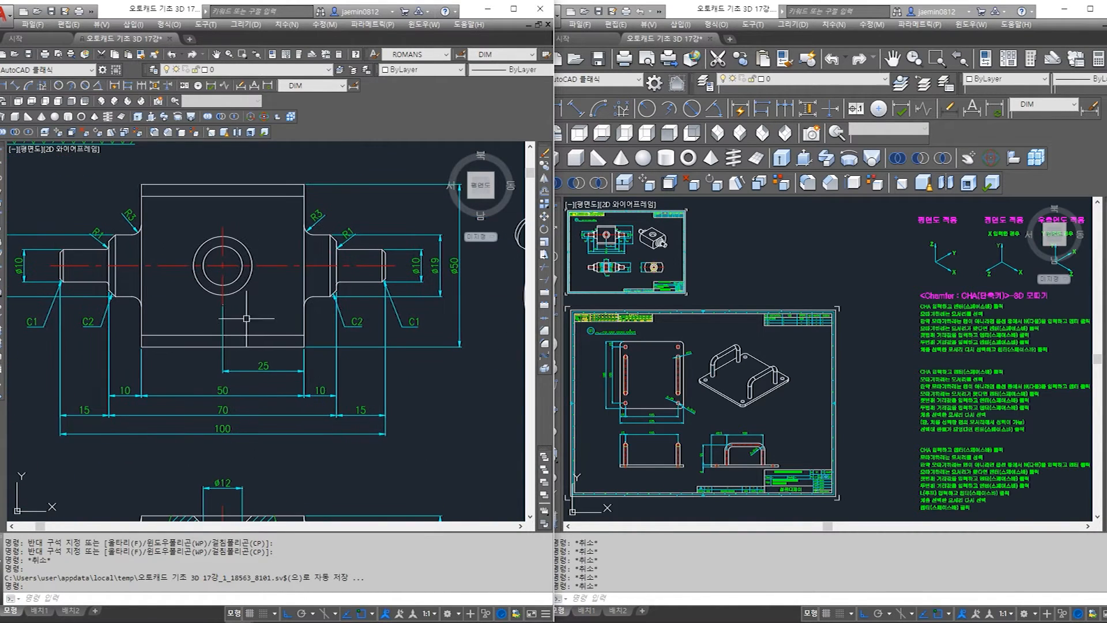
{"action": "middle_click_drag", "start_coordinate": [246, 305], "coordinate": [243, 335]}
{"action": "middle_click_drag", "start_coordinate": [237, 430], "coordinate": [271, 344]}
{"action": "middle_click_drag", "start_coordinate": [271, 415], "coordinate": [275, 212]}
{"action": "scroll", "coordinate": [264, 267], "scroll_direction": "up", "scroll_amount": 2}
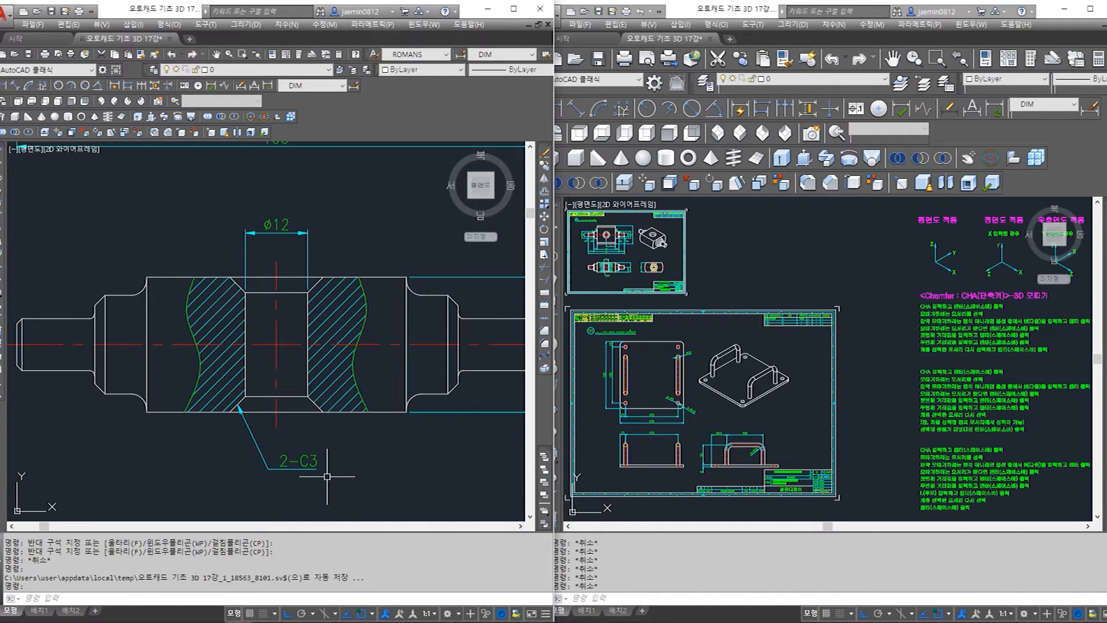
{"action": "scroll", "coordinate": [297, 383], "scroll_direction": "down", "scroll_amount": 4}
{"action": "middle_click_drag", "start_coordinate": [298, 341], "coordinate": [299, 379]}
{"action": "scroll", "coordinate": [363, 373], "scroll_direction": "up", "scroll_amount": 2}
{"action": "middle_click_drag", "start_coordinate": [423, 367], "coordinate": [299, 385]}
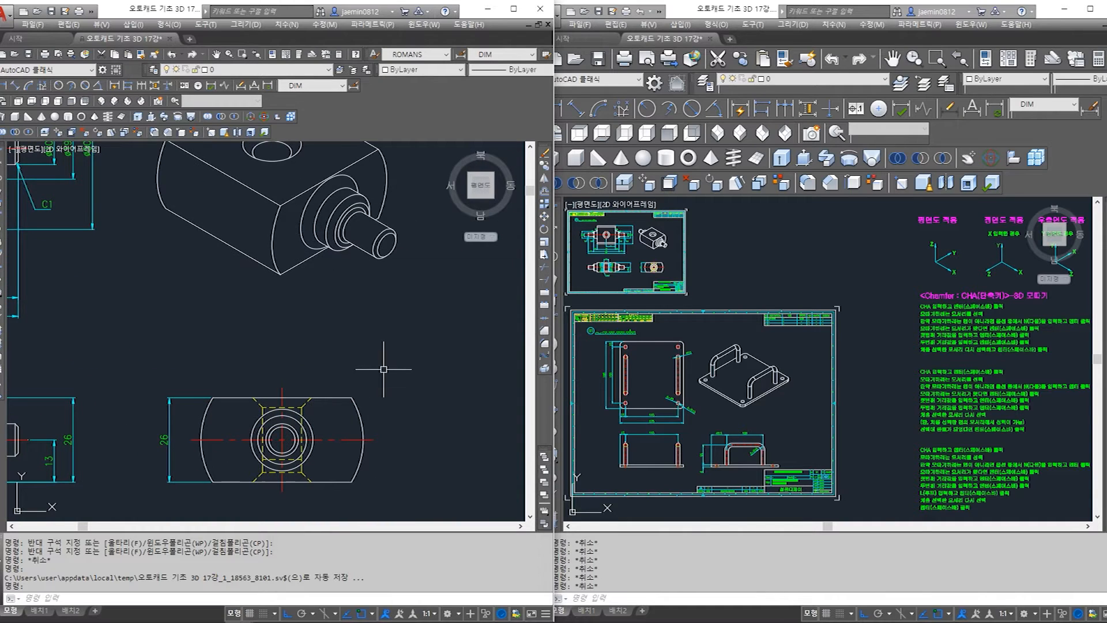
{"action": "middle_click_drag", "start_coordinate": [383, 369], "coordinate": [385, 394]}
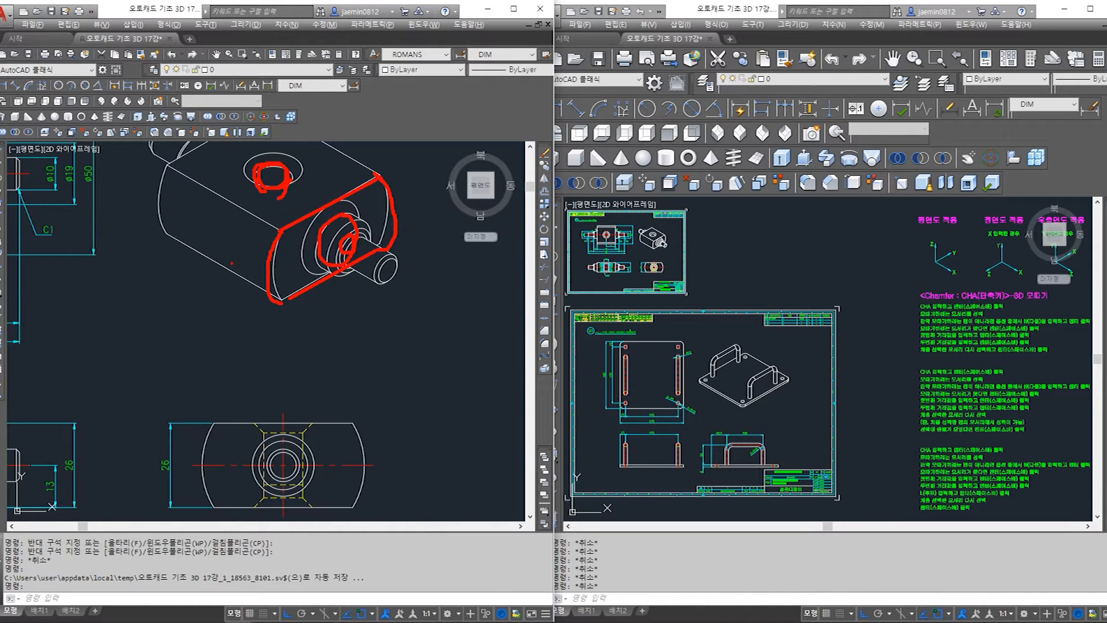
Review the side view's profile and the shaft diameters, fillets and chamfers in the front view
{"action": "key", "text": "Escape"}
{"action": "middle_click_drag", "start_coordinate": [194, 357], "coordinate": [361, 370]}
{"action": "middle_click_drag", "start_coordinate": [95, 253], "coordinate": [206, 271]}
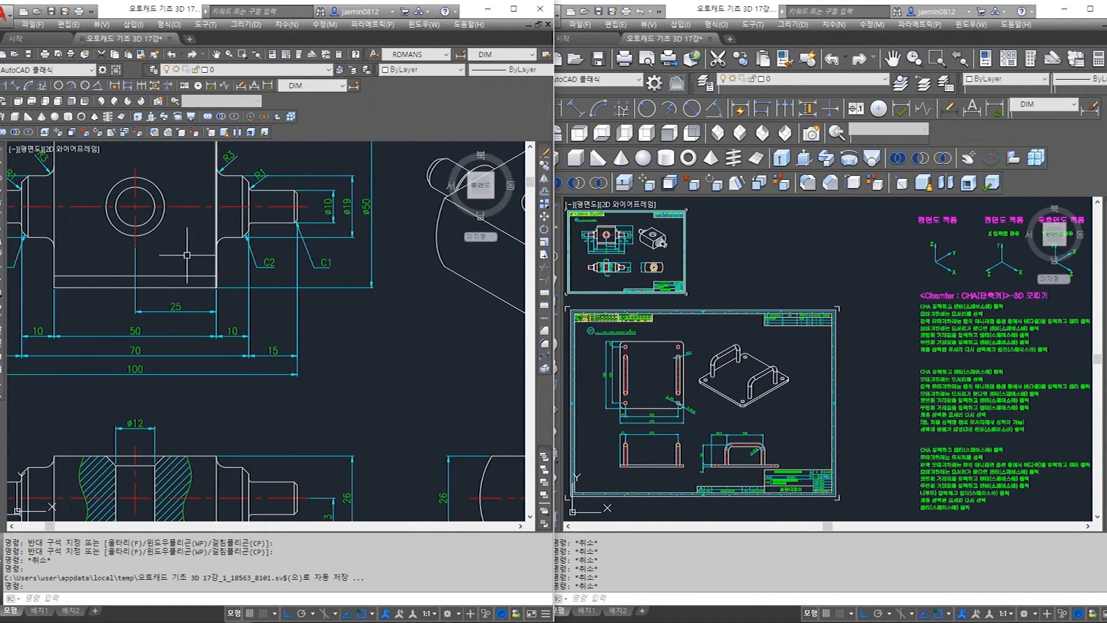
{"action": "scroll", "coordinate": [208, 257], "scroll_direction": "down", "scroll_amount": 2}
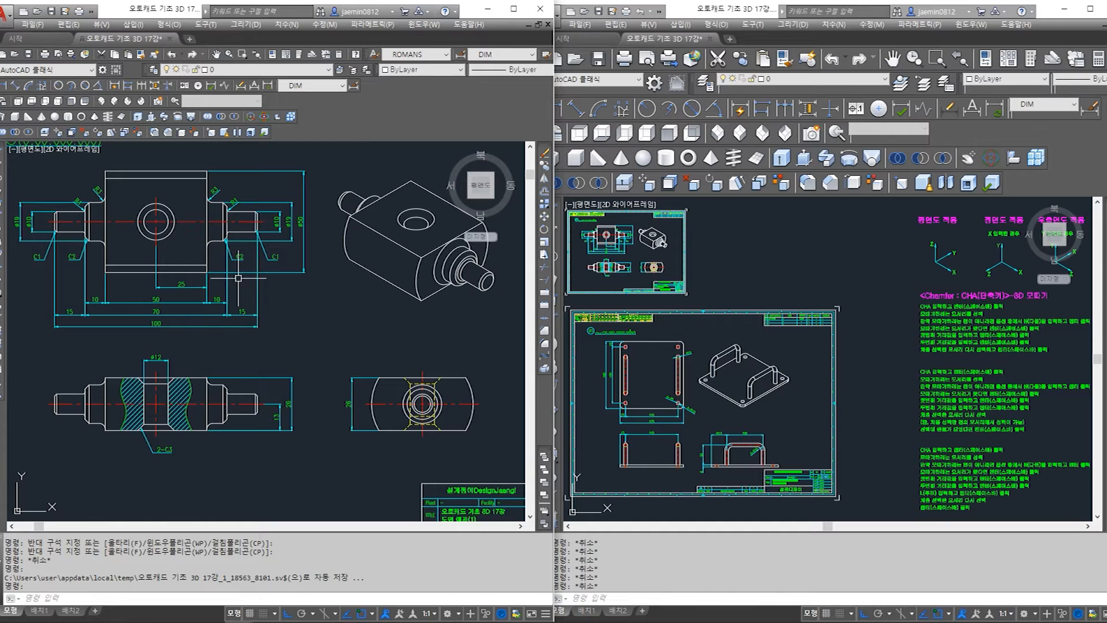
{"action": "middle_click_drag", "start_coordinate": [313, 341], "coordinate": [319, 383]}
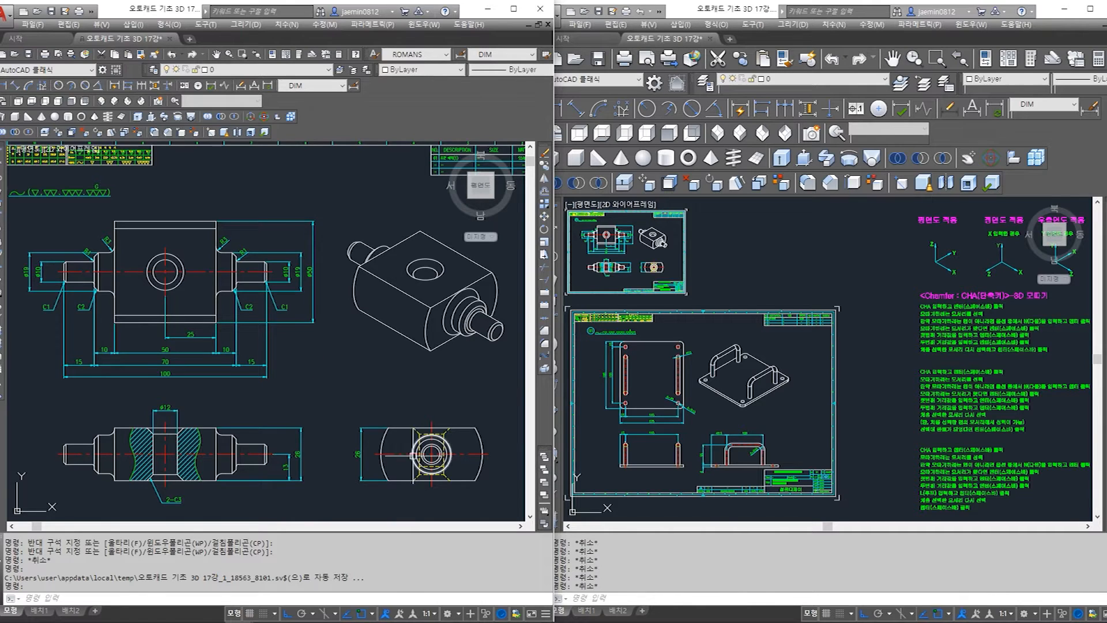
{"action": "scroll", "coordinate": [318, 382], "scroll_direction": "up", "scroll_amount": 2}
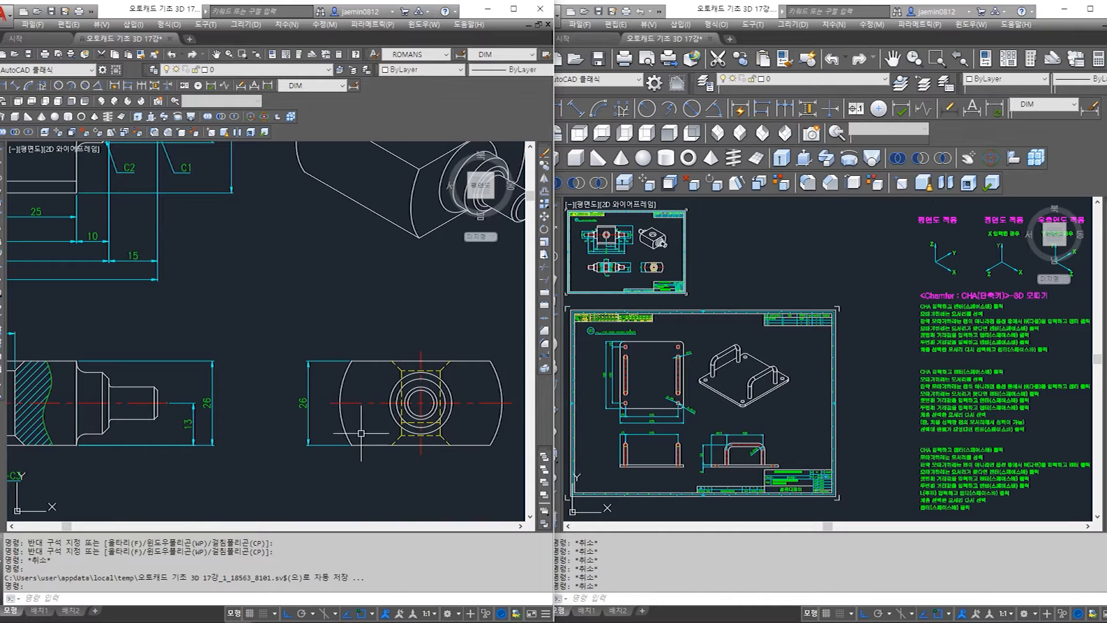
{"action": "middle_click_drag", "start_coordinate": [208, 202], "coordinate": [337, 377]}
{"action": "scroll", "coordinate": [339, 289], "scroll_direction": "up", "scroll_amount": 3}
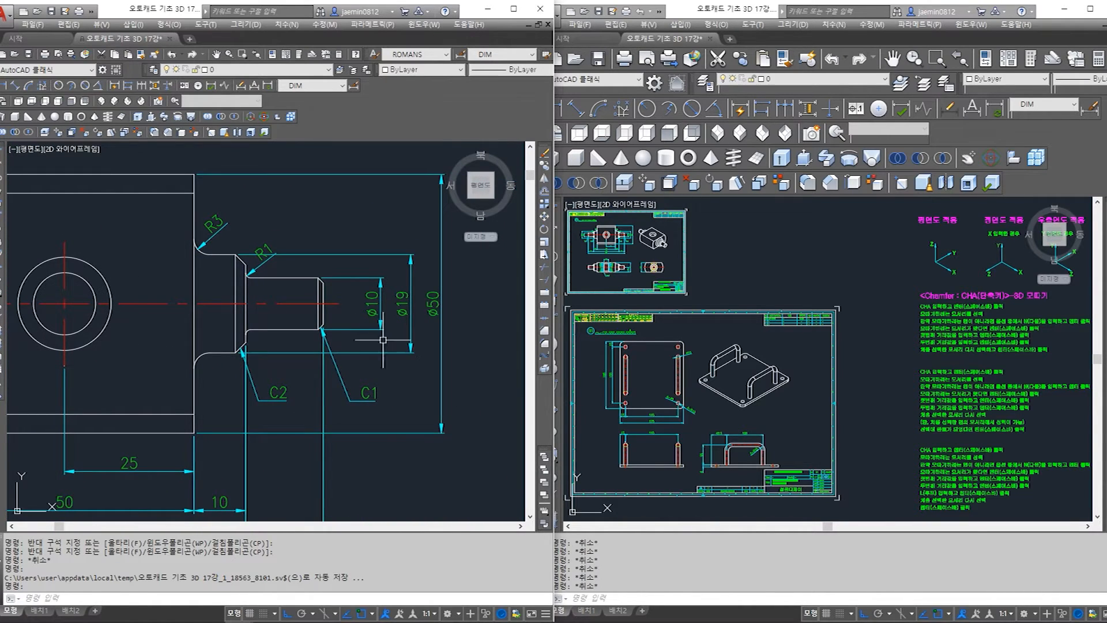
Compare the side view's outline with the shaft diameters, fillets and chamfers in the front view
{"action": "scroll", "coordinate": [420, 346], "scroll_direction": "down", "scroll_amount": 3}
{"action": "scroll", "coordinate": [378, 415], "scroll_direction": "up", "scroll_amount": 3}
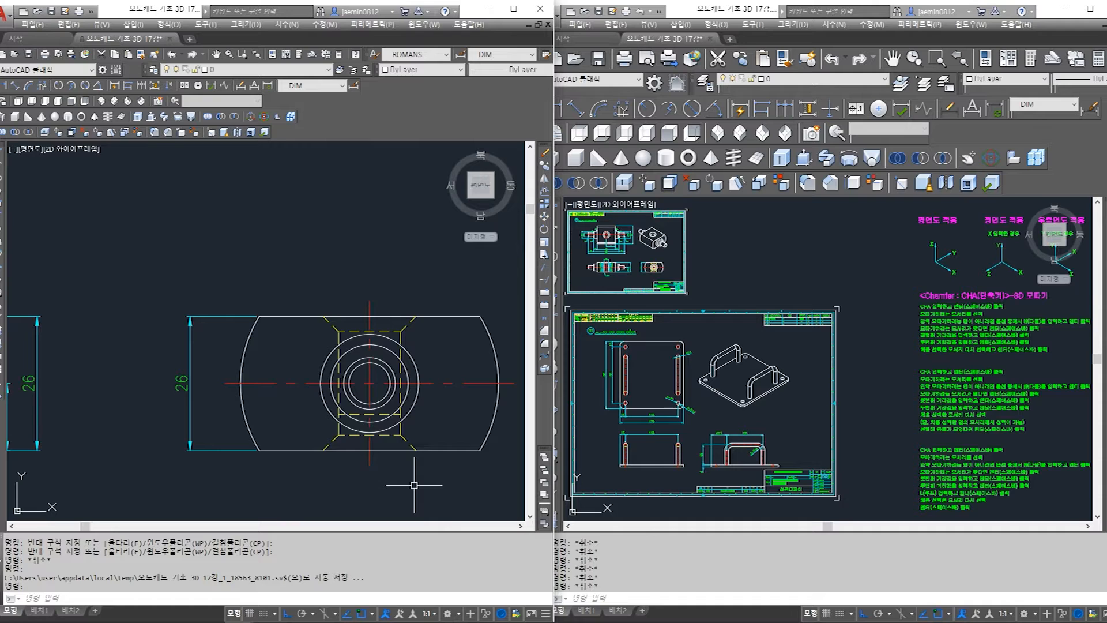
{"action": "scroll", "coordinate": [380, 402], "scroll_direction": "down", "scroll_amount": 2}
{"action": "middle_click_drag", "start_coordinate": [180, 240], "coordinate": [272, 348]}
{"action": "scroll", "coordinate": [145, 214], "scroll_direction": "up", "scroll_amount": 2}
{"action": "middle_click_drag", "start_coordinate": [144, 215], "coordinate": [212, 290]}
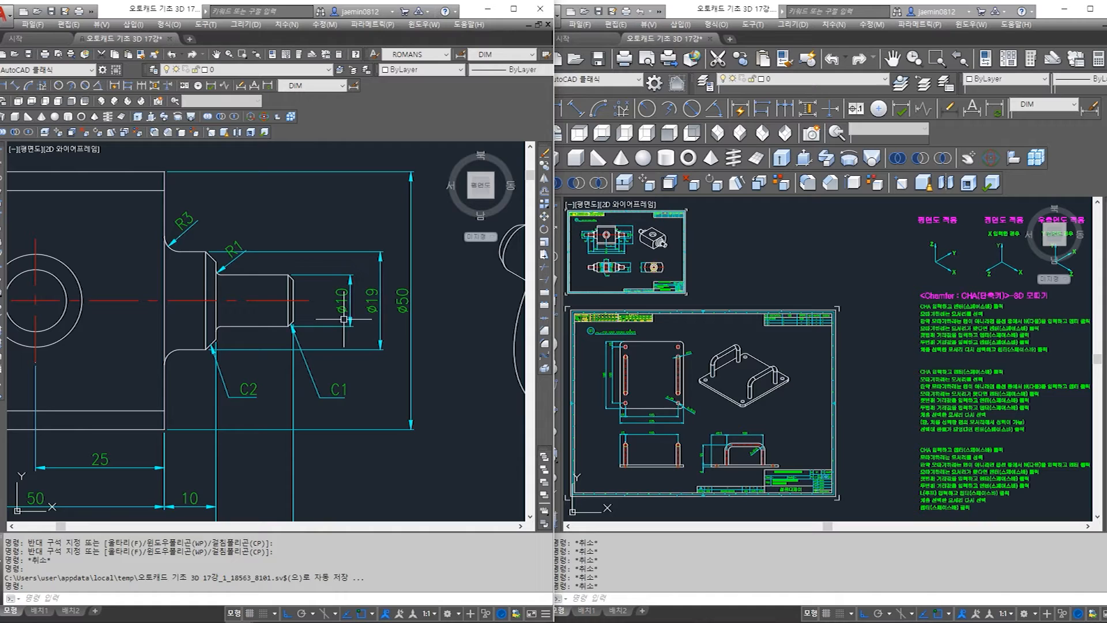
{"action": "middle_click_drag", "start_coordinate": [64, 341], "coordinate": [239, 343]}
{"action": "scroll", "coordinate": [258, 319], "scroll_direction": "down", "scroll_amount": 2}
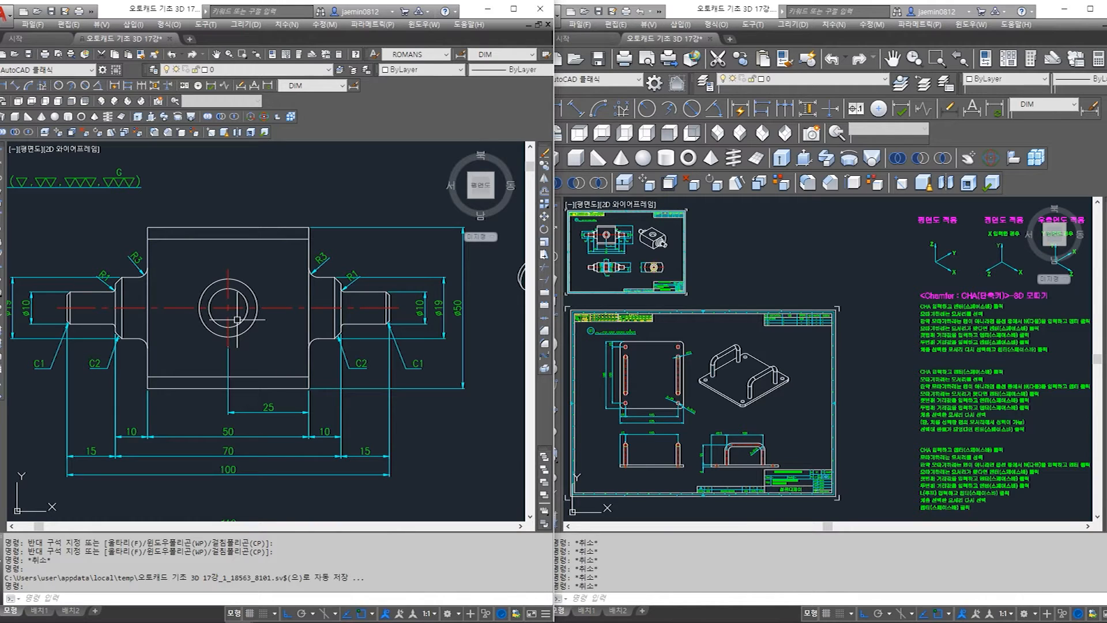
Find an empty drawing area in the modelling file and show the side view in the reference drawing
{"action": "key", "text": "Escape"}
{"action": "left_click", "coordinate": [655, 333]}
{"action": "scroll", "coordinate": [699, 331], "scroll_direction": "down", "scroll_amount": 2}
{"action": "middle_click_drag", "start_coordinate": [739, 368], "coordinate": [646, 318]}
{"action": "scroll", "coordinate": [692, 363], "scroll_direction": "up", "scroll_amount": 1}
{"action": "middle_click_drag", "start_coordinate": [596, 367], "coordinate": [705, 433]}
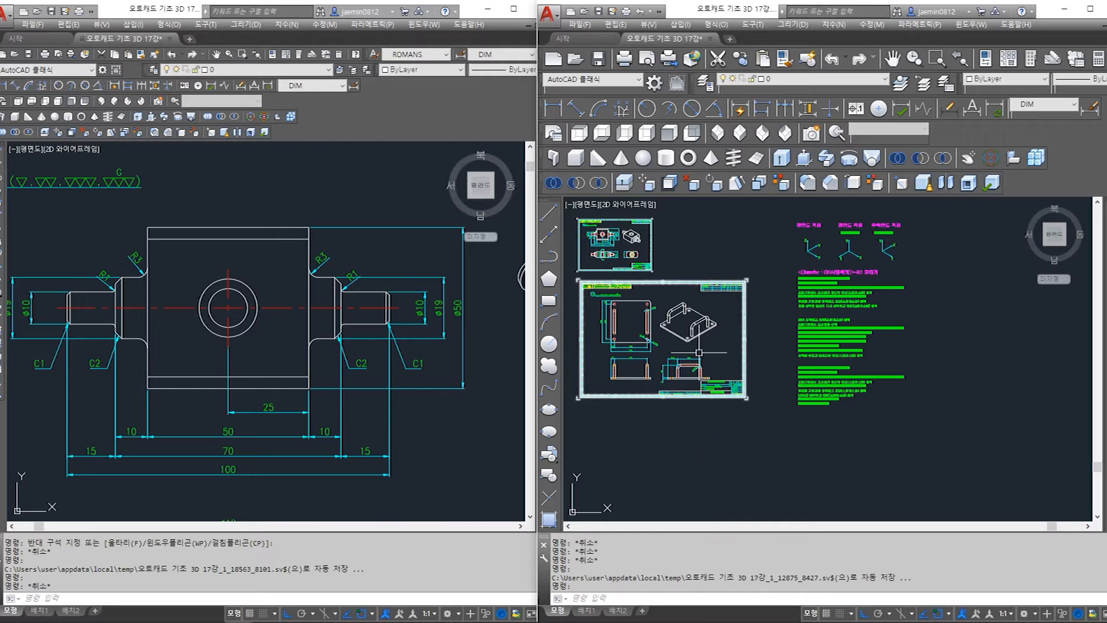
{"action": "middle_click_drag", "start_coordinate": [699, 352], "coordinate": [701, 402]}
{"action": "middle_click_drag", "start_coordinate": [695, 443], "coordinate": [701, 353]}
{"action": "scroll", "coordinate": [700, 372], "scroll_direction": "up", "scroll_amount": 1}
{"action": "scroll", "coordinate": [694, 398], "scroll_direction": "up", "scroll_amount": 1}
{"action": "middle_click_drag", "start_coordinate": [718, 454], "coordinate": [687, 351]}
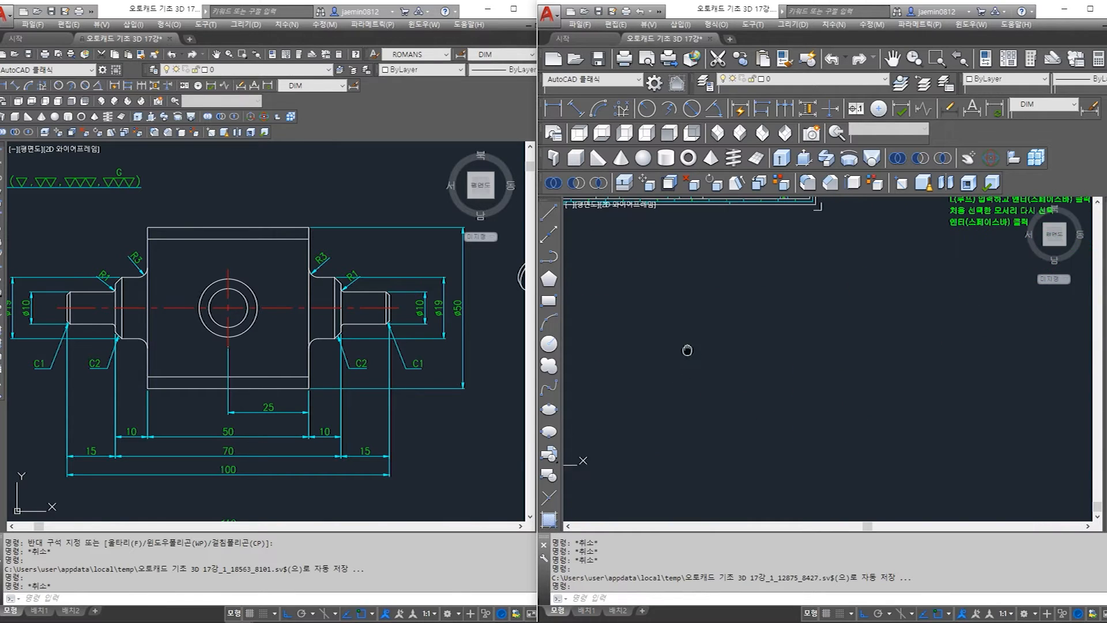
{"action": "left_click", "coordinate": [410, 396]}
{"action": "middle_click_drag", "start_coordinate": [408, 398], "coordinate": [314, 333]}
{"action": "middle_click_drag", "start_coordinate": [514, 470], "coordinate": [328, 331]}
{"action": "scroll", "coordinate": [327, 332], "scroll_direction": "up", "scroll_amount": 2}
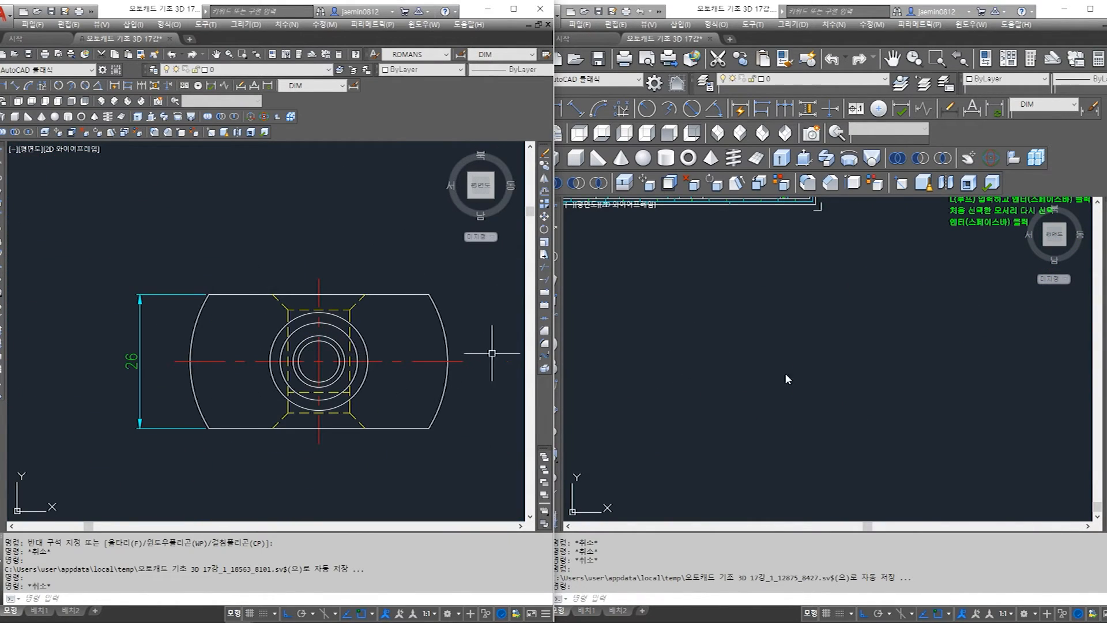
Draw a circle with a diameter of 50 in the empty area of the modelling file
{"action": "left_click", "coordinate": [777, 374]}
{"action": "type", "text": "c"}
{"action": "key", "text": "Return"}
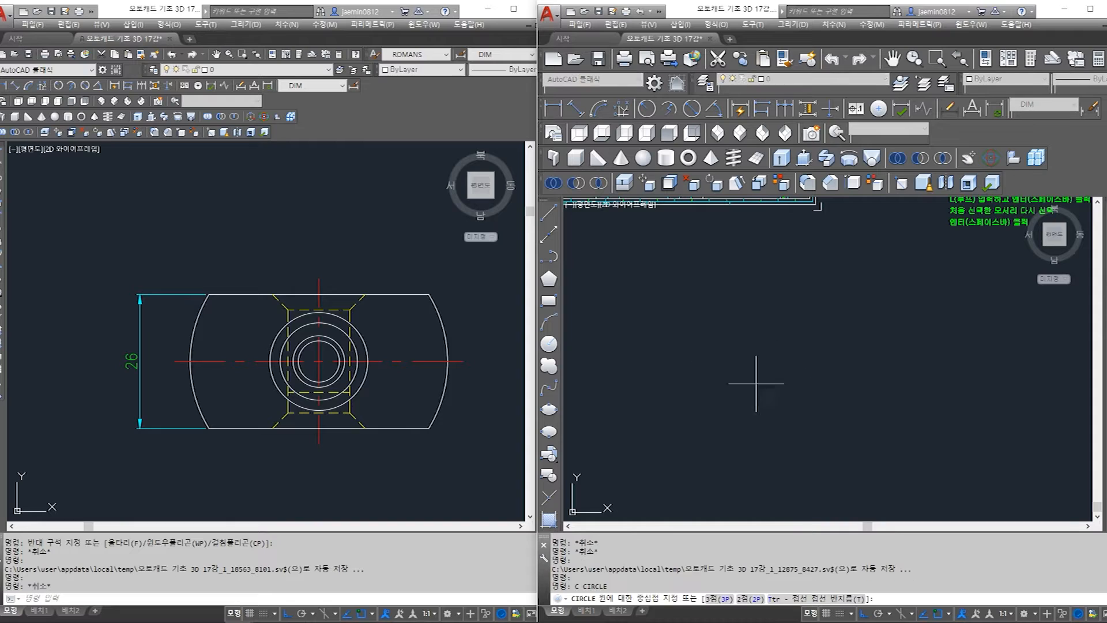
{"action": "left_click", "coordinate": [754, 371]}
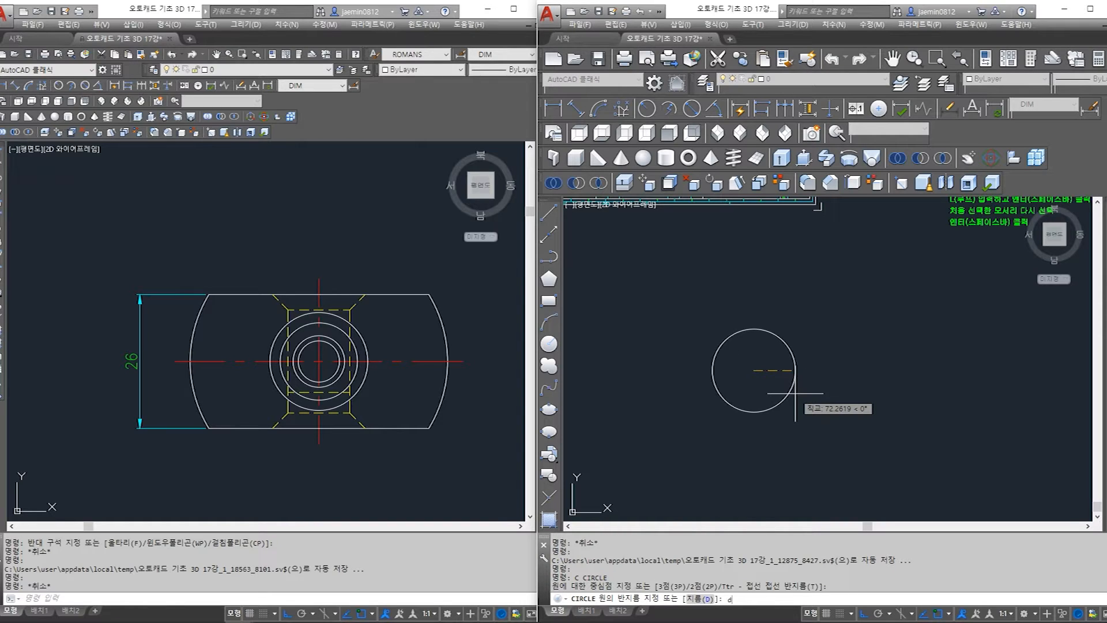
{"action": "key", "text": "Return"}
{"action": "type", "text": "50"}
{"action": "key", "text": "Return"}
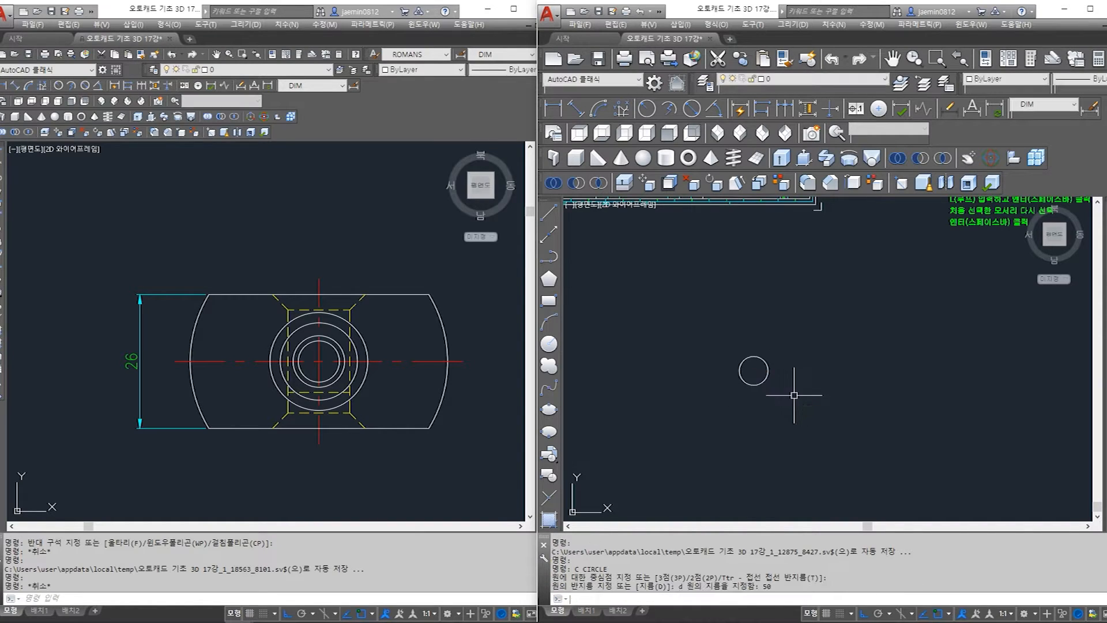
{"action": "scroll", "coordinate": [756, 372], "scroll_direction": "up", "scroll_amount": 8}
{"action": "key", "text": "Escape"}
{"action": "type", "text": "aa"}
{"action": "key", "text": "Return"}
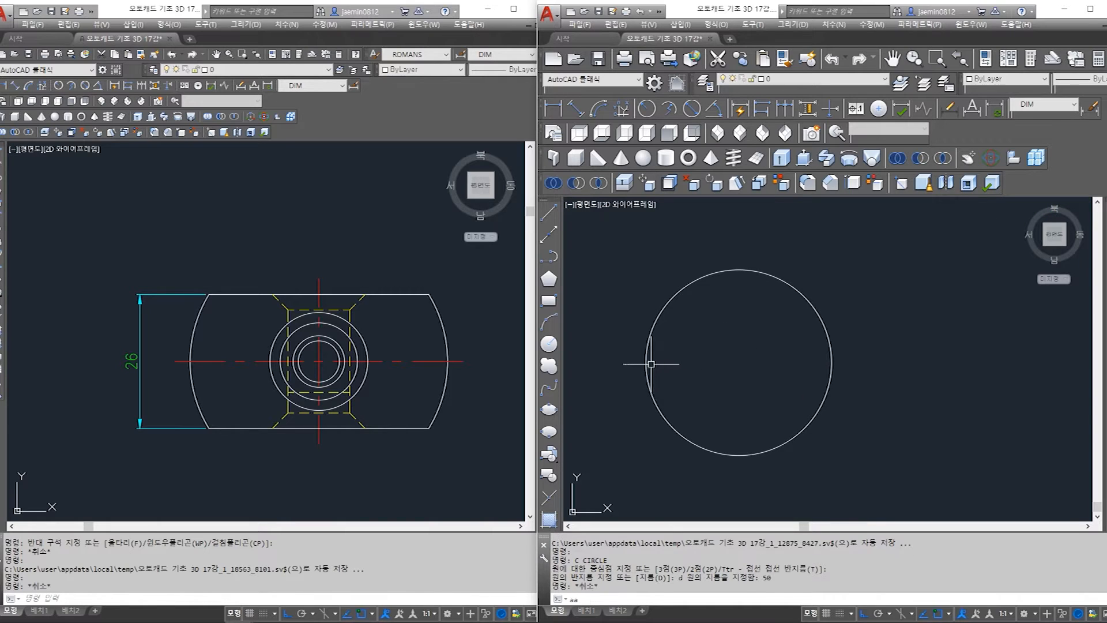
{"action": "left_click", "coordinate": [646, 363]}
{"action": "left_click", "coordinate": [831, 362]}
{"action": "key", "text": "Escape"}
Draw a horizontal line across the circle between its two opposite side quadrants
{"action": "type", "text": "l"}
{"action": "key", "text": "Return"}
{"action": "left_click", "coordinate": [646, 362]}
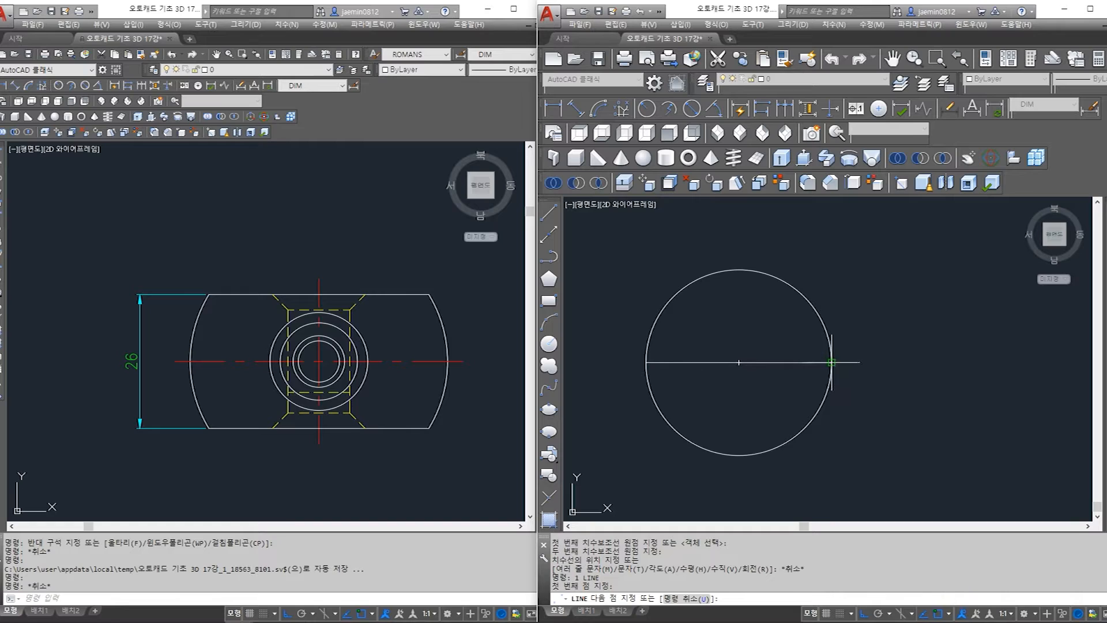
{"action": "left_click", "coordinate": [831, 362]}
{"action": "key", "text": "Escape"}
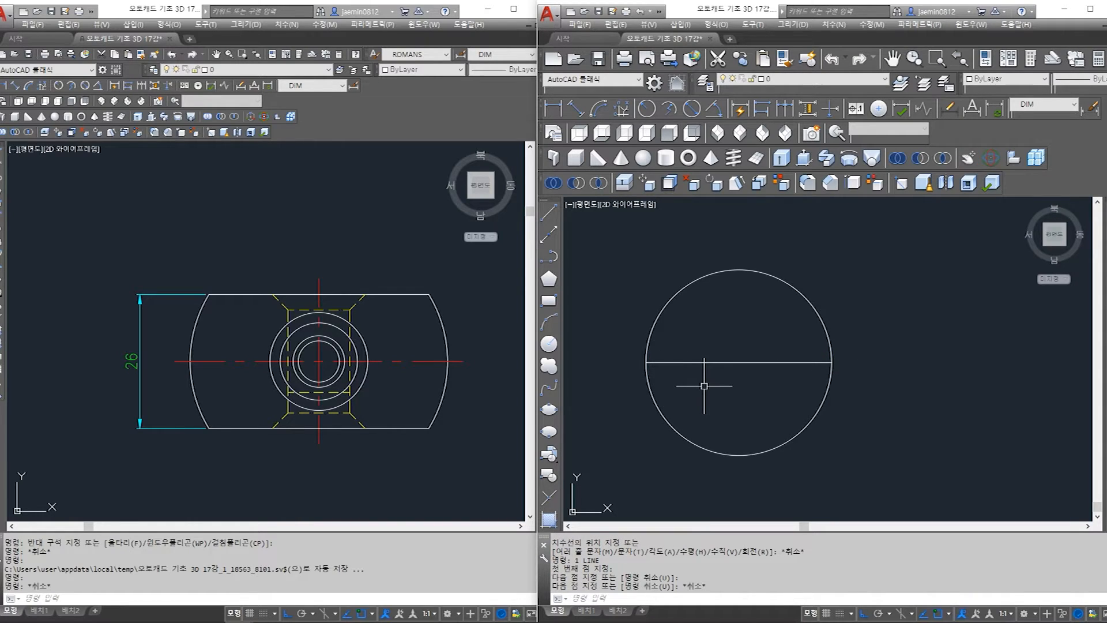
Offset the horizontal line by 13 both above and below
{"action": "type", "text": "o"}
{"action": "key", "text": "Return"}
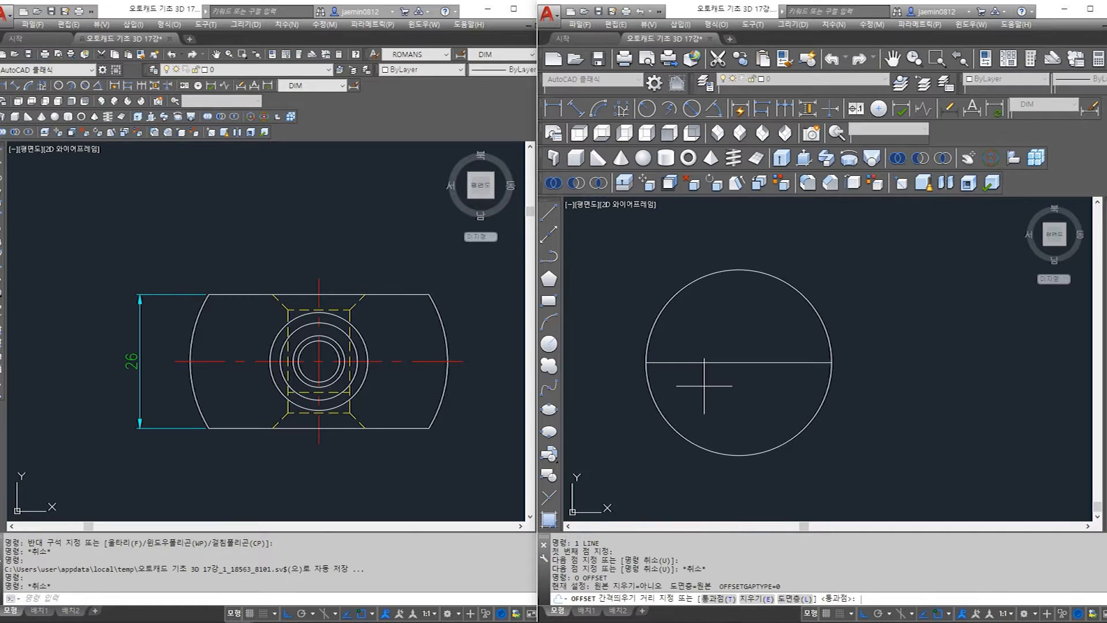
{"action": "type", "text": "13"}
{"action": "key", "text": "Return"}
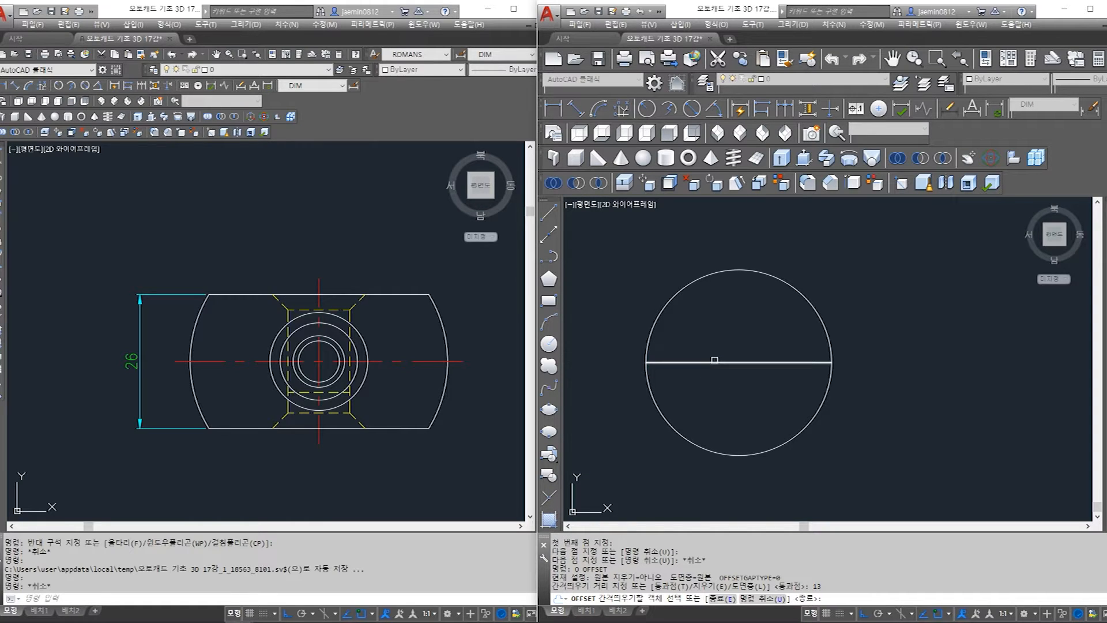
{"action": "left_click", "coordinate": [714, 362]}
{"action": "left_click", "coordinate": [717, 324]}
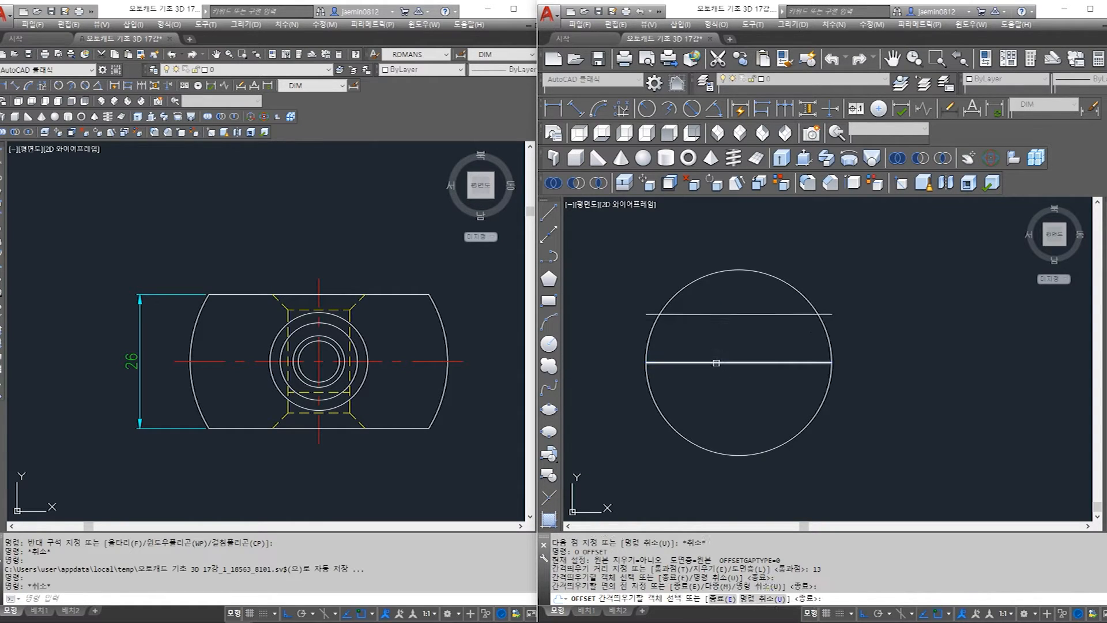
{"action": "left_click", "coordinate": [717, 362]}
{"action": "left_click", "coordinate": [718, 395]}
{"action": "key", "text": "Escape"}
Trim away the circle's arcs above the upper and below the lower offset line
{"action": "type", "text": "tr"}
{"action": "key", "text": "Return"}
{"action": "left_click", "coordinate": [754, 304]}
{"action": "left_click", "coordinate": [741, 327]}
{"action": "left_click", "coordinate": [744, 387]}
{"action": "left_click", "coordinate": [725, 425]}
{"action": "key", "text": "Return"}
{"action": "left_click", "coordinate": [727, 434]}
{"action": "left_click", "coordinate": [702, 464]}
{"action": "key", "text": "Escape"}
Trim the ends of both offset lines that overhang the two remaining side arcs
{"action": "type", "text": "tr"}
{"action": "key", "text": "Return"}
{"action": "left_click", "coordinate": [662, 375]}
{"action": "left_click", "coordinate": [640, 389]}
{"action": "key", "text": "Return"}
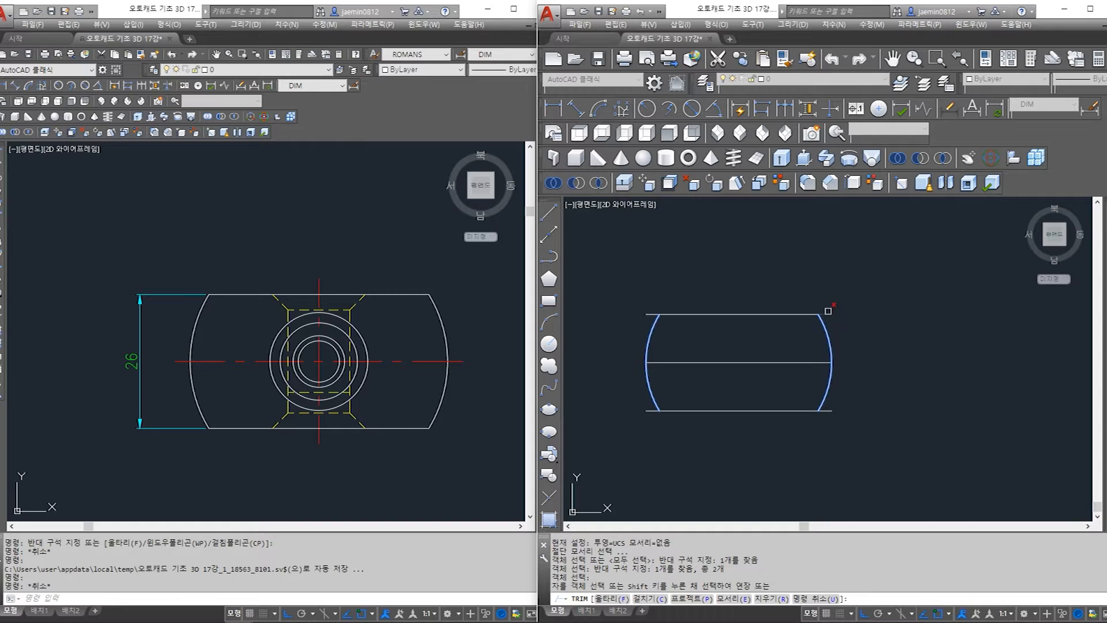
{"action": "left_click", "coordinate": [829, 311]}
{"action": "left_click", "coordinate": [830, 411]}
{"action": "left_click", "coordinate": [650, 410]}
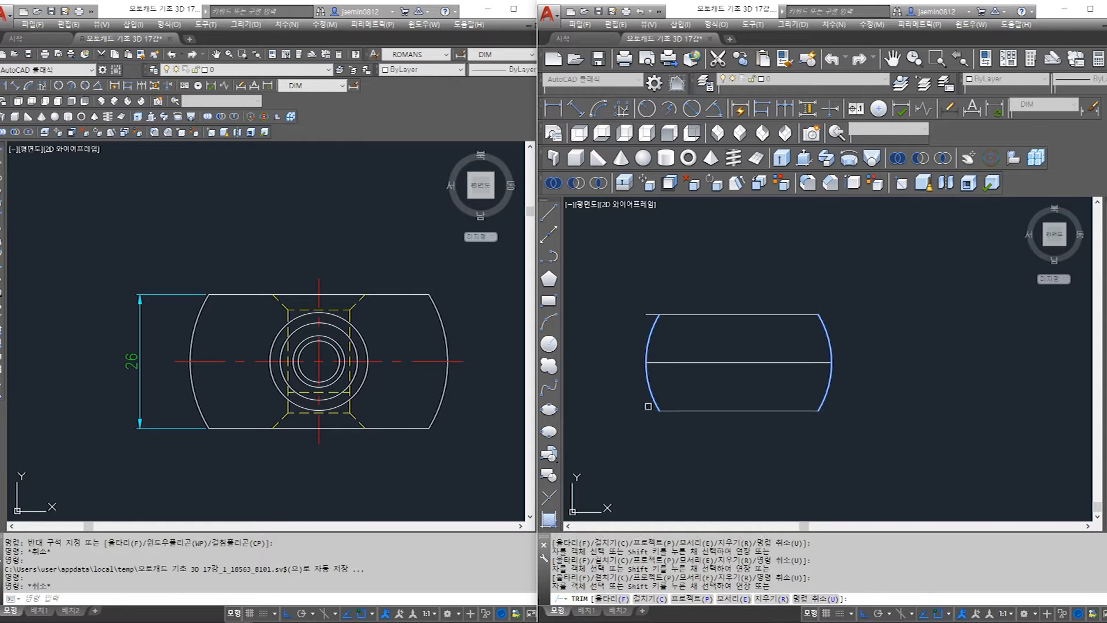
{"action": "left_click", "coordinate": [649, 412]}
{"action": "left_click", "coordinate": [651, 315]}
{"action": "key", "text": "Escape"}
{"action": "left_click", "coordinate": [718, 340]}
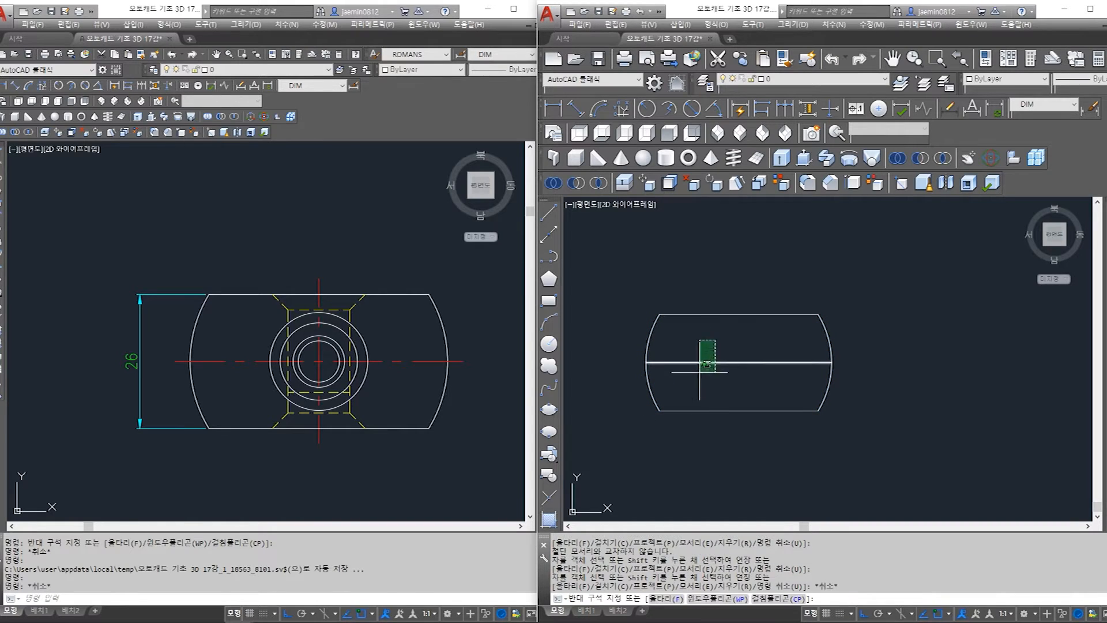
{"action": "key", "text": "Escape"}
{"action": "key", "text": "Escape"}
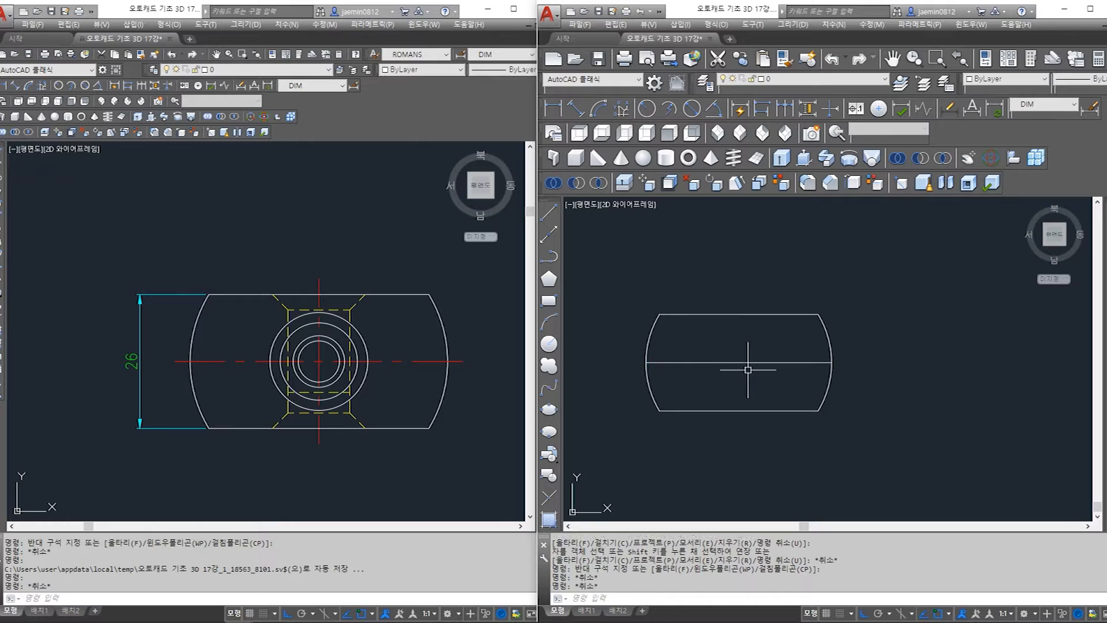
Draw a circle with a diameter of 19 centred on the horizontal line's midpoint
{"action": "type", "text": "c"}
{"action": "key", "text": "Return"}
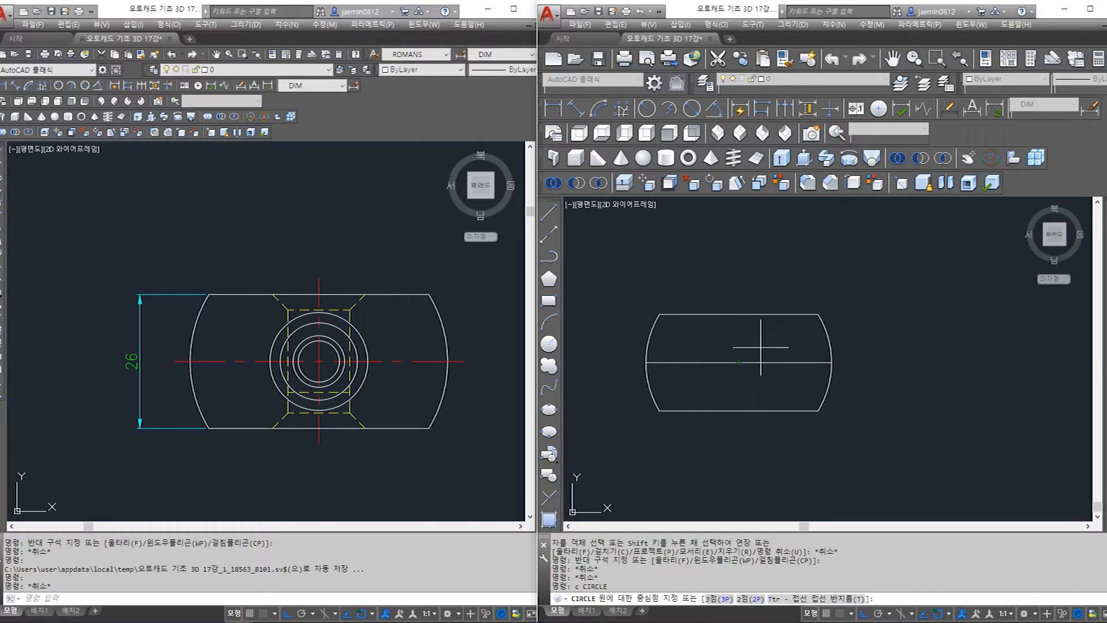
{"action": "left_click", "coordinate": [739, 363]}
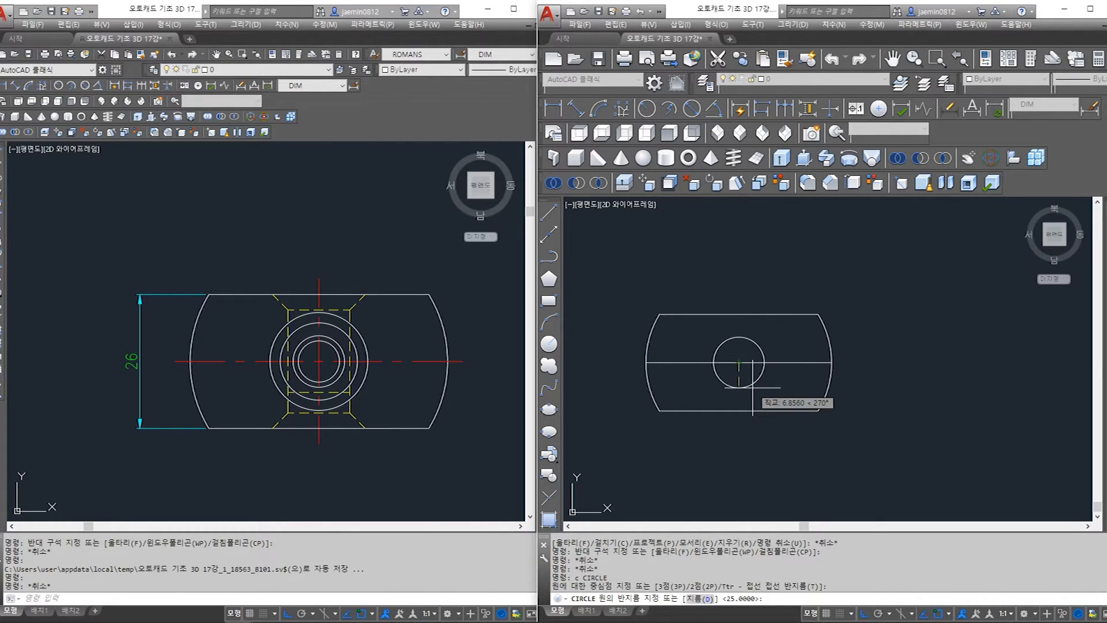
{"action": "type", "text": "d"}
{"action": "key", "text": "Return"}
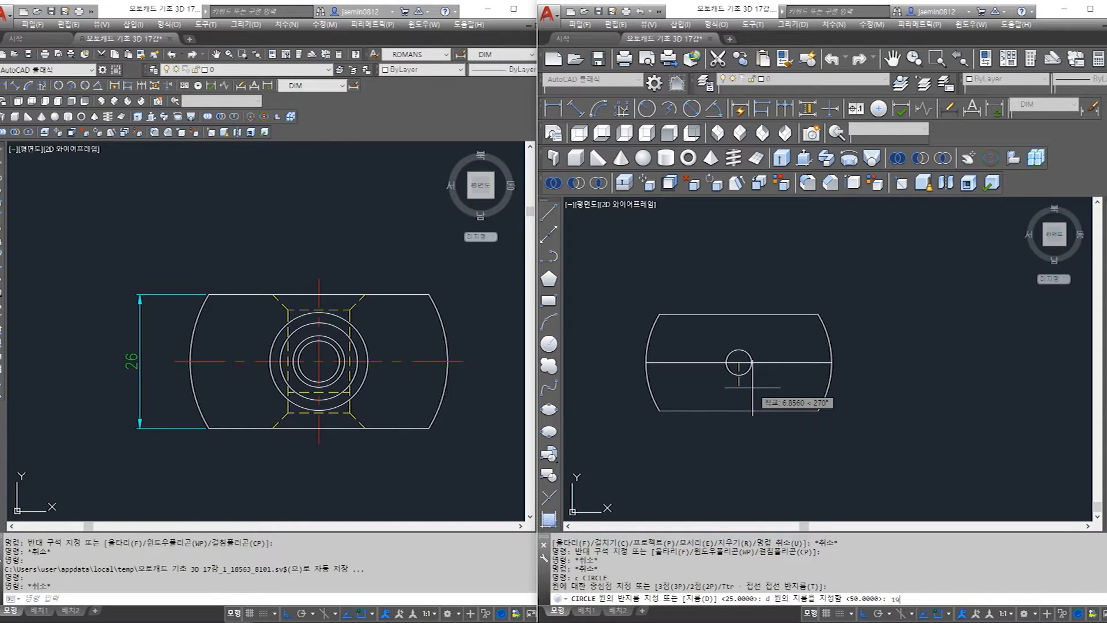
{"action": "key", "text": "Return"}
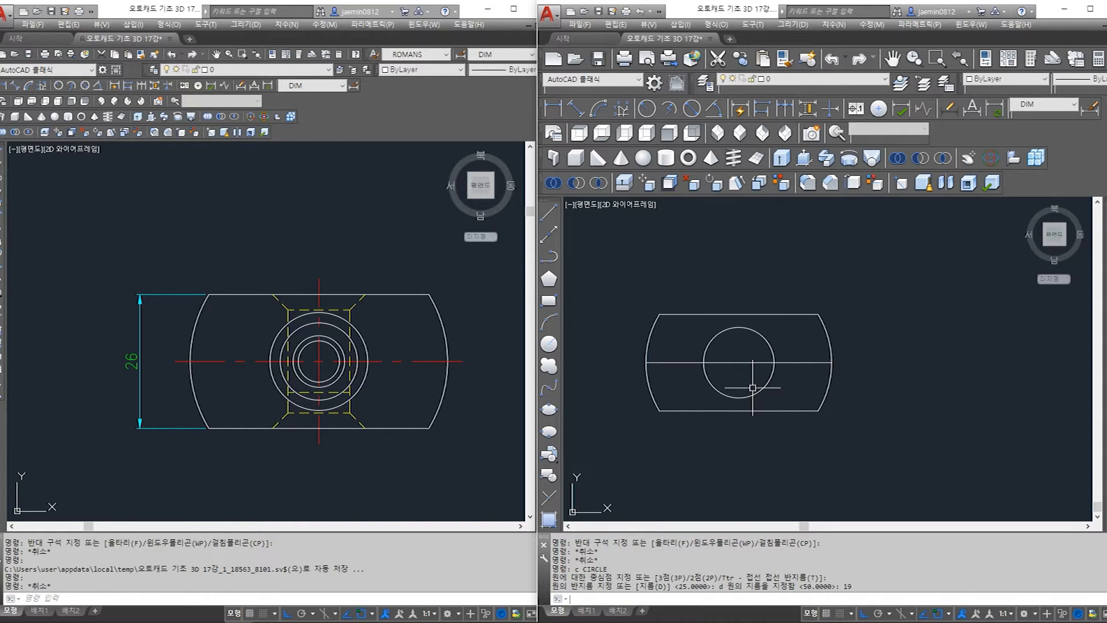
Draw a concentric circle with a diameter of 10 inside the 19 diameter circle
{"action": "key", "text": "Return"}
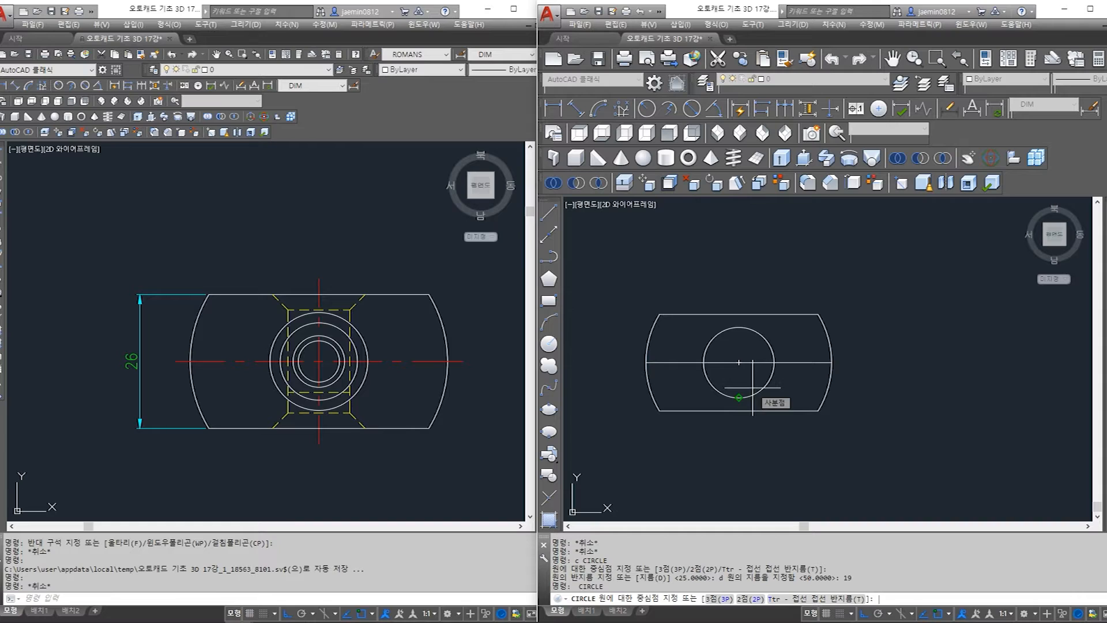
{"action": "left_click", "coordinate": [739, 364]}
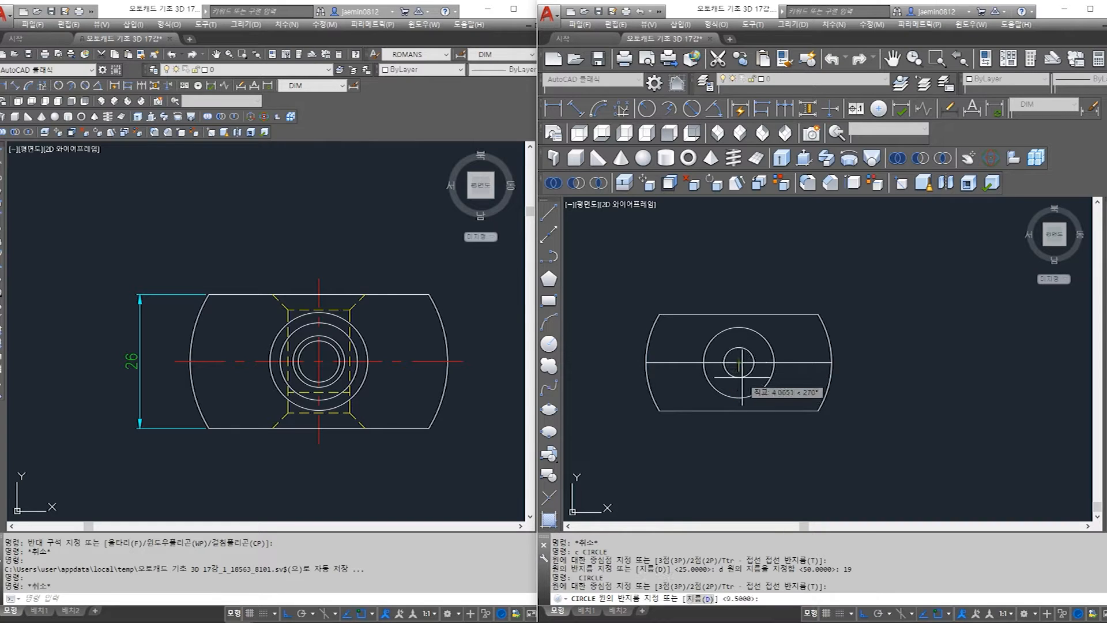
{"action": "key", "text": "Return"}
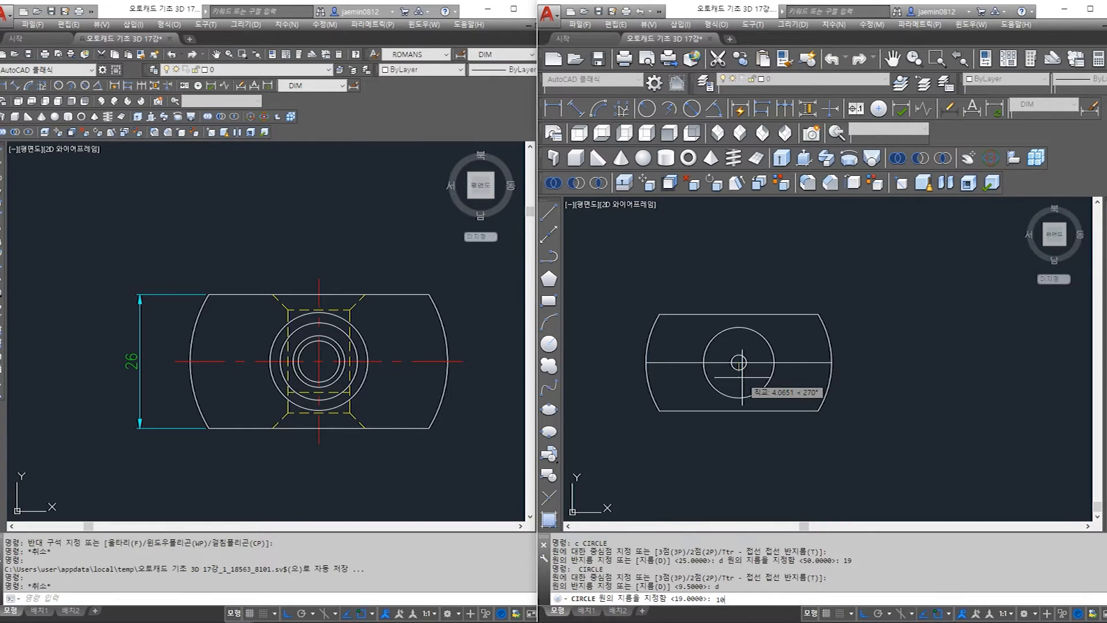
{"action": "type", "text": "10"}
{"action": "key", "text": "Return"}
Add diameter dimensions to the inner and outer circles of the profile
{"action": "scroll", "coordinate": [740, 365], "scroll_direction": "up", "scroll_amount": 2}
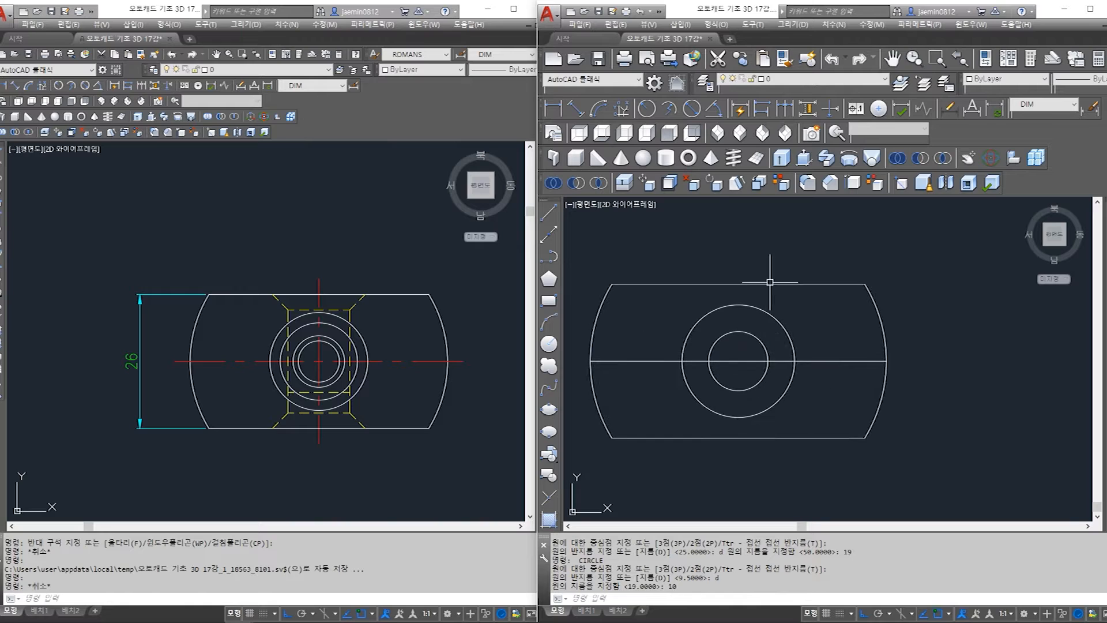
{"action": "left_click", "coordinate": [687, 110]}
{"action": "left_click", "coordinate": [759, 339]}
{"action": "left_click", "coordinate": [808, 312]}
{"action": "key", "text": "Escape"}
{"action": "key", "text": "space"}
{"action": "left_click", "coordinate": [793, 345]}
{"action": "left_click", "coordinate": [839, 334]}
{"action": "key", "text": "Escape"}
Delete the horizontal centre line and both diameter dimensions from the profile
{"action": "left_click", "coordinate": [836, 348]}
{"action": "left_click", "coordinate": [818, 324]}
{"action": "left_click", "coordinate": [808, 312]}
{"action": "left_click", "coordinate": [824, 340]}
{"action": "left_click", "coordinate": [820, 386]}
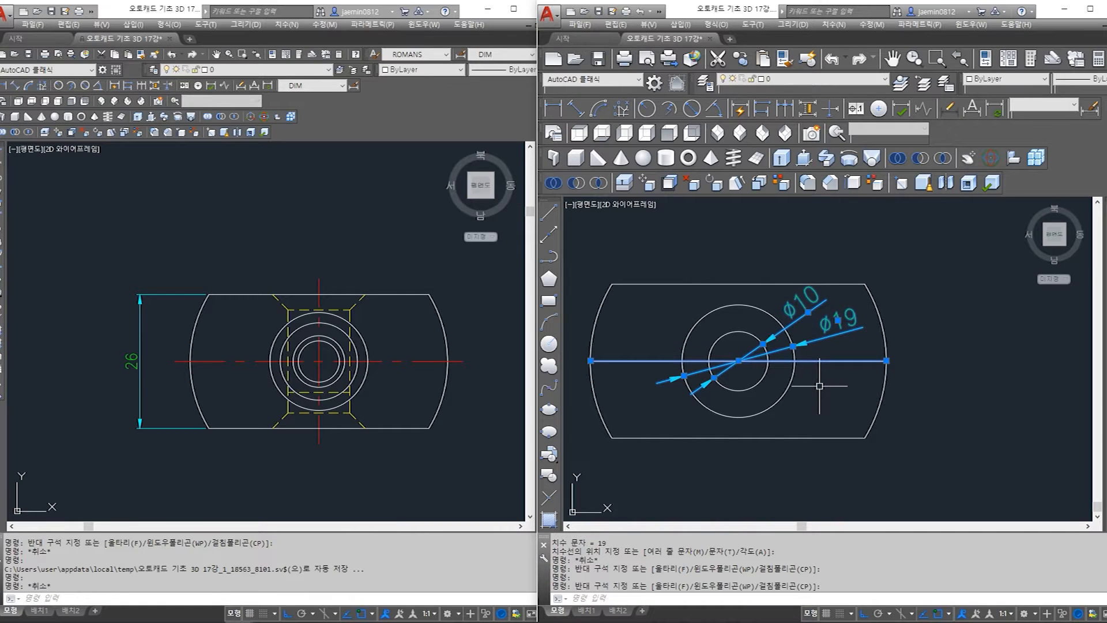
{"action": "key", "text": "Delete"}
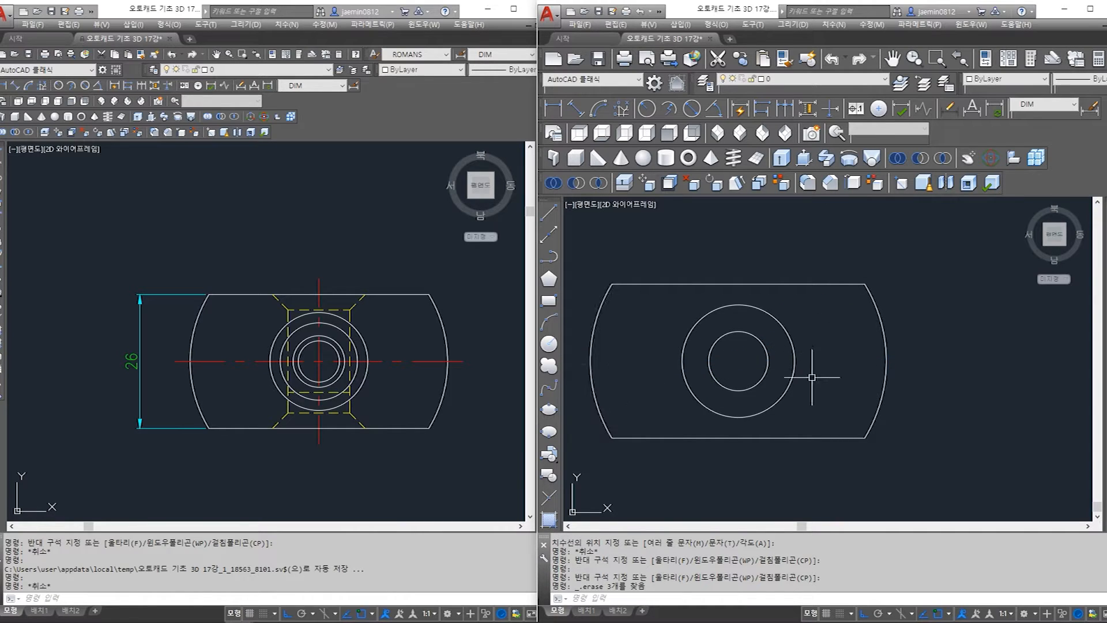
Examine the central hole and its diameter in the reference drawing's front and section views
{"action": "scroll", "coordinate": [827, 374], "scroll_direction": "down", "scroll_amount": 5}
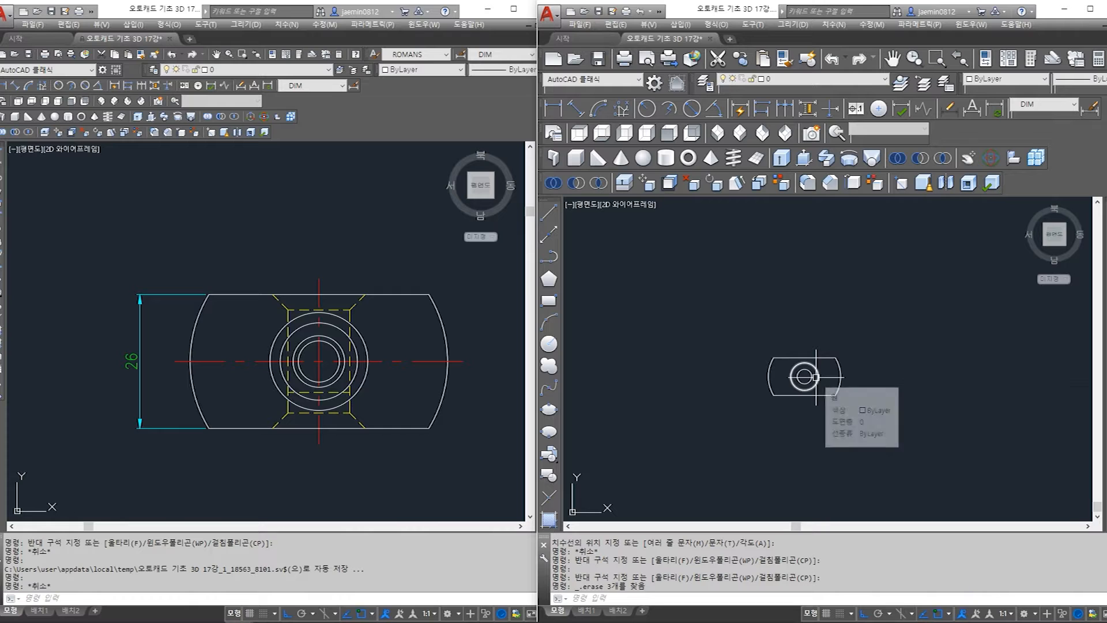
{"action": "left_click", "coordinate": [323, 340]}
{"action": "scroll", "coordinate": [323, 340], "scroll_direction": "down", "scroll_amount": 2}
{"action": "middle_click_drag", "start_coordinate": [306, 337], "coordinate": [443, 421]}
{"action": "middle_click_drag", "start_coordinate": [123, 286], "coordinate": [257, 381]}
{"action": "middle_click_drag", "start_coordinate": [128, 207], "coordinate": [203, 241]}
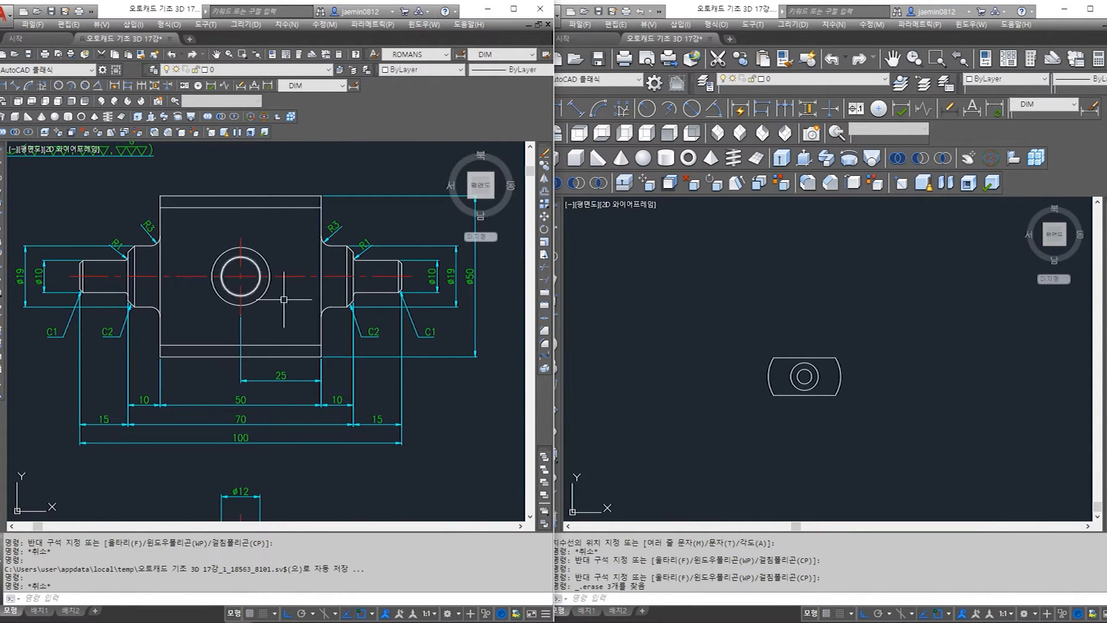
{"action": "middle_click_drag", "start_coordinate": [279, 401], "coordinate": [290, 315]}
{"action": "scroll", "coordinate": [250, 427], "scroll_direction": "up", "scroll_amount": 2}
{"action": "middle_click_drag", "start_coordinate": [250, 427], "coordinate": [262, 340]}
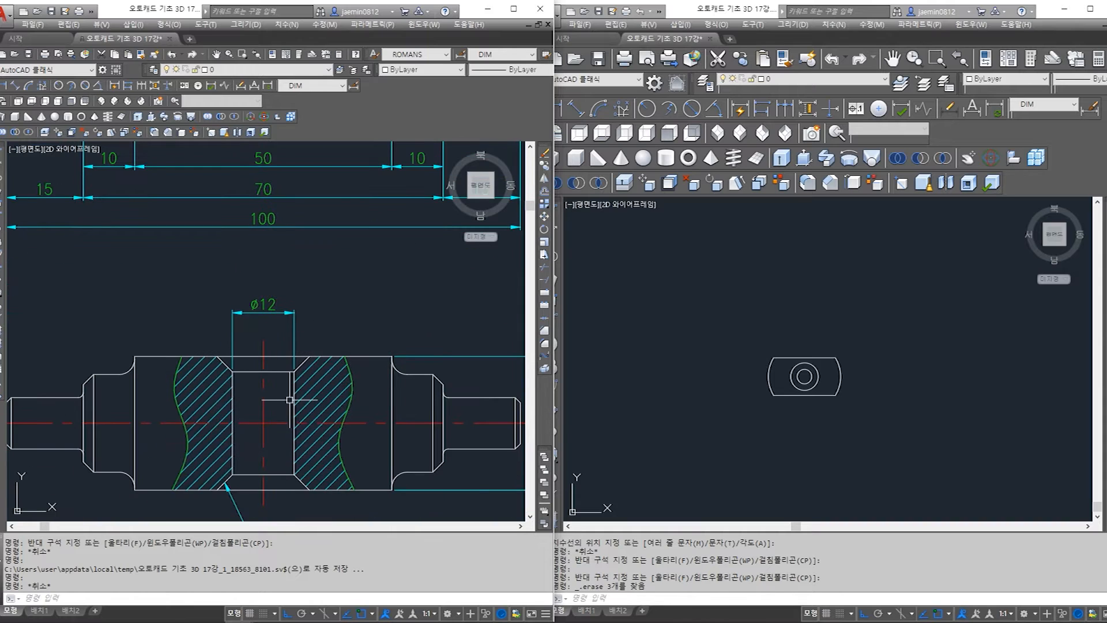
{"action": "mouse_move", "coordinate": [283, 247]}
{"action": "middle_mouse_down"}
{"action": "mouse_move", "coordinate": [284, 442]}
{"action": "mouse_move", "coordinate": [300, 410]}
{"action": "middle_mouse_up"}
Draw a separate circle with a radius of 6 above and to the left of the block profile
{"action": "middle_click_drag", "start_coordinate": [673, 343], "coordinate": [709, 359]}
{"action": "type", "text": "c"}
{"action": "key", "text": "Return"}
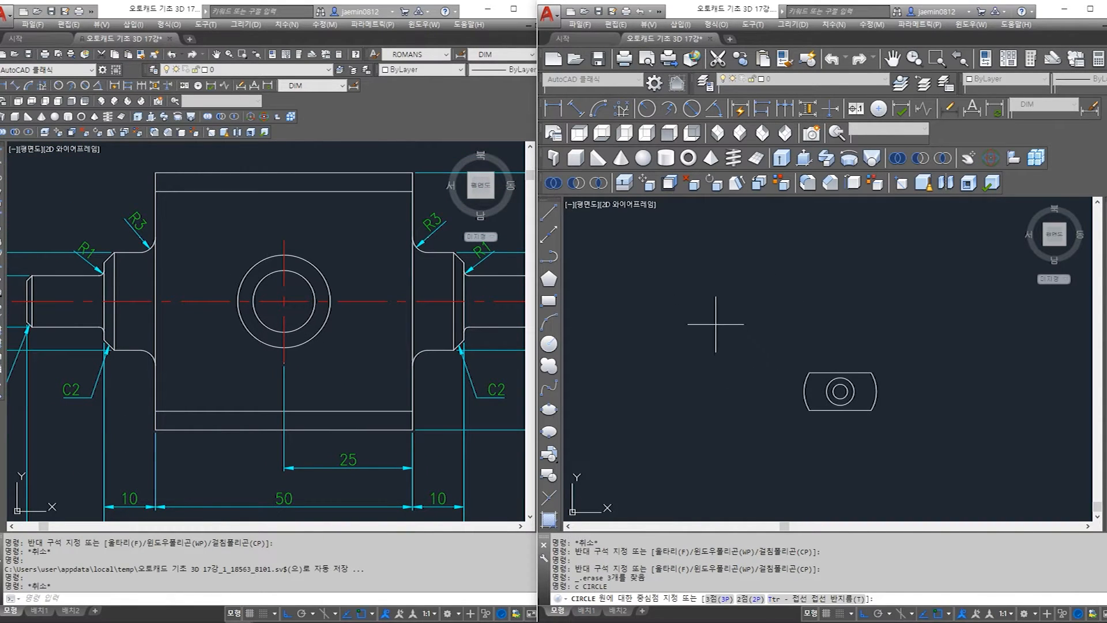
{"action": "left_click", "coordinate": [715, 322]}
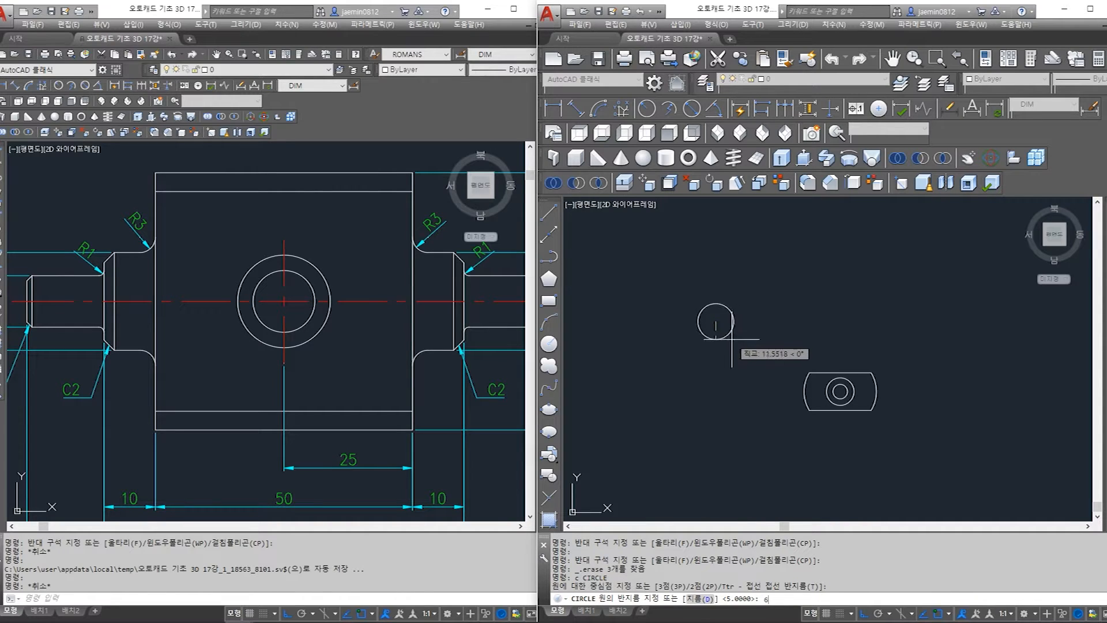
{"action": "type", "text": "6"}
{"action": "key", "text": "Return"}
{"action": "scroll", "coordinate": [734, 340], "scroll_direction": "up", "scroll_amount": 4}
{"action": "left_click", "coordinate": [748, 310]}
{"action": "scroll", "coordinate": [748, 369], "scroll_direction": "down", "scroll_amount": 3}
{"action": "key", "text": "Escape"}
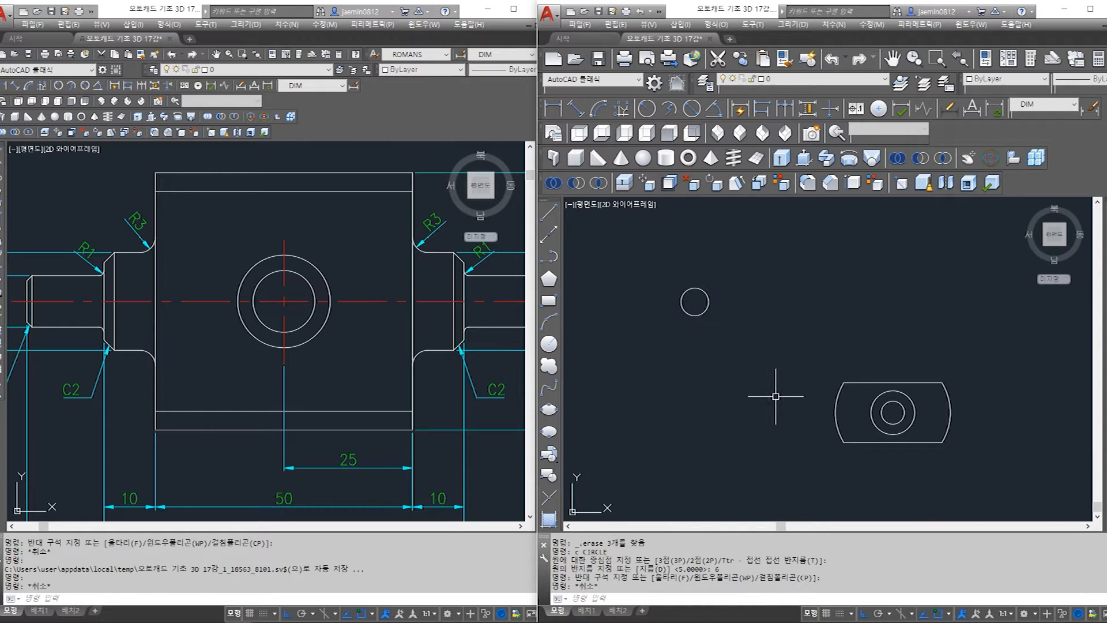
Convert the block's side profile outline and its two concentric shaft circles into regions
{"action": "left_click", "coordinate": [346, 306]}
{"action": "scroll", "coordinate": [335, 306], "scroll_direction": "down", "scroll_amount": 4}
{"action": "mouse_move", "coordinate": [424, 388]}
{"action": "middle_mouse_down"}
{"action": "mouse_move", "coordinate": [386, 369]}
{"action": "mouse_move", "coordinate": [292, 360]}
{"action": "middle_mouse_up"}
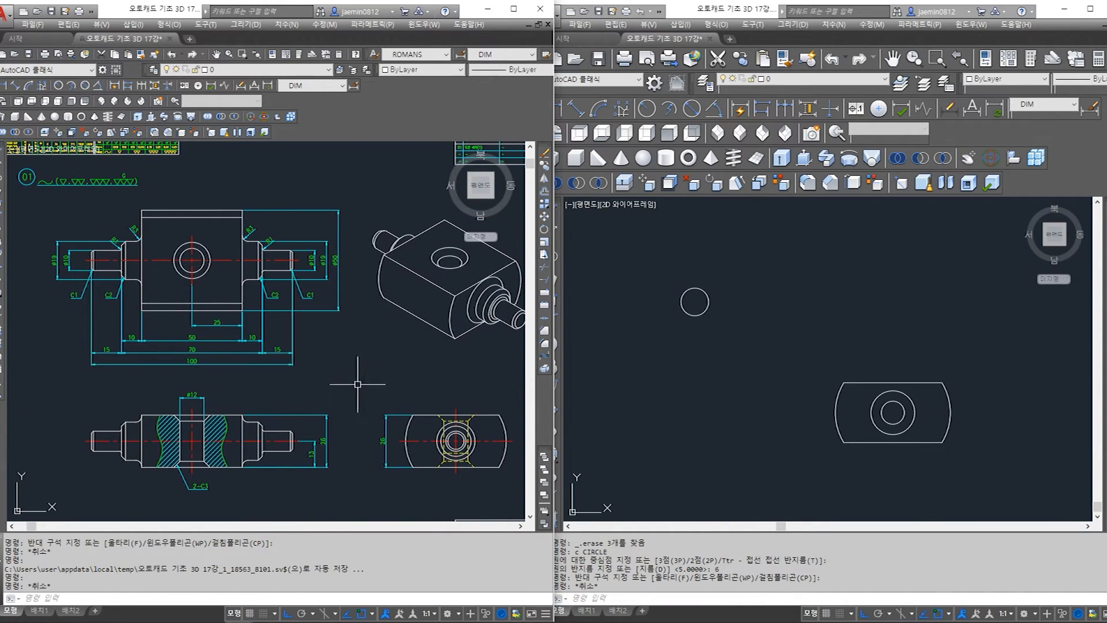
{"action": "left_click", "coordinate": [786, 376]}
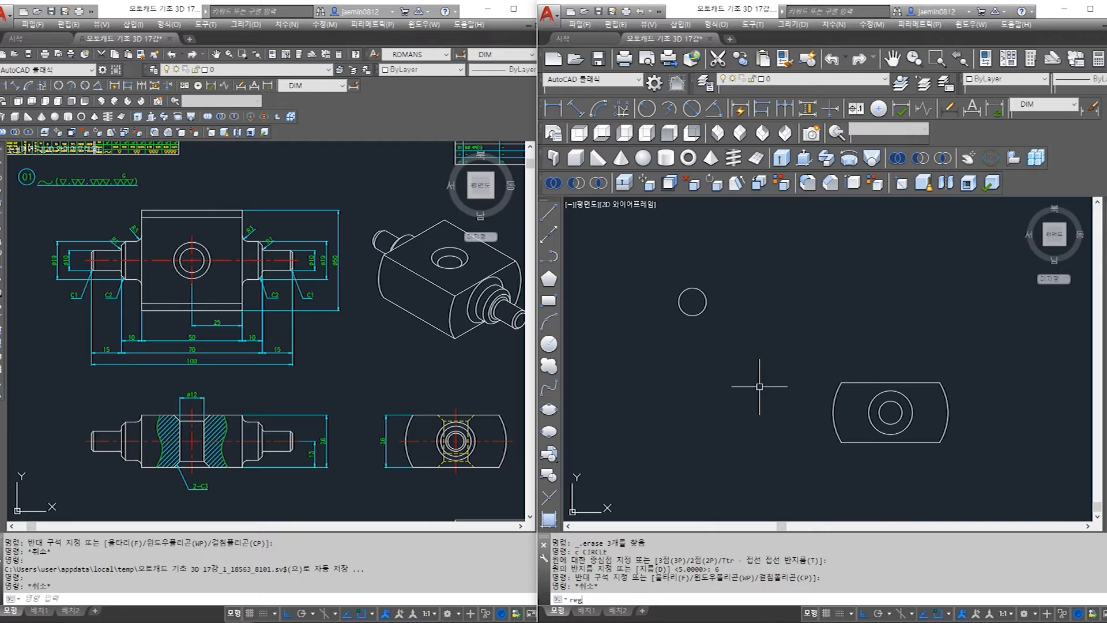
{"action": "type", "text": "reg"}
{"action": "key", "text": "Return"}
{"action": "left_click", "coordinate": [769, 322]}
{"action": "left_click", "coordinate": [983, 482]}
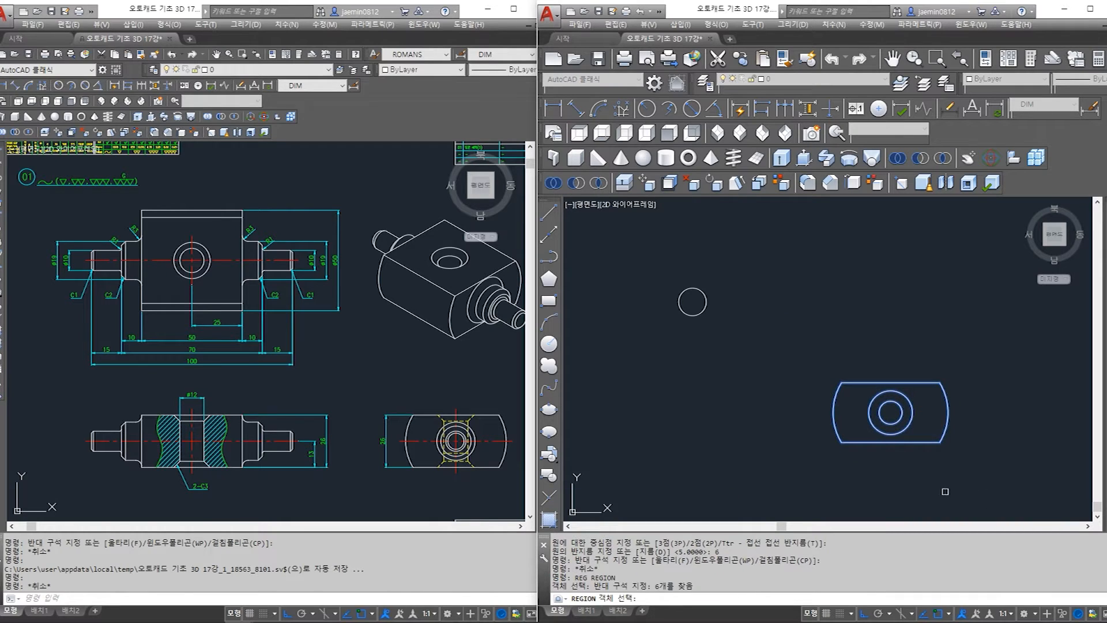
{"action": "key", "text": "Return"}
{"action": "left_click", "coordinate": [933, 443]}
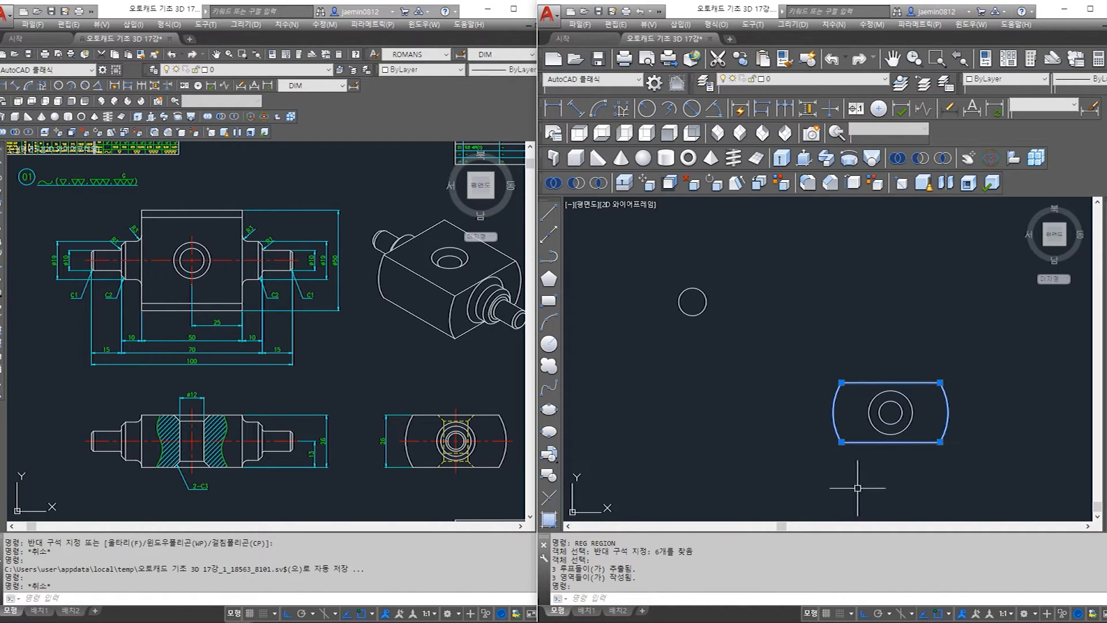
{"action": "key", "text": "Escape"}
Copy the block profile and its two concentric circles to the clipboard, leaving out the separate hole circle
{"action": "scroll", "coordinate": [796, 410], "scroll_direction": "down", "scroll_amount": 2}
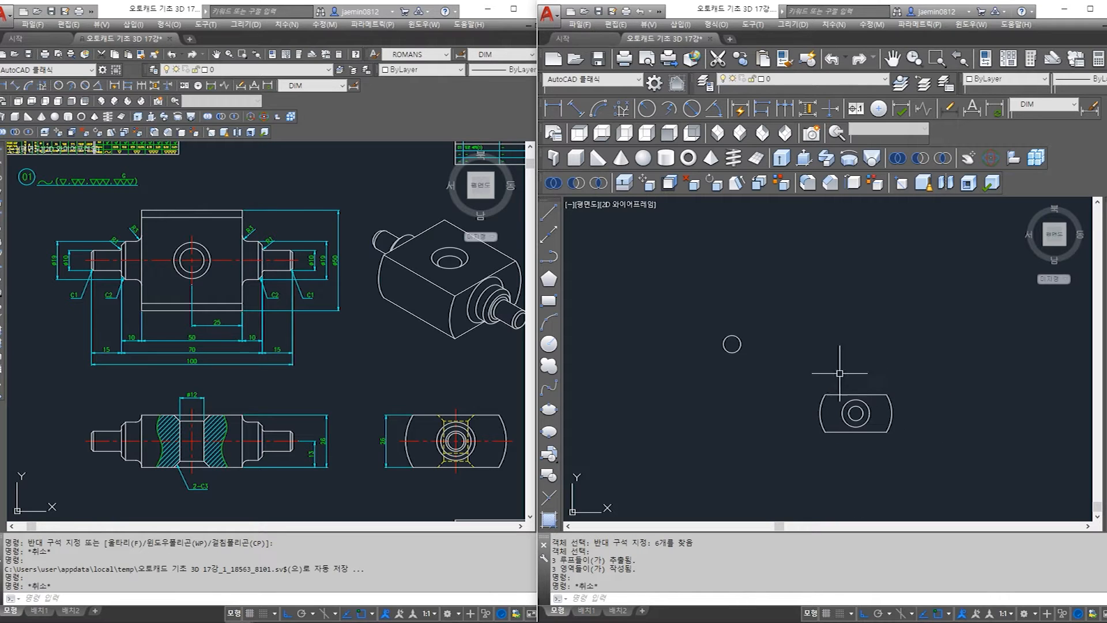
{"action": "scroll", "coordinate": [745, 363], "scroll_direction": "up", "scroll_amount": 4}
{"action": "left_click", "coordinate": [751, 308]}
{"action": "left_click", "coordinate": [714, 348]}
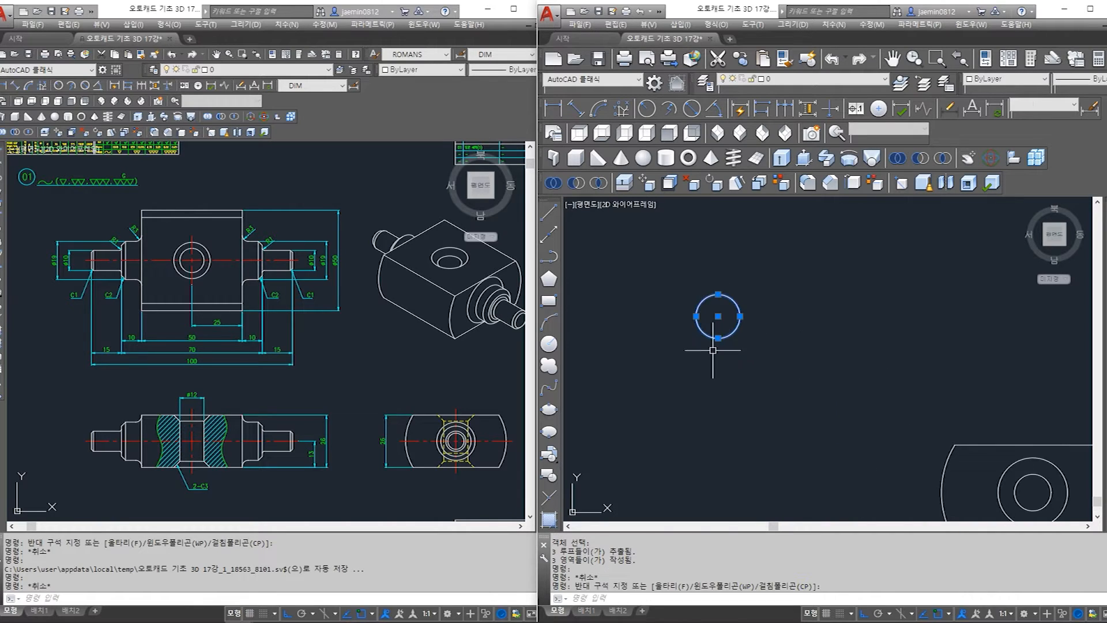
{"action": "scroll", "coordinate": [724, 364], "scroll_direction": "down", "scroll_amount": 4}
{"action": "key", "text": "Escape"}
{"action": "left_click", "coordinate": [815, 459]}
{"action": "key", "text": "Escape"}
{"action": "left_click", "coordinate": [882, 353]}
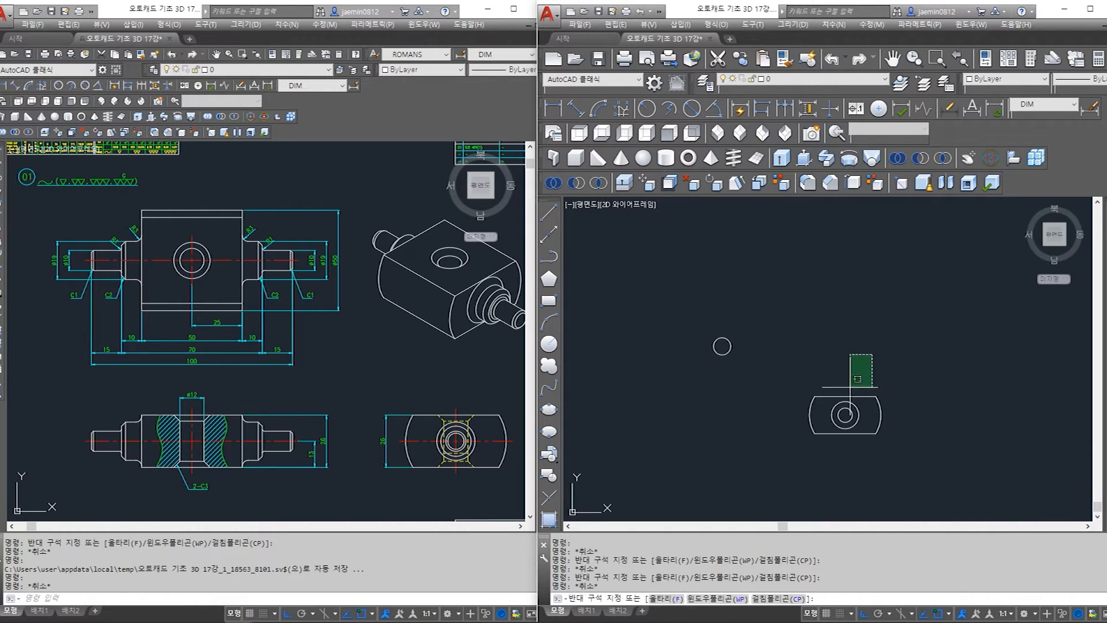
{"action": "left_click", "coordinate": [810, 460]}
{"action": "key", "text": "ctrl+c"}
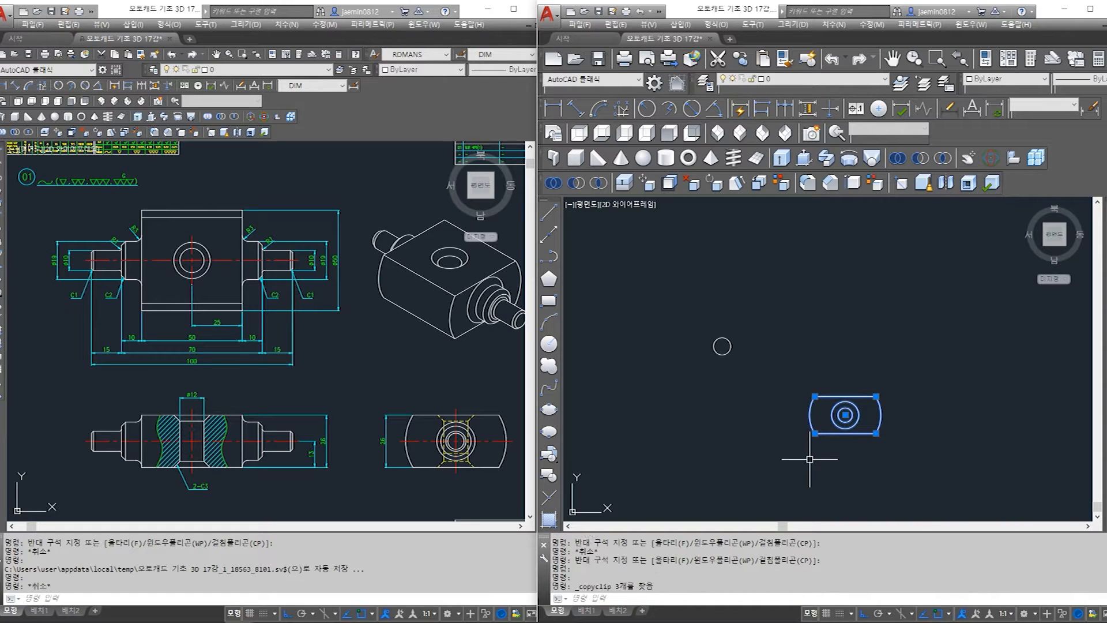
{"action": "key", "text": "Escape"}
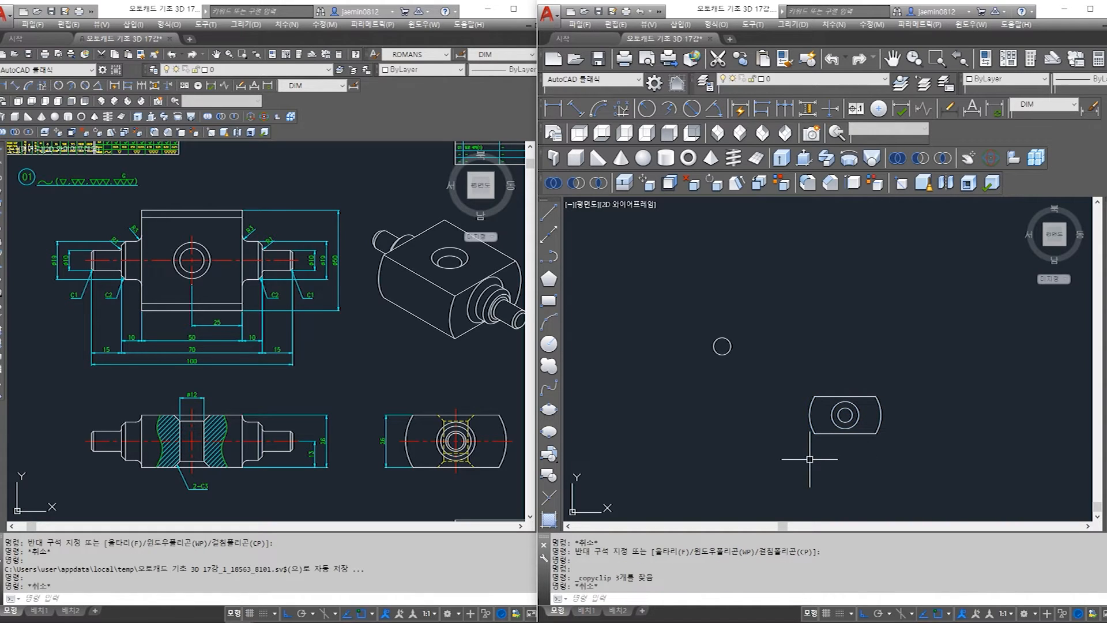
Switch the model to the southeast isometric view
{"action": "left_click", "coordinate": [740, 136]}
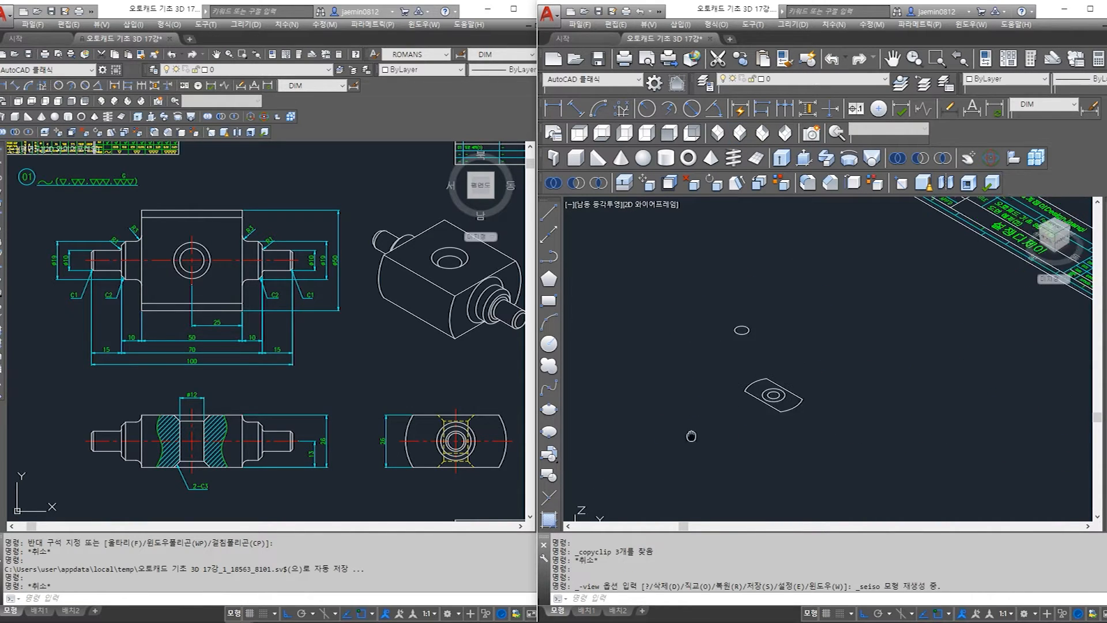
{"action": "left_click", "coordinate": [816, 288]}
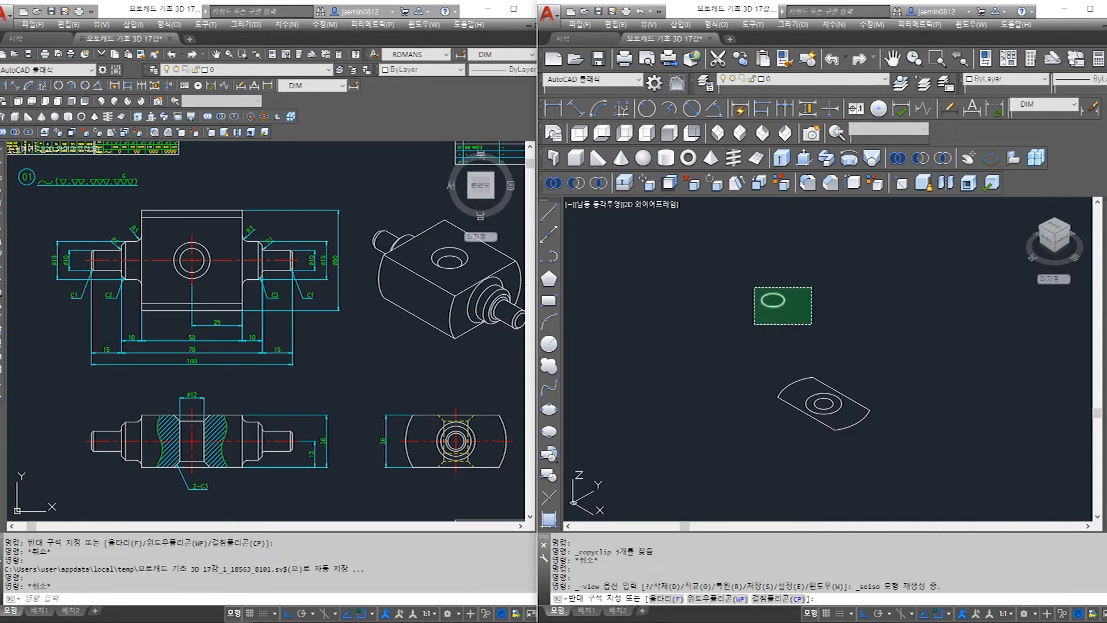
{"action": "key", "text": "Escape"}
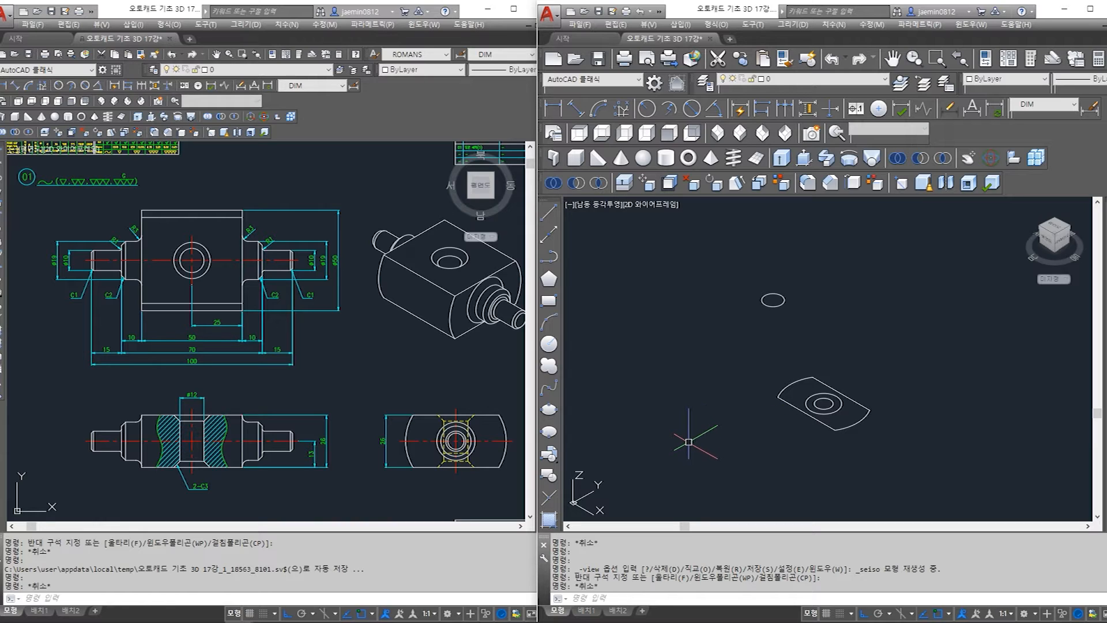
Rotate the UCS 90 degrees about the X axis and 90 degrees about the Y axis
{"action": "key", "text": "Return"}
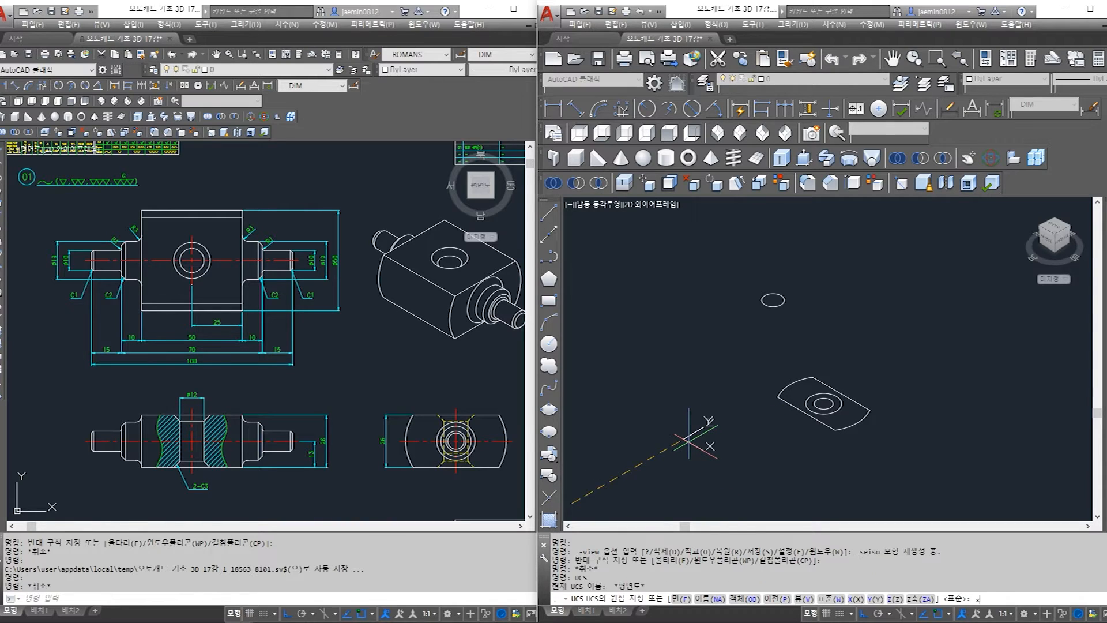
{"action": "type", "text": "x"}
{"action": "key", "text": "Return"}
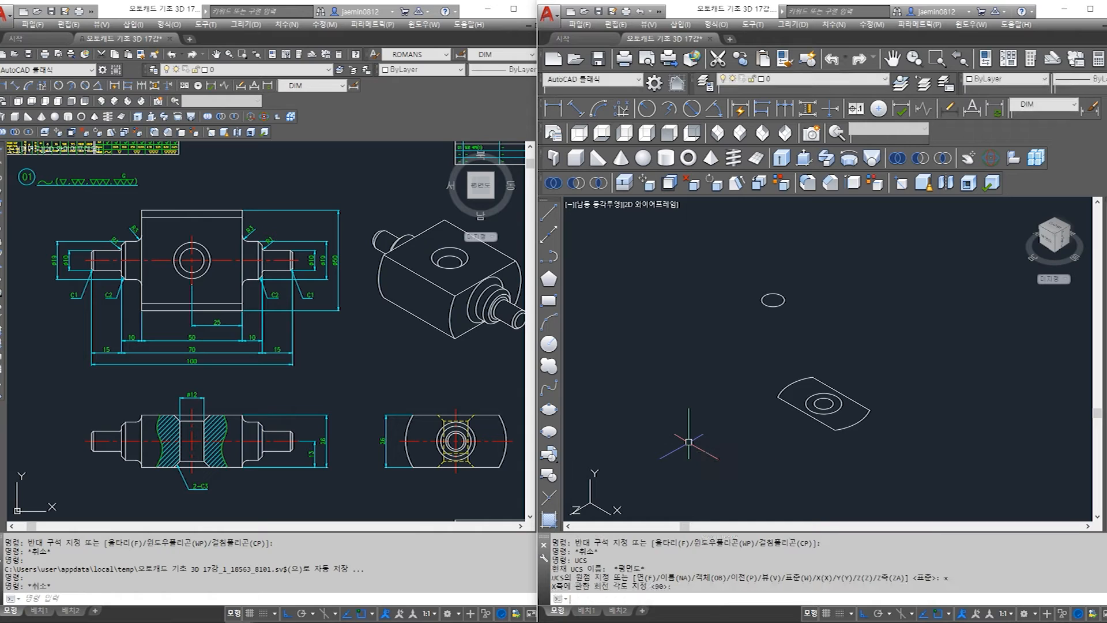
{"action": "key", "text": "Return"}
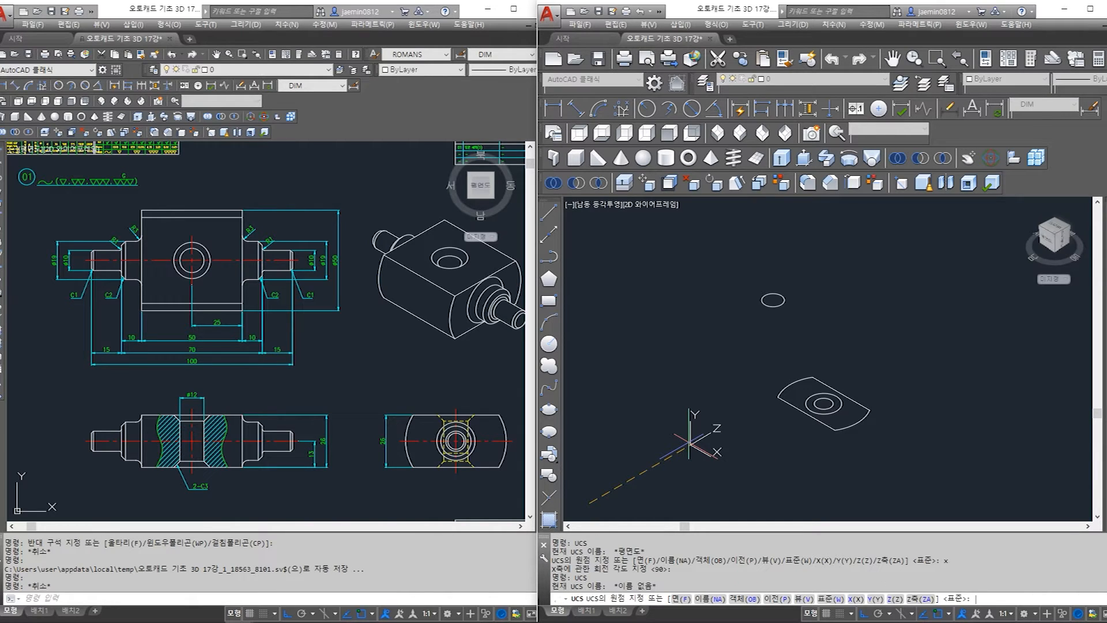
{"action": "key", "text": "Return"}
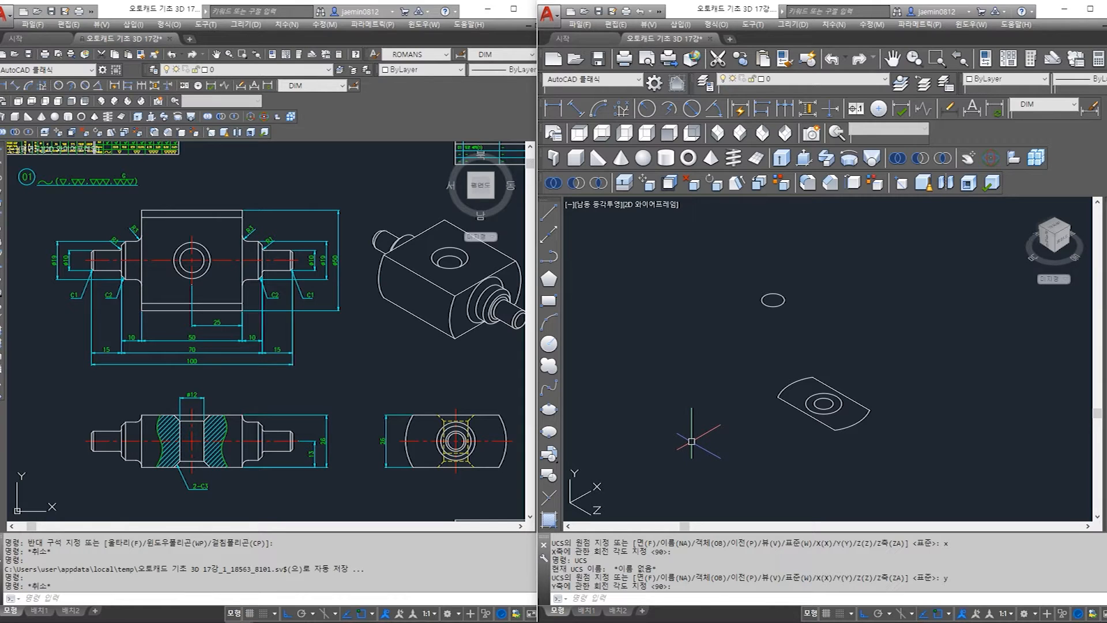
{"action": "middle_click_drag", "start_coordinate": [691, 442], "coordinate": [743, 409]}
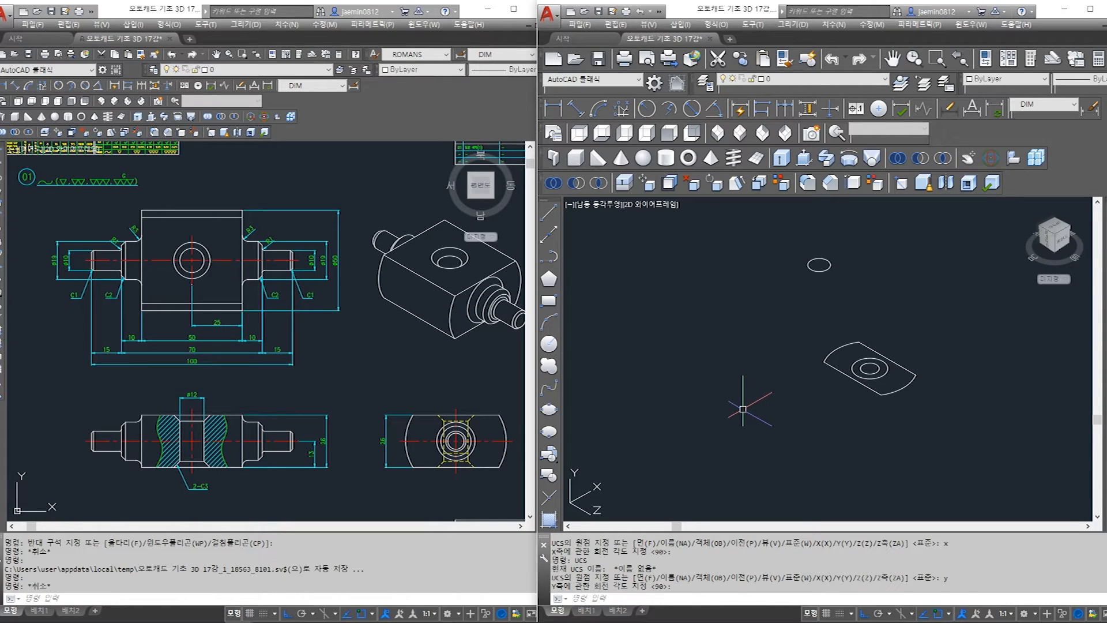
Paste the copied profile and shaft circles upright on the rotated work plane, beside the flat original
{"action": "key", "text": "Return"}
{"action": "key", "text": "ctrl+v"}
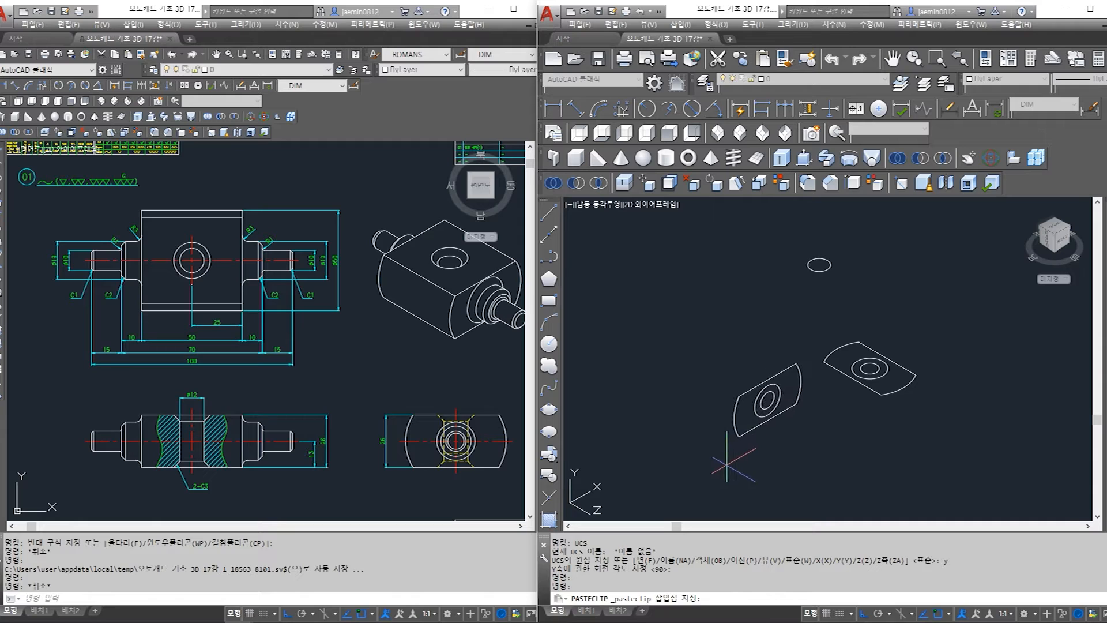
{"action": "key", "text": "Escape"}
Delete the original flat block profile with its two circles, keeping the upright copy
{"action": "left_click", "coordinate": [957, 276]}
{"action": "left_click", "coordinate": [809, 409]}
{"action": "key", "text": "Delete"}
{"action": "scroll", "coordinate": [859, 384], "scroll_direction": "down", "scroll_amount": 2}
{"action": "mouse_move", "coordinate": [829, 417]}
{"action": "middle_mouse_down"}
{"action": "mouse_move", "coordinate": [827, 462]}
{"action": "mouse_move", "coordinate": [877, 392]}
{"action": "middle_mouse_up"}
{"action": "scroll", "coordinate": [829, 452], "scroll_direction": "up", "scroll_amount": 2}
Extrude the upright block outline 50, following the block length in the reference front view
{"action": "middle_click_drag", "start_coordinate": [285, 374], "coordinate": [405, 392]}
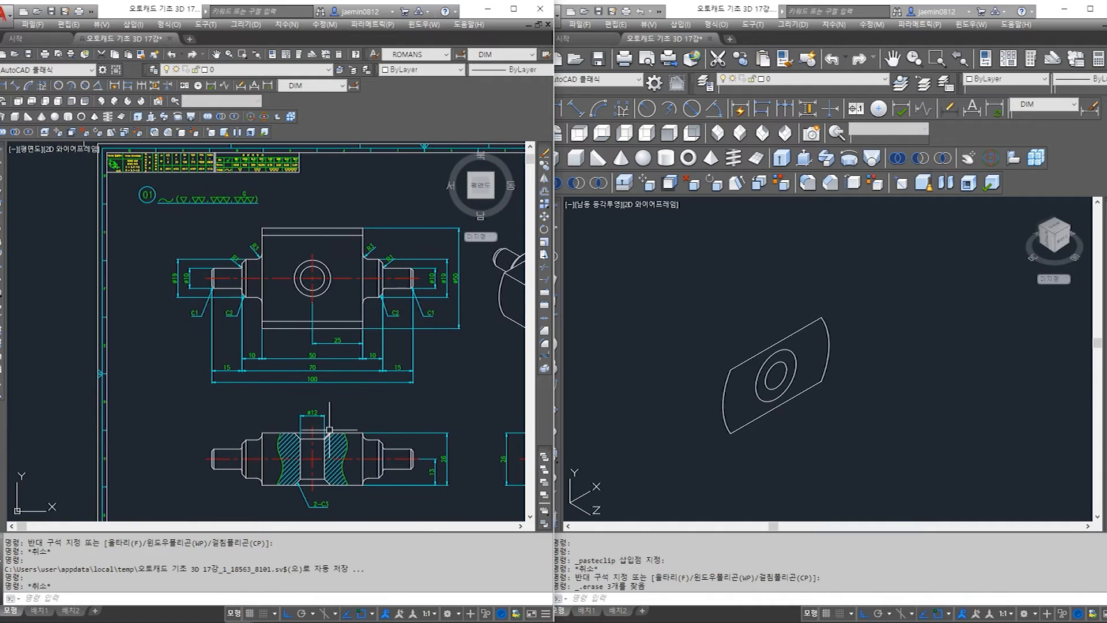
{"action": "scroll", "coordinate": [331, 332], "scroll_direction": "up", "scroll_amount": 2}
{"action": "middle_click_drag", "start_coordinate": [334, 296], "coordinate": [329, 372]}
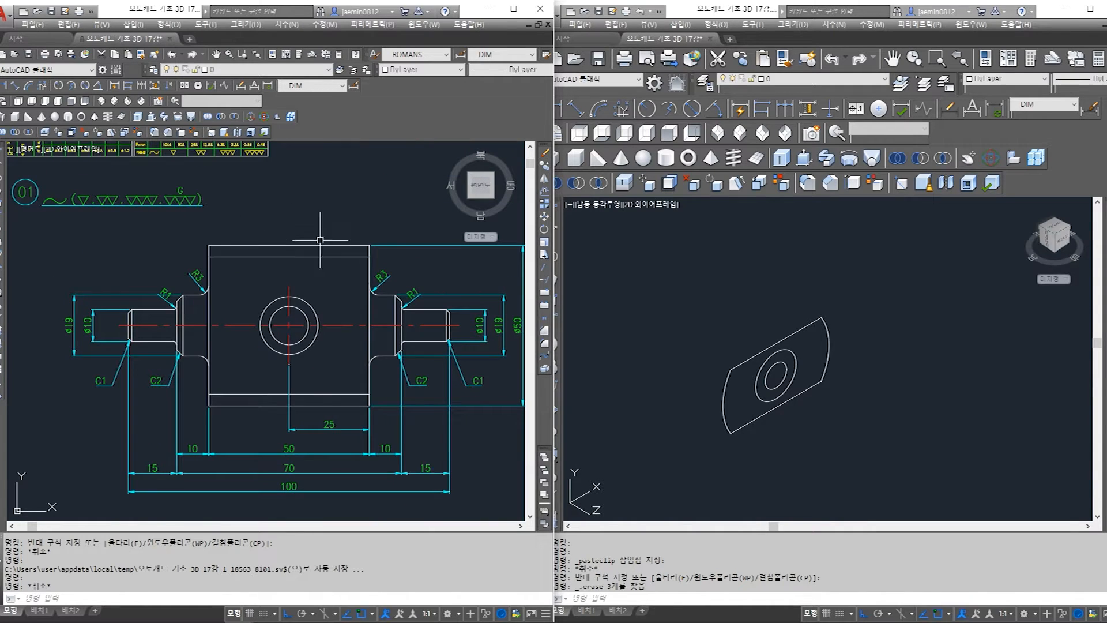
{"action": "scroll", "coordinate": [313, 387], "scroll_direction": "up", "scroll_amount": 2}
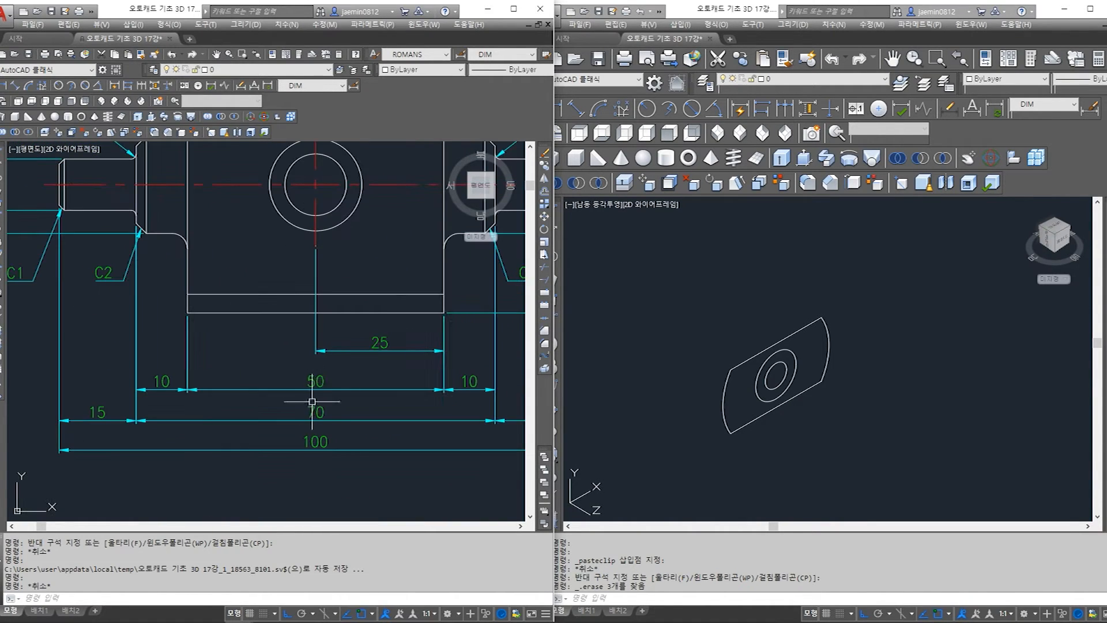
{"action": "left_click", "coordinate": [714, 405]}
{"action": "scroll", "coordinate": [714, 404], "scroll_direction": "down", "scroll_amount": 2}
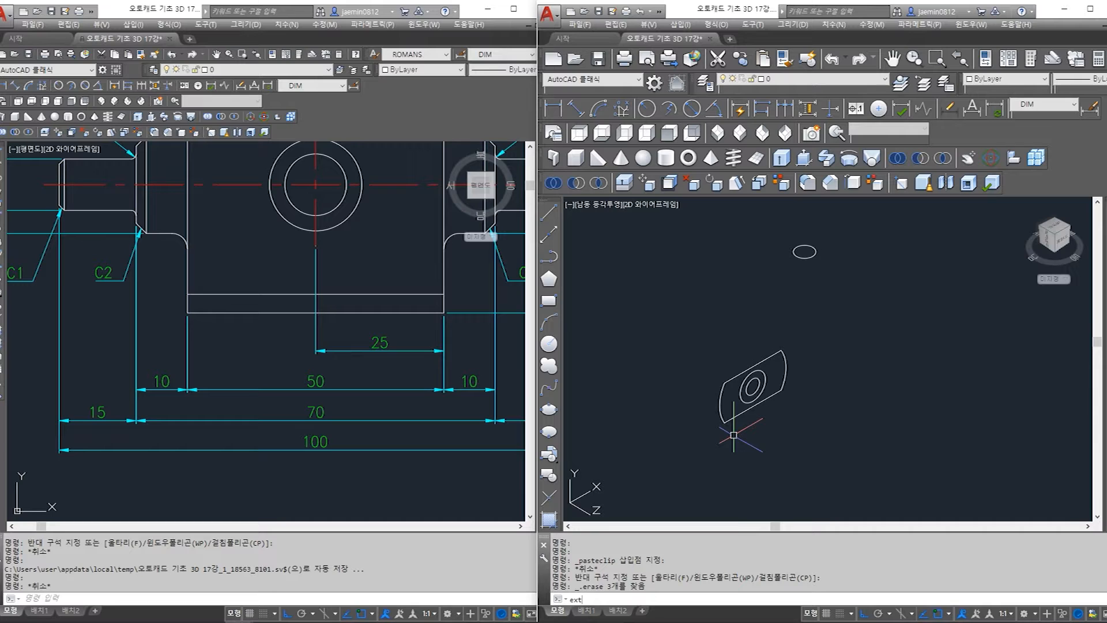
{"action": "type", "text": "ext"}
{"action": "key", "text": "Return"}
{"action": "scroll", "coordinate": [736, 430], "scroll_direction": "up", "scroll_amount": 4}
{"action": "left_click", "coordinate": [729, 394]}
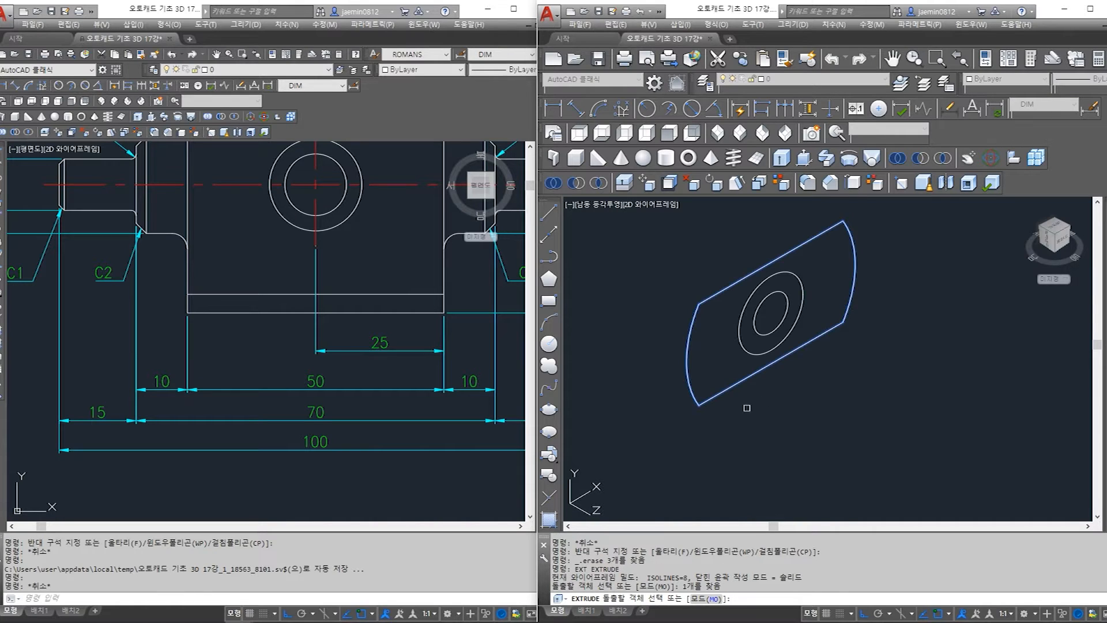
{"action": "key", "text": "Return"}
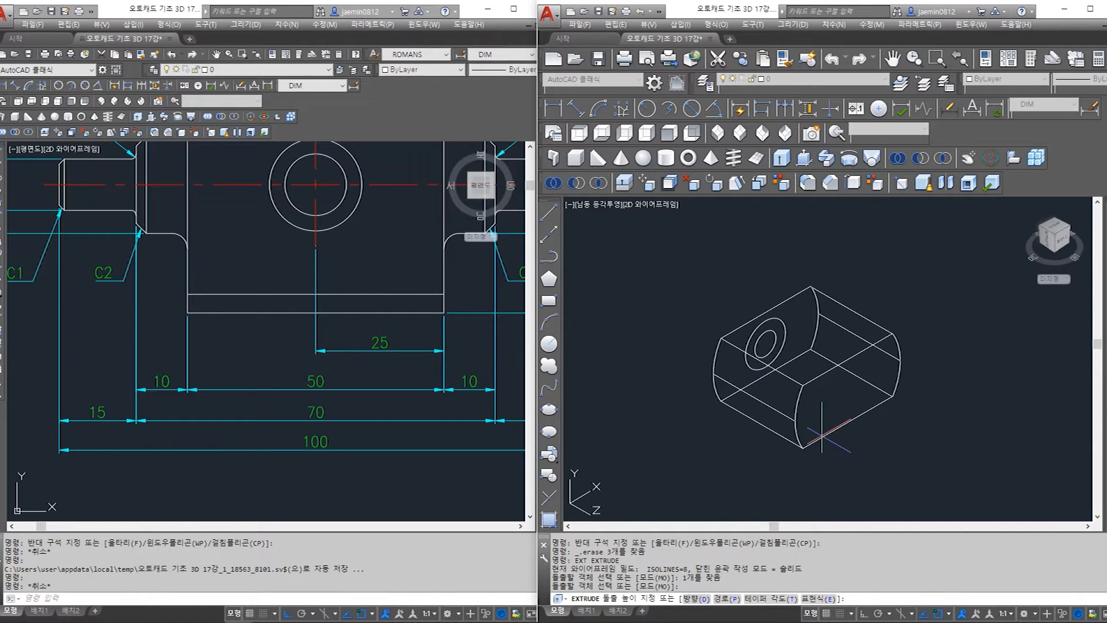
{"action": "key", "text": "Return"}
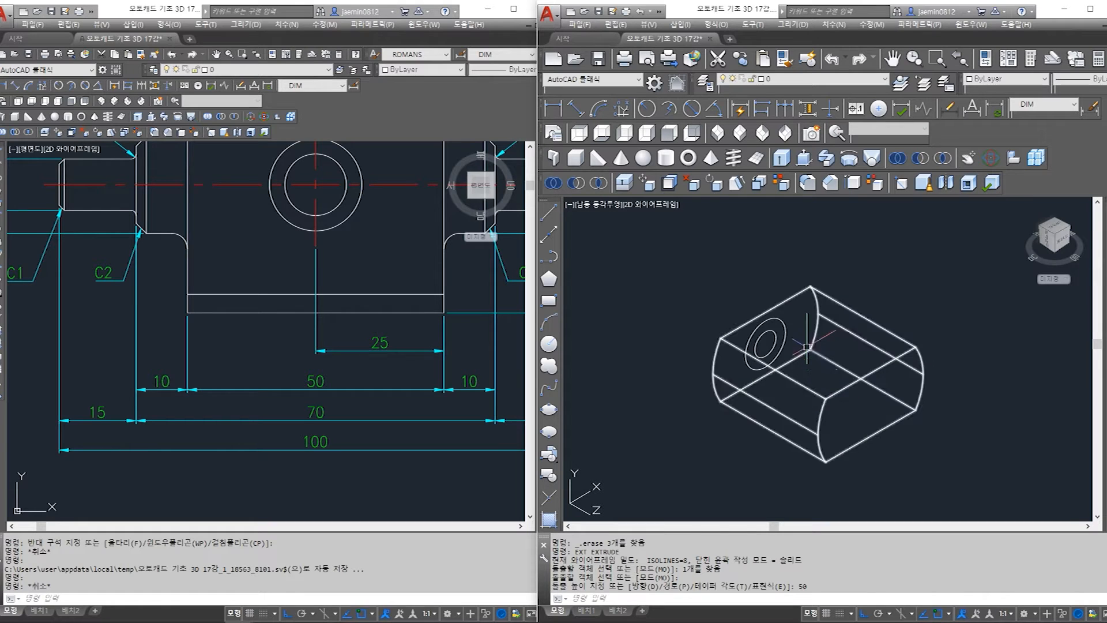
Examine the two shaft circles on the extruded block's end face and compare them with the stepped shafts in the reference front view
{"action": "left_click", "coordinate": [792, 337]}
{"action": "left_click", "coordinate": [773, 323]}
{"action": "left_click", "coordinate": [788, 325]}
{"action": "key", "text": "Escape"}
{"action": "left_click", "coordinate": [781, 303]}
{"action": "key", "text": "Escape"}
{"action": "mouse_move", "coordinate": [739, 449]}
{"action": "middle_mouse_down", "text": "shift"}
{"action": "mouse_move", "coordinate": [826, 404]}
{"action": "mouse_move", "coordinate": [769, 421]}
{"action": "middle_mouse_up", "text": "shift"}
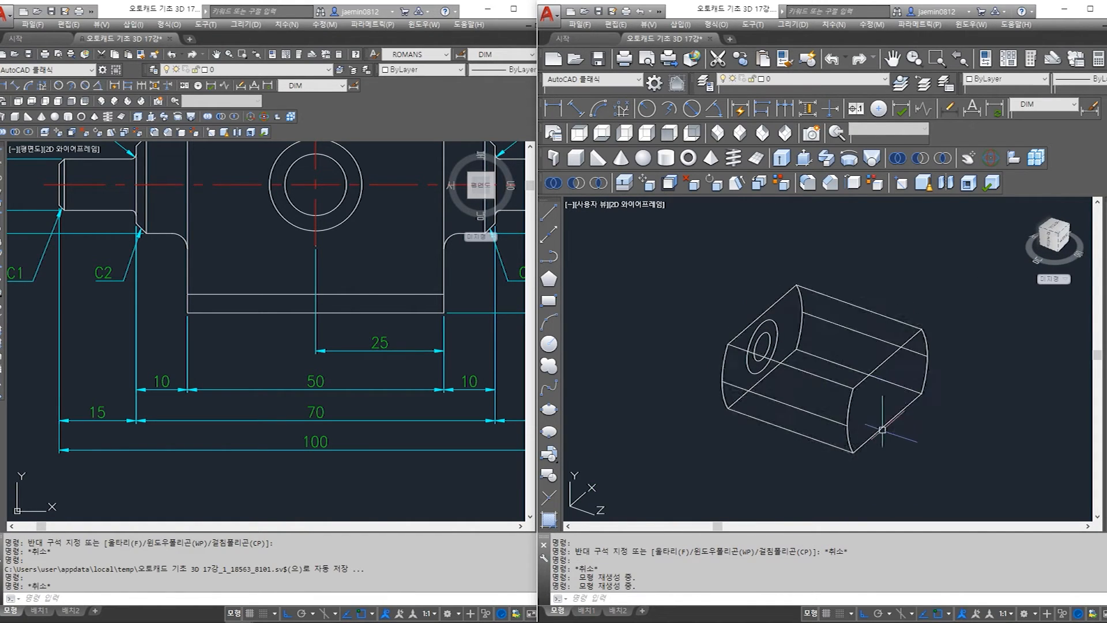
{"action": "left_click", "coordinate": [369, 321]}
{"action": "middle_click_drag", "start_coordinate": [342, 303], "coordinate": [361, 386]}
{"action": "scroll", "coordinate": [361, 386], "scroll_direction": "down", "scroll_amount": 2}
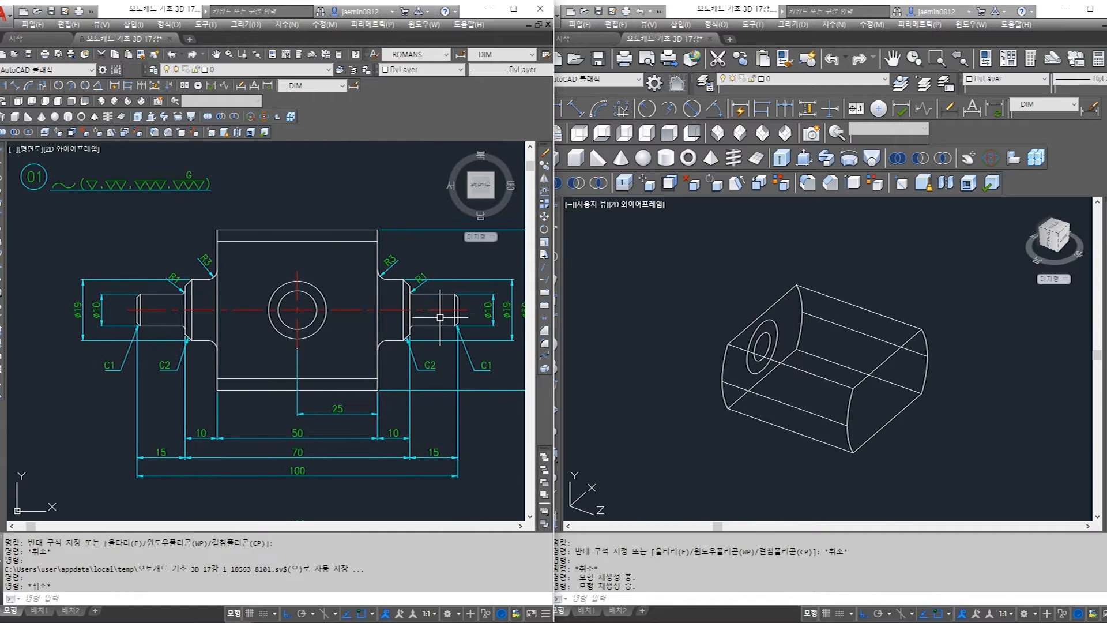
{"action": "left_click", "coordinate": [798, 352]}
{"action": "key", "text": "Escape"}
{"action": "left_click", "coordinate": [776, 336]}
{"action": "left_click", "coordinate": [769, 344]}
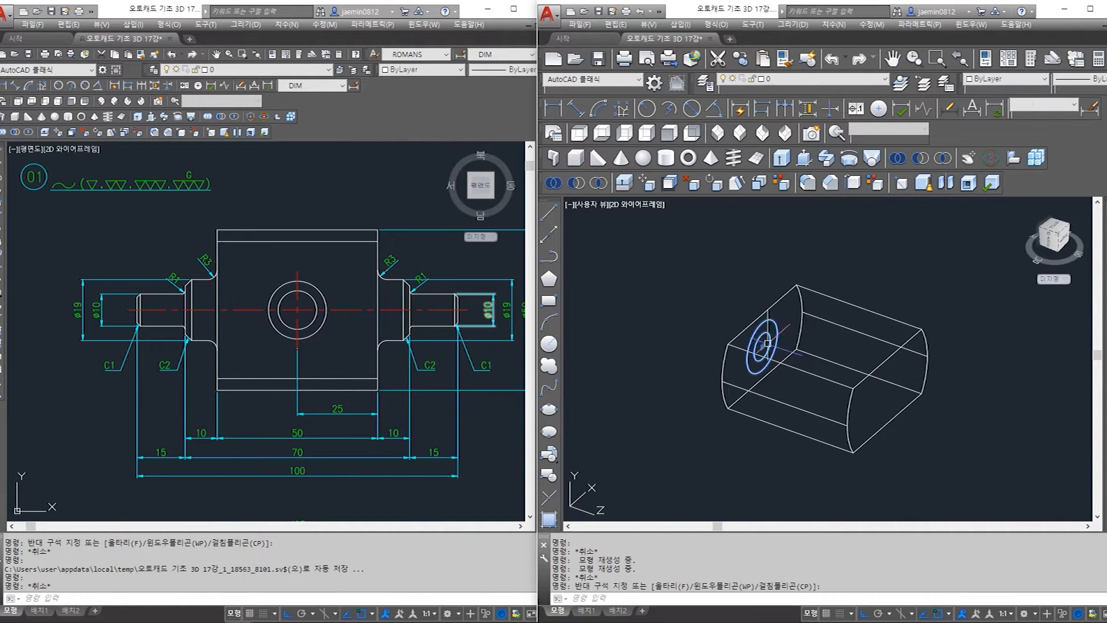
{"action": "key", "text": "Escape"}
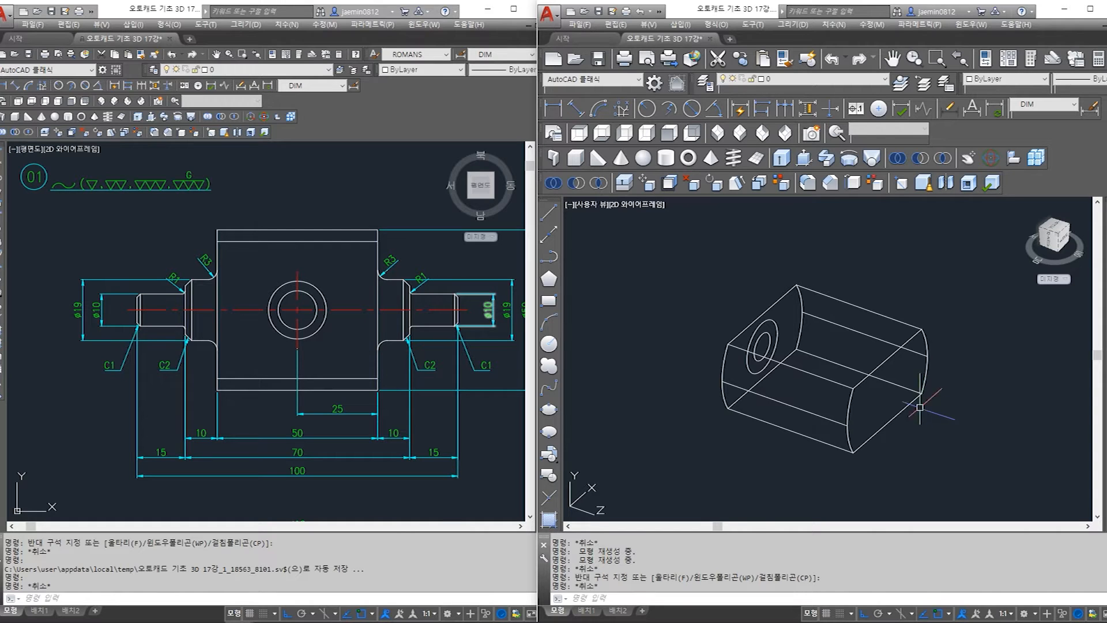
Copy both shaft circles 50 along the Z axis onto the opposite end face of the block
{"action": "key", "text": "Escape"}
{"action": "type", "text": "co"}
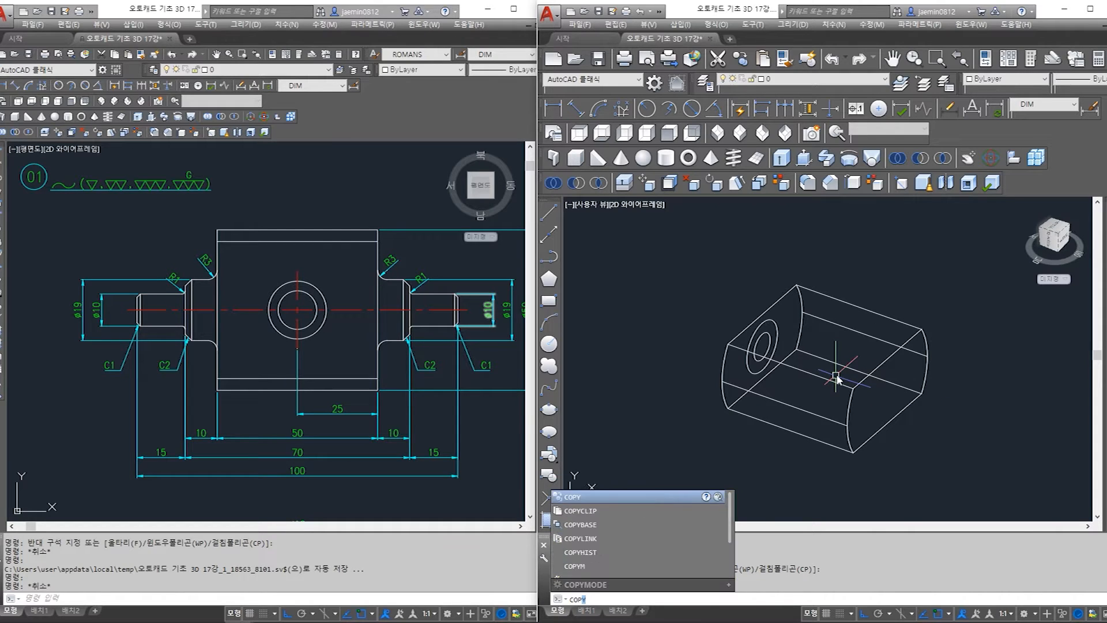
{"action": "key", "text": "Return"}
{"action": "scroll", "coordinate": [781, 313], "scroll_direction": "up", "scroll_amount": 3}
{"action": "left_click", "coordinate": [741, 324]}
{"action": "left_click", "coordinate": [786, 306]}
{"action": "left_click", "coordinate": [712, 358]}
{"action": "scroll", "coordinate": [755, 349], "scroll_direction": "down", "scroll_amount": 5}
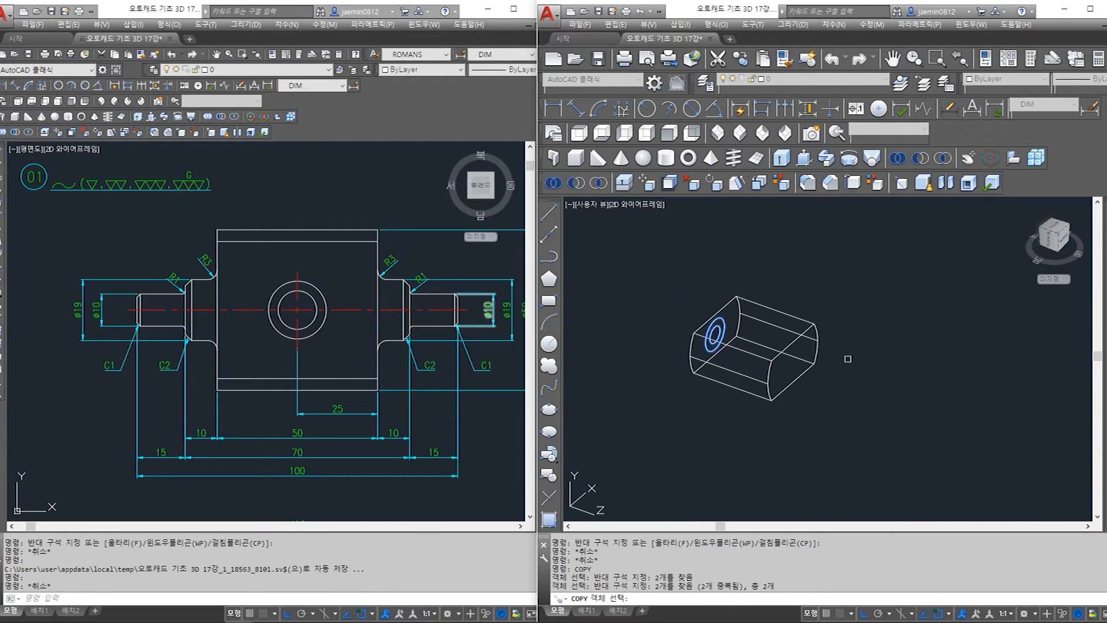
{"action": "key", "text": "Return"}
{"action": "left_click", "coordinate": [876, 332]}
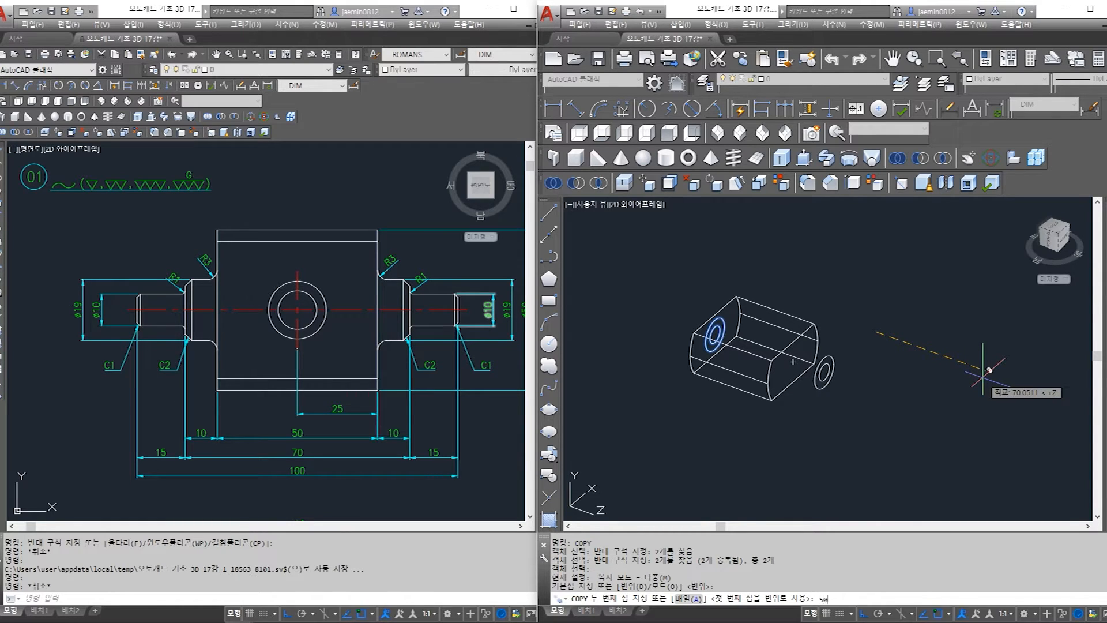
{"action": "key", "text": "Return"}
{"action": "key", "text": "Escape"}
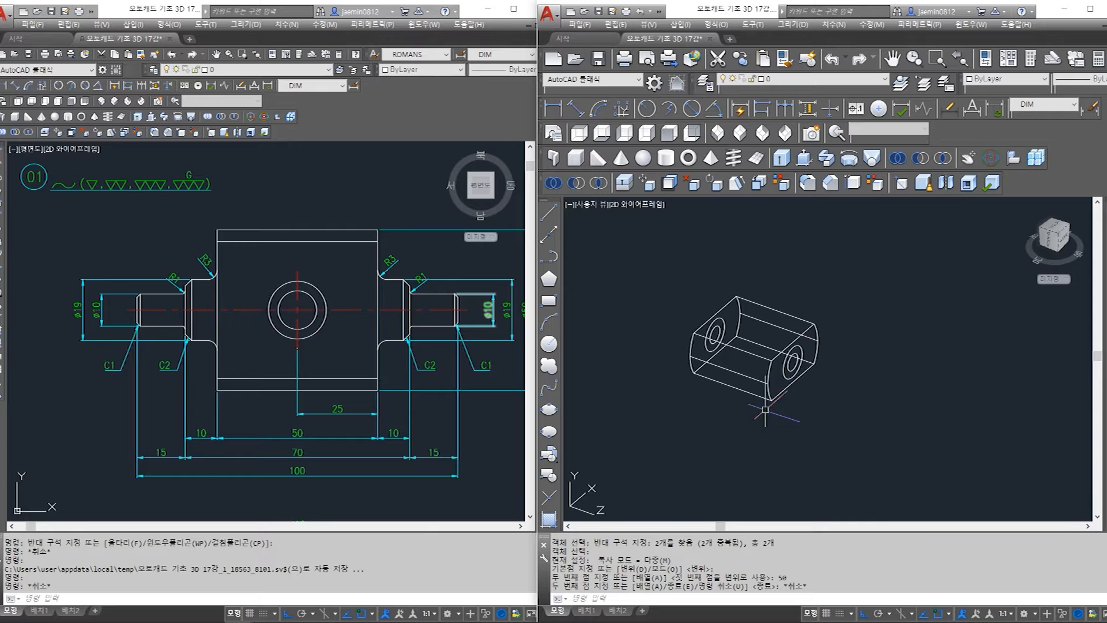
{"action": "scroll", "coordinate": [766, 410], "scroll_direction": "up", "scroll_amount": 2}
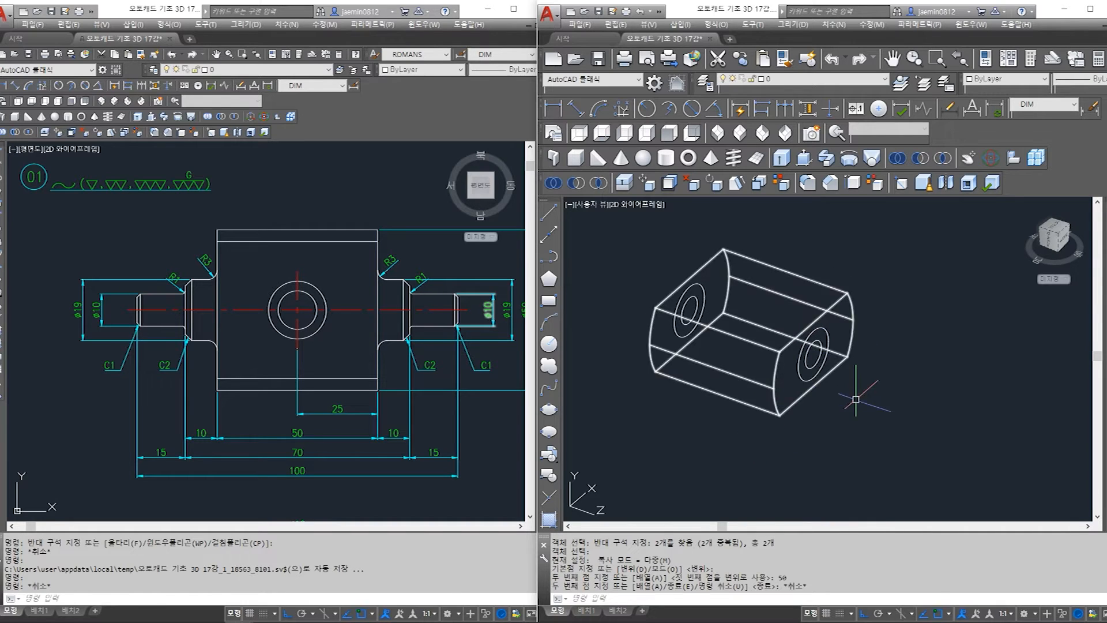
{"action": "middle_click_drag", "start_coordinate": [813, 418], "coordinate": [862, 419]}
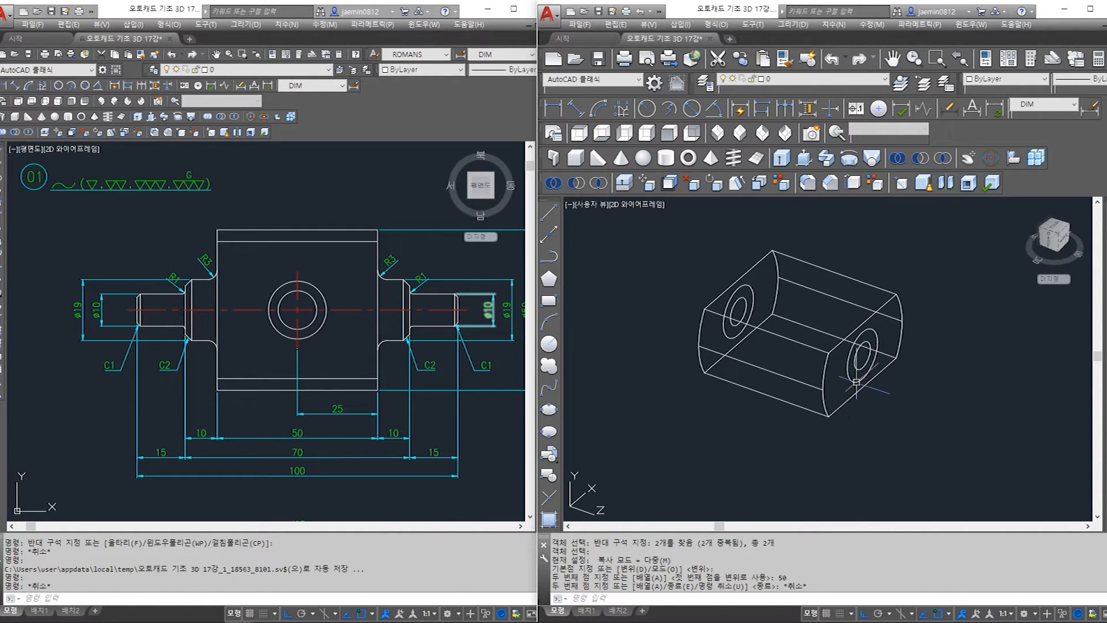
{"action": "key", "text": "Escape"}
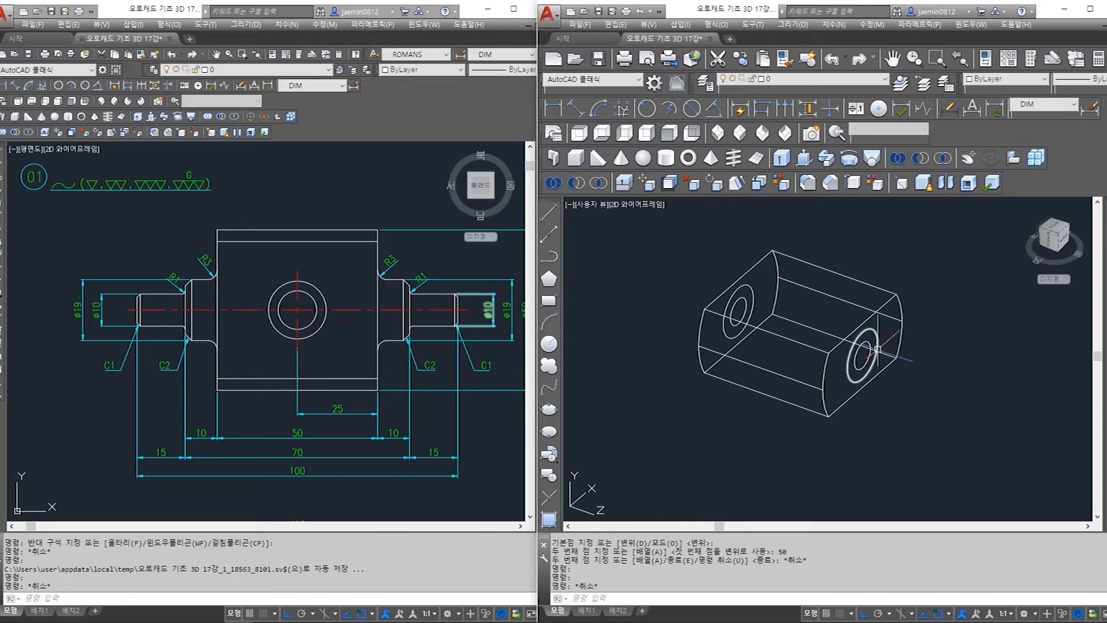
{"action": "key", "text": "Escape"}
{"action": "key", "text": "Escape"}
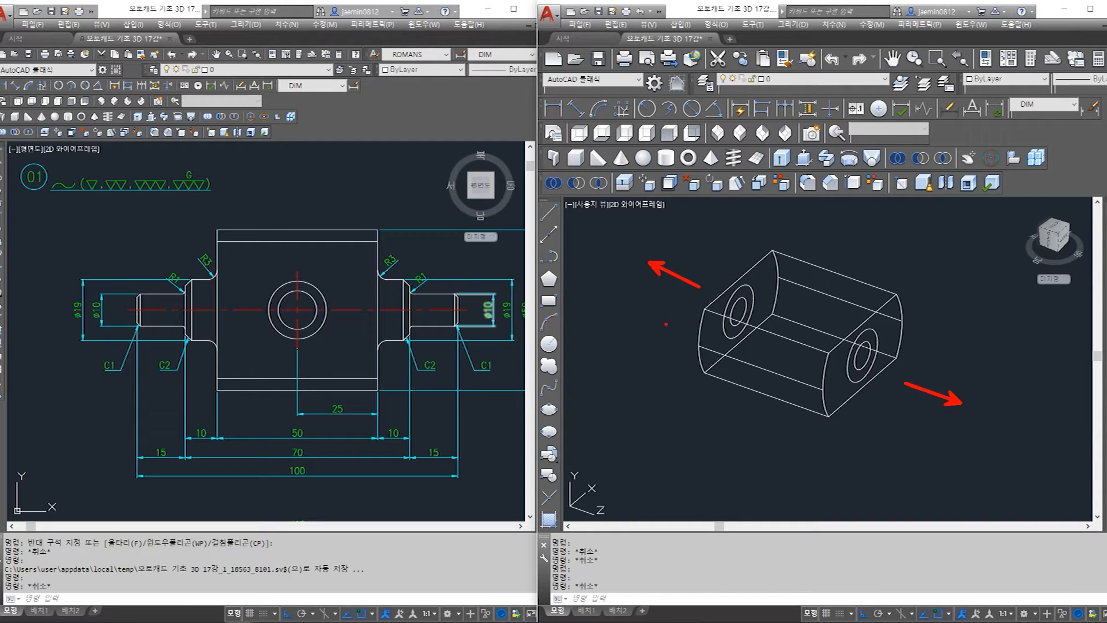
{"action": "key", "text": "Escape"}
{"action": "left_click", "coordinate": [652, 420]}
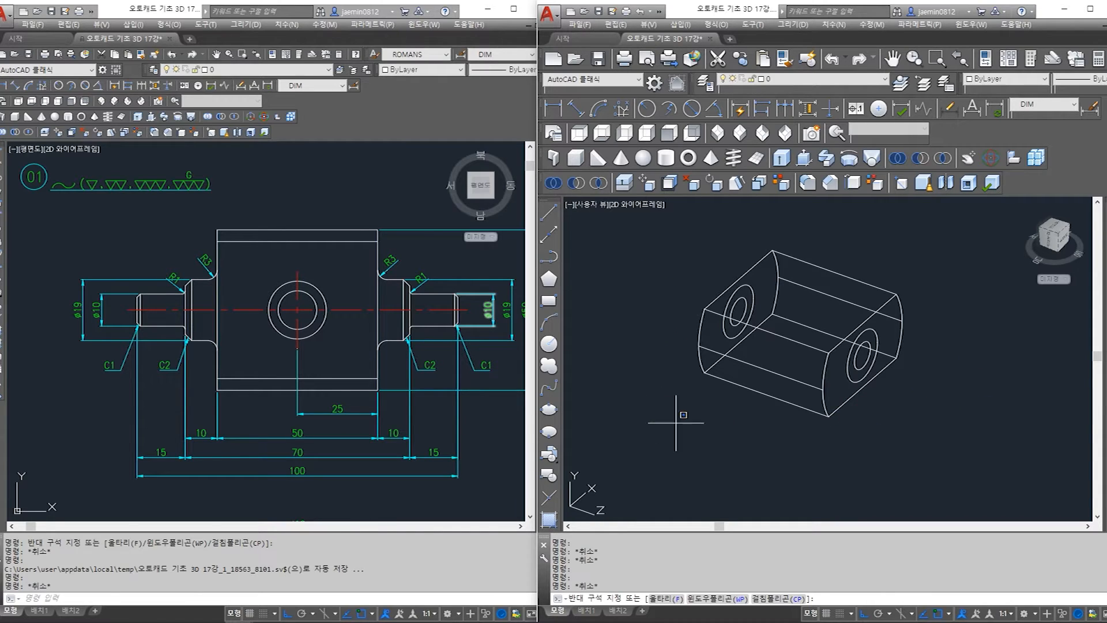
{"action": "key", "text": "Escape"}
{"action": "left_click", "coordinate": [692, 423]}
{"action": "left_click", "coordinate": [755, 453]}
Extrude the larger shaft circle on the block's +Z end face by 10, following the step length in the reference front view
{"action": "left_click", "coordinate": [408, 361]}
{"action": "scroll", "coordinate": [377, 323], "scroll_direction": "up", "scroll_amount": 4}
{"action": "middle_click_drag", "start_coordinate": [376, 325], "coordinate": [237, 339]}
{"action": "middle_click_drag", "start_coordinate": [335, 292], "coordinate": [270, 310]}
{"action": "scroll", "coordinate": [271, 309], "scroll_direction": "down", "scroll_amount": 2}
{"action": "middle_click_drag", "start_coordinate": [348, 374], "coordinate": [355, 329]}
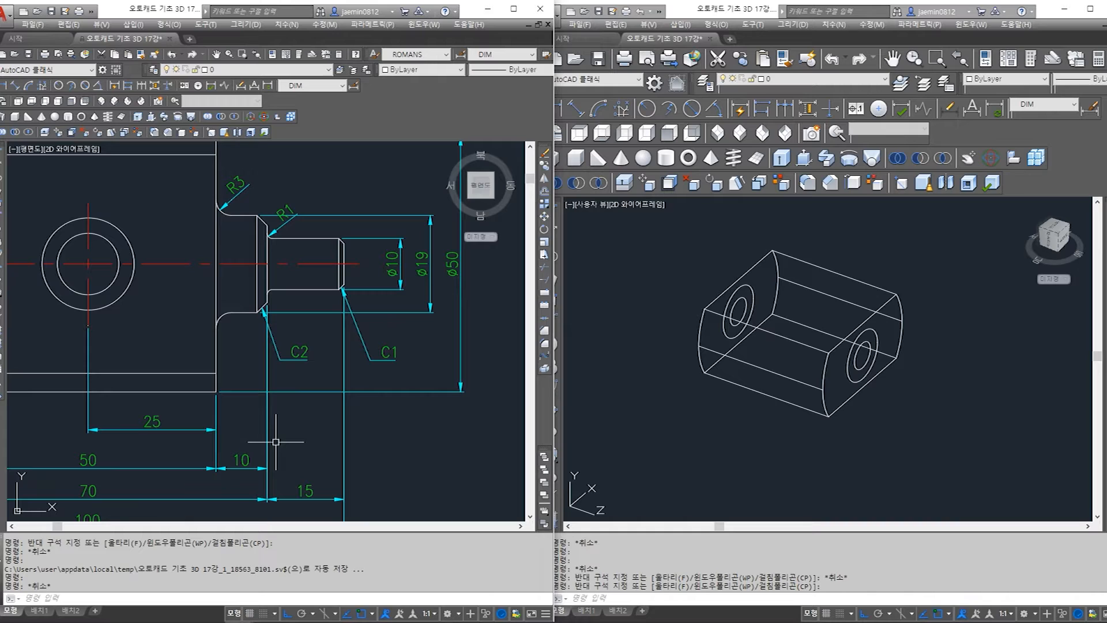
{"action": "left_click", "coordinate": [825, 438]}
{"action": "key", "text": "Escape"}
{"action": "type", "text": "e"}
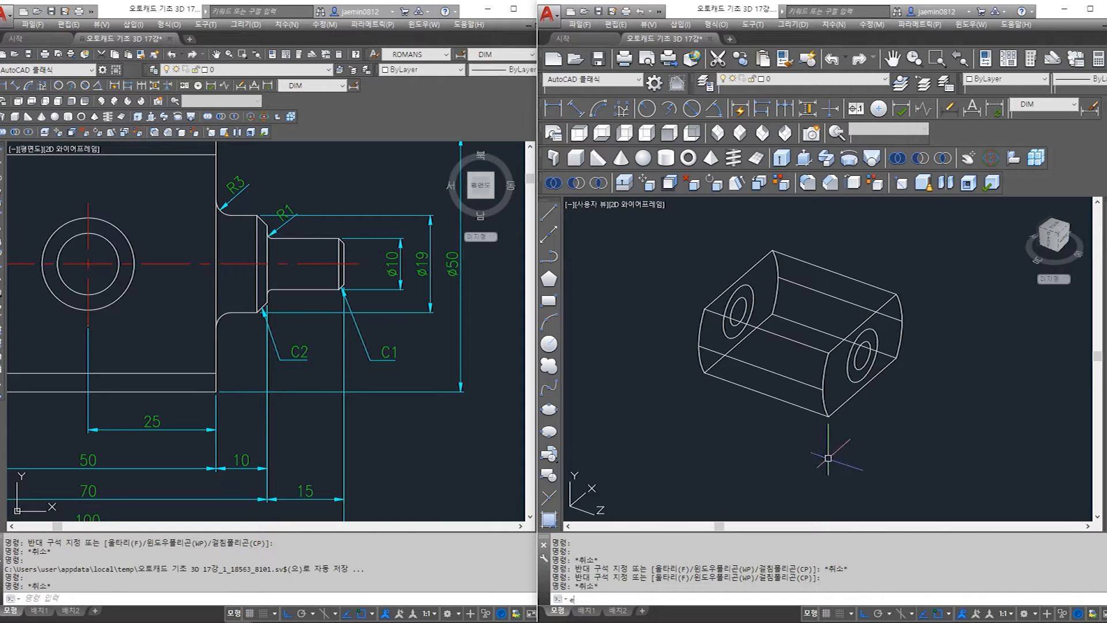
{"action": "type", "text": "xt"}
{"action": "key", "text": "Return"}
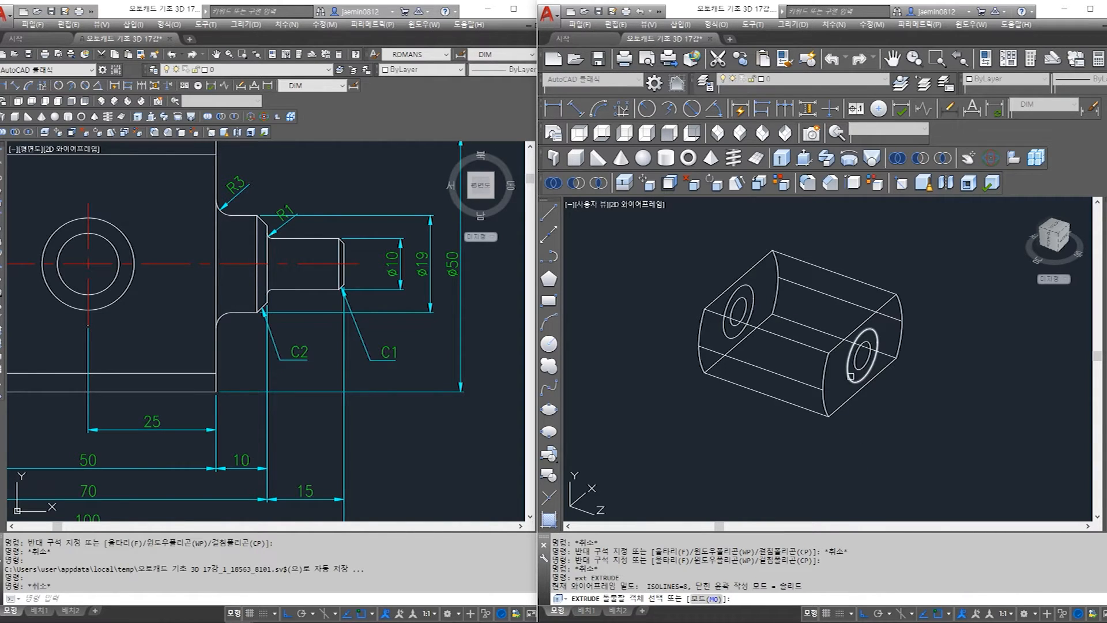
{"action": "left_click", "coordinate": [851, 376]}
{"action": "key", "text": "Return"}
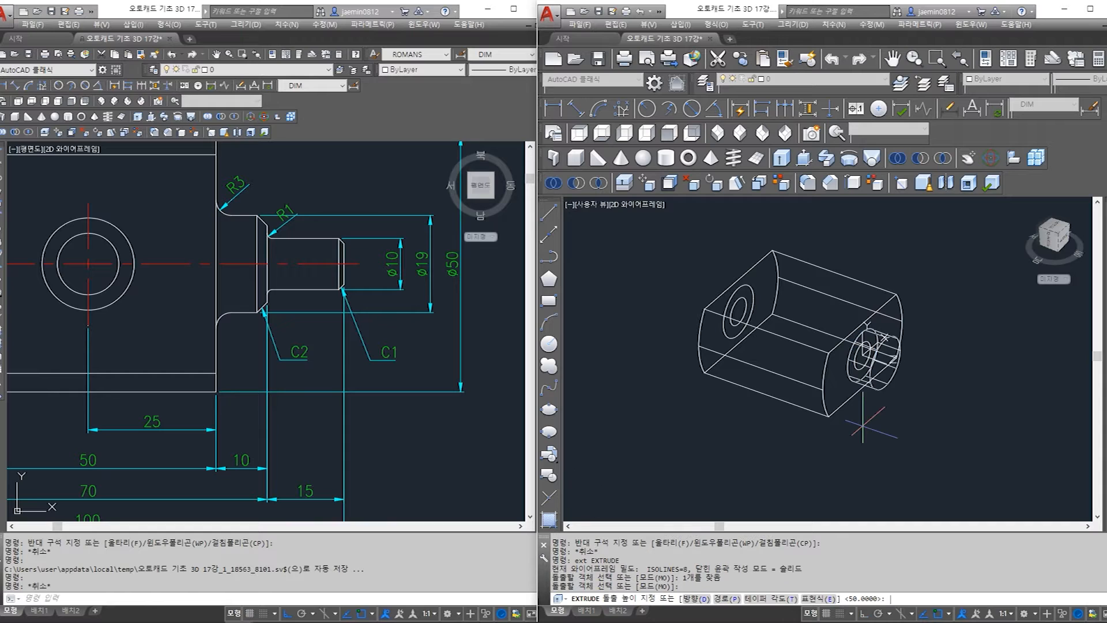
{"action": "key", "text": "Return"}
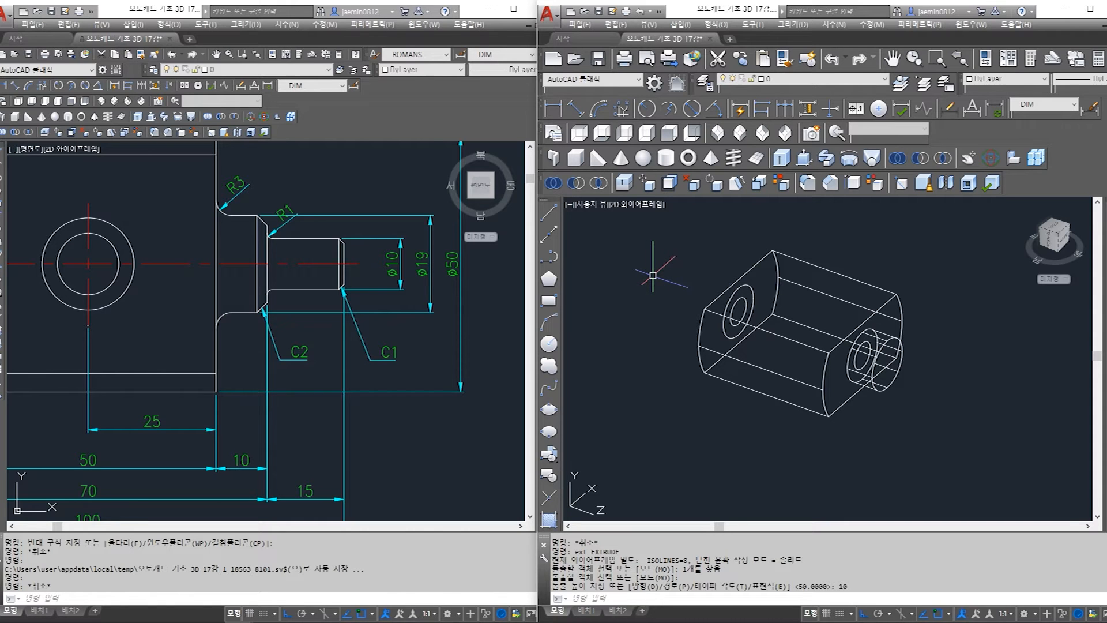
Extrude the larger shaft circle on the block's opposite (-Z) end face outward by -10
{"action": "mouse_move", "coordinate": [160, 379]}
{"action": "middle_mouse_down"}
{"action": "mouse_move", "coordinate": [319, 372]}
{"action": "mouse_move", "coordinate": [326, 389]}
{"action": "middle_mouse_up"}
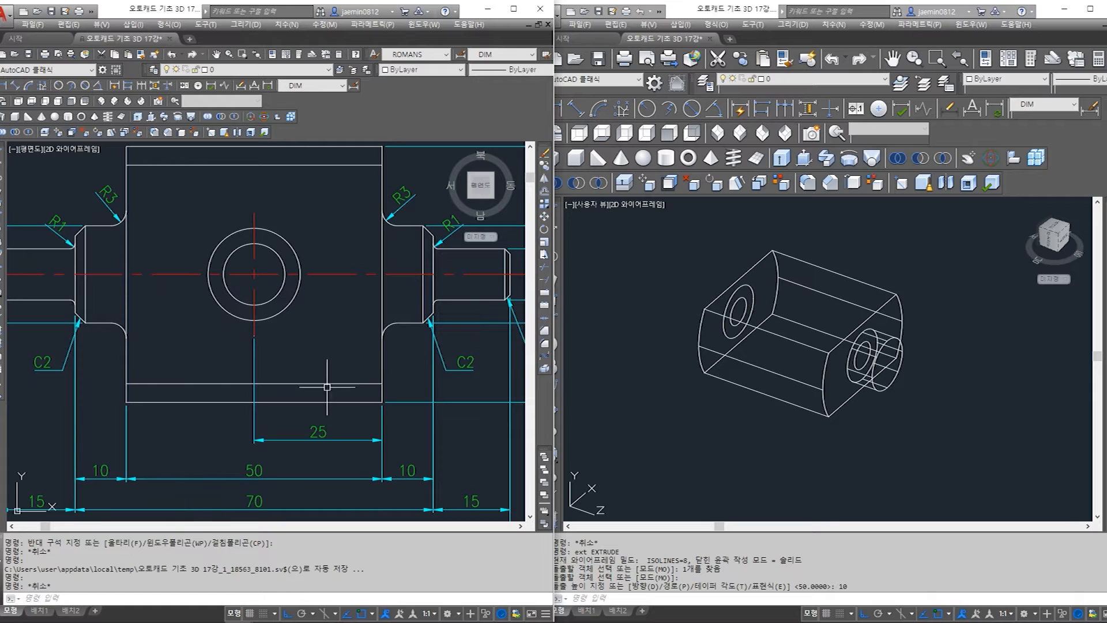
{"action": "left_click", "coordinate": [763, 444]}
{"action": "key", "text": "Return"}
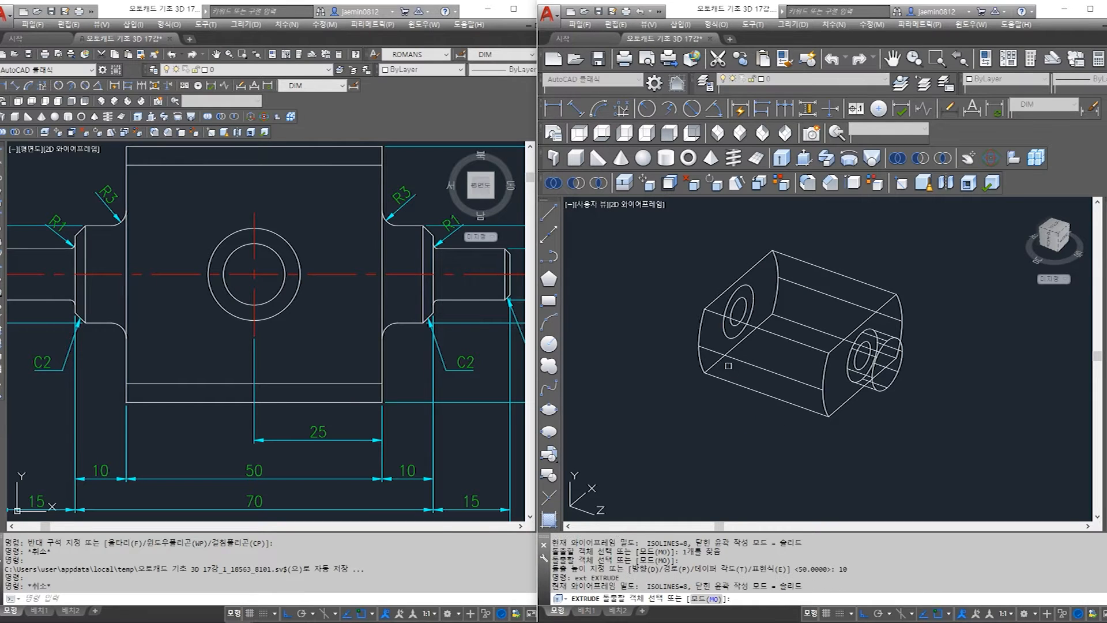
{"action": "left_click", "coordinate": [722, 332]}
{"action": "key", "text": "Return"}
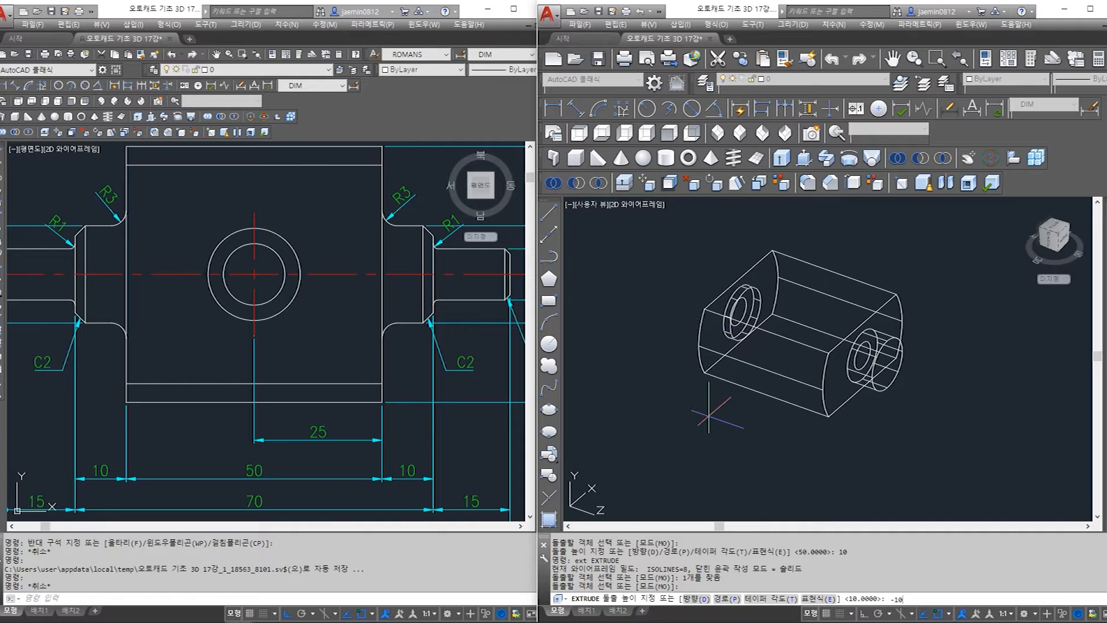
{"action": "key", "text": "Return"}
{"action": "middle_click_drag", "start_coordinate": [717, 432], "coordinate": [764, 432], "text": "shift"}
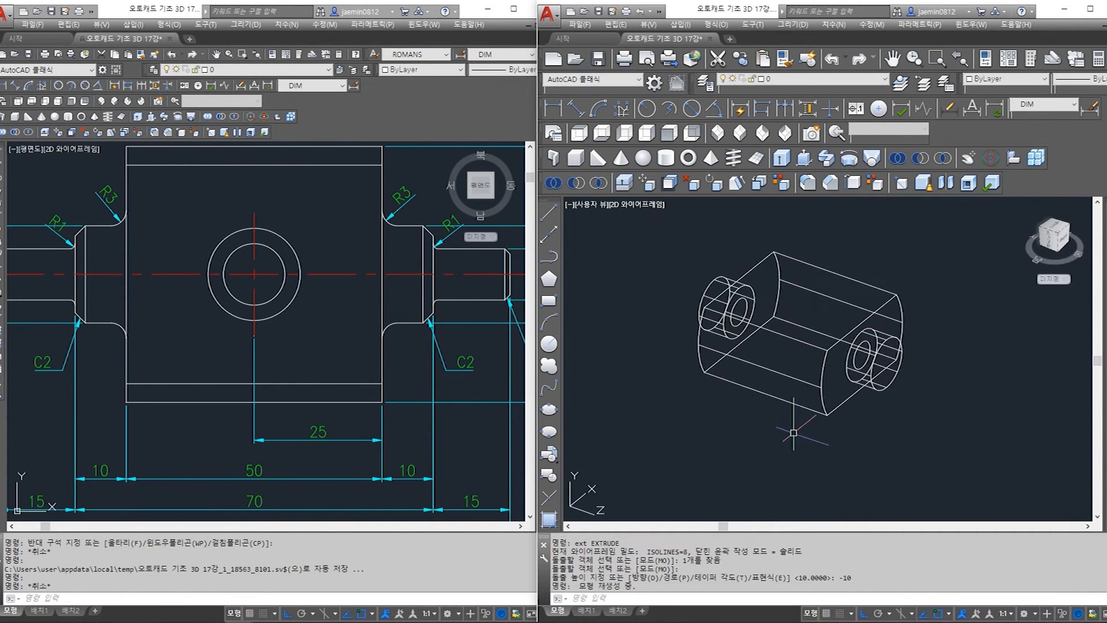
Compare the two smaller shaft circles on the block's end faces with the block's end edges in the reference front view
{"action": "scroll", "coordinate": [878, 366], "scroll_direction": "up", "scroll_amount": 2}
{"action": "left_click", "coordinate": [846, 349]}
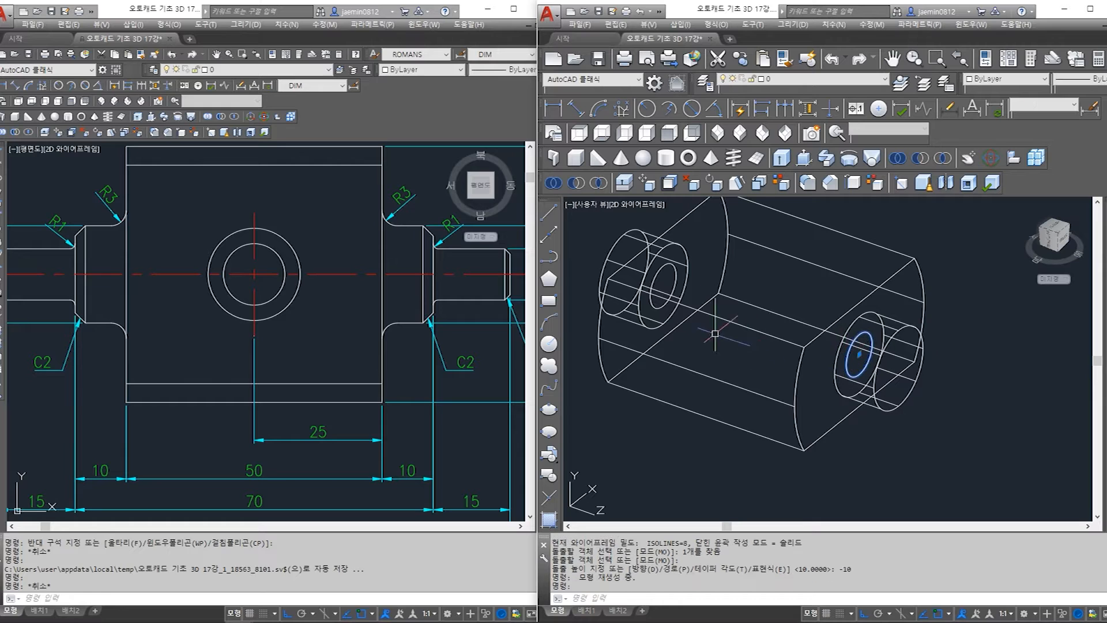
{"action": "left_click", "coordinate": [676, 287]}
{"action": "left_click", "coordinate": [462, 346]}
{"action": "key", "text": "Escape"}
{"action": "left_click", "coordinate": [391, 326]}
{"action": "middle_click_drag", "start_coordinate": [412, 322], "coordinate": [425, 372]}
{"action": "key", "text": "Escape"}
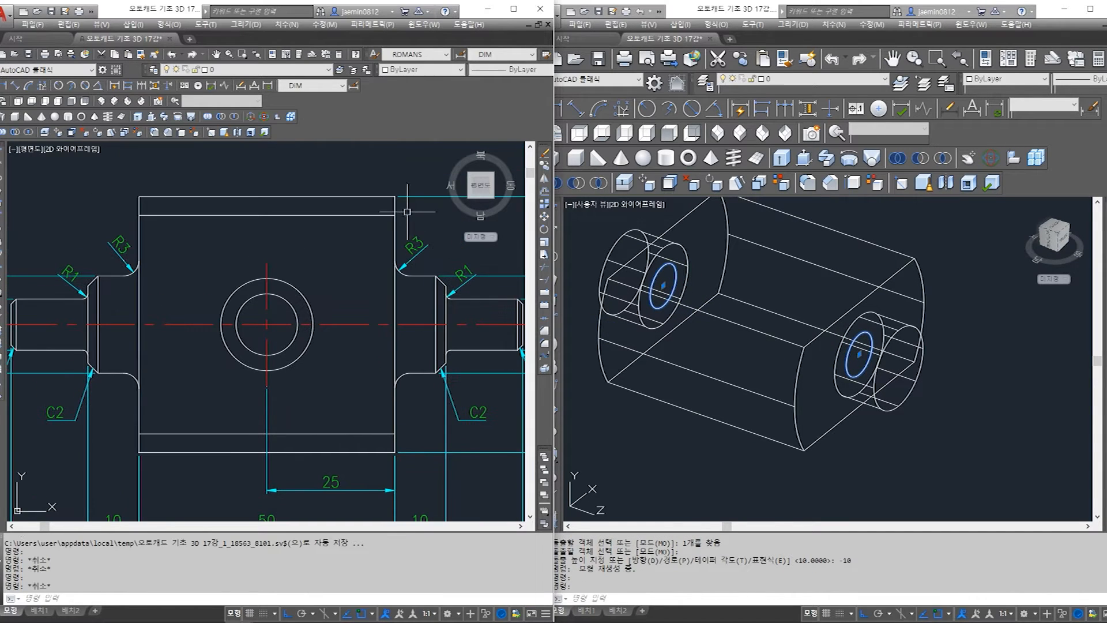
{"action": "left_click", "coordinate": [395, 218]}
{"action": "left_click", "coordinate": [139, 211]}
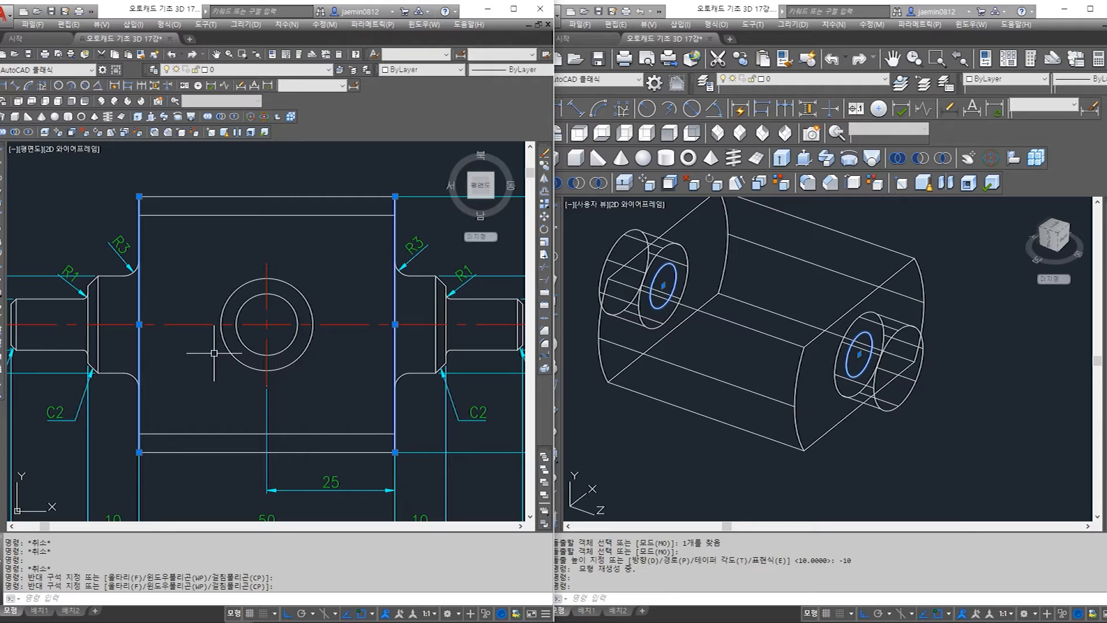
Examine the distance from the block's end edge to the shaft tip in the reference front view
{"action": "middle_click_drag", "start_coordinate": [329, 370], "coordinate": [245, 371]}
{"action": "key", "text": "Escape"}
{"action": "left_click", "coordinate": [316, 306]}
{"action": "key", "text": "Escape"}
{"action": "left_click", "coordinate": [312, 308]}
{"action": "left_click", "coordinate": [440, 317]}
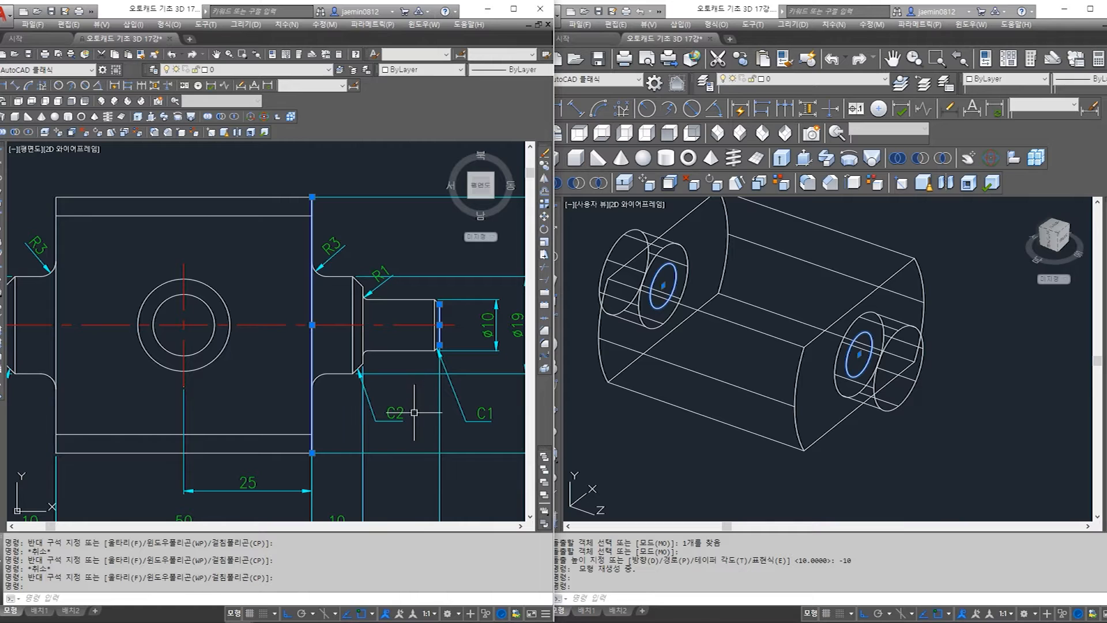
{"action": "middle_click_drag", "start_coordinate": [400, 465], "coordinate": [406, 435]}
{"action": "key", "text": "Escape"}
{"action": "left_click", "coordinate": [606, 407]}
{"action": "key", "text": "Escape"}
{"action": "key", "text": "Escape"}
{"action": "key", "text": "Escape"}
{"action": "left_click", "coordinate": [675, 272]}
{"action": "middle_click_drag", "start_coordinate": [711, 332], "coordinate": [802, 397]}
{"action": "key", "text": "Escape"}
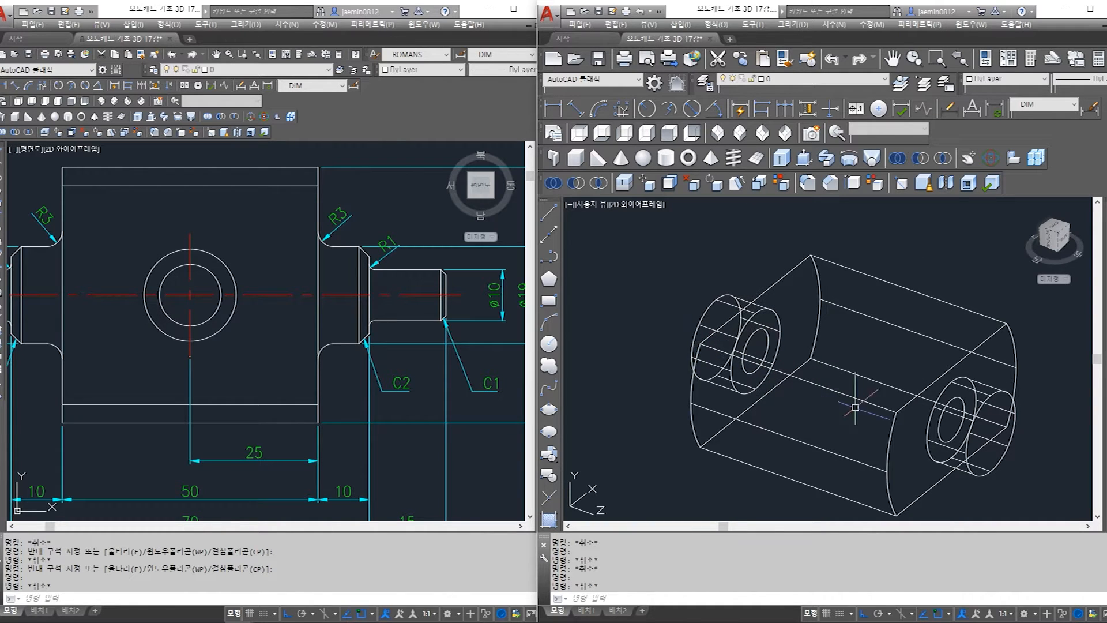
Extrude the smaller shaft circle on the block's +Z end face by 25, combining the reference's 10 and 15 step lengths
{"action": "left_click", "coordinate": [431, 387]}
{"action": "mouse_move", "coordinate": [420, 438]}
{"action": "middle_mouse_down"}
{"action": "mouse_move", "coordinate": [427, 353]}
{"action": "mouse_move", "coordinate": [412, 400]}
{"action": "middle_mouse_up"}
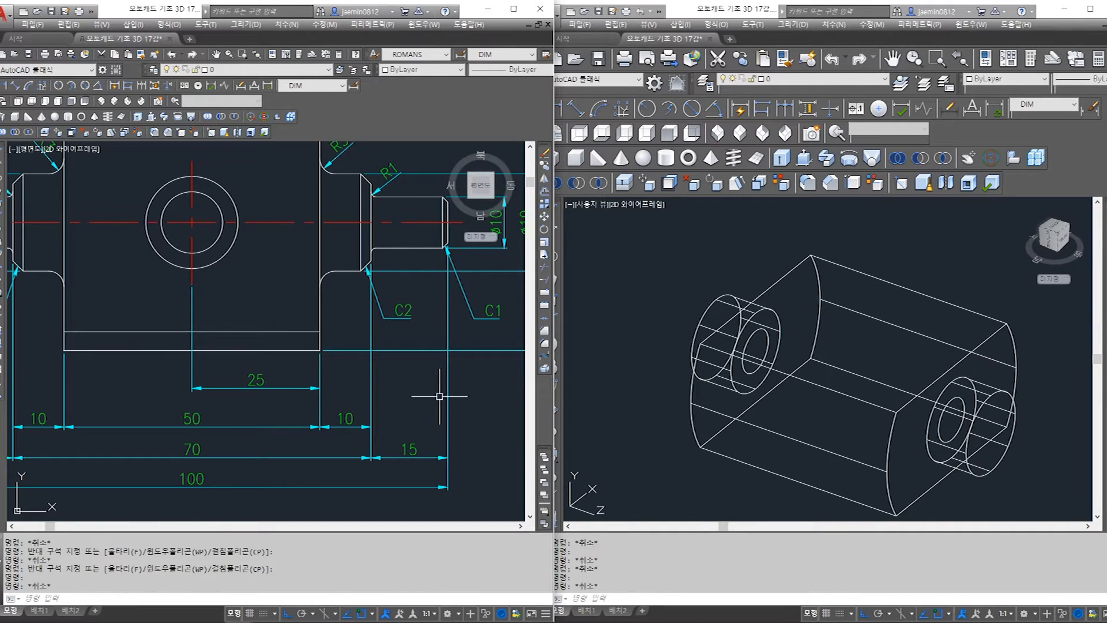
{"action": "left_click", "coordinate": [820, 373]}
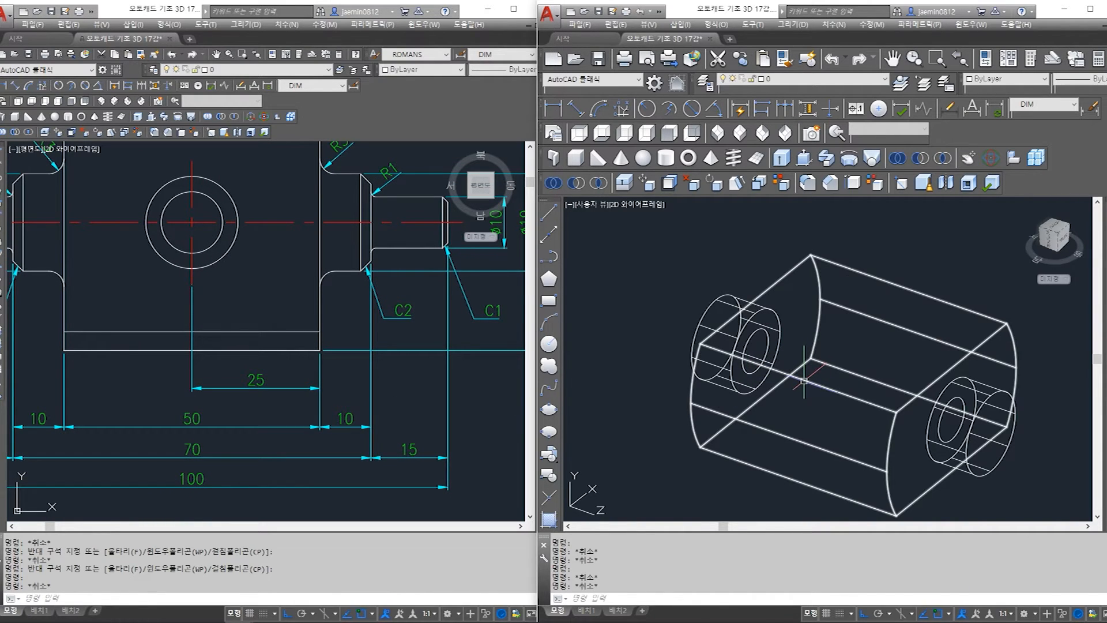
{"action": "left_click", "coordinate": [346, 397]}
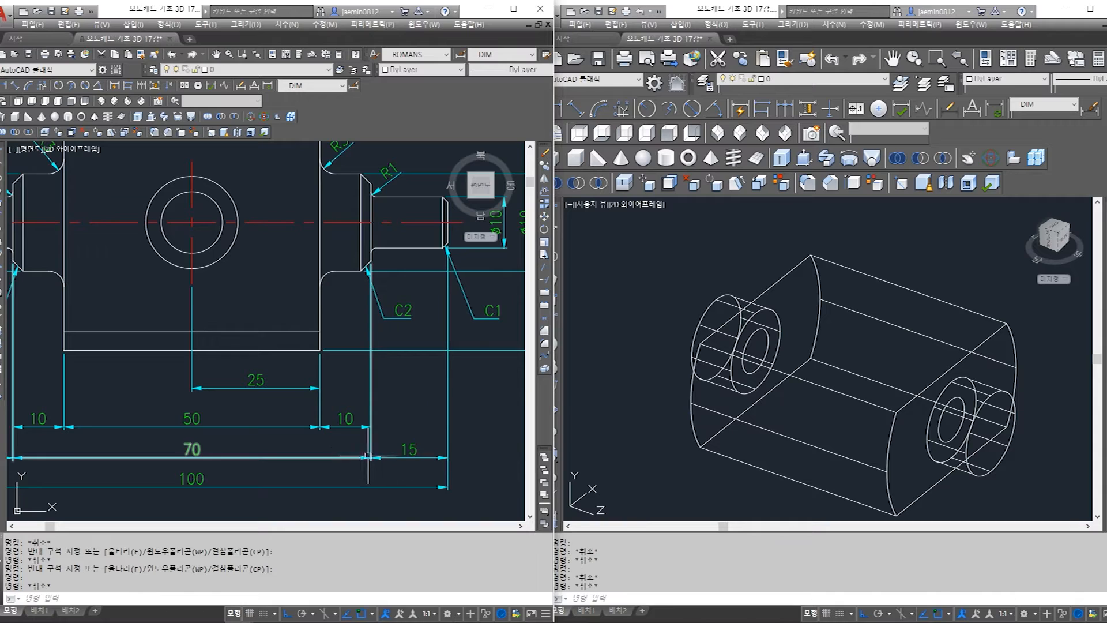
{"action": "left_click", "coordinate": [681, 433]}
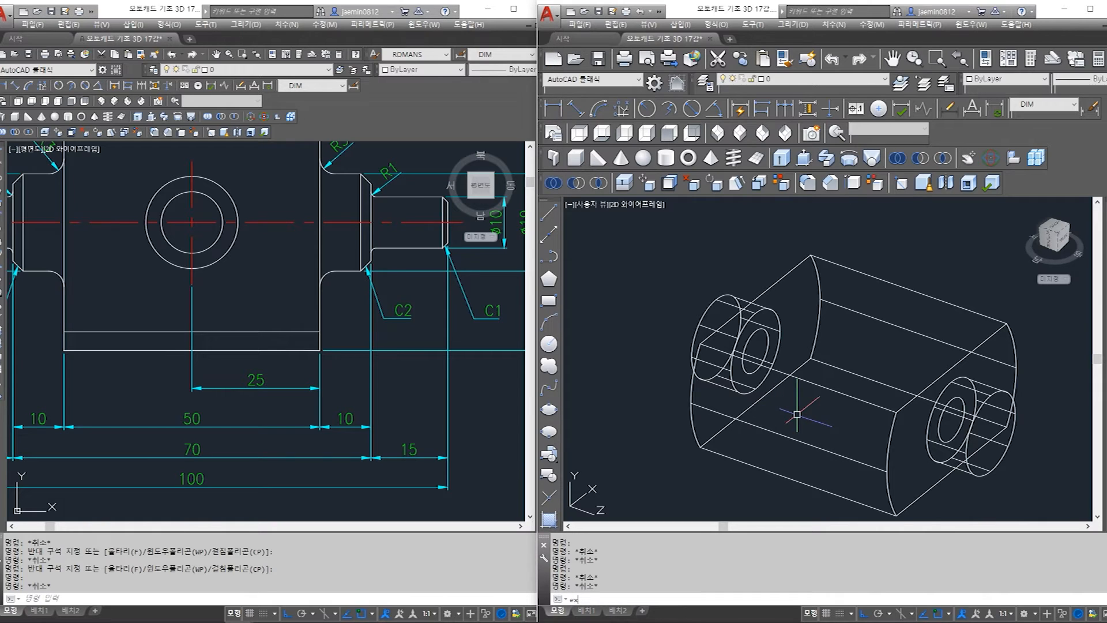
{"action": "type", "text": "ext"}
{"action": "key", "text": "Return"}
{"action": "scroll", "coordinate": [946, 435], "scroll_direction": "up", "scroll_amount": 4}
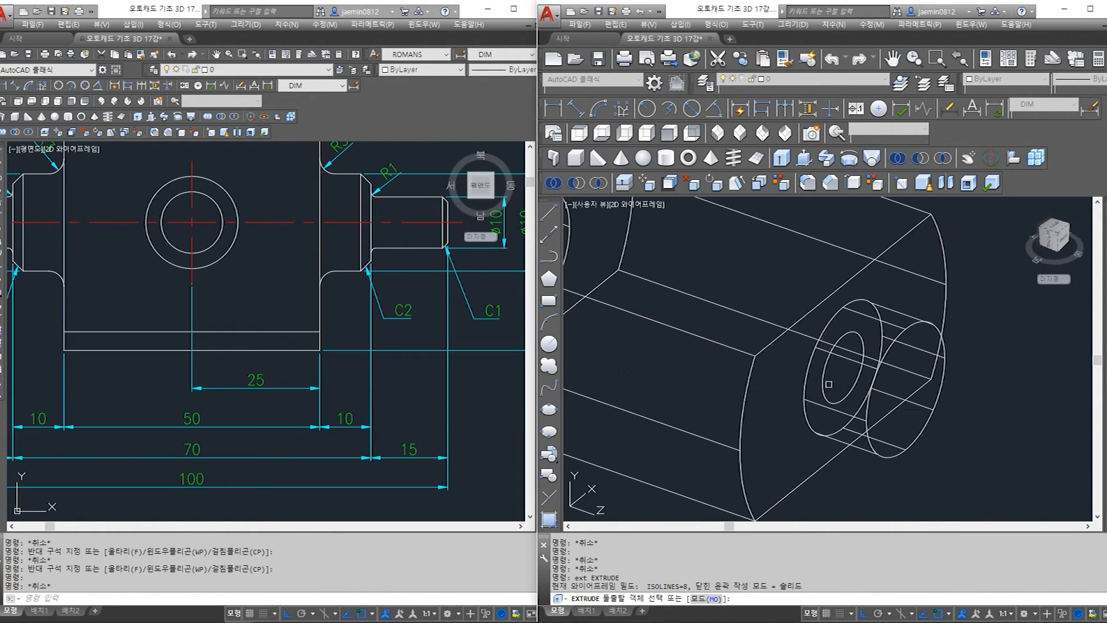
{"action": "left_click", "coordinate": [824, 378]}
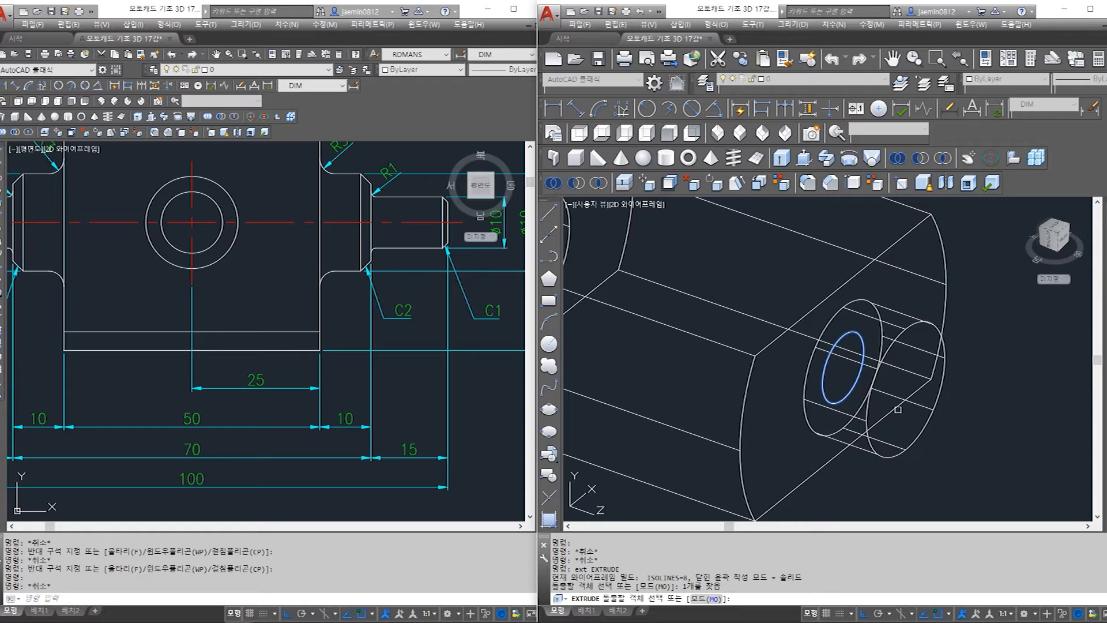
{"action": "key", "text": "Return"}
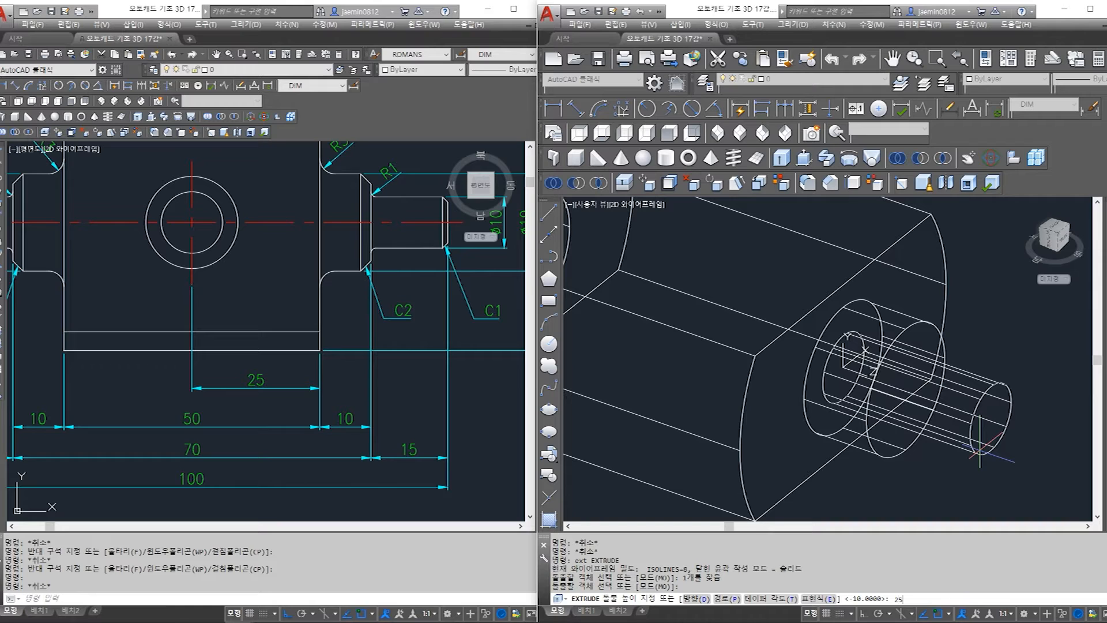
{"action": "key", "text": "Return"}
{"action": "scroll", "coordinate": [829, 406], "scroll_direction": "down", "scroll_amount": 3}
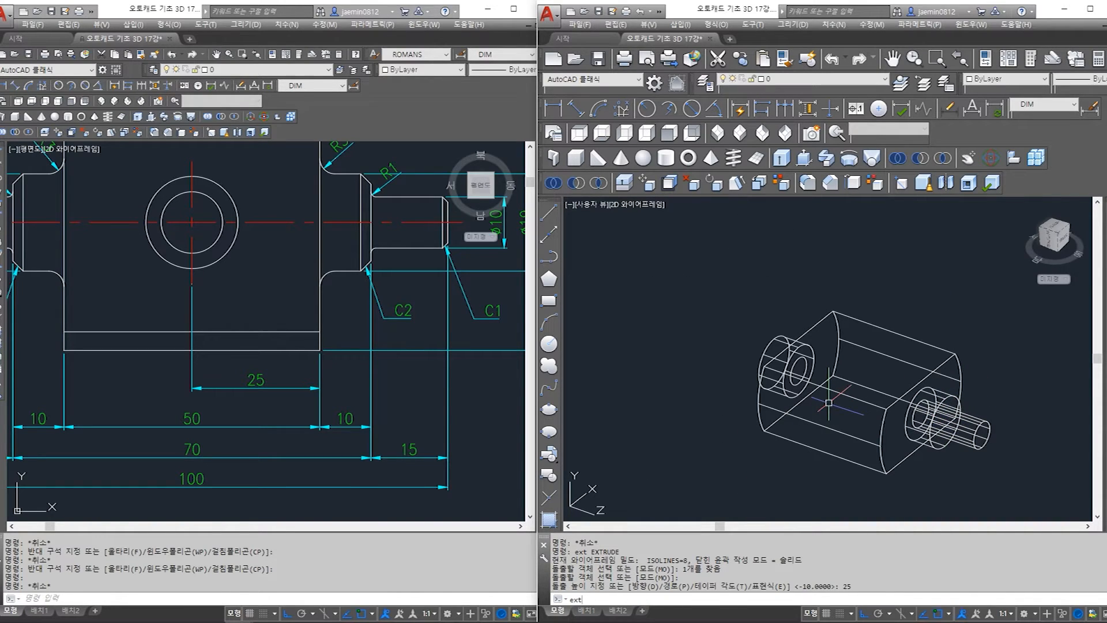
Extrude the smaller shaft circle on the block's opposite (-Z) end face outward by -25
{"action": "key", "text": "Return"}
{"action": "scroll", "coordinate": [817, 381], "scroll_direction": "up", "scroll_amount": 4}
{"action": "left_click", "coordinate": [782, 349]}
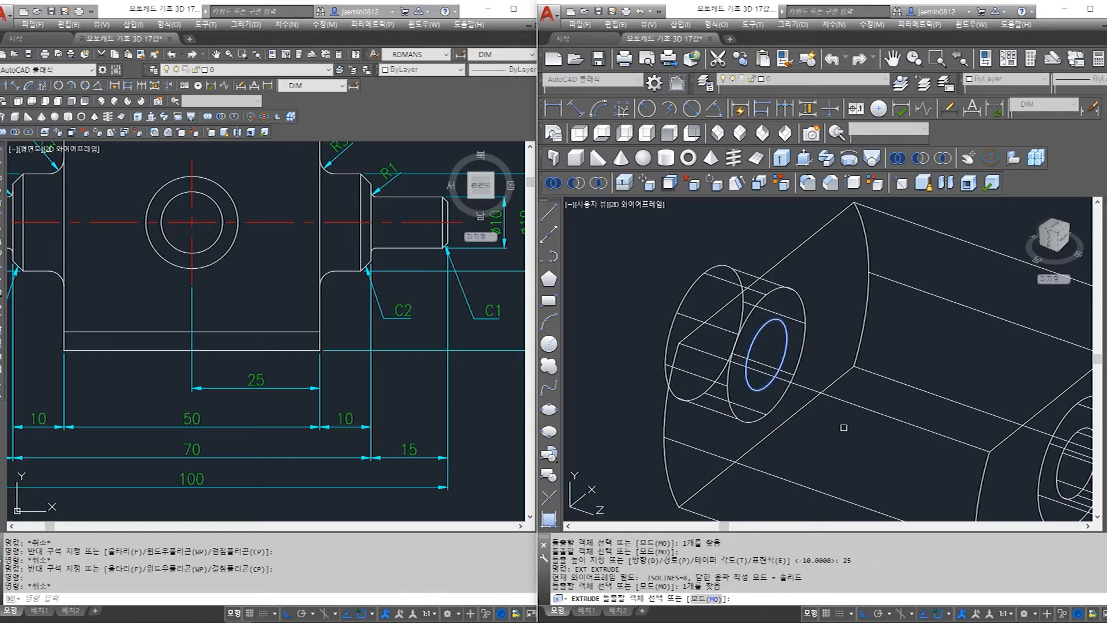
{"action": "scroll", "coordinate": [846, 430], "scroll_direction": "down", "scroll_amount": 2}
{"action": "key", "text": "Return"}
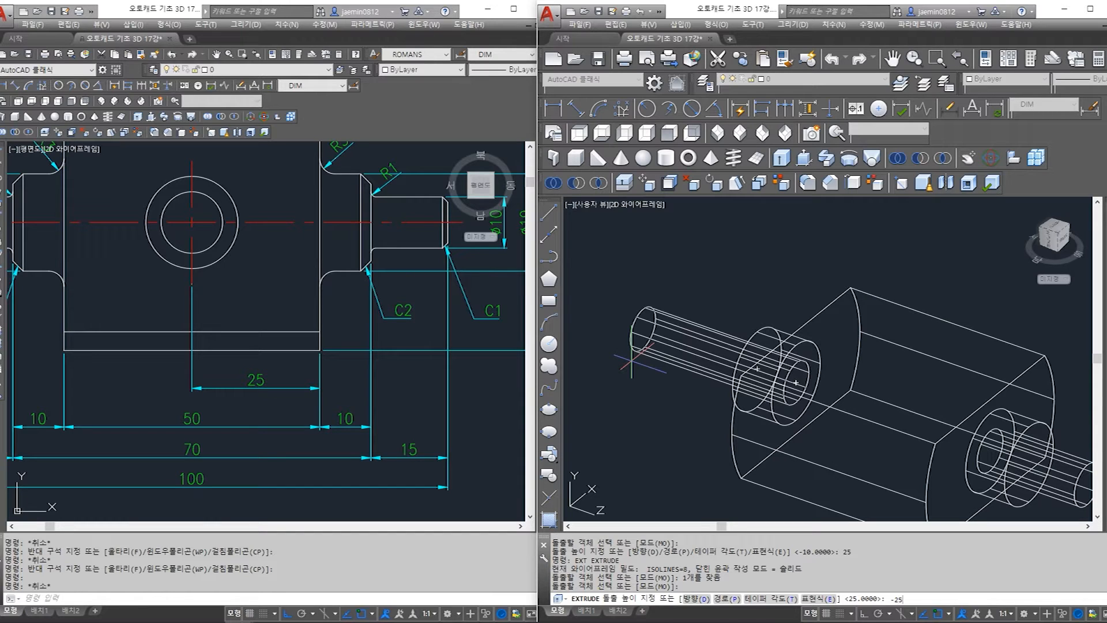
{"action": "type", "text": "-25"}
{"action": "key", "text": "Return"}
{"action": "scroll", "coordinate": [697, 414], "scroll_direction": "down", "scroll_amount": 3}
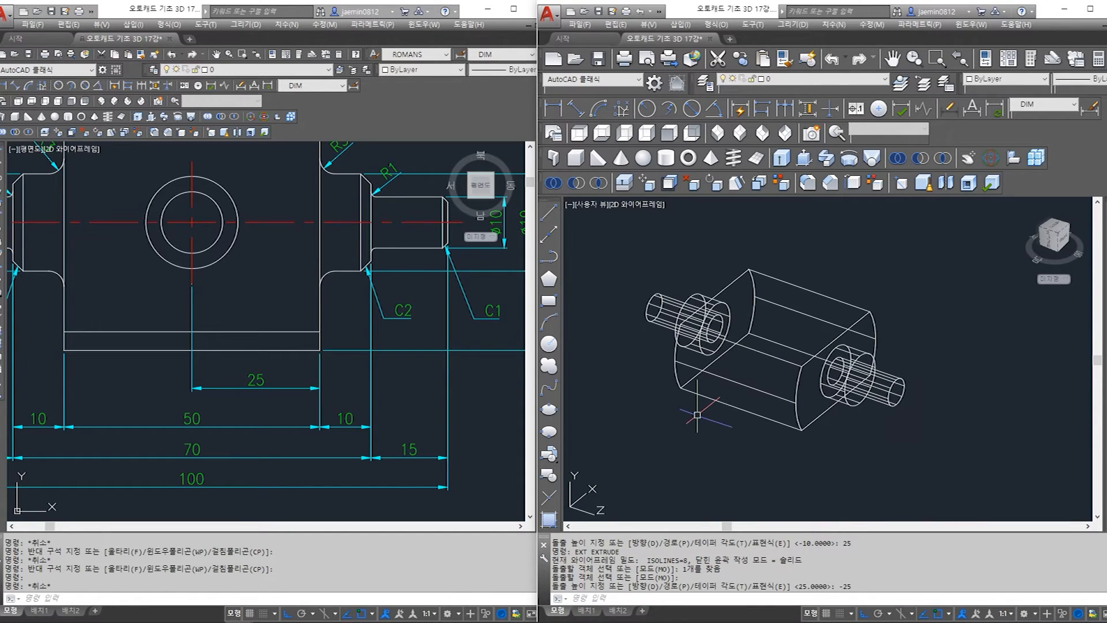
Shade the model with the Conceptual visual style and inspect the block with its stepped shafts
{"action": "type", "text": "sha"}
{"action": "key", "text": "Return"}
{"action": "type", "text": "c"}
{"action": "key", "text": "Return"}
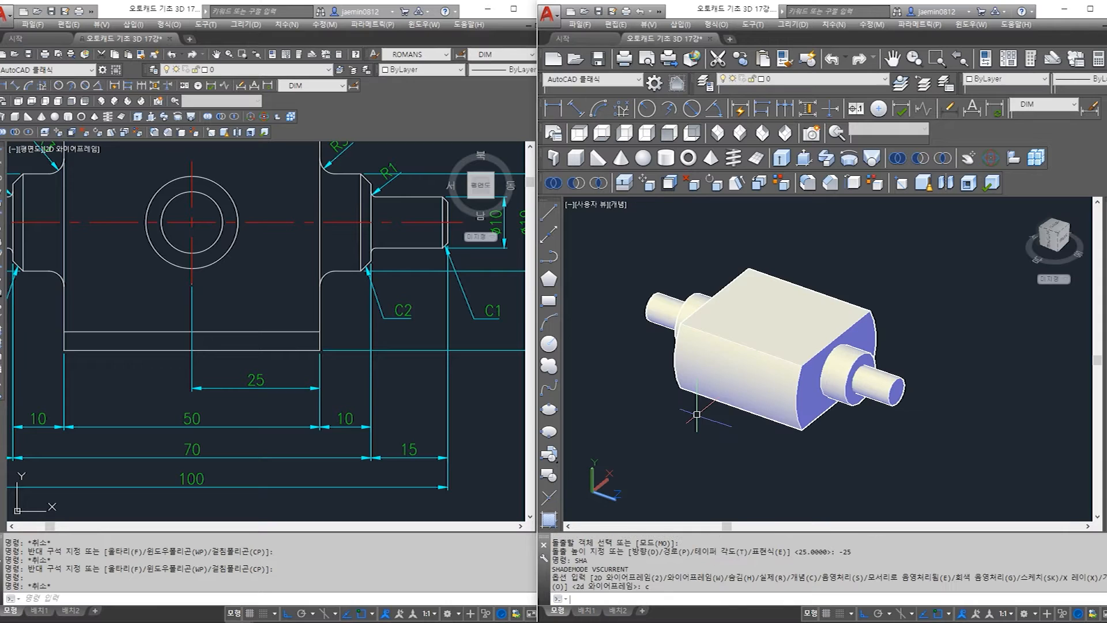
{"action": "mouse_move", "coordinate": [761, 427]}
{"action": "middle_mouse_down", "text": "shift"}
{"action": "mouse_move", "coordinate": [796, 439]}
{"action": "mouse_move", "coordinate": [776, 458]}
{"action": "mouse_move", "coordinate": [781, 475]}
{"action": "mouse_move", "coordinate": [770, 476]}
{"action": "middle_mouse_up", "text": "shift"}
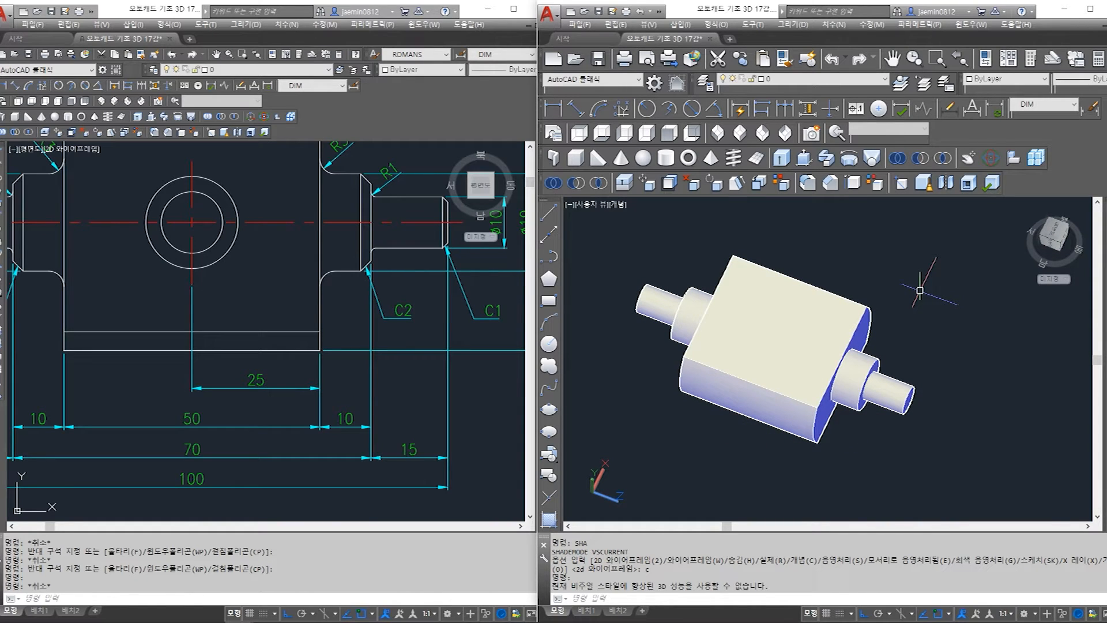
{"action": "middle_click_drag", "start_coordinate": [920, 290], "coordinate": [919, 320]}
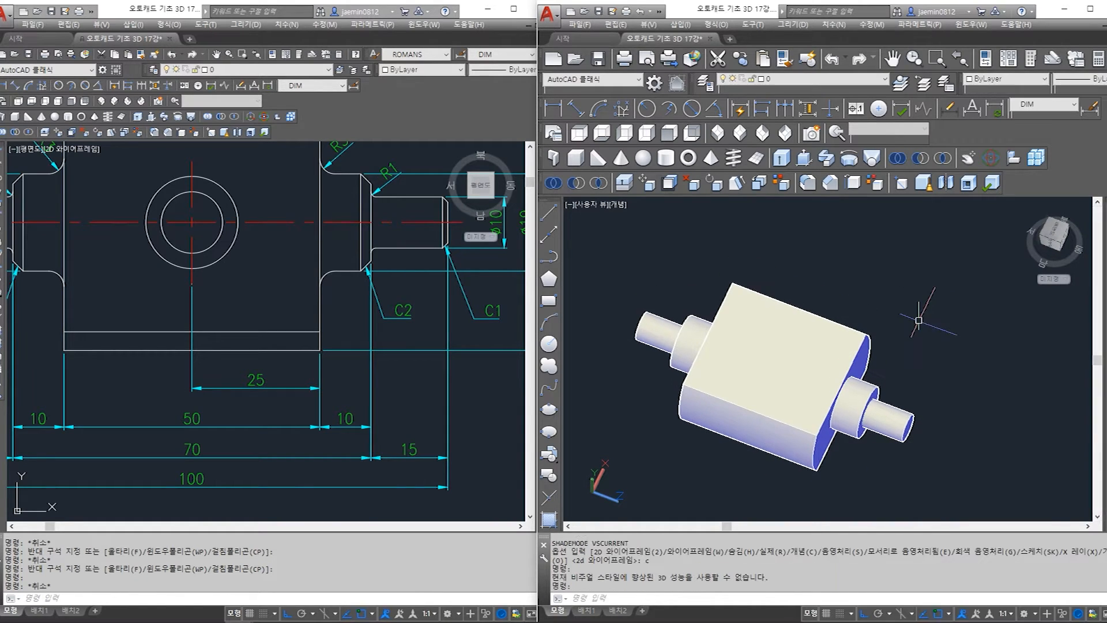
Union the block and all the shaft cylinders on both ends into one solid
{"action": "key", "text": "Escape"}
{"action": "type", "text": "uni"}
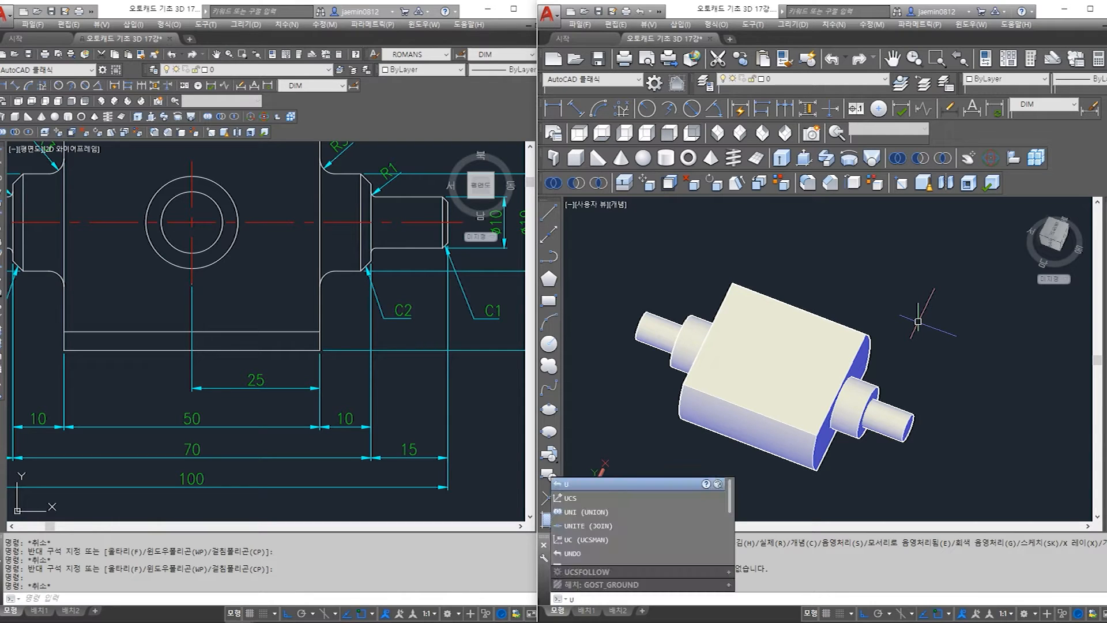
{"action": "key", "text": "Return"}
{"action": "left_click", "coordinate": [922, 294]}
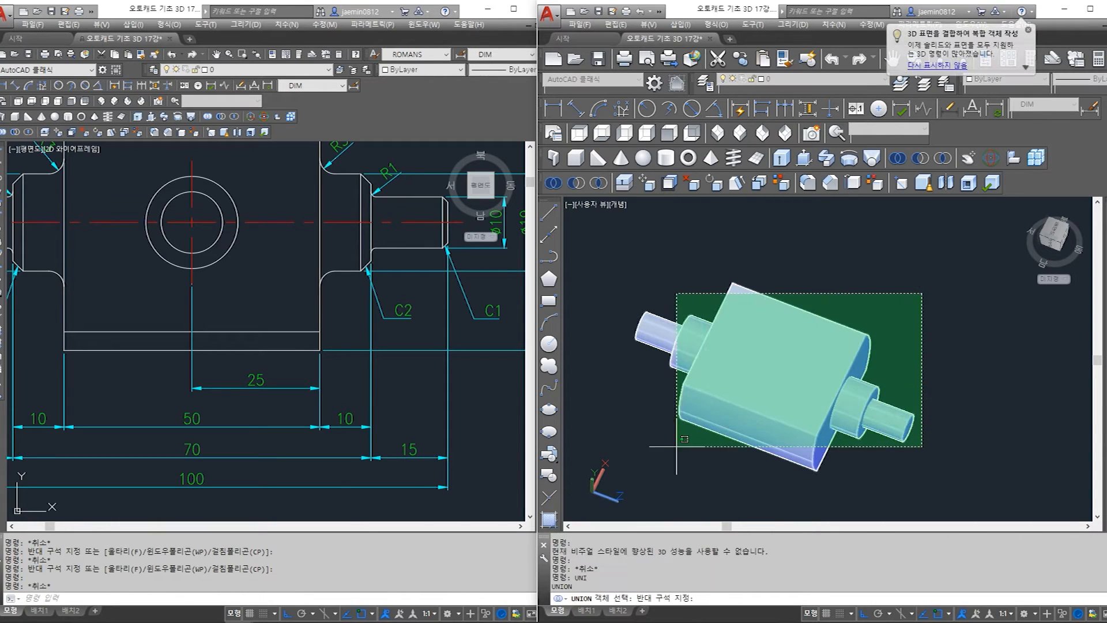
{"action": "left_click", "coordinate": [640, 464]}
{"action": "key", "text": "Return"}
{"action": "left_click", "coordinate": [744, 427]}
{"action": "key", "text": "Escape"}
{"action": "middle_click_drag", "start_coordinate": [725, 462], "coordinate": [754, 440]}
{"action": "scroll", "coordinate": [752, 445], "scroll_direction": "down", "scroll_amount": 3}
{"action": "scroll", "coordinate": [757, 399], "scroll_direction": "down", "scroll_amount": 8}
{"action": "middle_click_drag", "start_coordinate": [781, 296], "coordinate": [788, 307]}
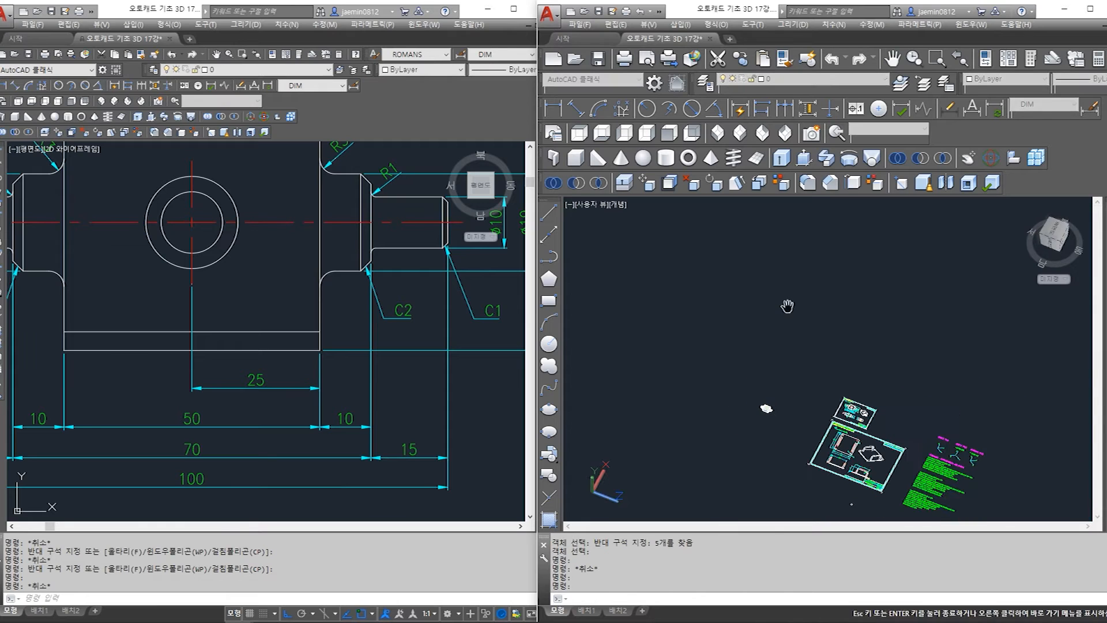
{"action": "middle_click_drag", "start_coordinate": [778, 429], "coordinate": [765, 345]}
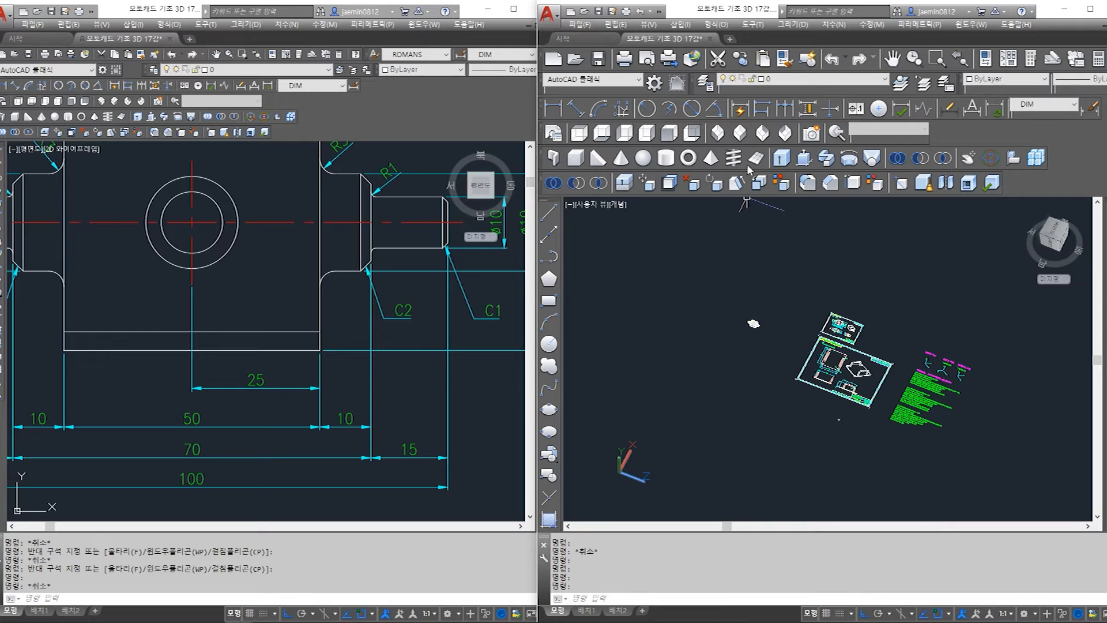
Set the southeast isometric view and display the model in the 2D Wireframe visual style
{"action": "left_click", "coordinate": [742, 134]}
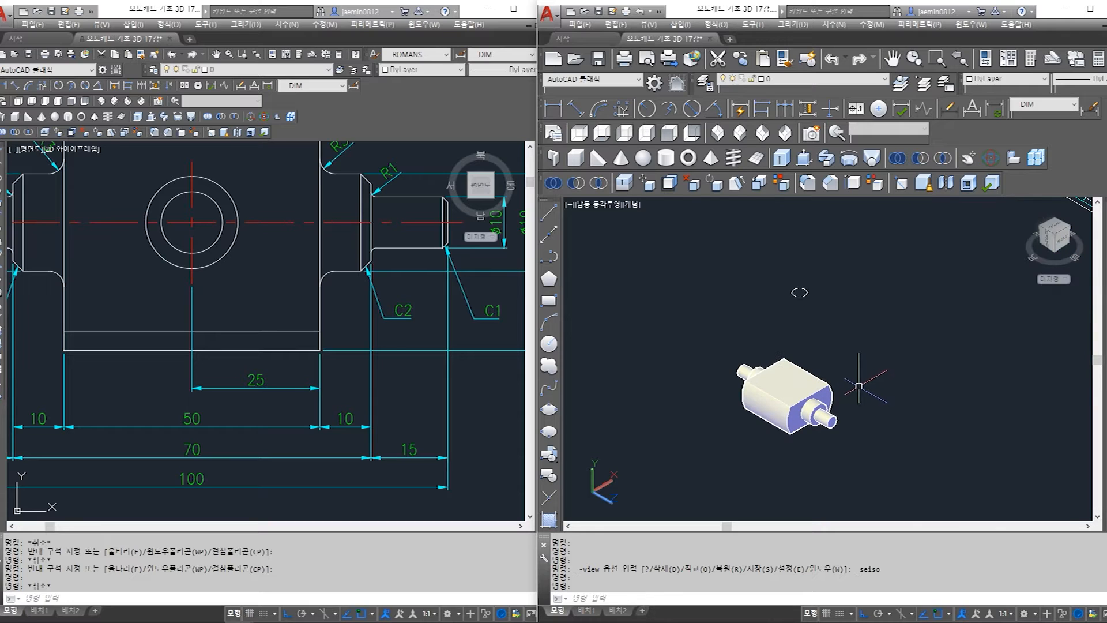
{"action": "scroll", "coordinate": [851, 372], "scroll_direction": "up", "scroll_amount": 2}
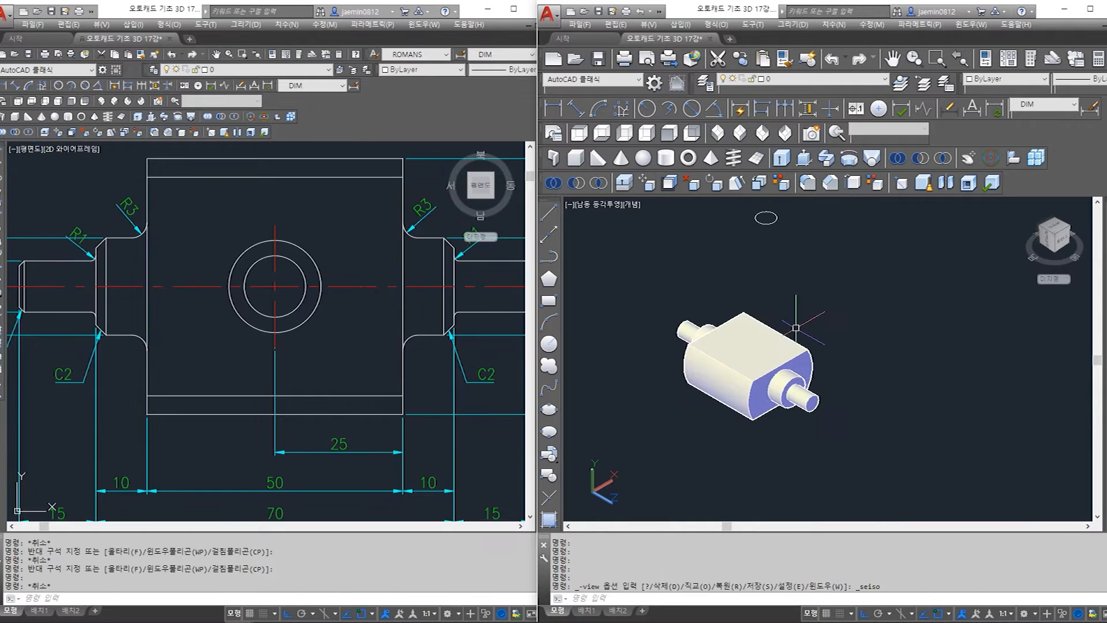
{"action": "middle_click_drag", "start_coordinate": [796, 325], "coordinate": [810, 363]}
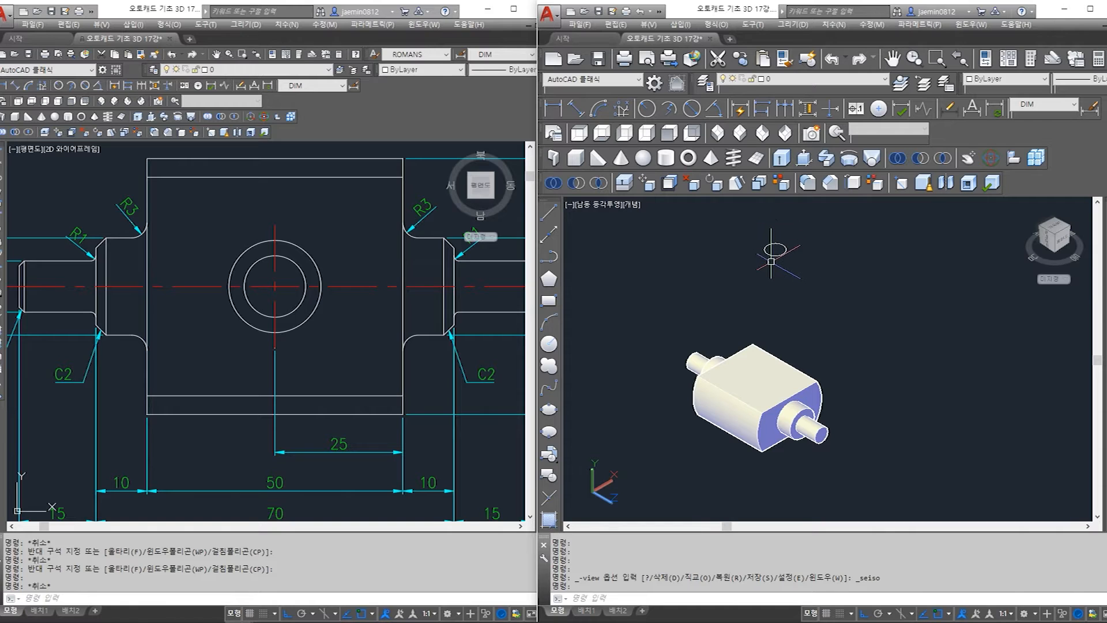
{"action": "key", "text": "Escape"}
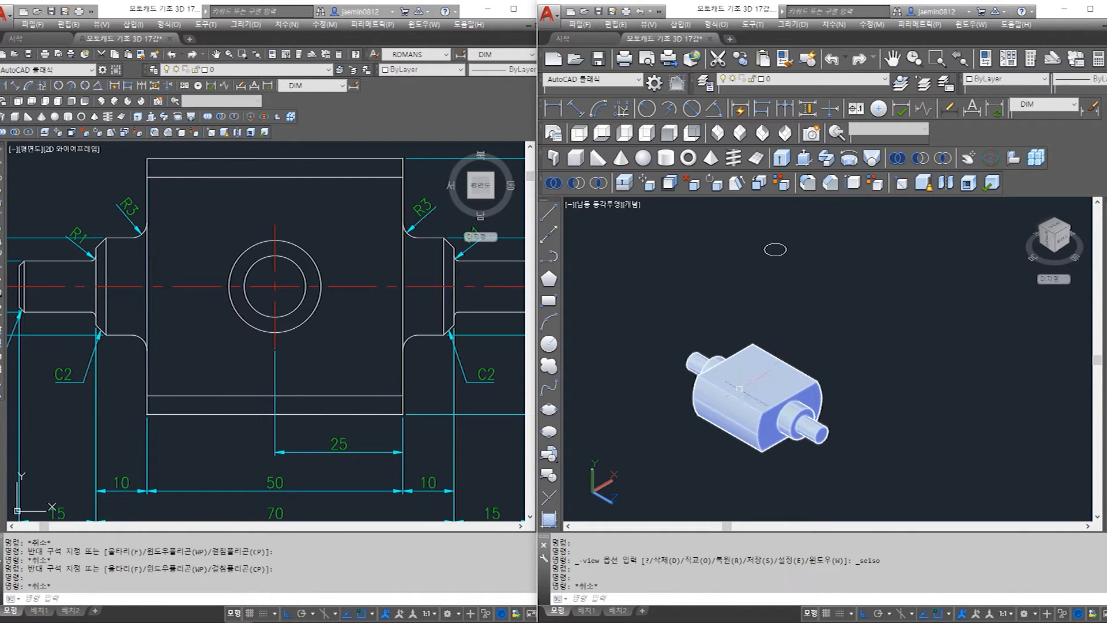
{"action": "scroll", "coordinate": [810, 374], "scroll_direction": "up", "scroll_amount": 2}
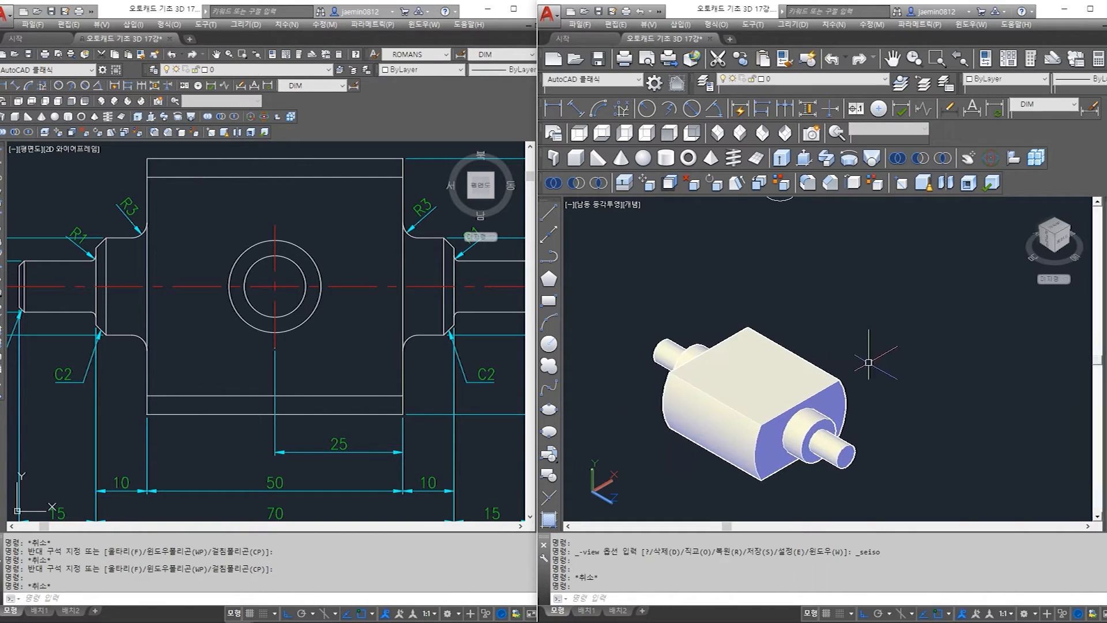
{"action": "type", "text": "sha"}
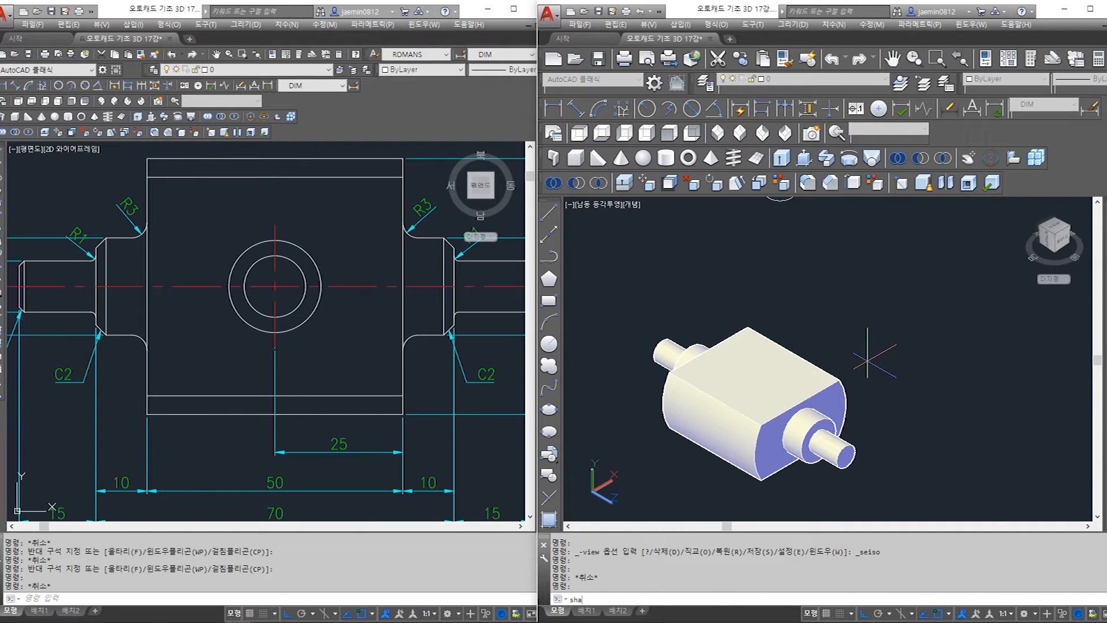
{"action": "key", "text": "Return"}
{"action": "type", "text": "2"}
{"action": "key", "text": "Return"}
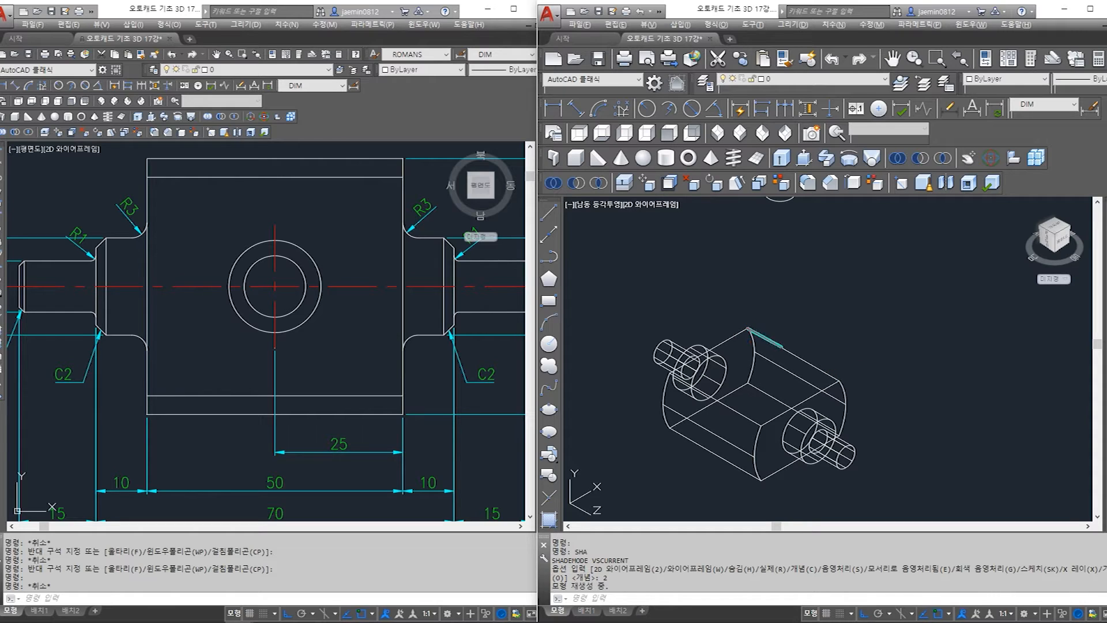
Draw a helper line across the block's top face between the midpoints of its two long edges
{"action": "left_click_drag", "start_coordinate": [829, 377], "coordinate": [838, 381], "text": "shift"}
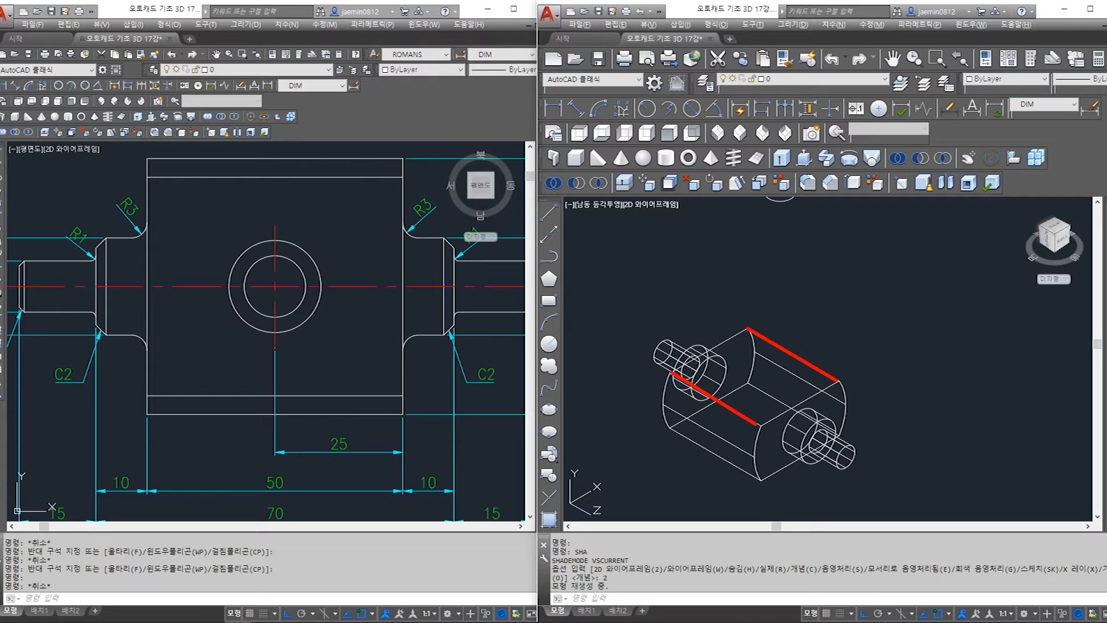
{"action": "left_click_drag", "start_coordinate": [783, 355], "coordinate": [789, 353], "text": "shift"}
{"action": "key", "text": "Escape"}
{"action": "middle_click_drag", "start_coordinate": [809, 327], "coordinate": [803, 401]}
{"action": "middle_click_drag", "start_coordinate": [791, 335], "coordinate": [799, 315]}
{"action": "type", "text": "l"}
{"action": "key", "text": "Return"}
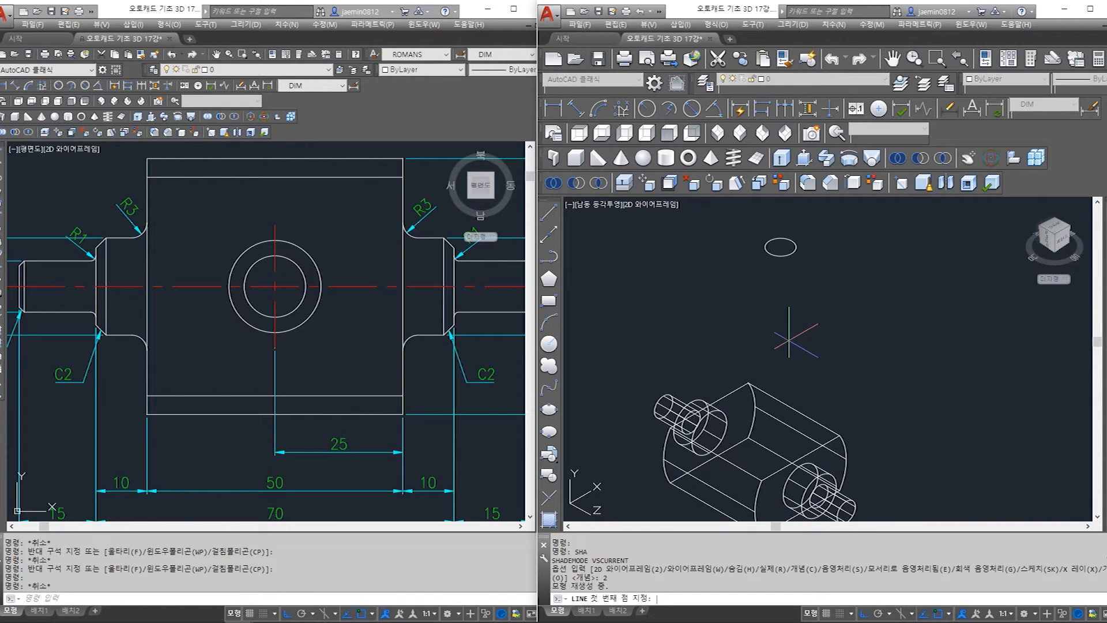
{"action": "left_click", "coordinate": [794, 408]}
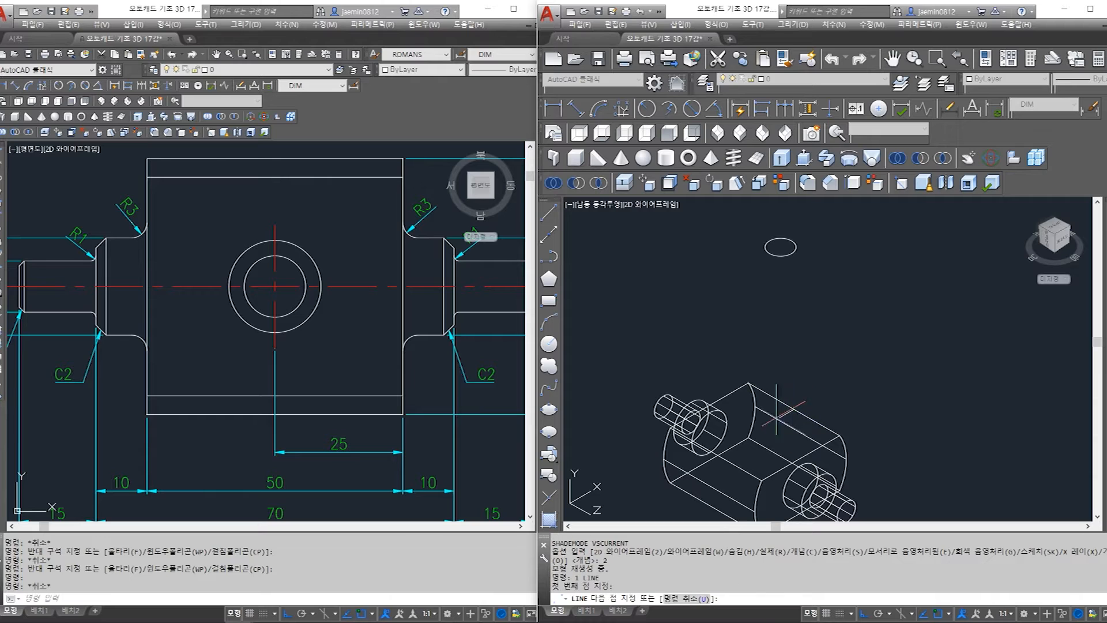
{"action": "scroll", "coordinate": [717, 456], "scroll_direction": "up", "scroll_amount": 4}
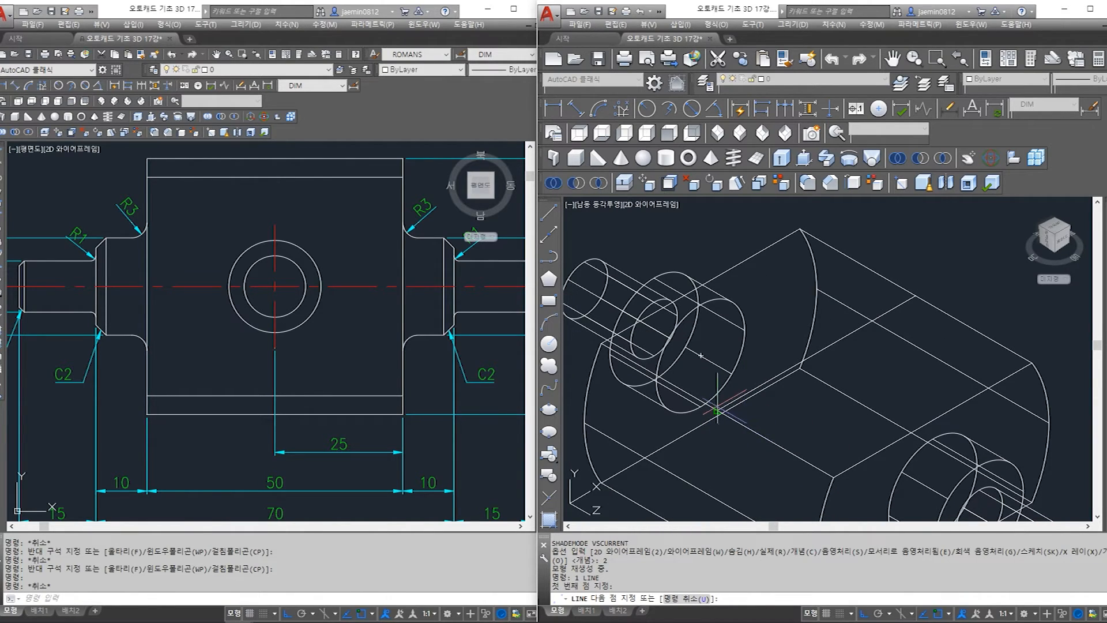
{"action": "left_click", "coordinate": [796, 438]}
{"action": "scroll", "coordinate": [784, 439], "scroll_direction": "down", "scroll_amount": 3}
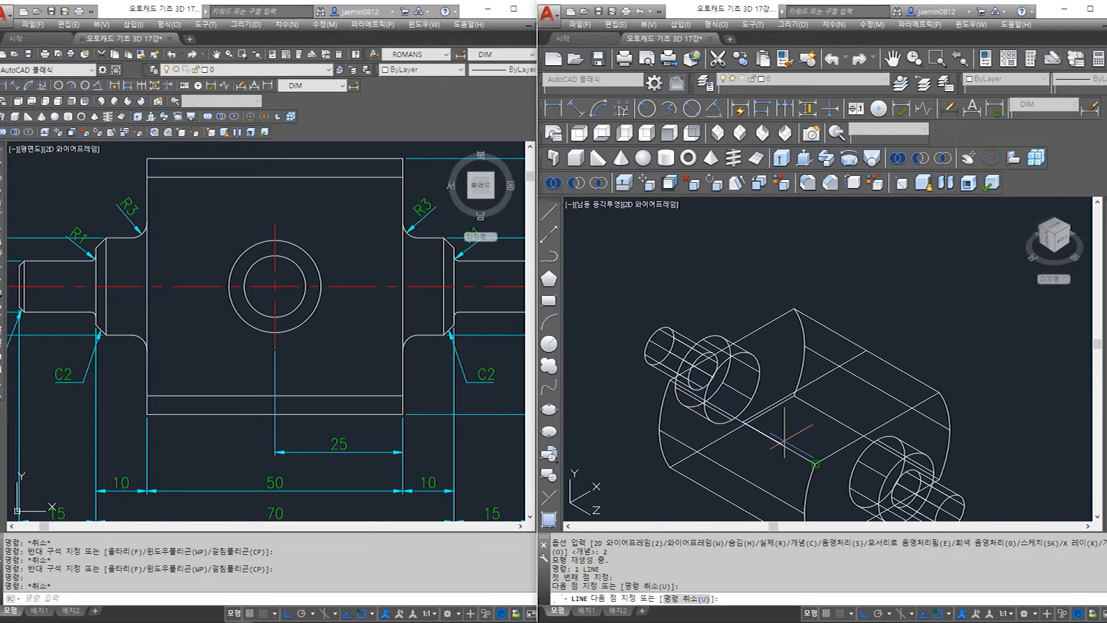
{"action": "key", "text": "Escape"}
{"action": "left_click", "coordinate": [815, 381]}
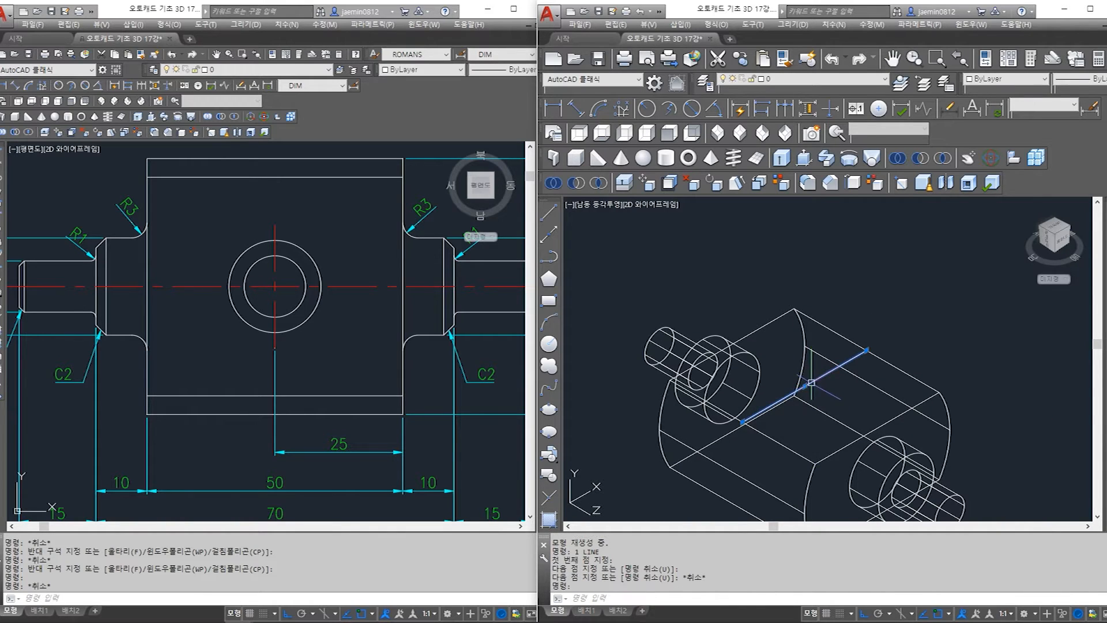
{"action": "scroll", "coordinate": [808, 426], "scroll_direction": "down", "scroll_amount": 4}
{"action": "key", "text": "Escape"}
{"action": "key", "text": "Escape"}
{"action": "scroll", "coordinate": [837, 311], "scroll_direction": "up", "scroll_amount": 2}
{"action": "type", "text": "m"}
{"action": "left_click", "coordinate": [836, 309]}
{"action": "left_click", "coordinate": [806, 287]}
{"action": "key", "text": "space"}
{"action": "left_click", "coordinate": [872, 310]}
{"action": "left_click", "coordinate": [865, 395]}
{"action": "key", "text": "Escape"}
{"action": "middle_click_drag", "start_coordinate": [828, 411], "coordinate": [836, 310]}
{"action": "scroll", "coordinate": [838, 333], "scroll_direction": "up", "scroll_amount": 2}
{"action": "key", "text": "Escape"}
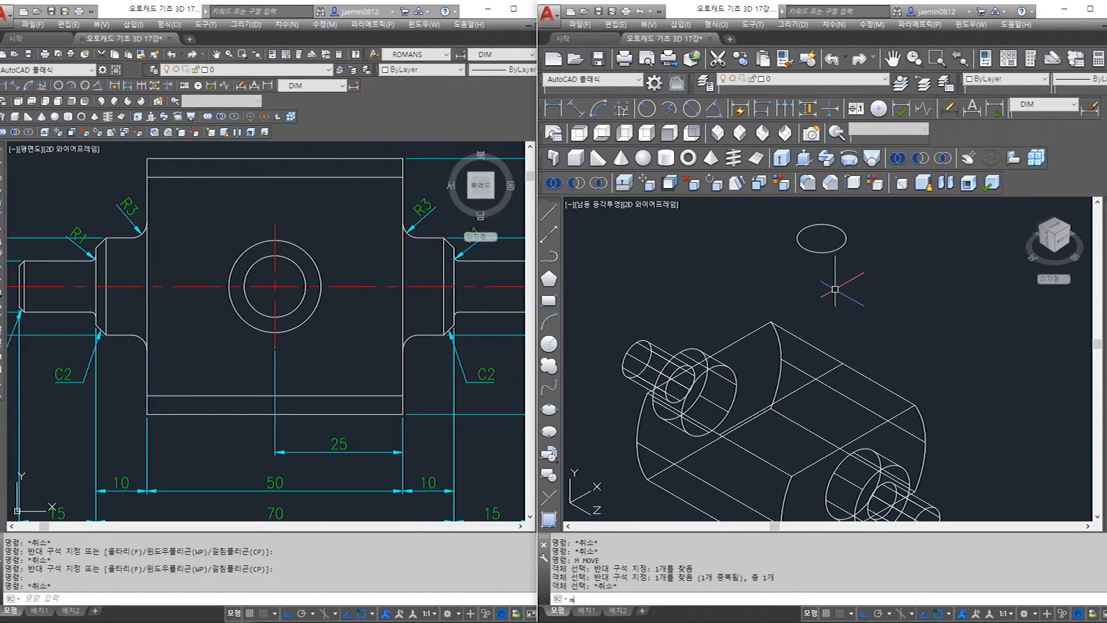
Move the circle above the block by its centre to the helper line's midpoint on the top face, and delete that line
{"action": "type", "text": "m"}
{"action": "key", "text": "space"}
{"action": "left_click", "coordinate": [850, 272]}
{"action": "left_click", "coordinate": [799, 247]}
{"action": "key", "text": "space"}
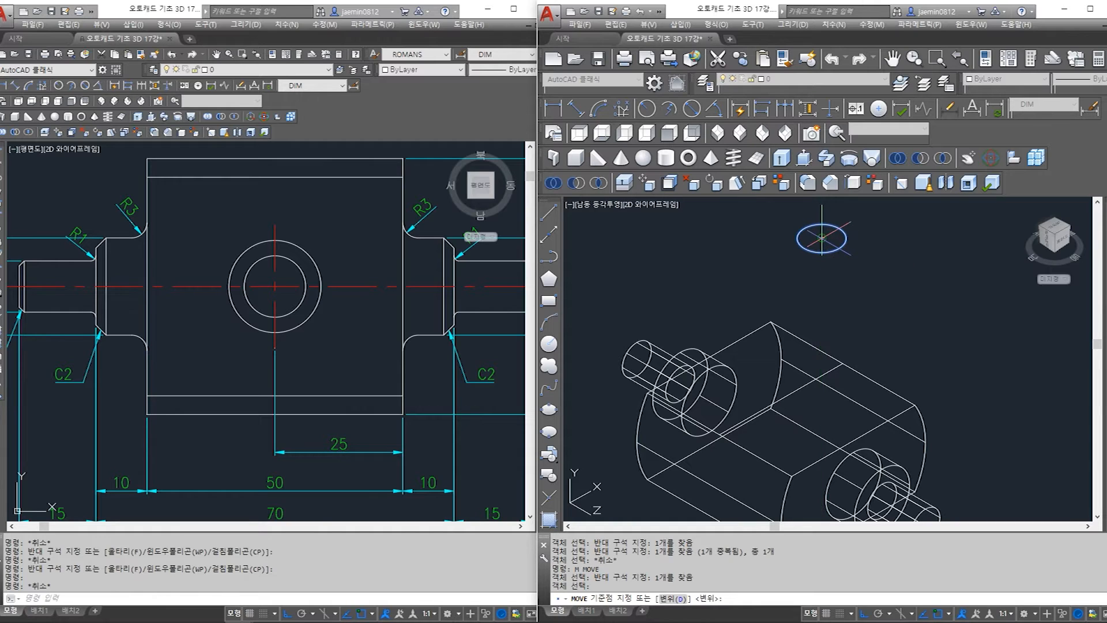
{"action": "left_click", "coordinate": [822, 237]}
{"action": "scroll", "coordinate": [782, 388], "scroll_direction": "up", "scroll_amount": 2}
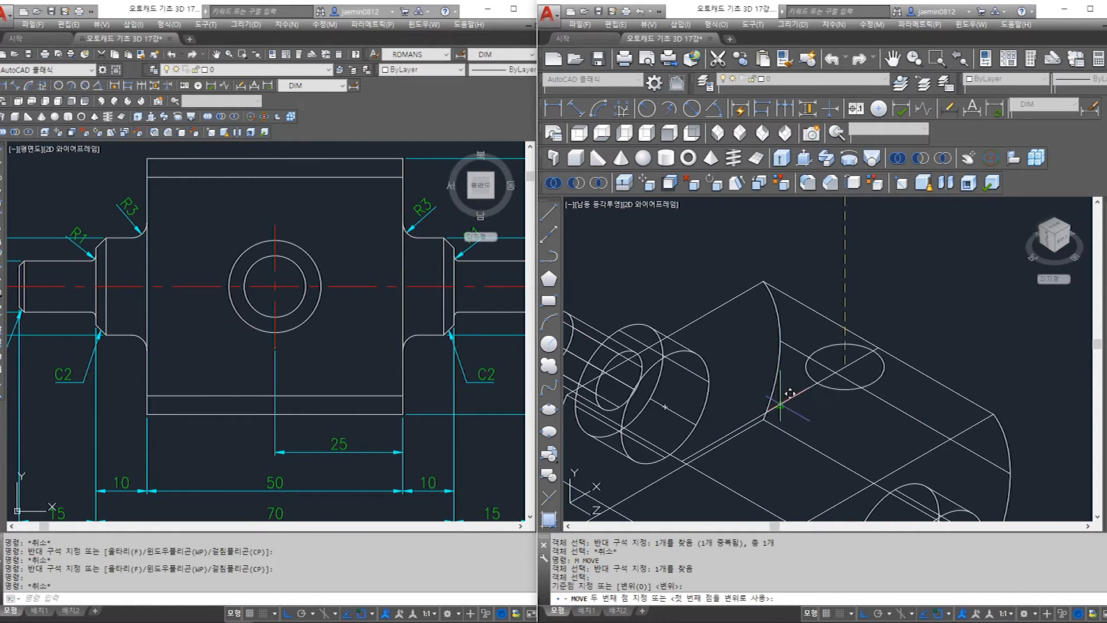
{"action": "left_click", "coordinate": [781, 405]}
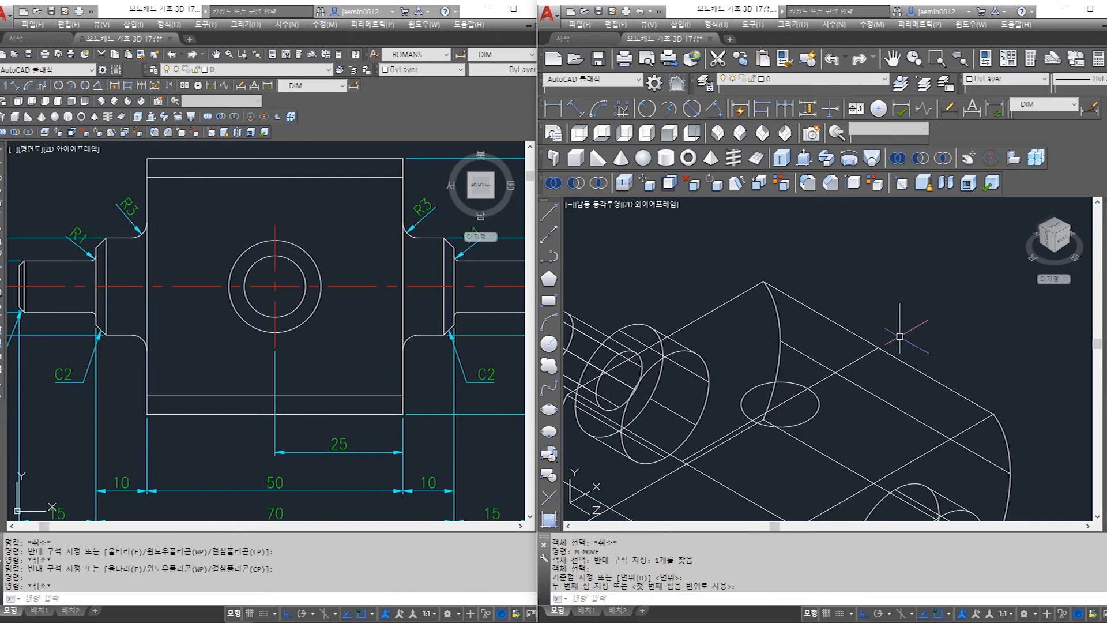
{"action": "left_click", "coordinate": [830, 378]}
{"action": "key", "text": "Delete"}
Check the circle's placement on the top face in the Conceptual visual style and return to 2D Wireframe
{"action": "scroll", "coordinate": [829, 378], "scroll_direction": "down", "scroll_amount": 3}
{"action": "type", "text": "sha"}
{"action": "key", "text": "Return"}
{"action": "type", "text": "c"}
{"action": "key", "text": "Return"}
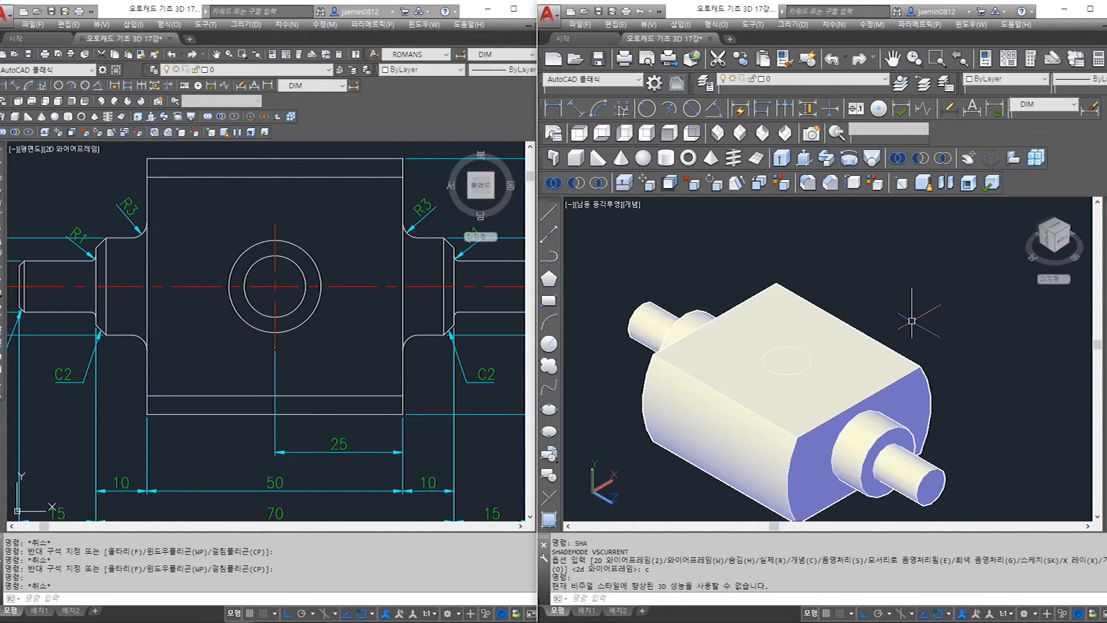
{"action": "key", "text": "Escape"}
{"action": "type", "text": "sha"}
{"action": "key", "text": "Return"}
{"action": "type", "text": "2"}
{"action": "key", "text": "Return"}
Extrude the circle on the top face downward through the block to well beyond its underside
{"action": "type", "text": "ex"}
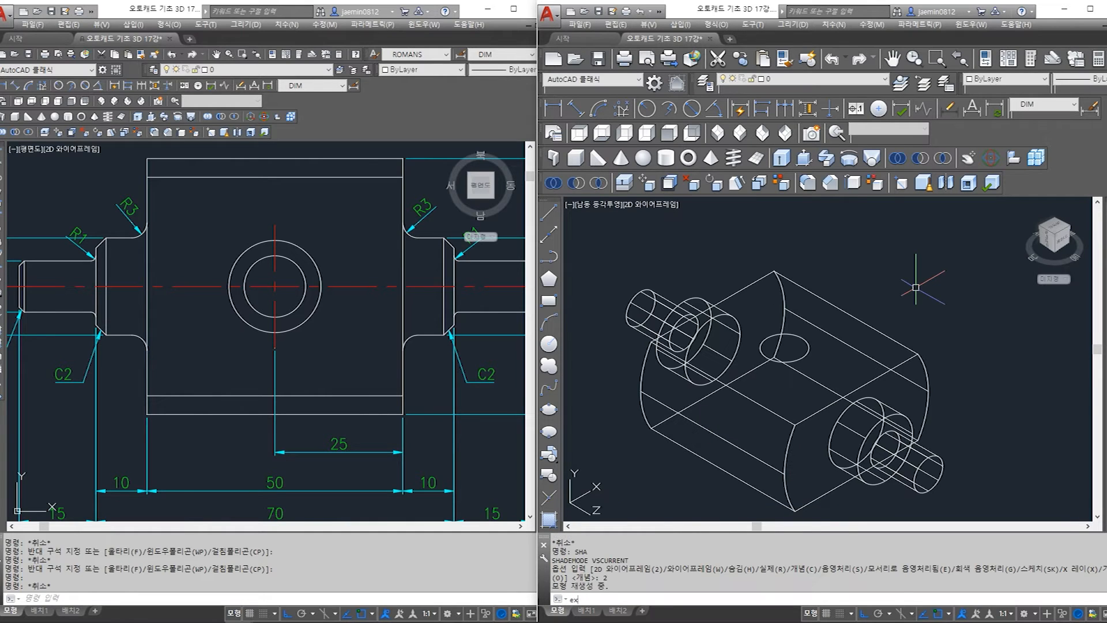
{"action": "type", "text": "t"}
{"action": "key", "text": "Return"}
{"action": "left_click", "coordinate": [807, 353]}
{"action": "scroll", "coordinate": [837, 297], "scroll_direction": "down", "scroll_amount": 2}
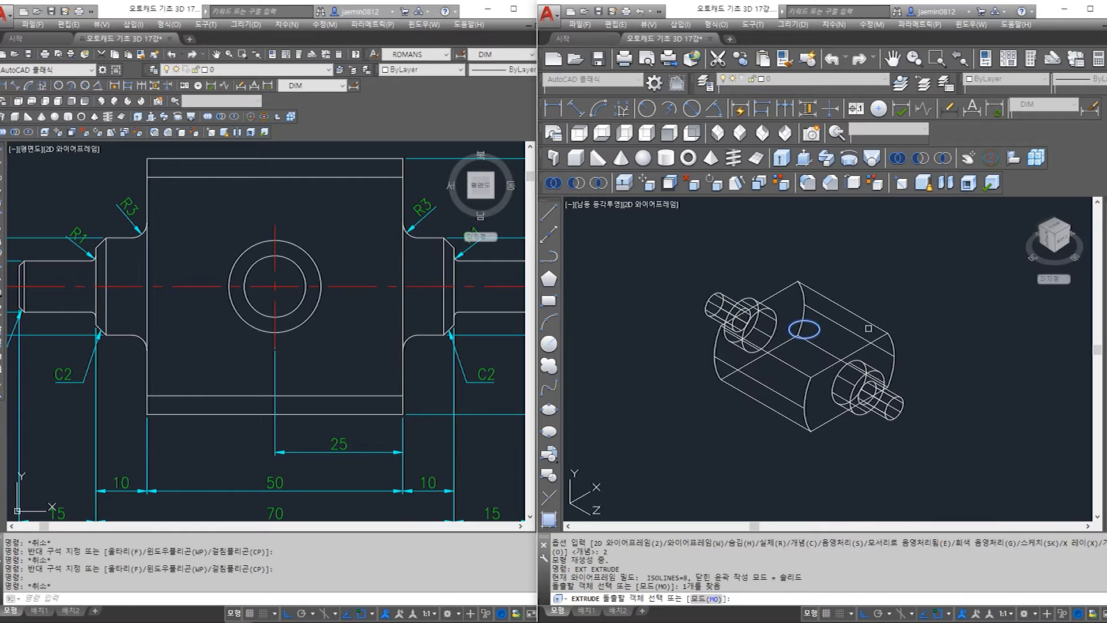
{"action": "key", "text": "Return"}
{"action": "middle_click_drag", "start_coordinate": [932, 478], "coordinate": [936, 425]}
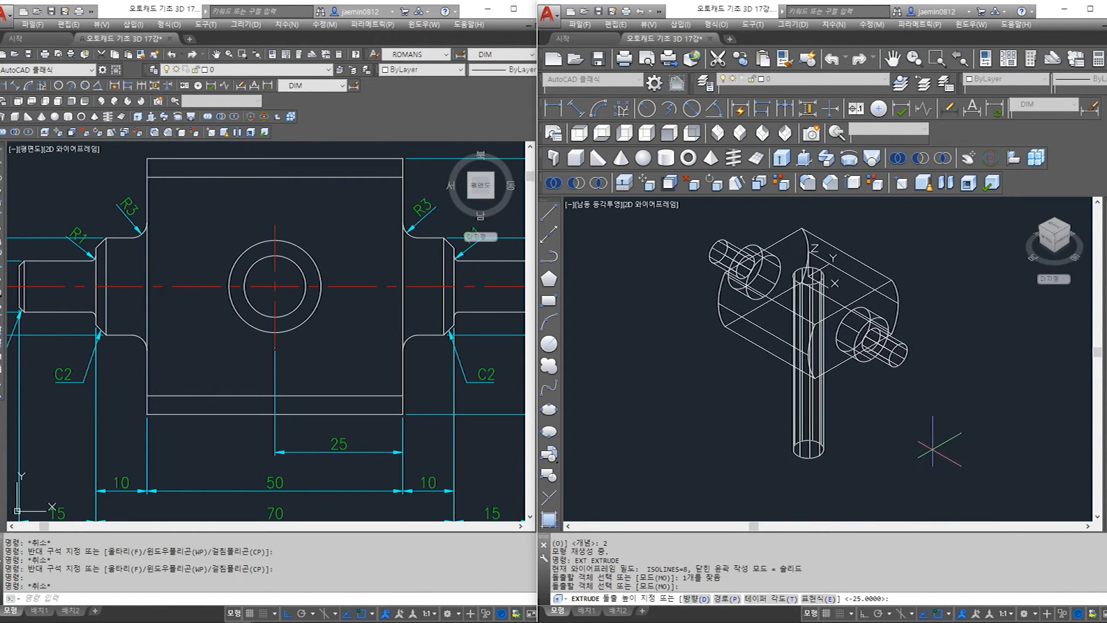
{"action": "left_click", "coordinate": [933, 456]}
{"action": "key", "text": "Escape"}
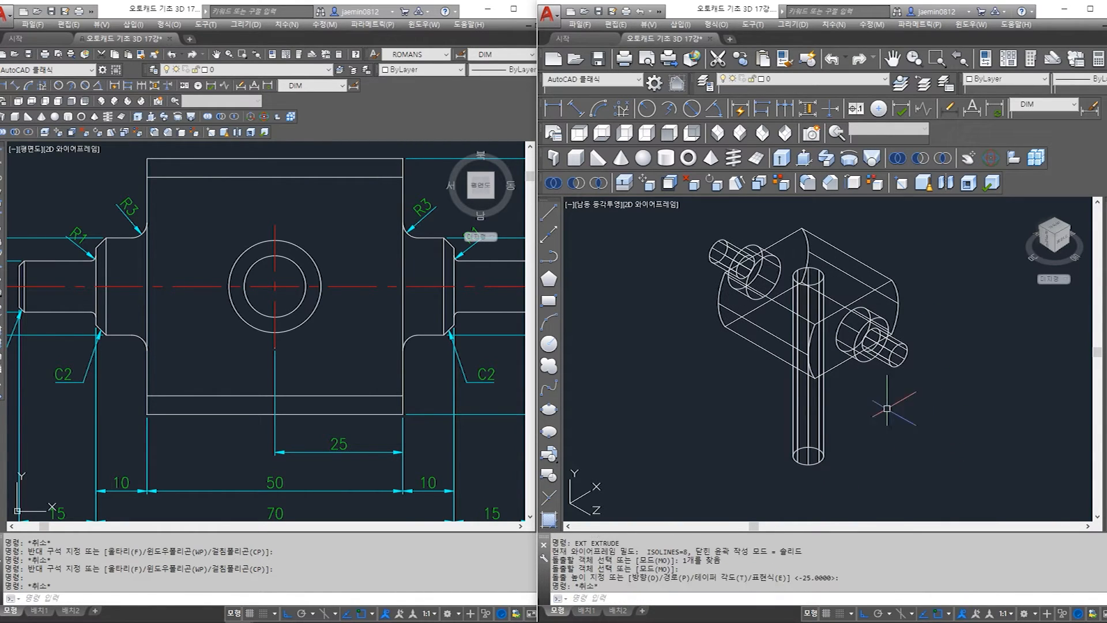
Subtract the vertical cylinder from the block solid to cut the central through hole
{"action": "middle_click_drag", "start_coordinate": [890, 400], "coordinate": [895, 434]}
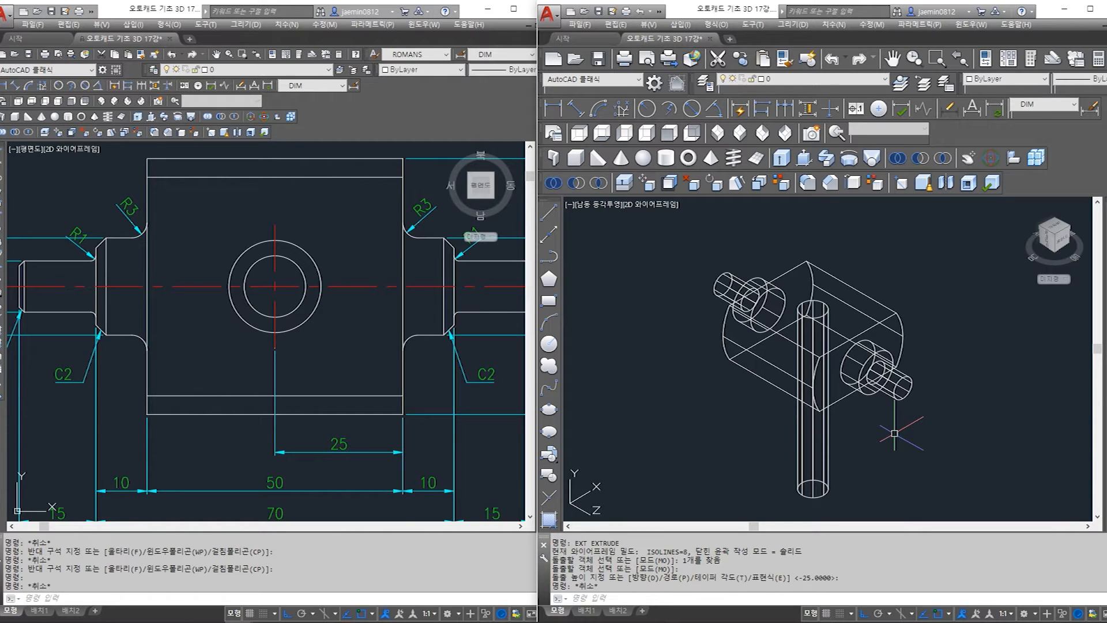
{"action": "type", "text": "su"}
{"action": "key", "text": "Return"}
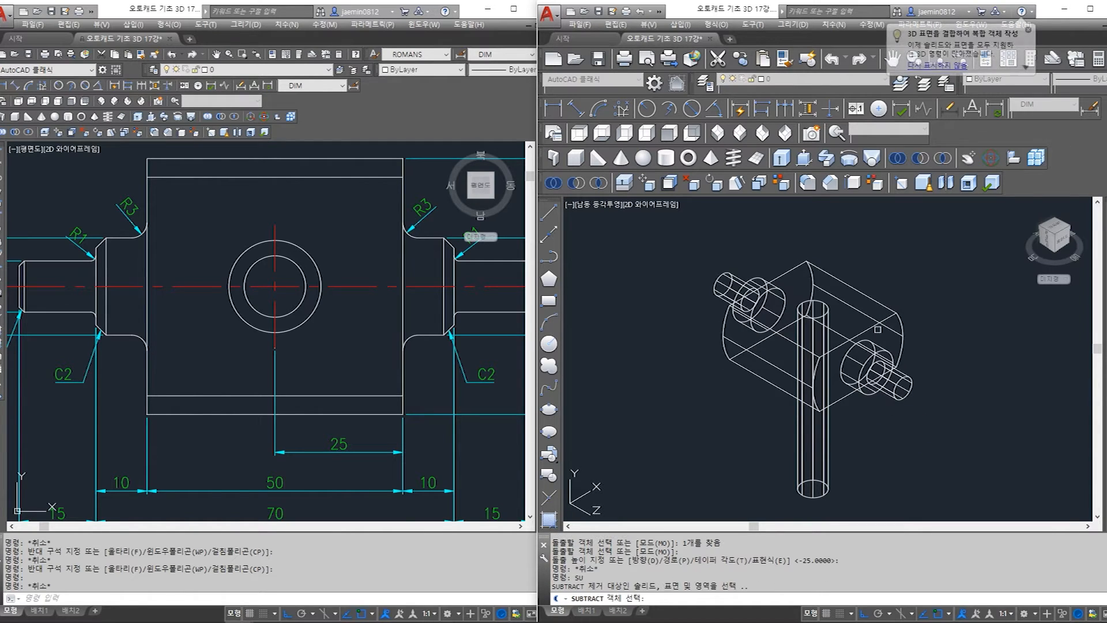
{"action": "left_click", "coordinate": [873, 325]}
{"action": "key", "text": "Return"}
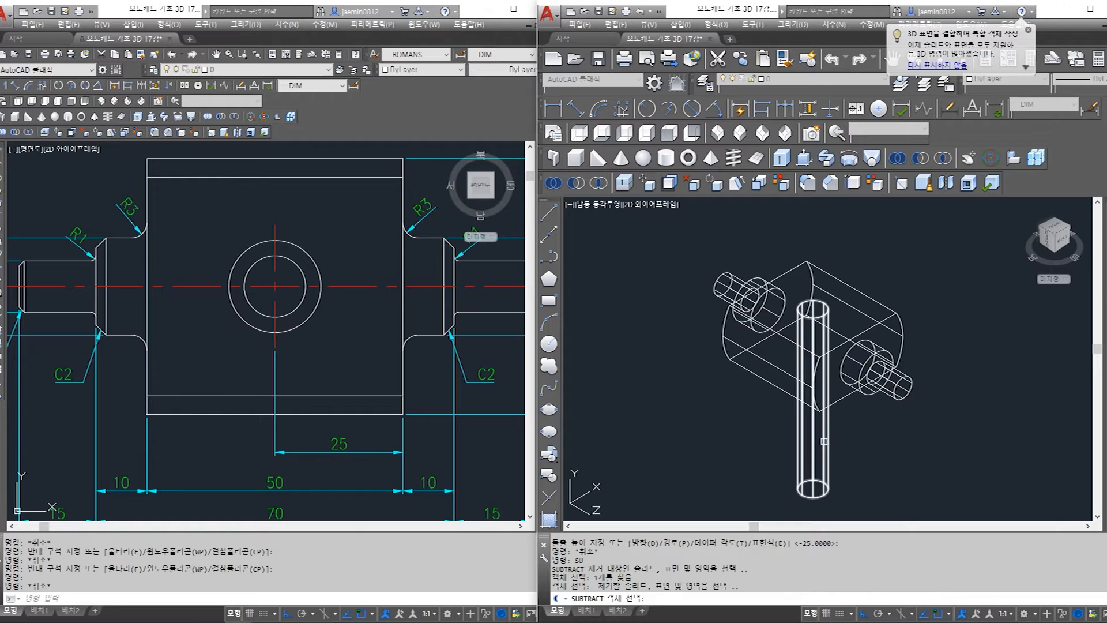
{"action": "left_click", "coordinate": [824, 440]}
{"action": "key", "text": "Return"}
{"action": "middle_click_drag", "start_coordinate": [855, 437], "coordinate": [848, 460]}
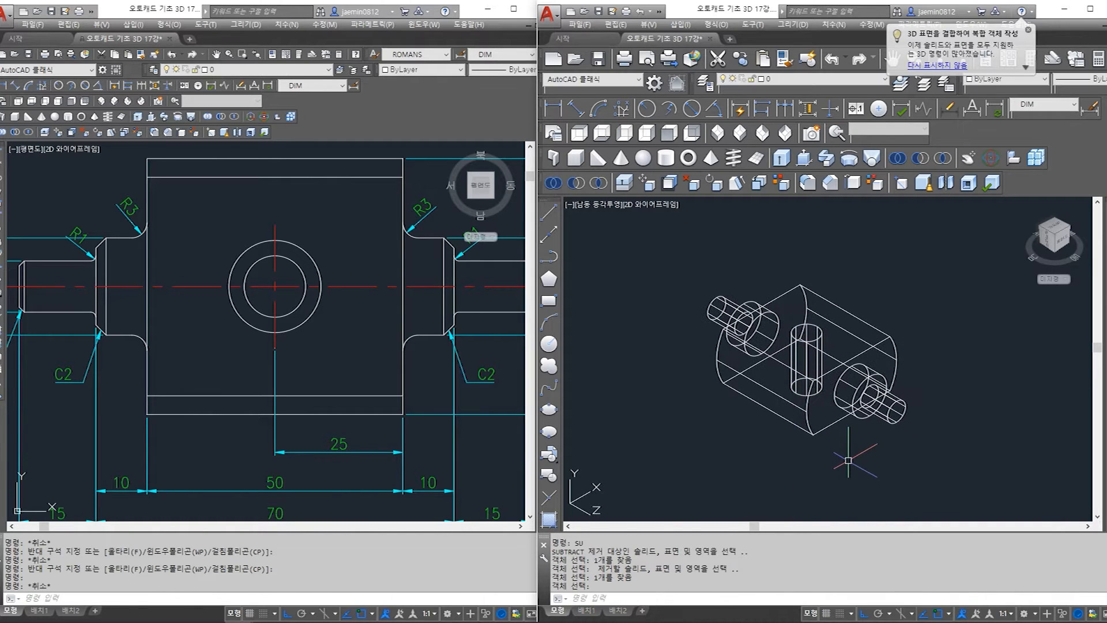
Shade the model with the Conceptual visual style and inspect the block's central hole
{"action": "type", "text": "sha"}
{"action": "key", "text": "Return"}
{"action": "type", "text": "c"}
{"action": "key", "text": "Return"}
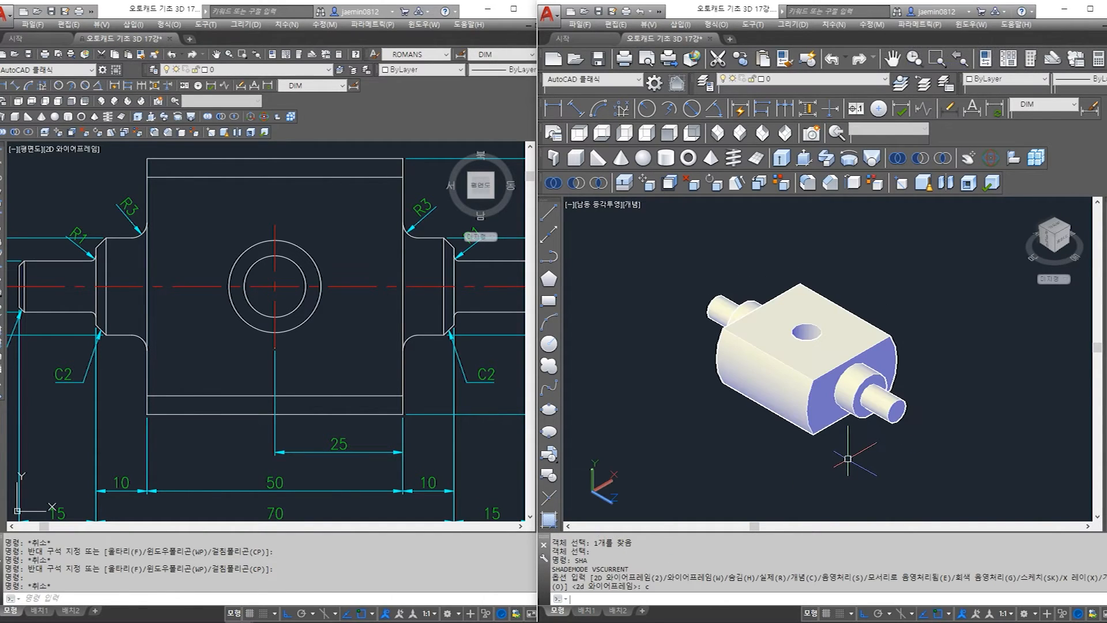
{"action": "mouse_move", "coordinate": [778, 406]}
{"action": "middle_mouse_down", "text": "shift"}
{"action": "mouse_move", "coordinate": [801, 406]}
{"action": "mouse_move", "coordinate": [799, 444]}
{"action": "mouse_move", "coordinate": [809, 353]}
{"action": "mouse_move", "coordinate": [805, 431]}
{"action": "middle_mouse_up", "text": "shift"}
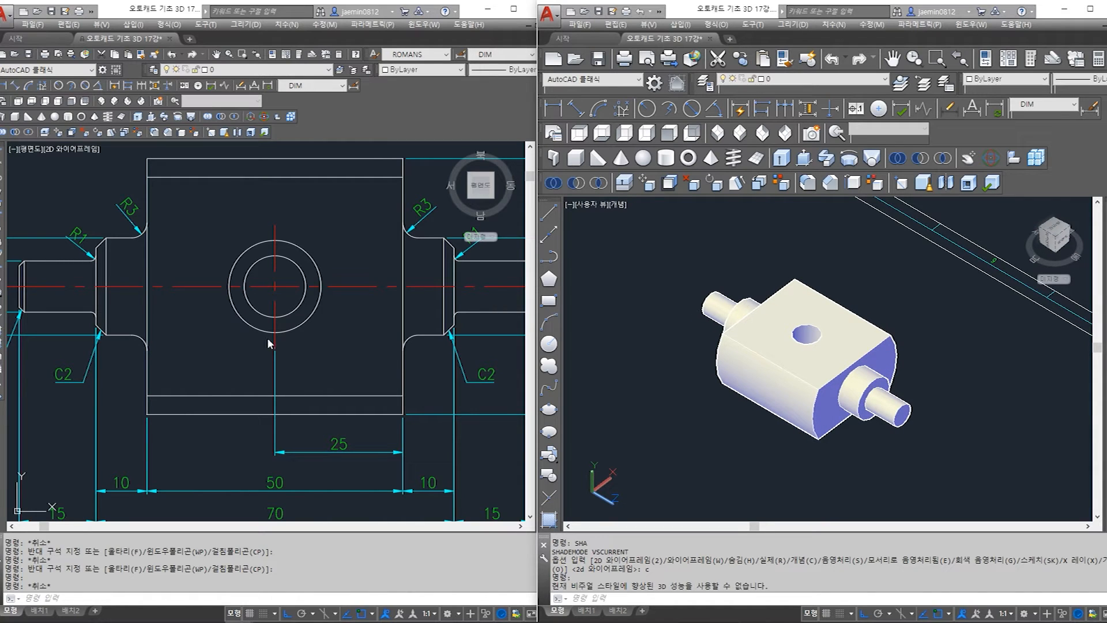
Examine the fillet and chamfer sizes of the stepped shafts in the reference drawing
{"action": "left_click", "coordinate": [327, 356]}
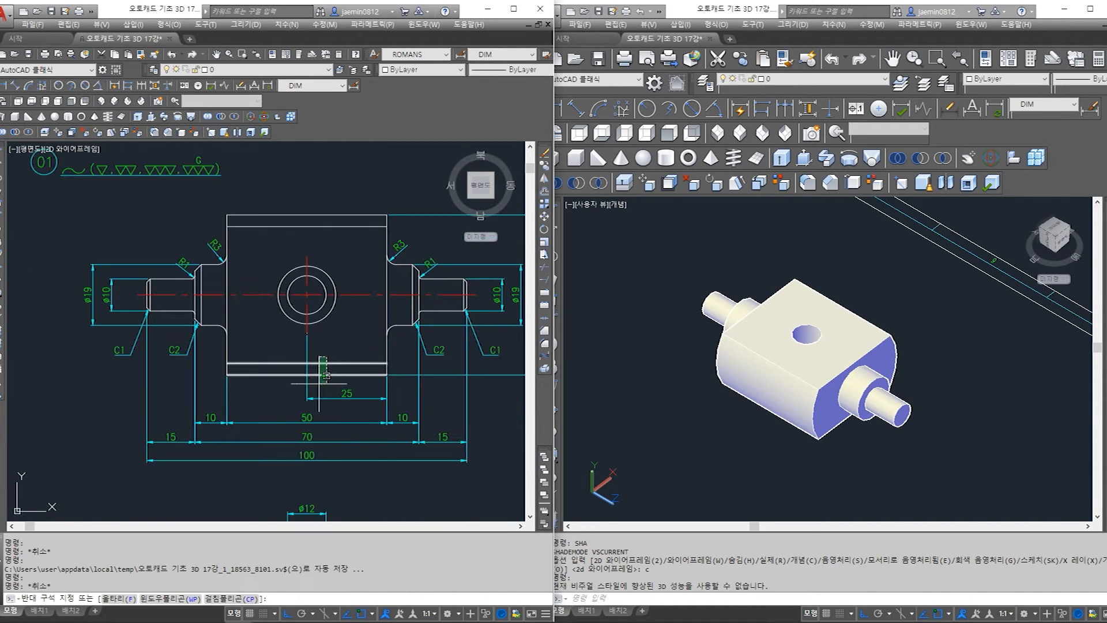
{"action": "mouse_move", "coordinate": [320, 348]}
{"action": "middle_mouse_down"}
{"action": "mouse_move", "coordinate": [310, 337]}
{"action": "mouse_move", "coordinate": [258, 353]}
{"action": "middle_mouse_up"}
{"action": "scroll", "coordinate": [309, 335], "scroll_direction": "up", "scroll_amount": 2}
{"action": "key", "text": "Escape"}
{"action": "scroll", "coordinate": [421, 288], "scroll_direction": "down", "scroll_amount": 2}
{"action": "scroll", "coordinate": [312, 306], "scroll_direction": "up", "scroll_amount": 2}
{"action": "middle_click_drag", "start_coordinate": [306, 314], "coordinate": [253, 327]}
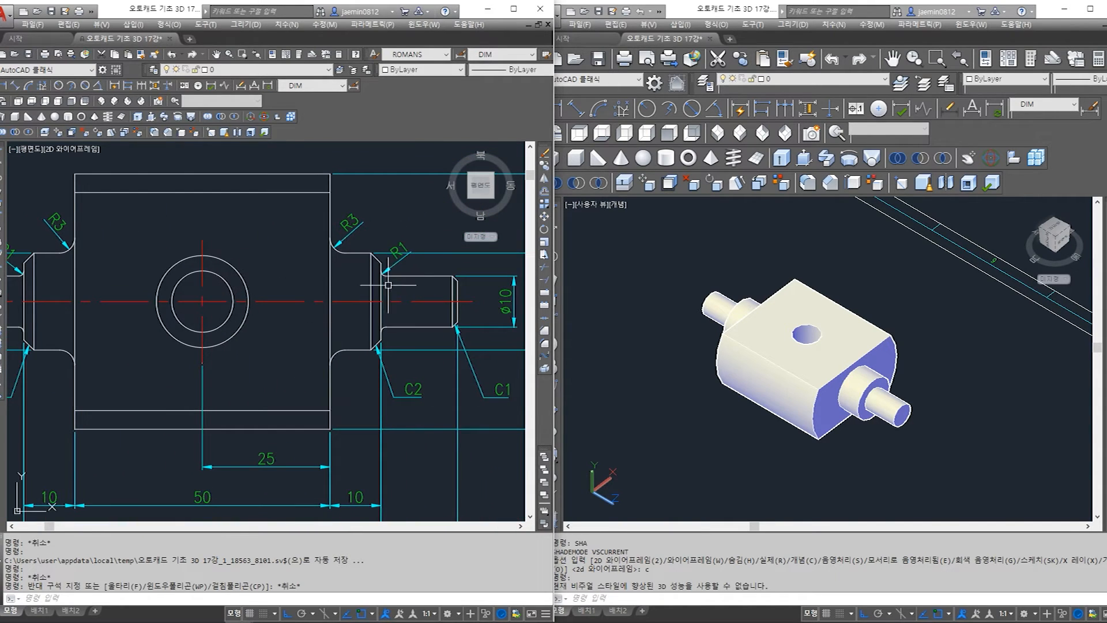
{"action": "left_click", "coordinate": [724, 415]}
{"action": "middle_click_drag", "start_coordinate": [775, 448], "coordinate": [695, 424]}
{"action": "left_click", "coordinate": [462, 368]}
{"action": "middle_click_drag", "start_coordinate": [476, 347], "coordinate": [436, 348]}
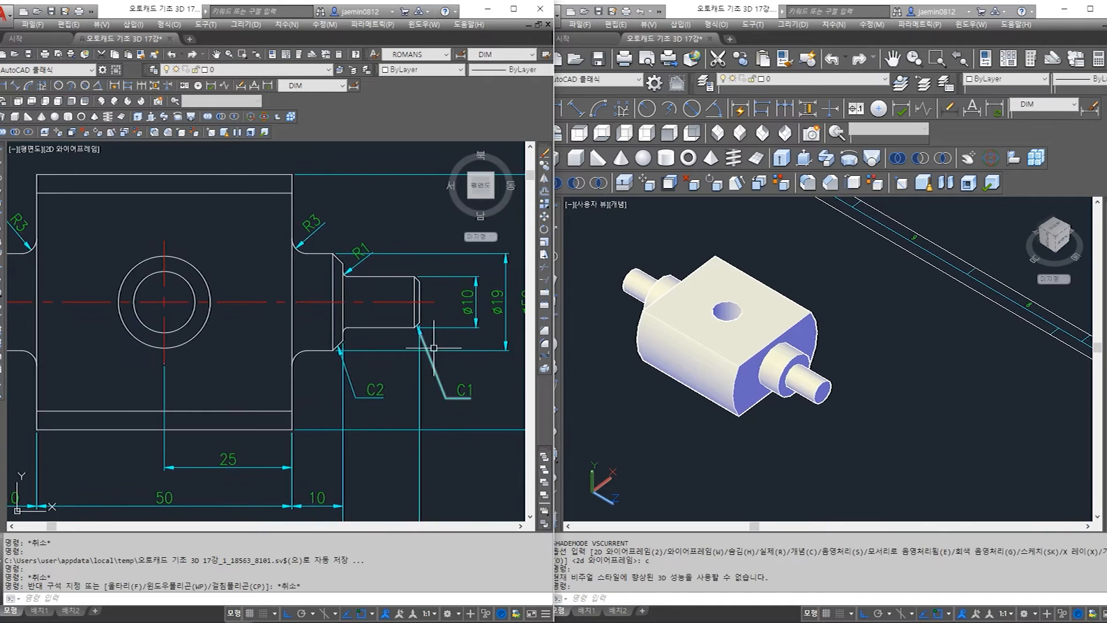
{"action": "scroll", "coordinate": [436, 347], "scroll_direction": "up", "scroll_amount": 2}
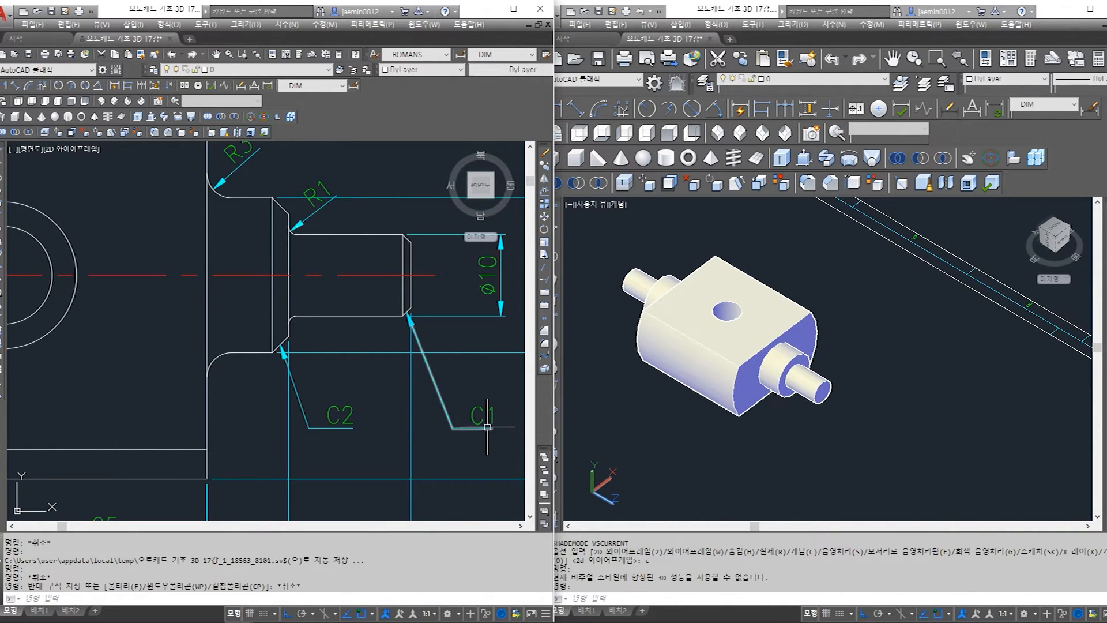
{"action": "middle_click_drag", "start_coordinate": [171, 372], "coordinate": [419, 372]}
{"action": "middle_click_drag", "start_coordinate": [138, 364], "coordinate": [594, 333]}
{"action": "middle_click_drag", "start_coordinate": [490, 369], "coordinate": [219, 389]}
{"action": "middle_click_drag", "start_coordinate": [398, 384], "coordinate": [199, 387]}
{"action": "middle_click_drag", "start_coordinate": [389, 381], "coordinate": [74, 385]}
{"action": "left_click", "coordinate": [806, 426]}
{"action": "scroll", "coordinate": [812, 427], "scroll_direction": "up", "scroll_amount": 2}
{"action": "middle_click_drag", "start_coordinate": [782, 442], "coordinate": [839, 470]}
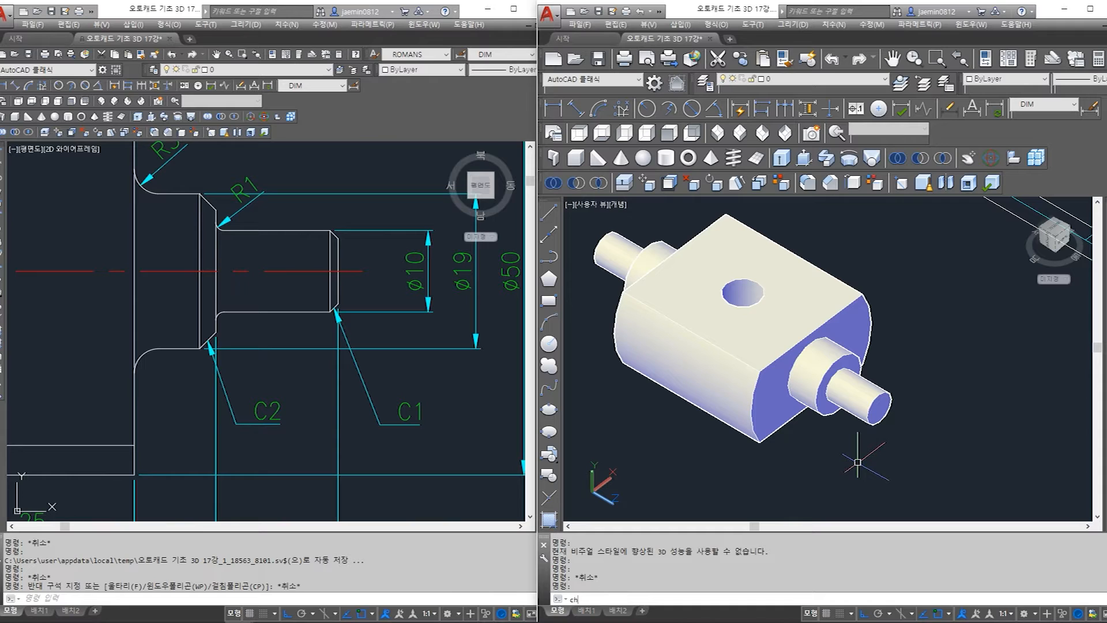
{"action": "key", "text": "Return"}
{"action": "scroll", "coordinate": [887, 450], "scroll_direction": "up", "scroll_amount": 2}
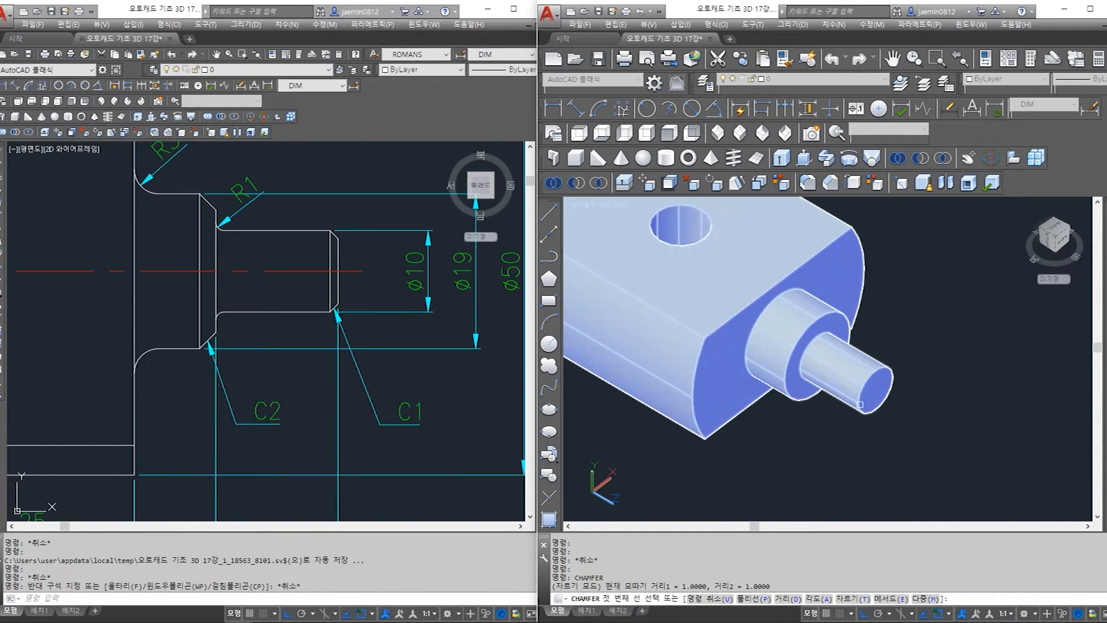
{"action": "key", "text": "Escape"}
Switch the model's visual style from shaded to 2D Wireframe
{"action": "type", "text": "sh"}
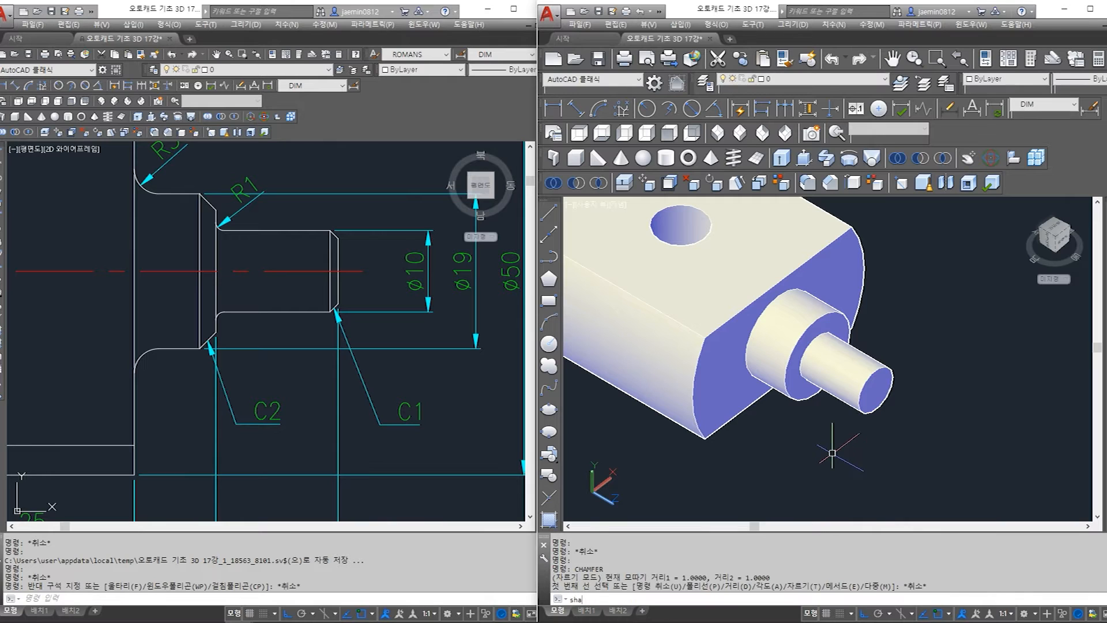
{"action": "type", "text": "a"}
{"action": "key", "text": "Return"}
{"action": "type", "text": "2"}
{"action": "key", "text": "Return"}
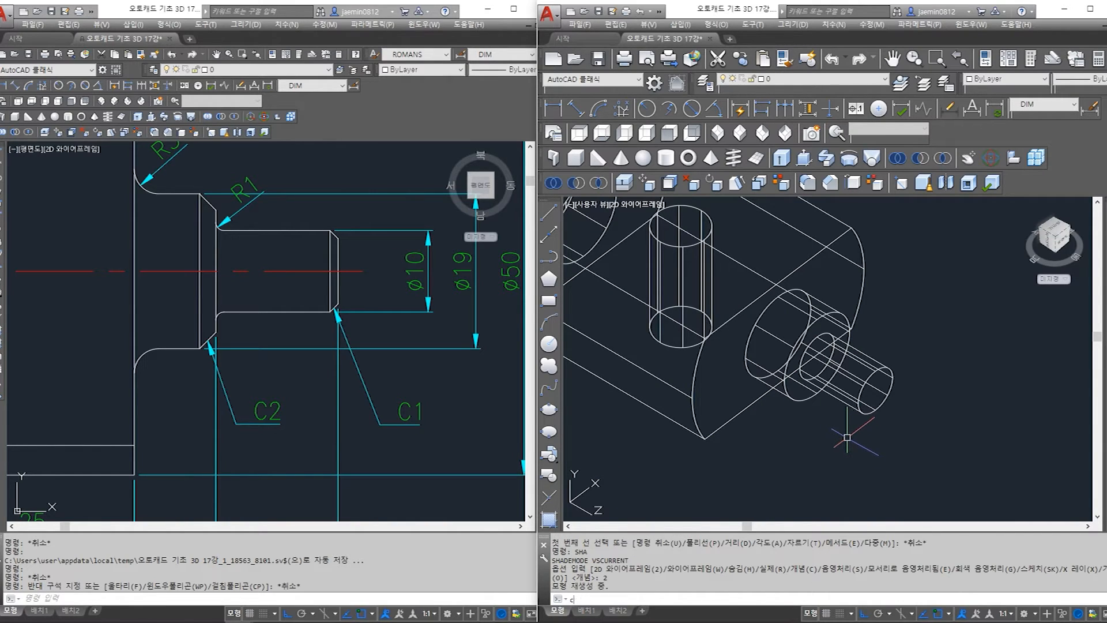
Chamfer the outer end edge of the small shaft on the near side of the block with both distances set to 1
{"action": "type", "text": "cha"}
{"action": "key", "text": "Return"}
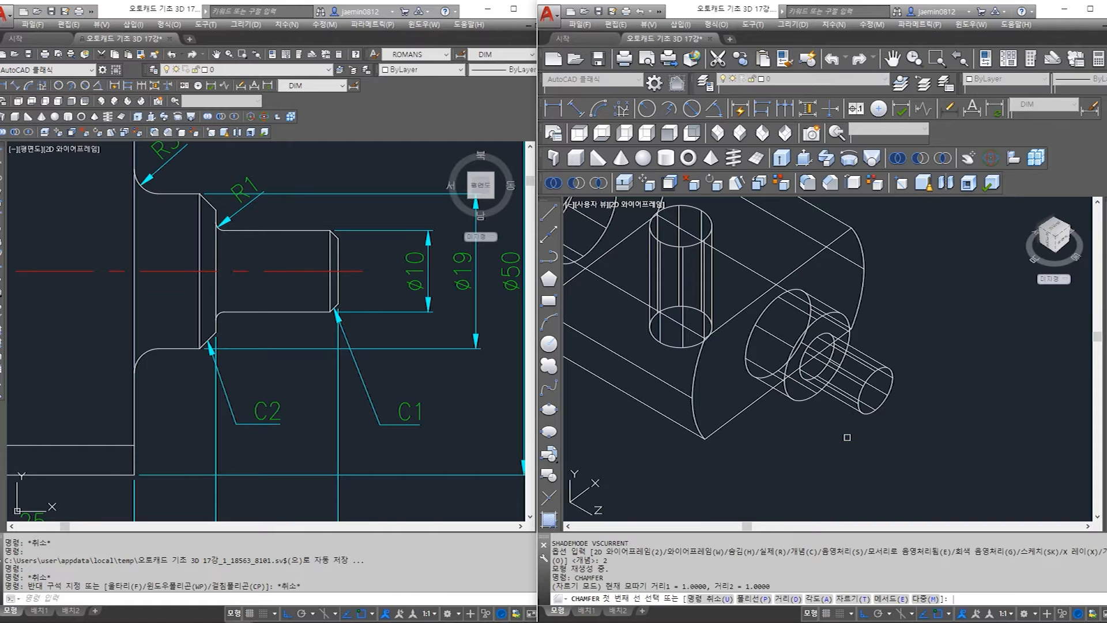
{"action": "left_click", "coordinate": [885, 403]}
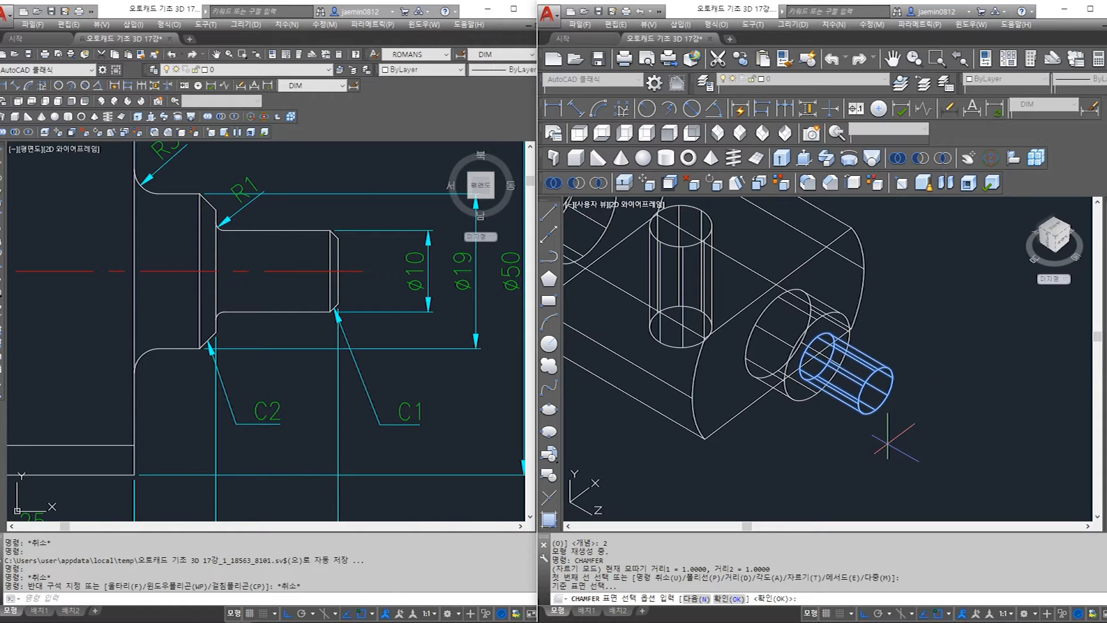
{"action": "key", "text": "Return"}
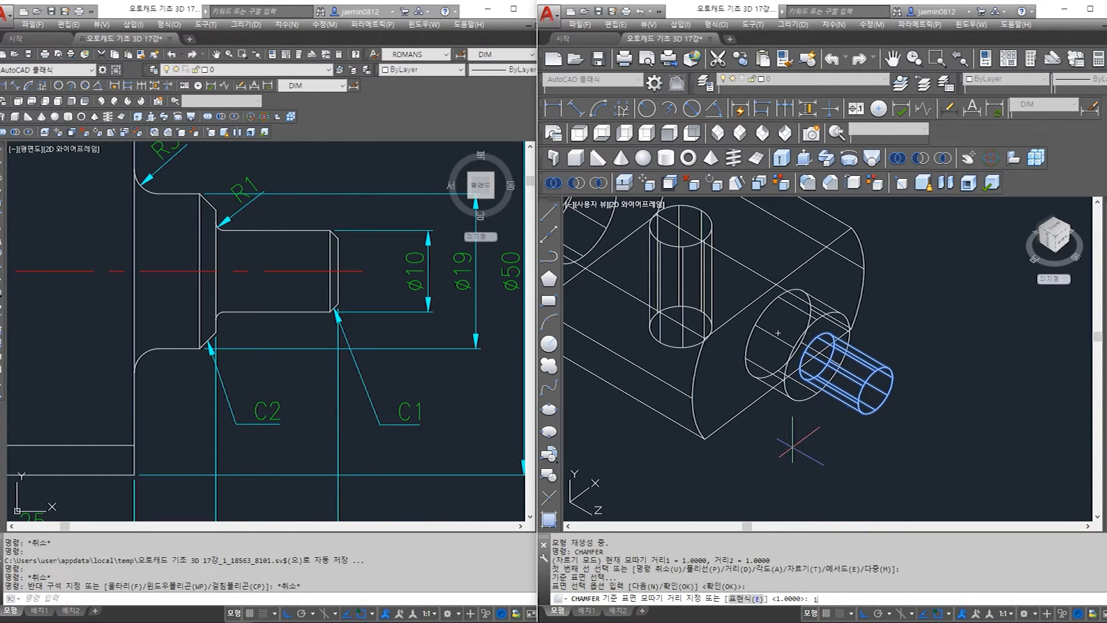
{"action": "key", "text": "Return"}
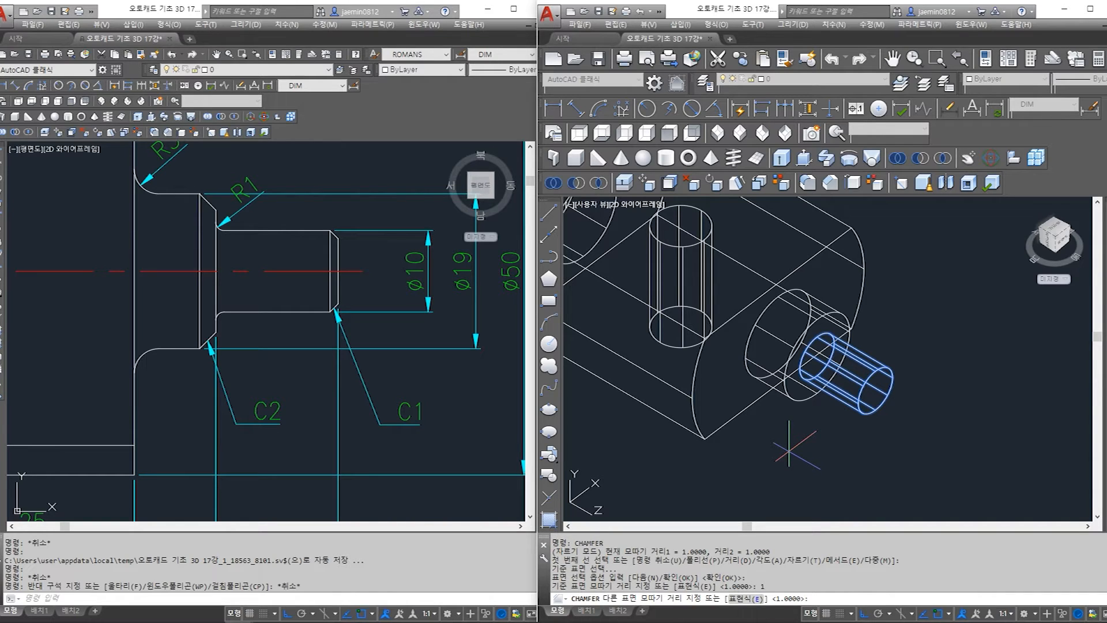
{"action": "type", "text": "1"}
{"action": "key", "text": "Return"}
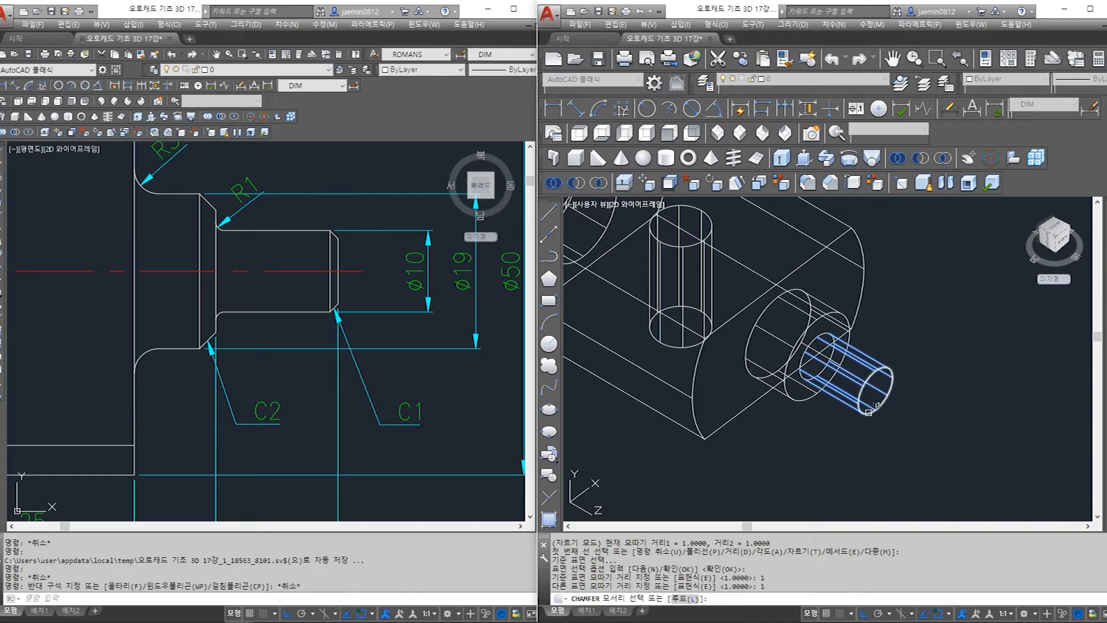
{"action": "left_click", "coordinate": [885, 400]}
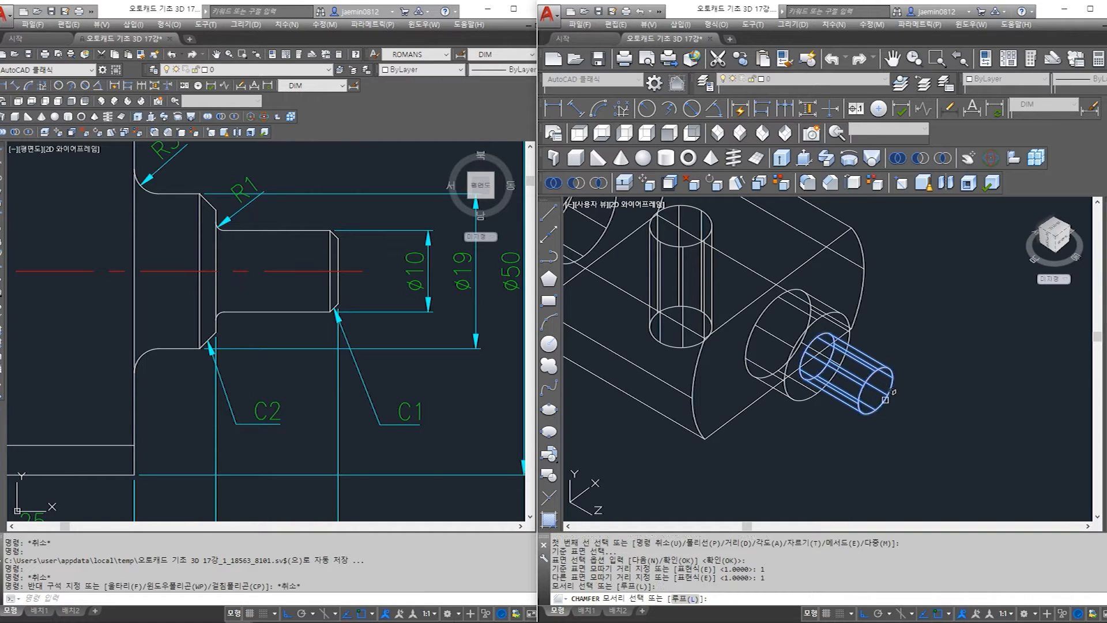
{"action": "key", "text": "Return"}
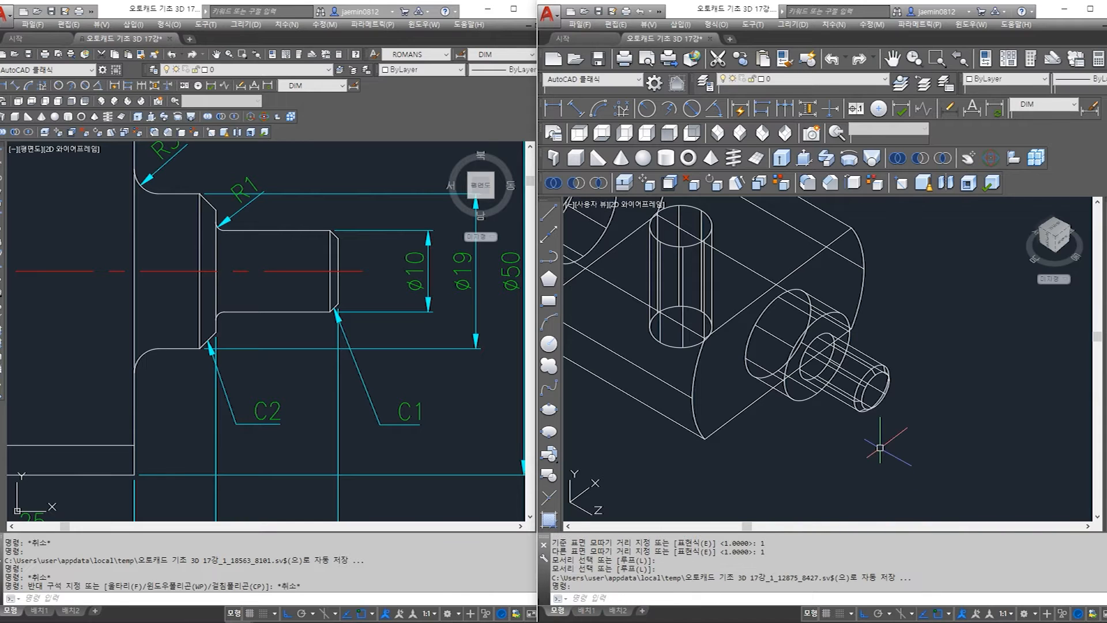
Chamfer the outer end edge of the small shaft on the opposite side of the block with both distances set to 1
{"action": "scroll", "coordinate": [880, 448], "scroll_direction": "down", "scroll_amount": 5}
{"action": "middle_click_drag", "start_coordinate": [880, 448], "coordinate": [771, 392], "text": "shift"}
{"action": "scroll", "coordinate": [771, 392], "scroll_direction": "up", "scroll_amount": 2}
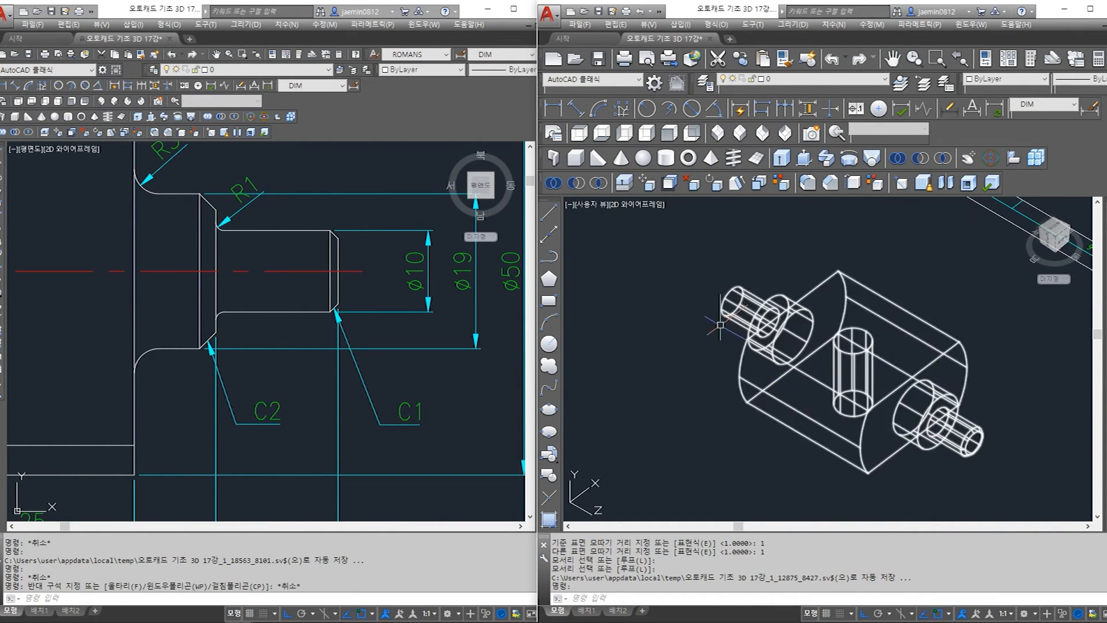
{"action": "scroll", "coordinate": [722, 344], "scroll_direction": "up", "scroll_amount": 3}
{"action": "middle_click_drag", "start_coordinate": [722, 344], "coordinate": [696, 352]}
{"action": "key", "text": "Escape"}
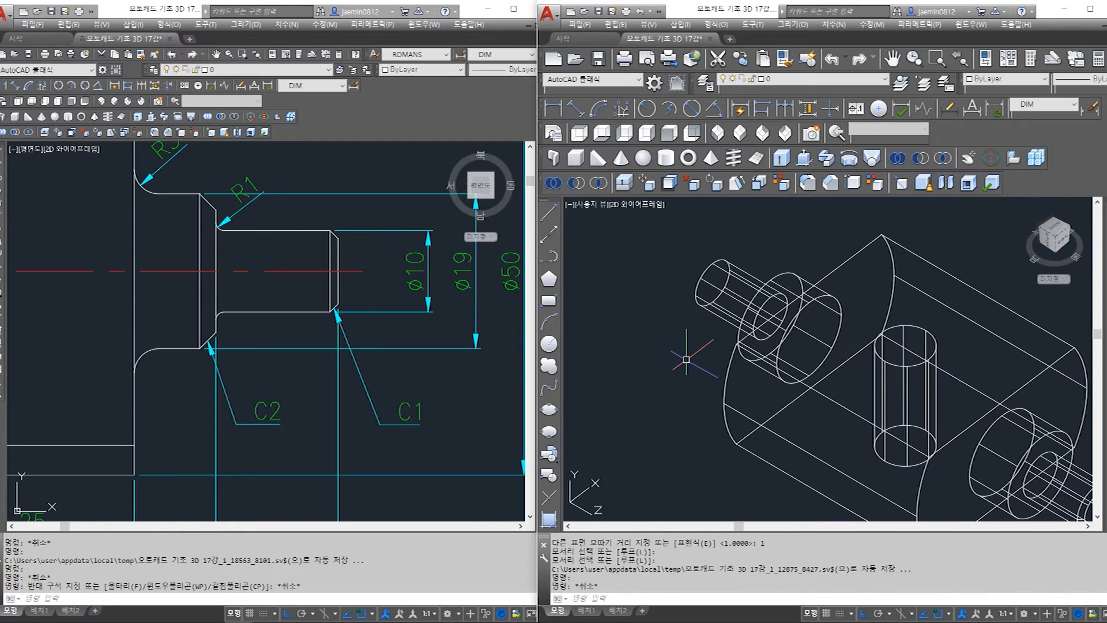
{"action": "type", "text": "c"}
{"action": "type", "text": "ha"}
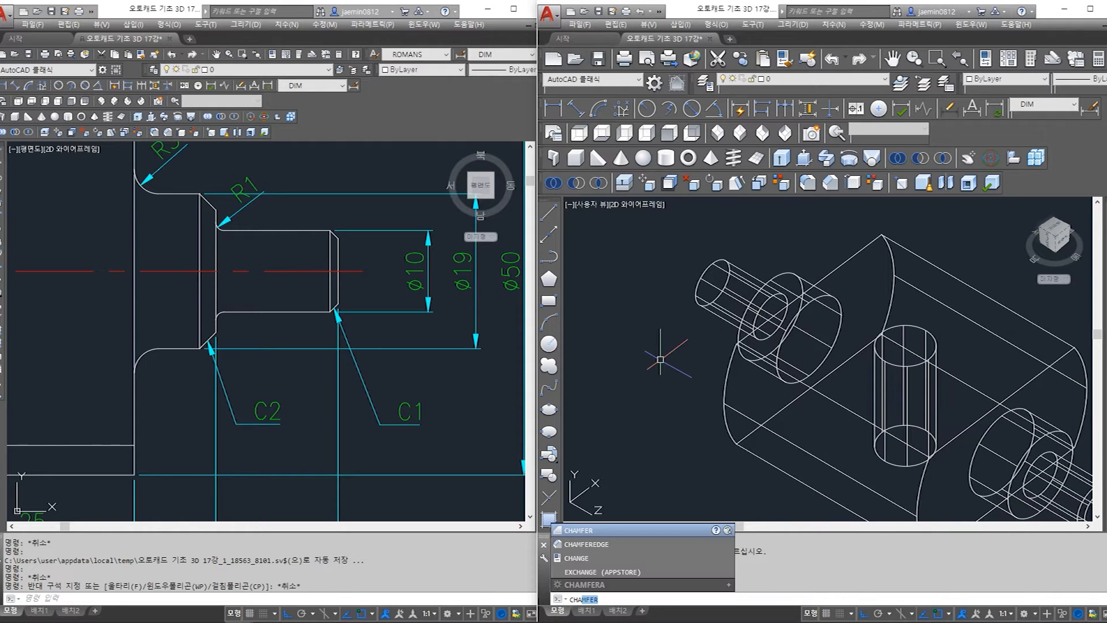
{"action": "key", "text": "Return"}
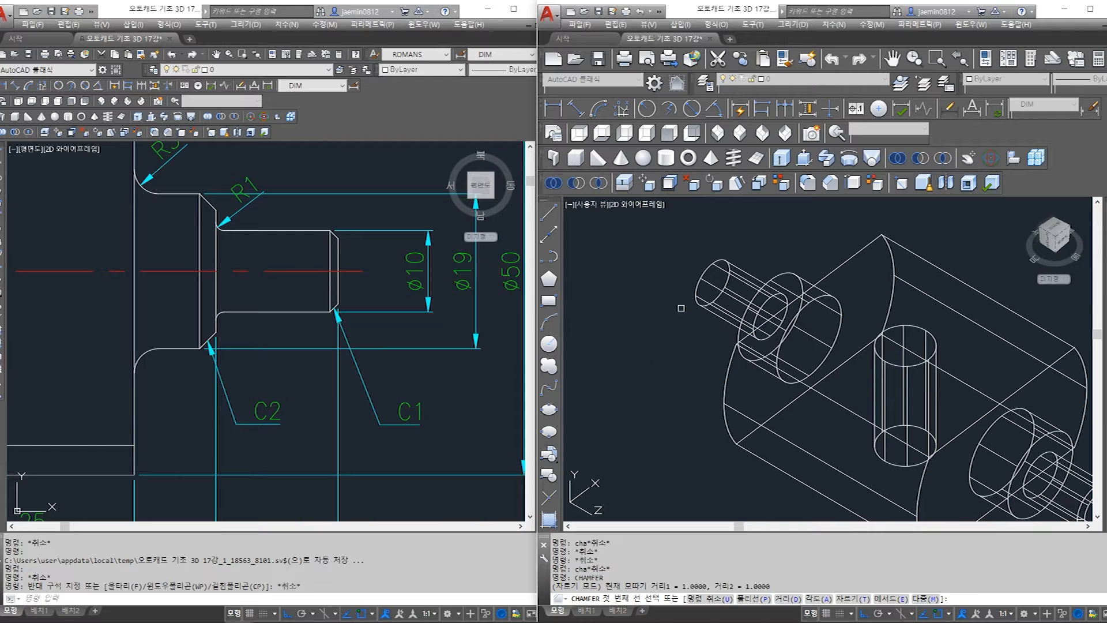
{"action": "left_click", "coordinate": [698, 283]}
{"action": "key", "text": "Return"}
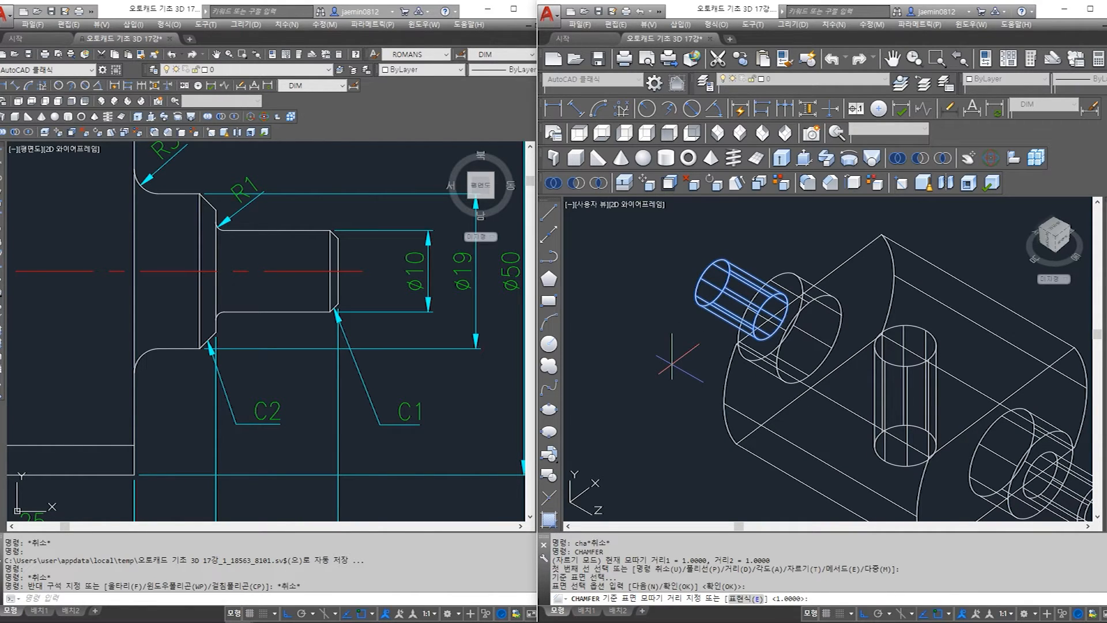
{"action": "key", "text": "Return"}
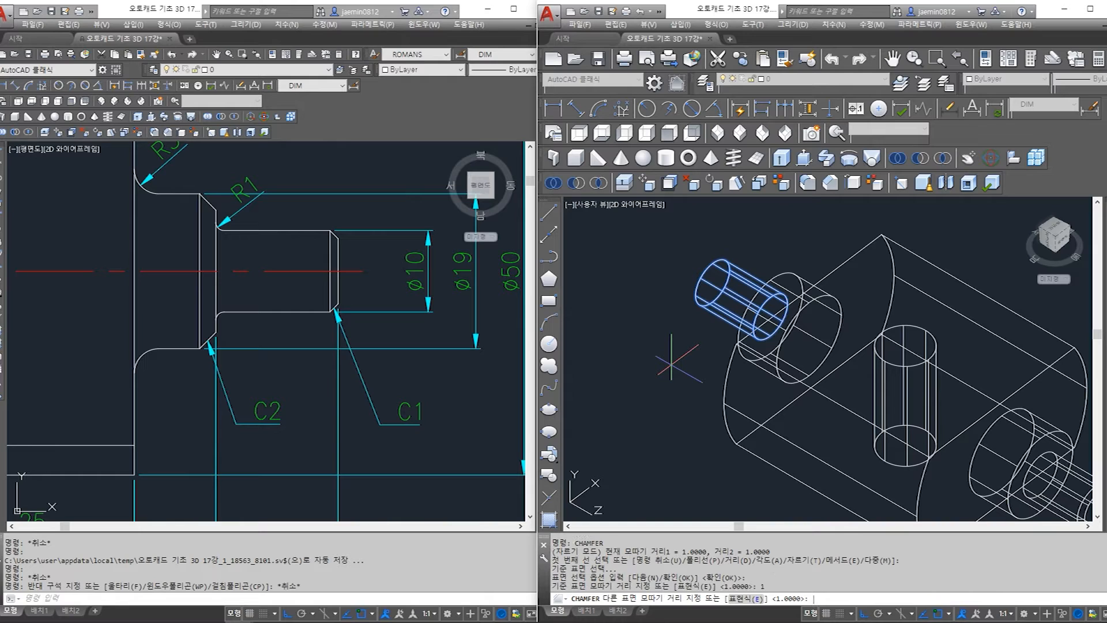
{"action": "key", "text": "Return"}
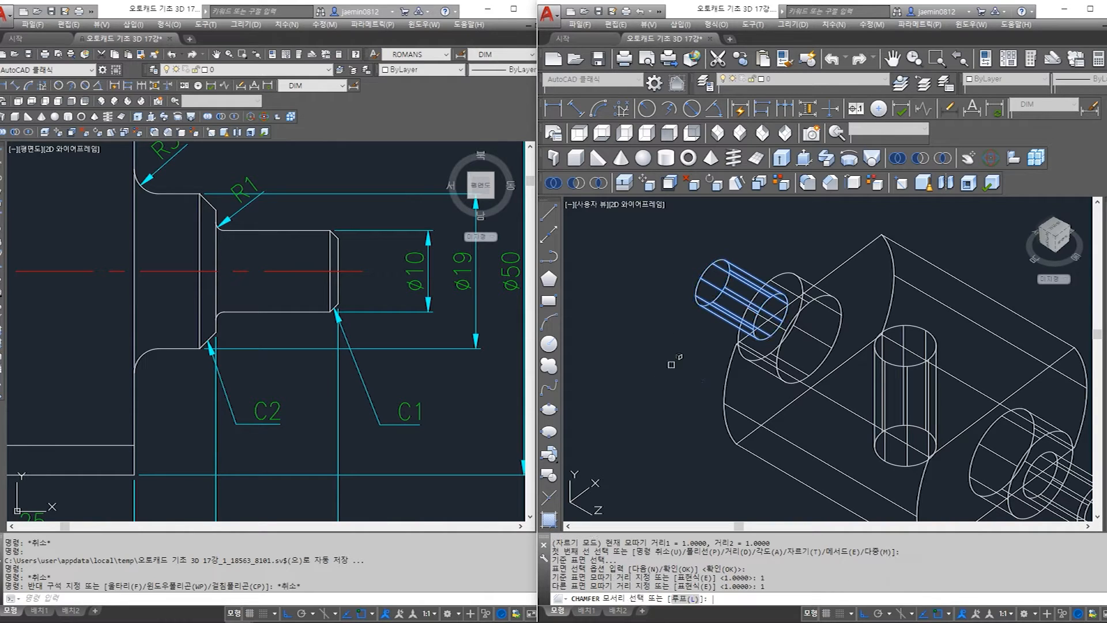
{"action": "left_click", "coordinate": [697, 283]}
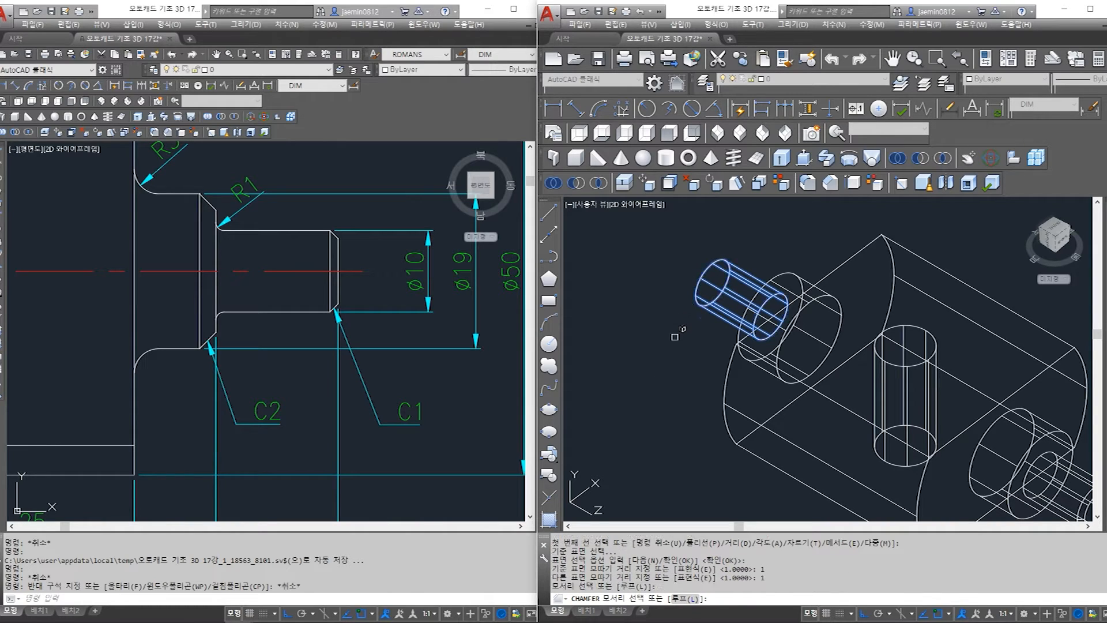
{"action": "key", "text": "Return"}
Examine the chamfer size of the larger shaft step in the reference drawing and compare it with the model
{"action": "mouse_move", "coordinate": [711, 350]}
{"action": "middle_mouse_down", "text": "shift"}
{"action": "mouse_move", "coordinate": [733, 357]}
{"action": "mouse_move", "coordinate": [724, 362]}
{"action": "middle_mouse_up", "text": "shift"}
{"action": "left_click", "coordinate": [358, 358]}
{"action": "middle_click_drag", "start_coordinate": [298, 378], "coordinate": [348, 383]}
{"action": "middle_click_drag", "start_coordinate": [306, 302], "coordinate": [380, 304]}
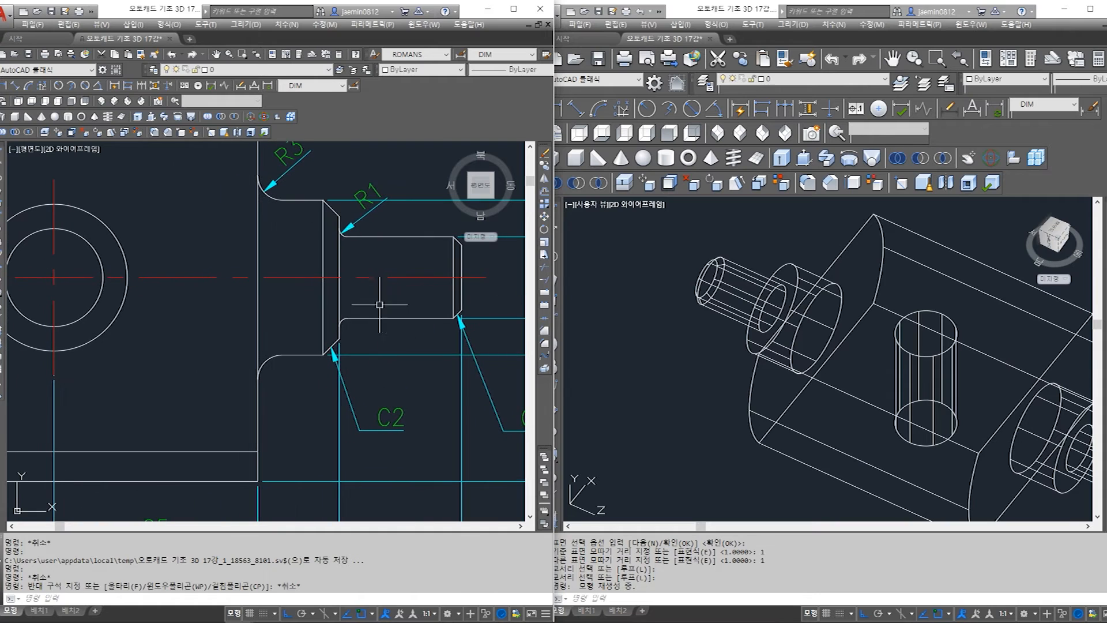
{"action": "left_click", "coordinate": [791, 388]}
{"action": "middle_click_drag", "start_coordinate": [790, 388], "coordinate": [601, 339]}
{"action": "key", "text": "Escape"}
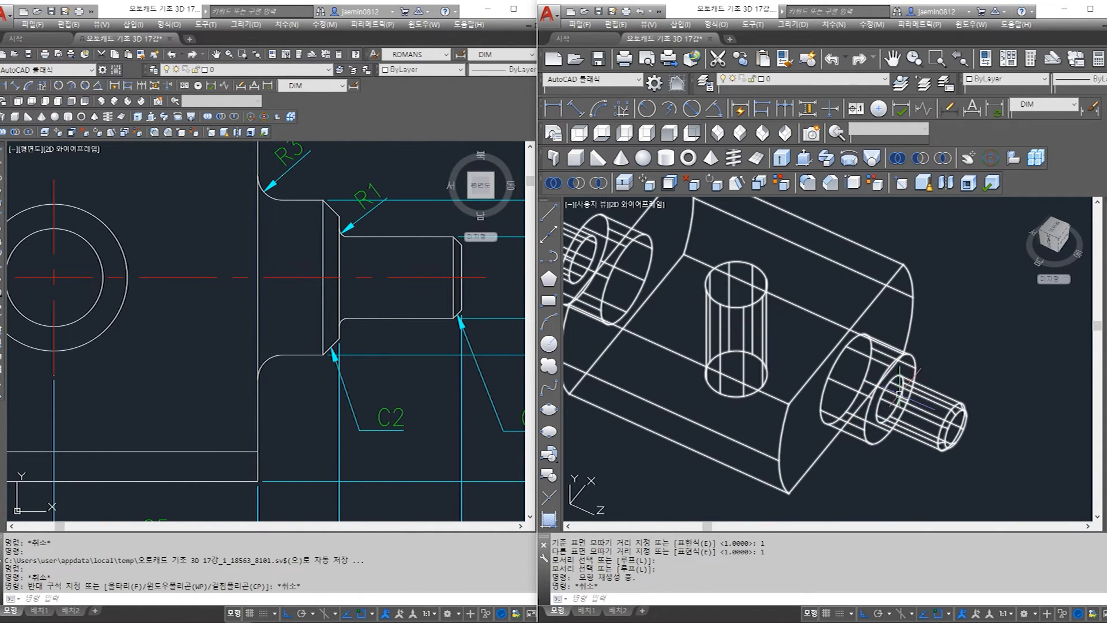
{"action": "left_click", "coordinate": [403, 445]}
{"action": "scroll", "coordinate": [413, 443], "scroll_direction": "down", "scroll_amount": 4}
{"action": "middle_click_drag", "start_coordinate": [212, 439], "coordinate": [326, 421]}
{"action": "scroll", "coordinate": [243, 417], "scroll_direction": "up", "scroll_amount": 4}
{"action": "middle_click_drag", "start_coordinate": [418, 428], "coordinate": [228, 453]}
{"action": "middle_click_drag", "start_coordinate": [457, 433], "coordinate": [220, 435]}
{"action": "middle_click_drag", "start_coordinate": [398, 433], "coordinate": [283, 432]}
{"action": "mouse_move", "coordinate": [890, 469]}
{"action": "middle_mouse_down"}
{"action": "mouse_move", "coordinate": [873, 447]}
{"action": "mouse_move", "coordinate": [965, 461]}
{"action": "middle_mouse_up"}
Chamfer the outer edge of the larger shaft step on the near side with both distances set to 2
{"action": "type", "text": "cha"}
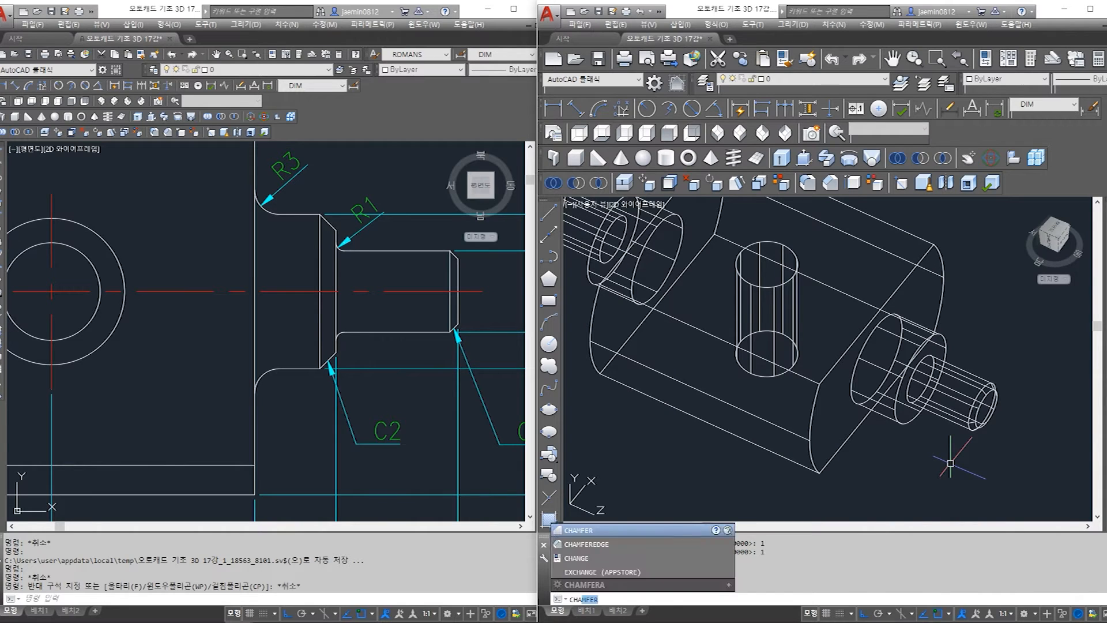
{"action": "key", "text": "Return"}
{"action": "scroll", "coordinate": [951, 463], "scroll_direction": "up", "scroll_amount": 2}
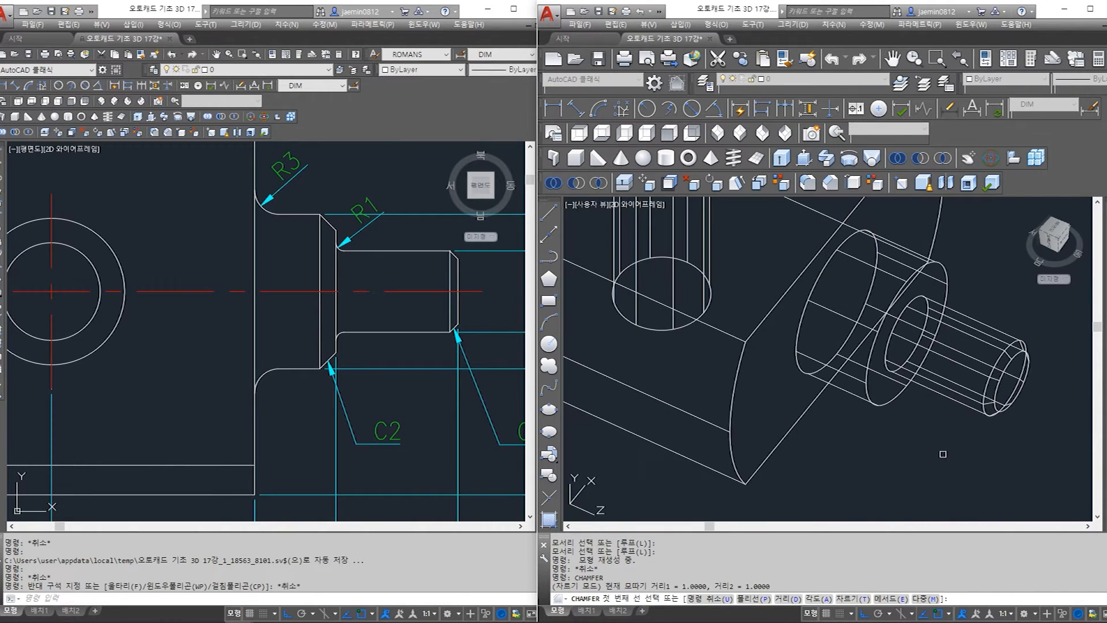
{"action": "left_click", "coordinate": [897, 397]}
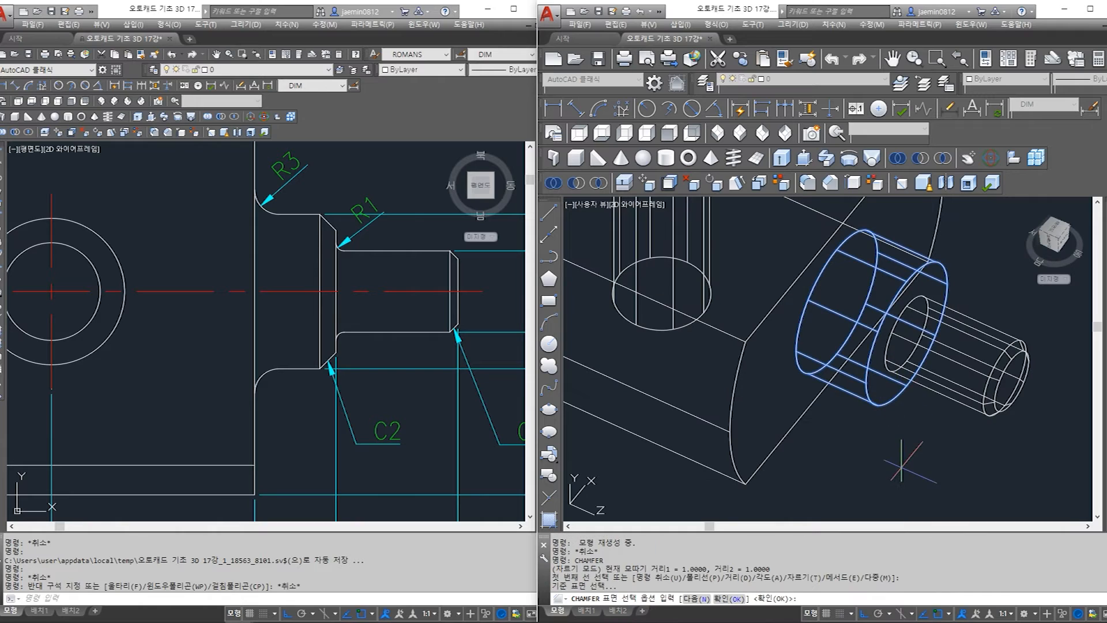
{"action": "key", "text": "Return"}
{"action": "type", "text": "2"}
{"action": "key", "text": "Return"}
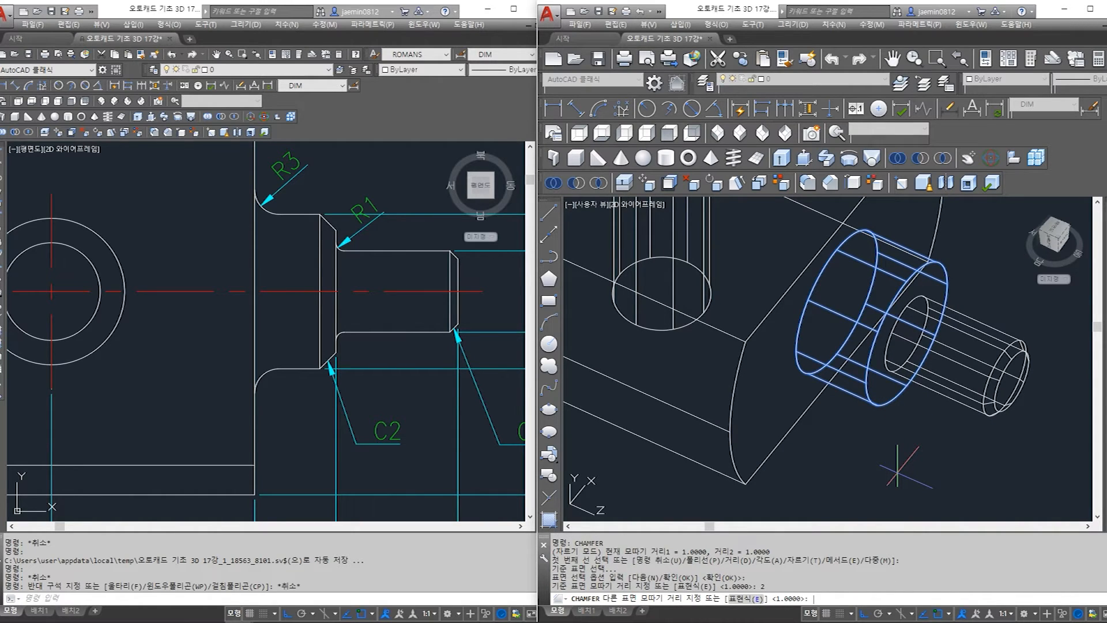
{"action": "key", "text": "Return"}
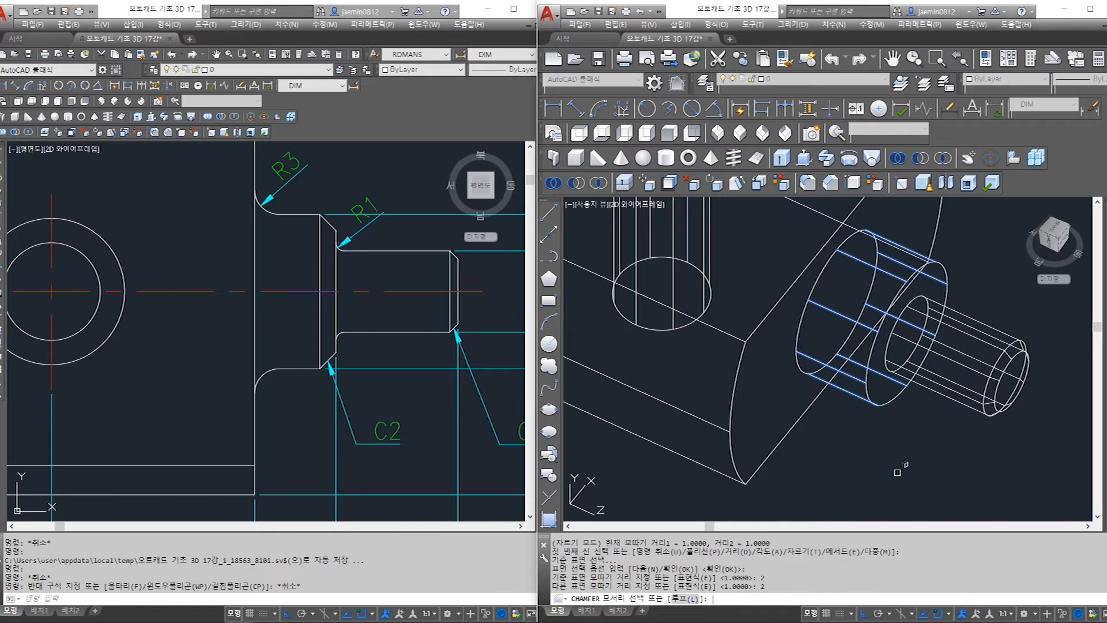
{"action": "left_click", "coordinate": [894, 398]}
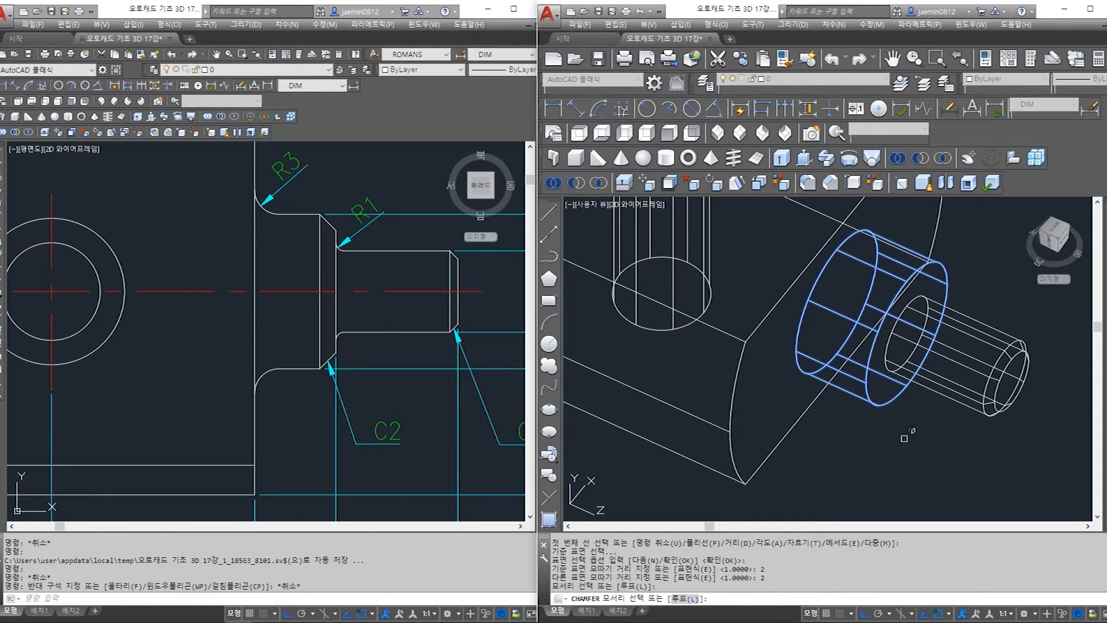
{"action": "key", "text": "Return"}
Chamfer the outer edge of the larger shaft step on the opposite side of the block with both distances set to 2
{"action": "scroll", "coordinate": [904, 438], "scroll_direction": "down", "scroll_amount": 3}
{"action": "scroll", "coordinate": [828, 402], "scroll_direction": "down", "scroll_amount": 2}
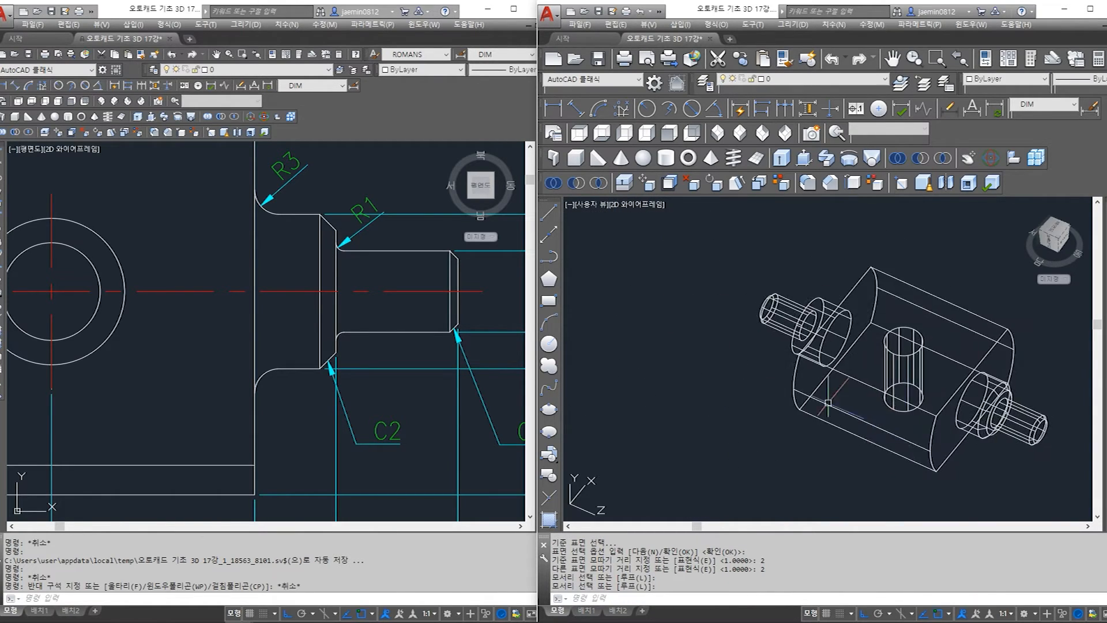
{"action": "scroll", "coordinate": [783, 341], "scroll_direction": "up", "scroll_amount": 2}
{"action": "middle_click_drag", "start_coordinate": [852, 385], "coordinate": [756, 390]}
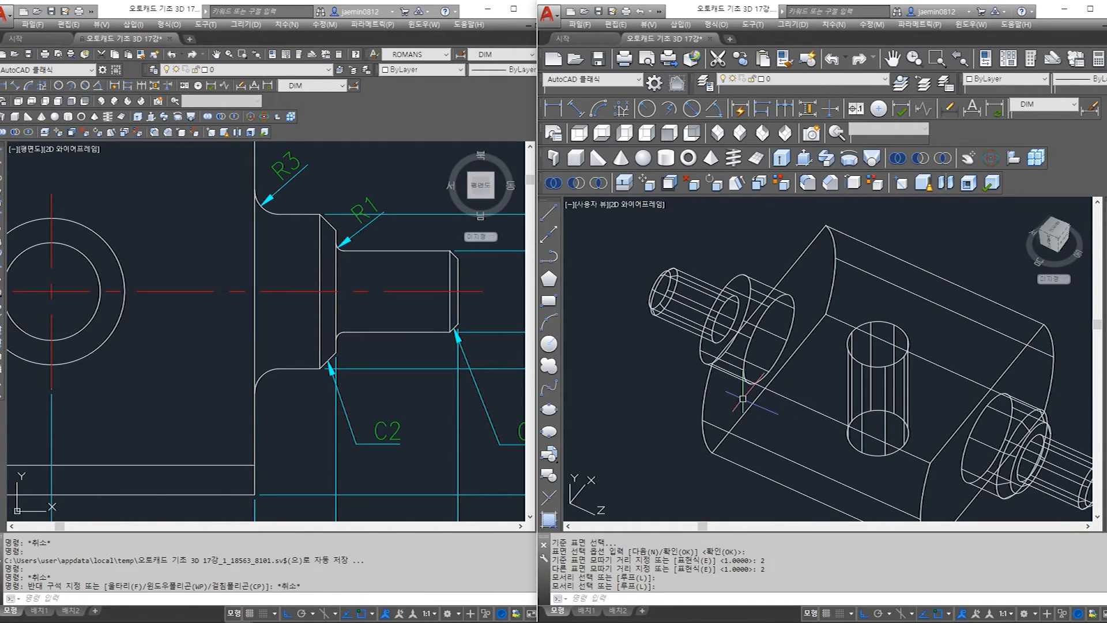
{"action": "middle_click_drag", "start_coordinate": [738, 398], "coordinate": [817, 369], "text": "shift"}
{"action": "scroll", "coordinate": [750, 395], "scroll_direction": "up", "scroll_amount": 4}
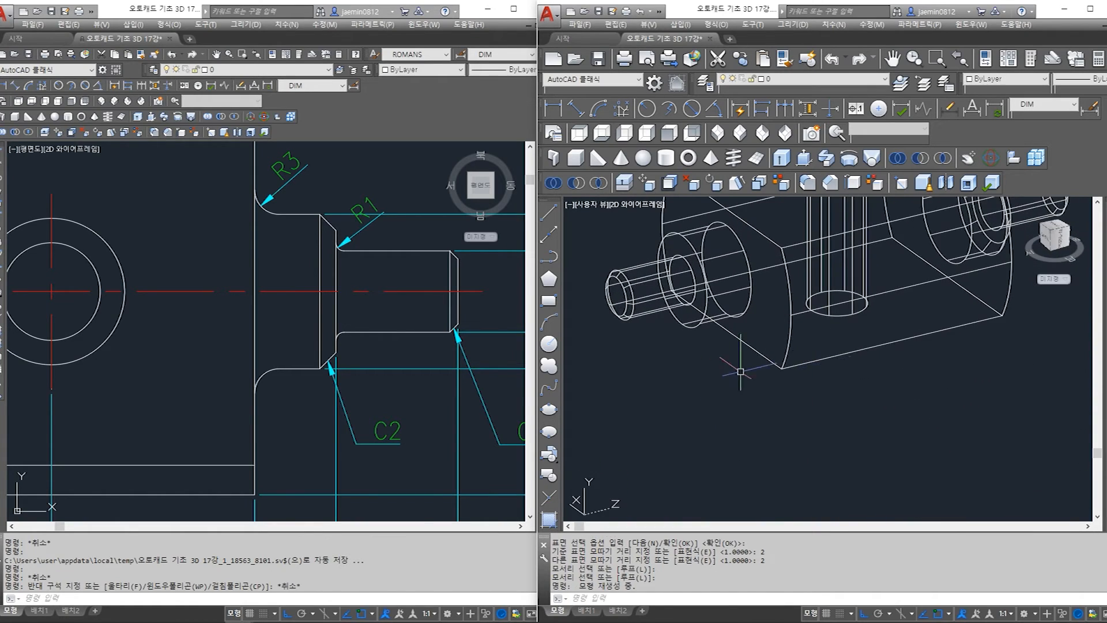
{"action": "scroll", "coordinate": [759, 412], "scroll_direction": "up", "scroll_amount": 2}
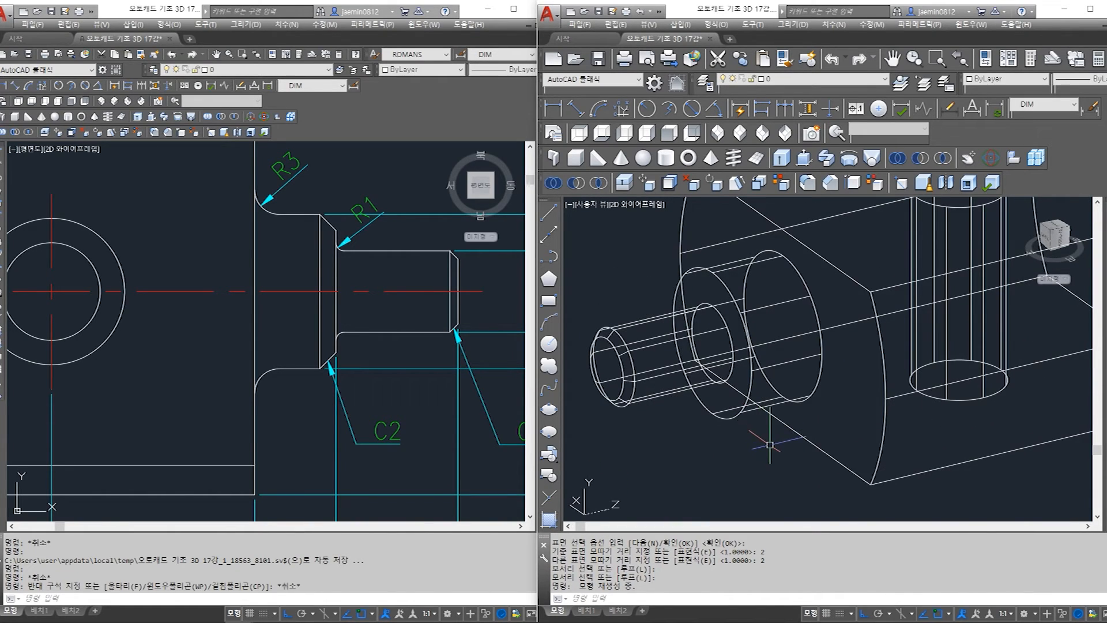
{"action": "scroll", "coordinate": [756, 435], "scroll_direction": "down", "scroll_amount": 2}
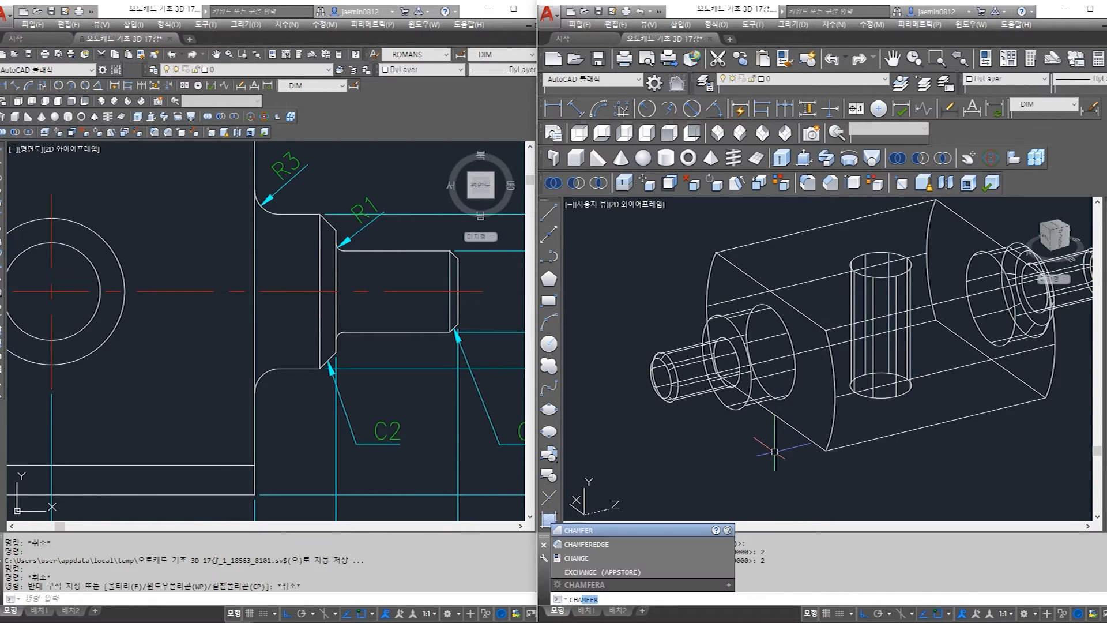
{"action": "key", "text": "Return"}
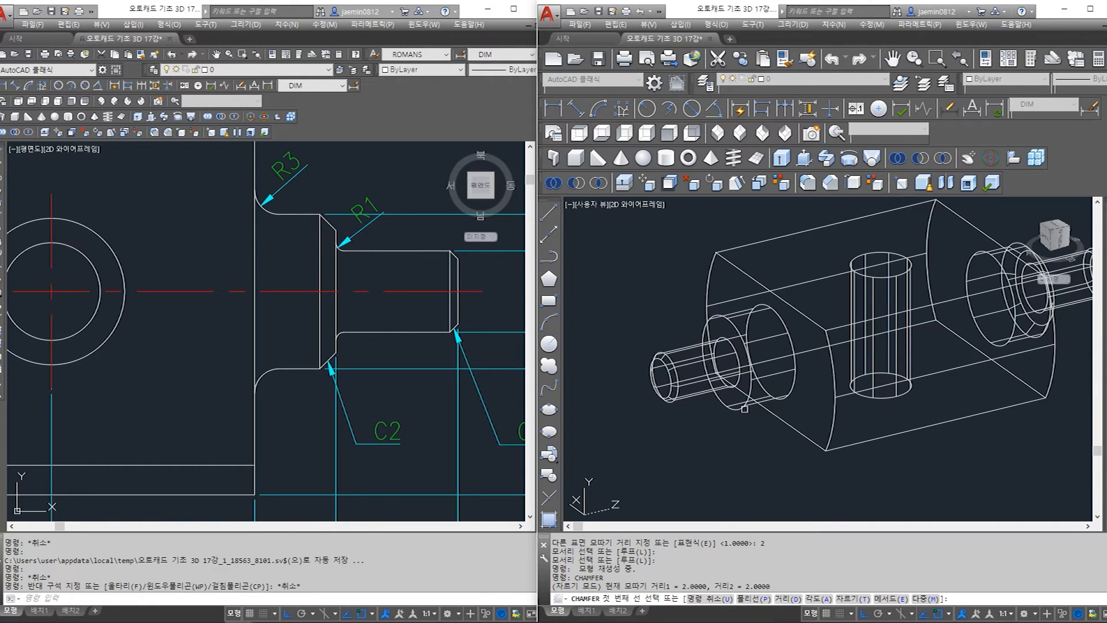
{"action": "left_click", "coordinate": [722, 399]}
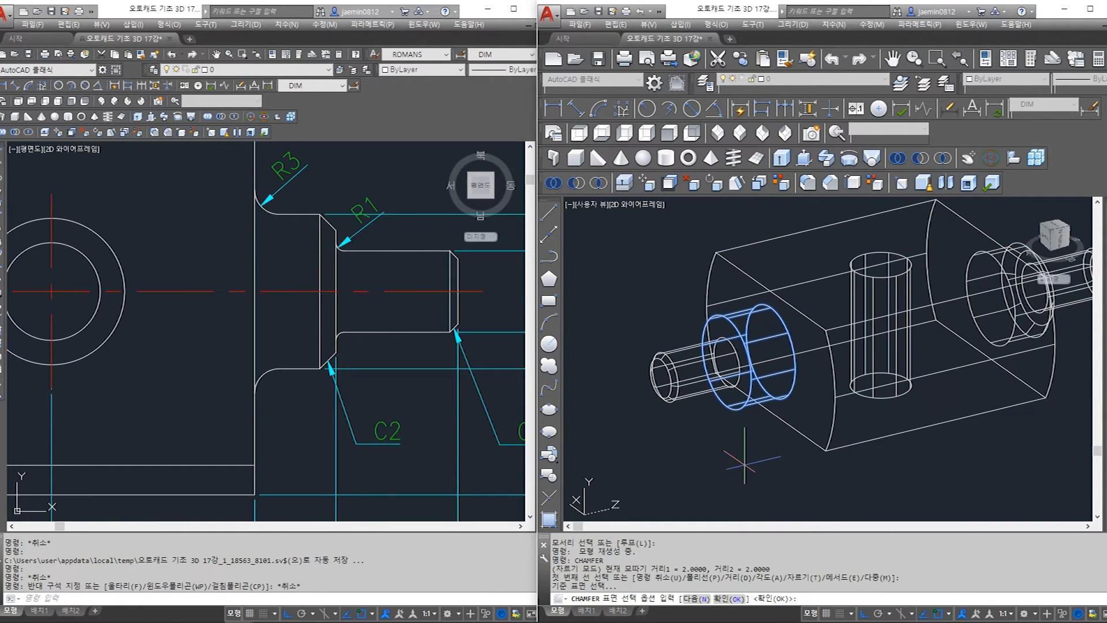
{"action": "key", "text": "Return"}
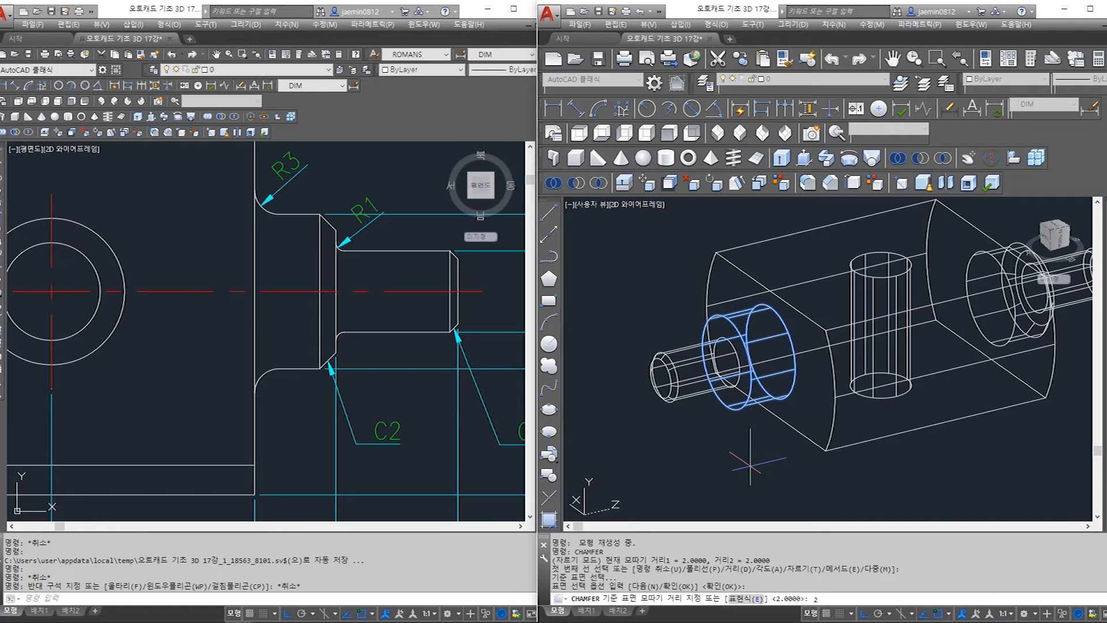
{"action": "type", "text": "2"}
{"action": "key", "text": "Return"}
{"action": "type", "text": "2"}
{"action": "key", "text": "Return"}
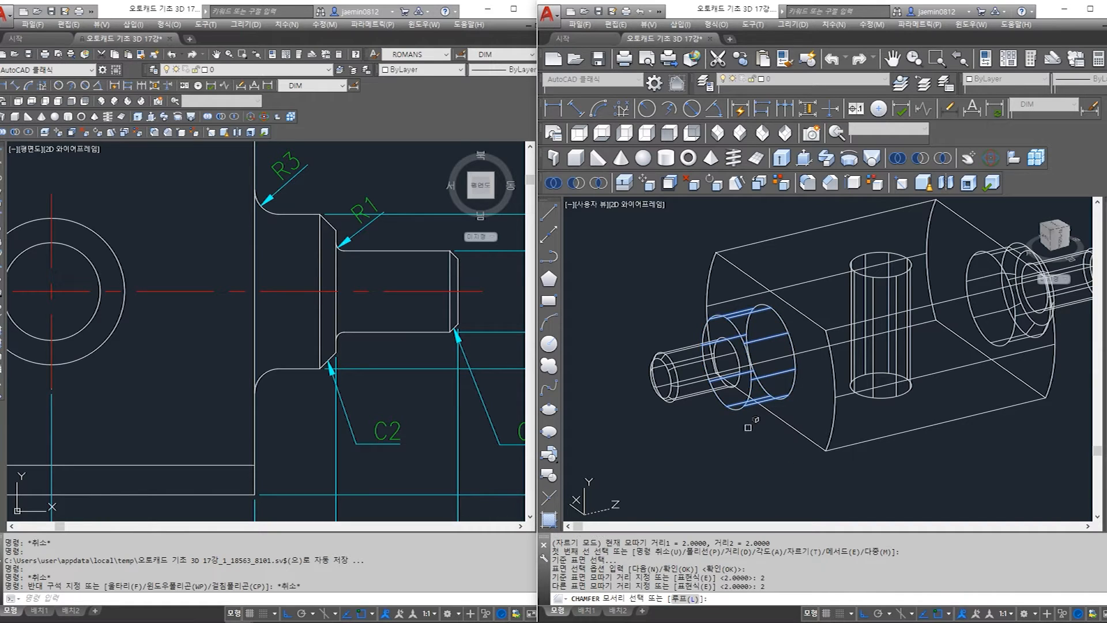
{"action": "left_click", "coordinate": [725, 398]}
{"action": "key", "text": "Return"}
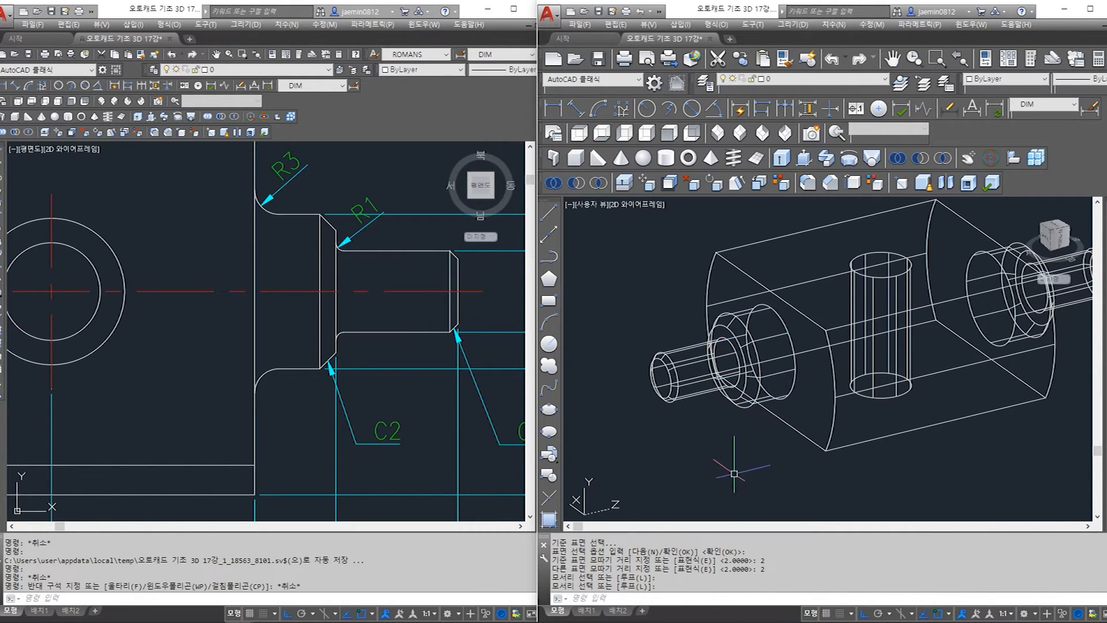
Examine the fillet radii at both shaft ends in the reference drawing, where the larger steps meet the block and the smaller shafts
{"action": "scroll", "coordinate": [724, 464], "scroll_direction": "down", "scroll_amount": 3}
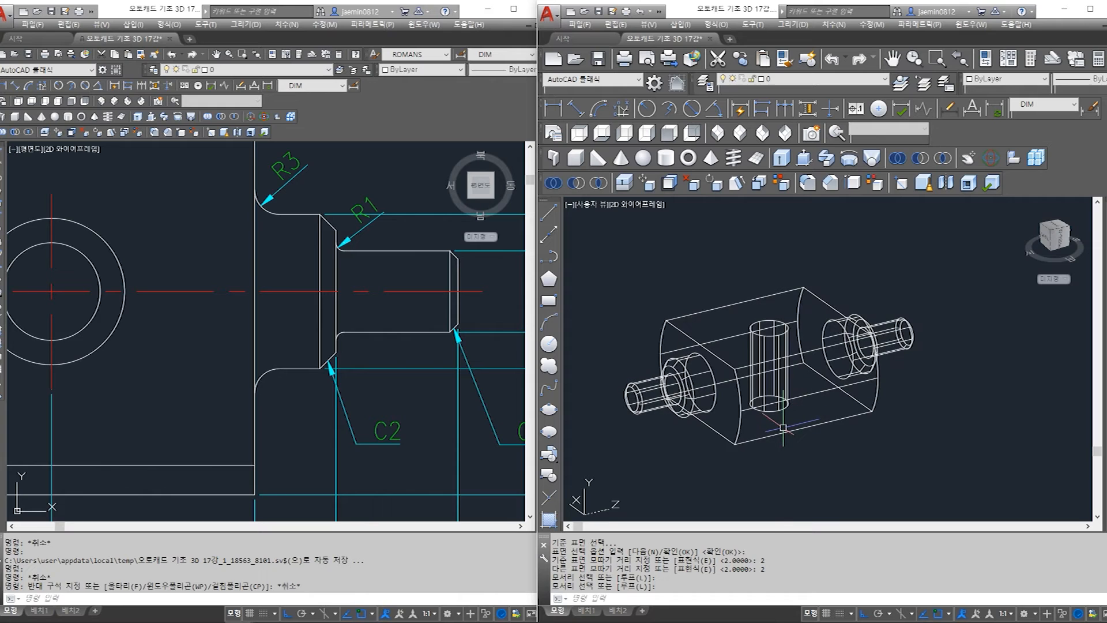
{"action": "middle_click_drag", "start_coordinate": [288, 357], "coordinate": [427, 360]}
{"action": "scroll", "coordinate": [427, 360], "scroll_direction": "down", "scroll_amount": 2}
{"action": "middle_click_drag", "start_coordinate": [199, 370], "coordinate": [297, 373]}
{"action": "scroll", "coordinate": [294, 301], "scroll_direction": "up", "scroll_amount": 2}
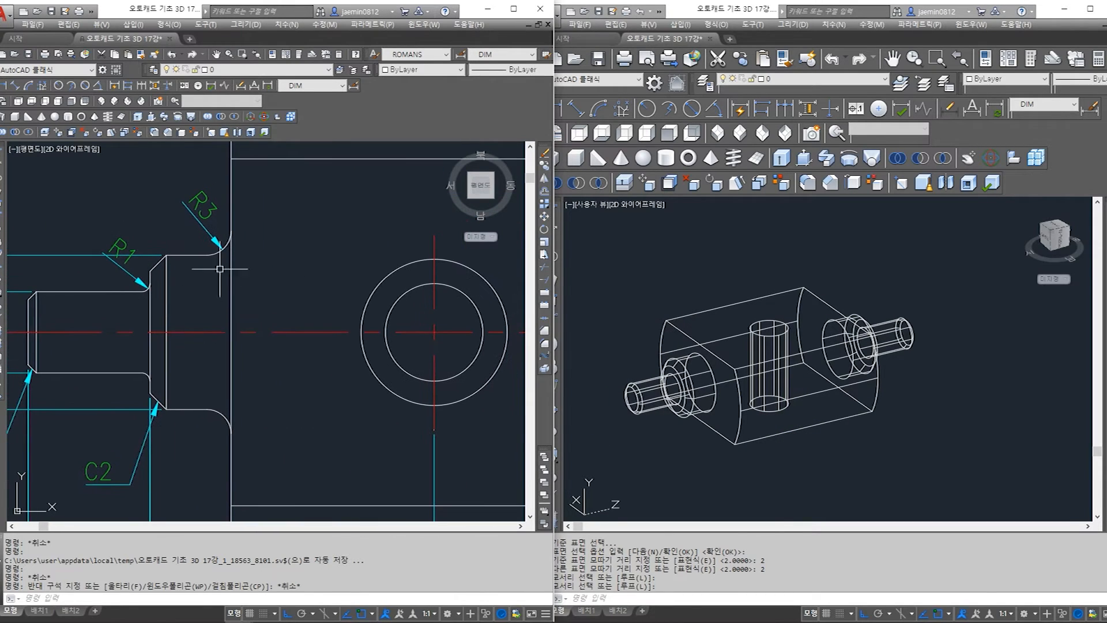
{"action": "middle_click_drag", "start_coordinate": [481, 320], "coordinate": [271, 330]}
{"action": "middle_click_drag", "start_coordinate": [332, 313], "coordinate": [267, 330]}
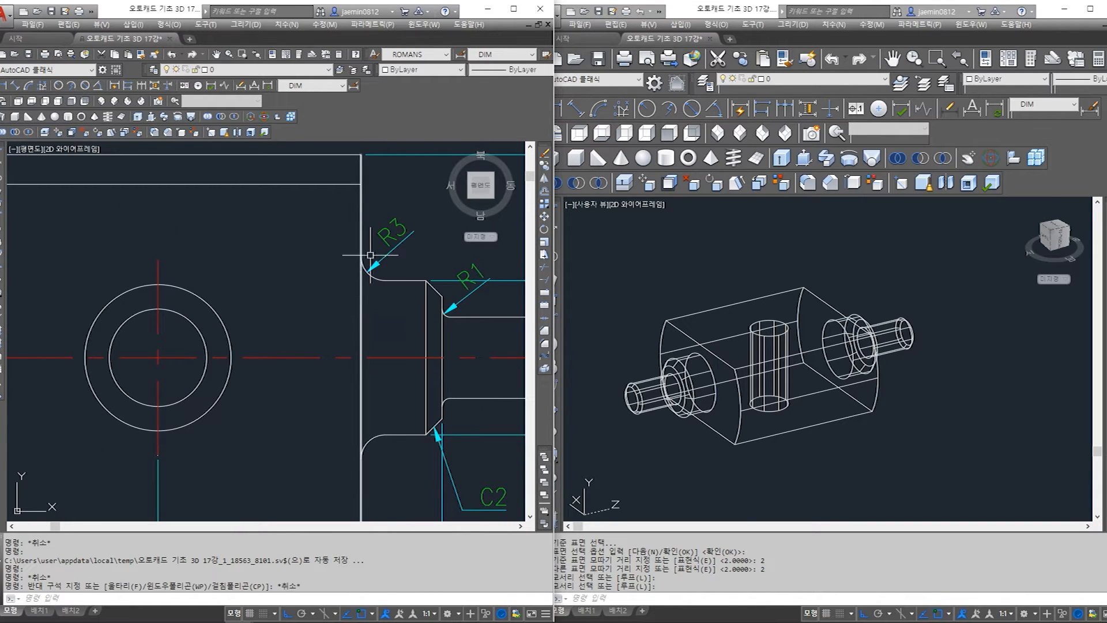
{"action": "middle_click_drag", "start_coordinate": [173, 308], "coordinate": [418, 317]}
{"action": "middle_click_drag", "start_coordinate": [237, 324], "coordinate": [292, 316]}
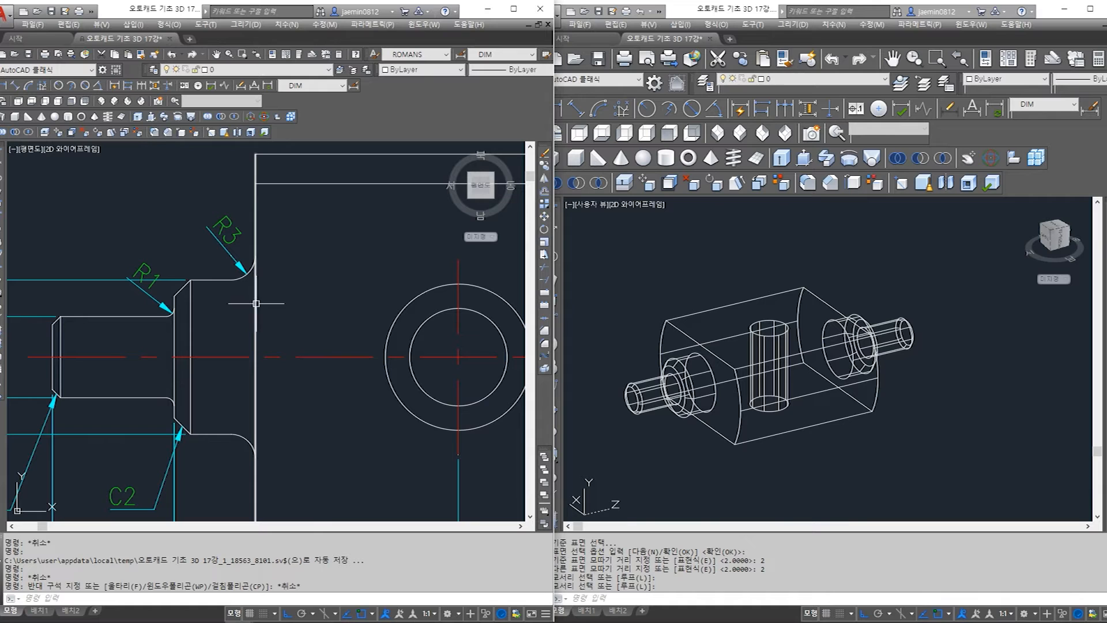
Fillet the circular edges where the larger shaft steps meet the block on both sides with radius 3
{"action": "left_click", "coordinate": [709, 410]}
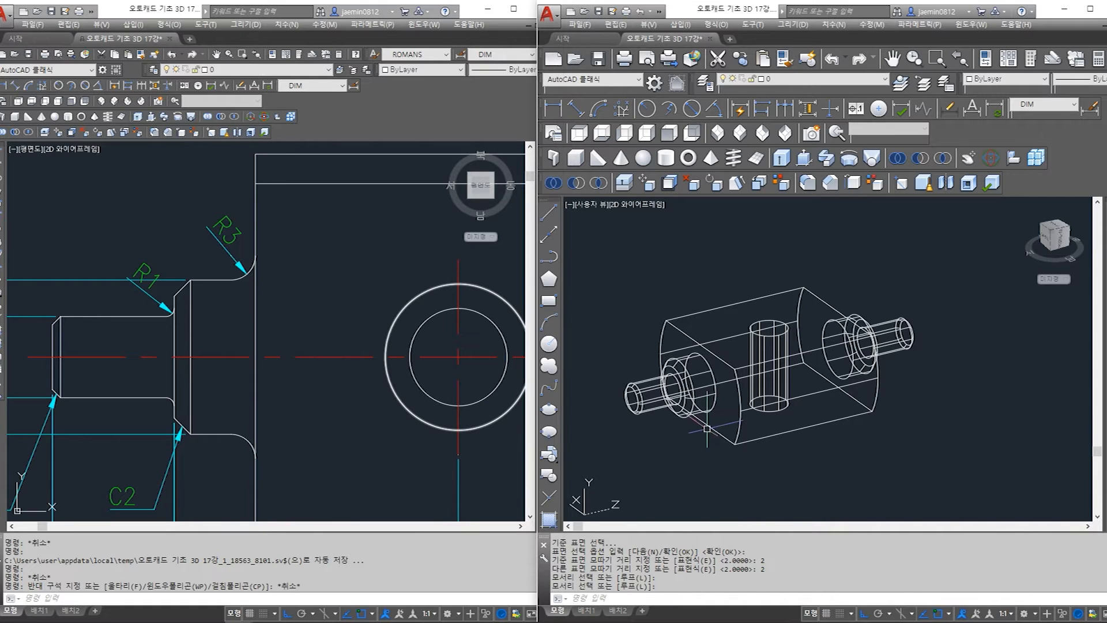
{"action": "scroll", "coordinate": [709, 407], "scroll_direction": "up", "scroll_amount": 2}
{"action": "key", "text": "Escape"}
{"action": "middle_click_drag", "start_coordinate": [841, 492], "coordinate": [840, 486]}
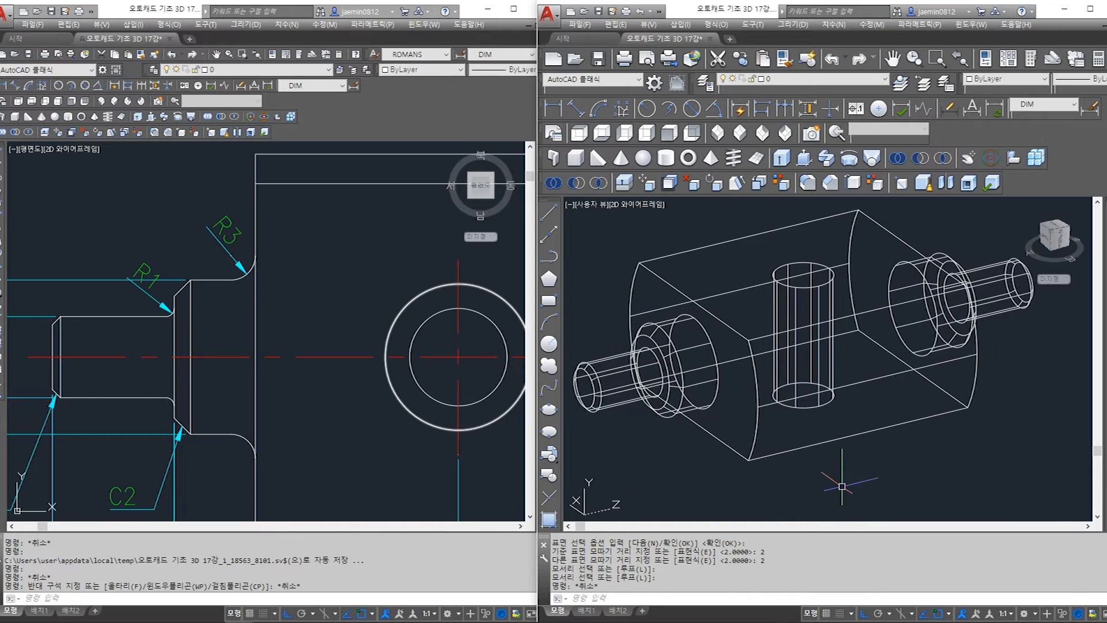
{"action": "type", "text": "f"}
{"action": "key", "text": "Return"}
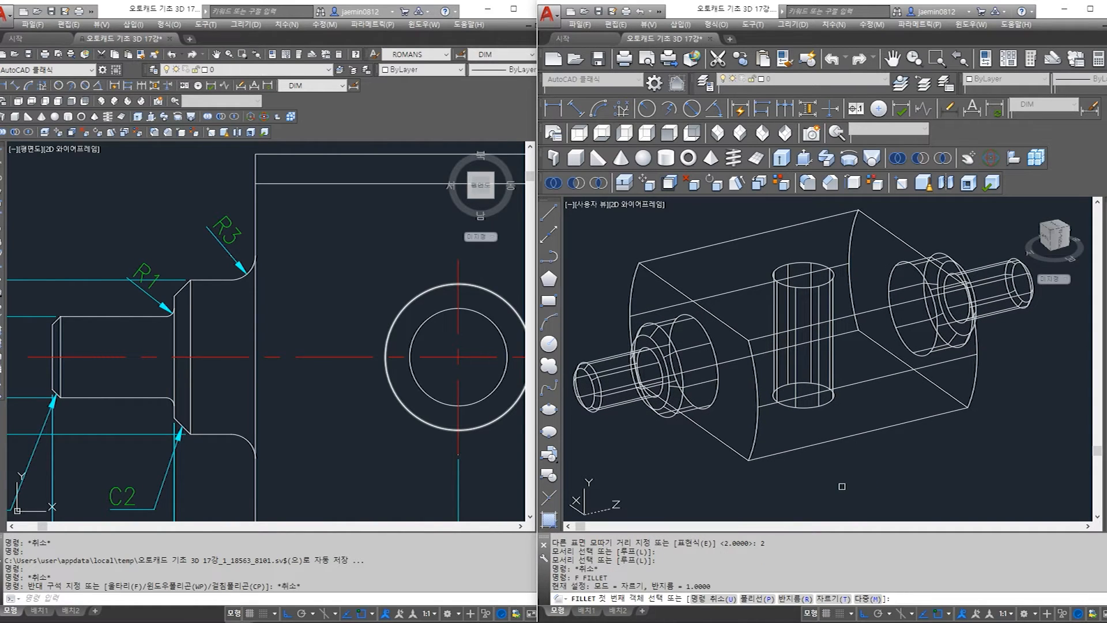
{"action": "type", "text": "r"}
{"action": "key", "text": "Return"}
{"action": "type", "text": "3"}
{"action": "key", "text": "Return"}
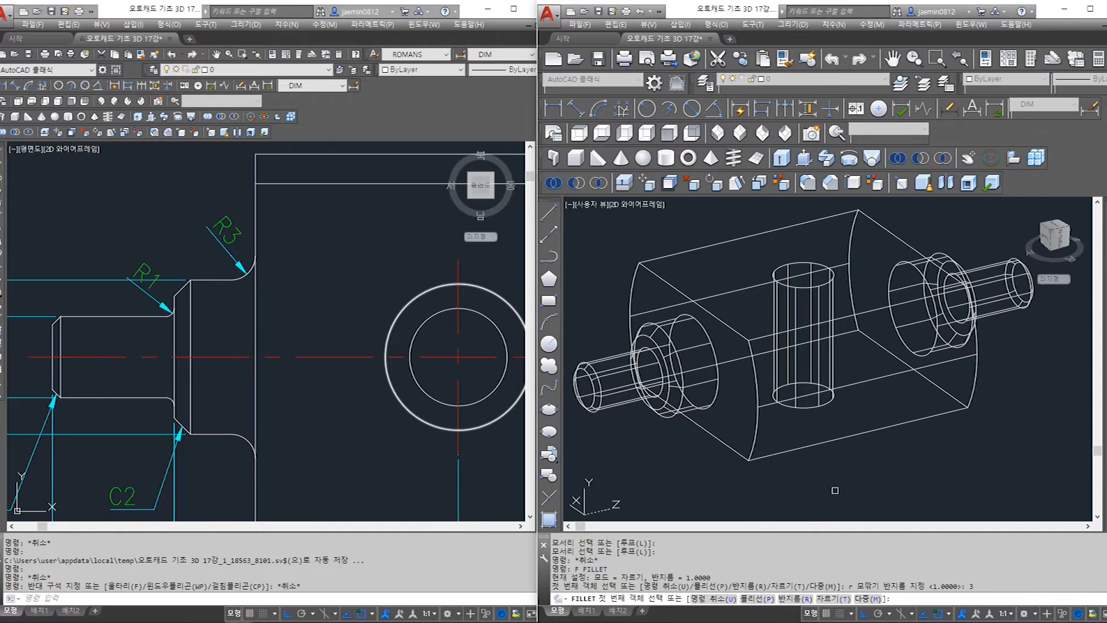
{"action": "left_click", "coordinate": [716, 387]}
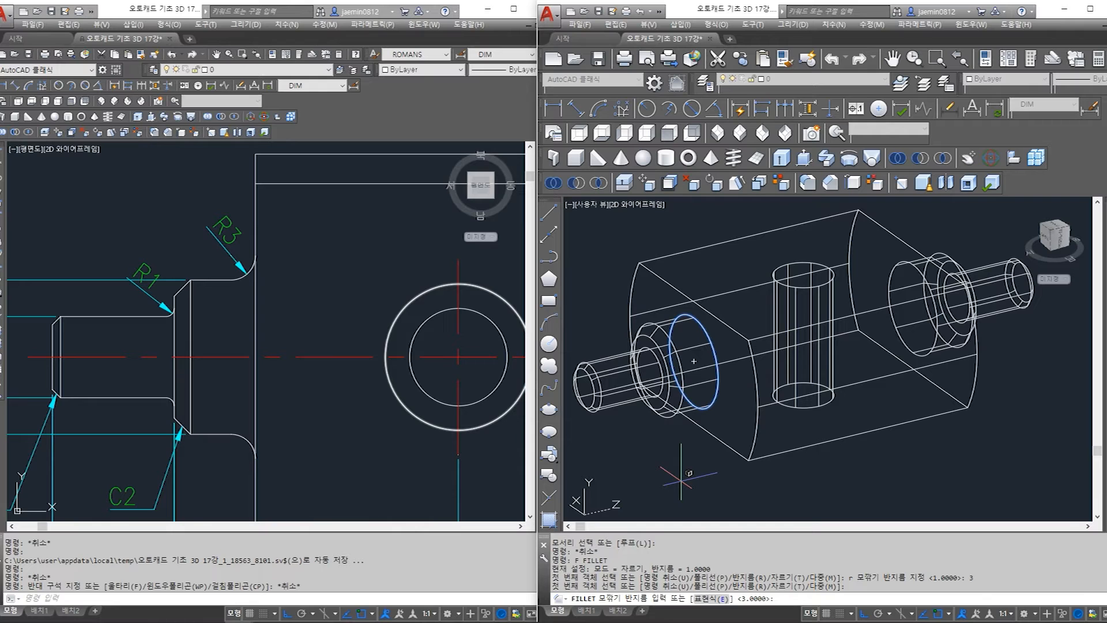
{"action": "key", "text": "Return"}
{"action": "middle_click_drag", "start_coordinate": [920, 479], "coordinate": [938, 413], "text": "shift"}
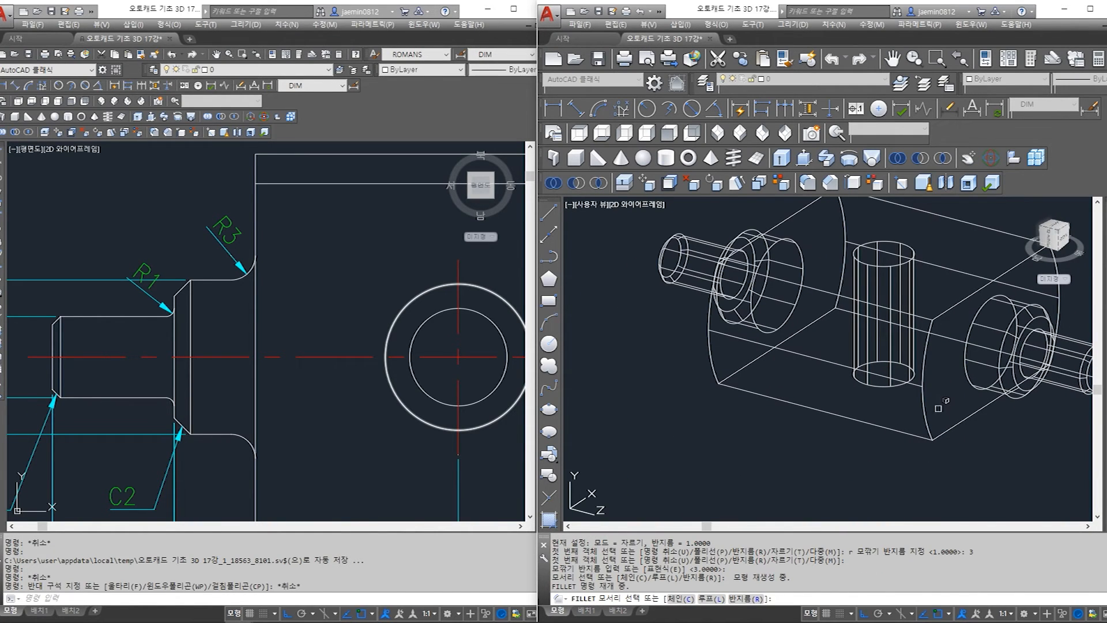
{"action": "left_click", "coordinate": [978, 312]}
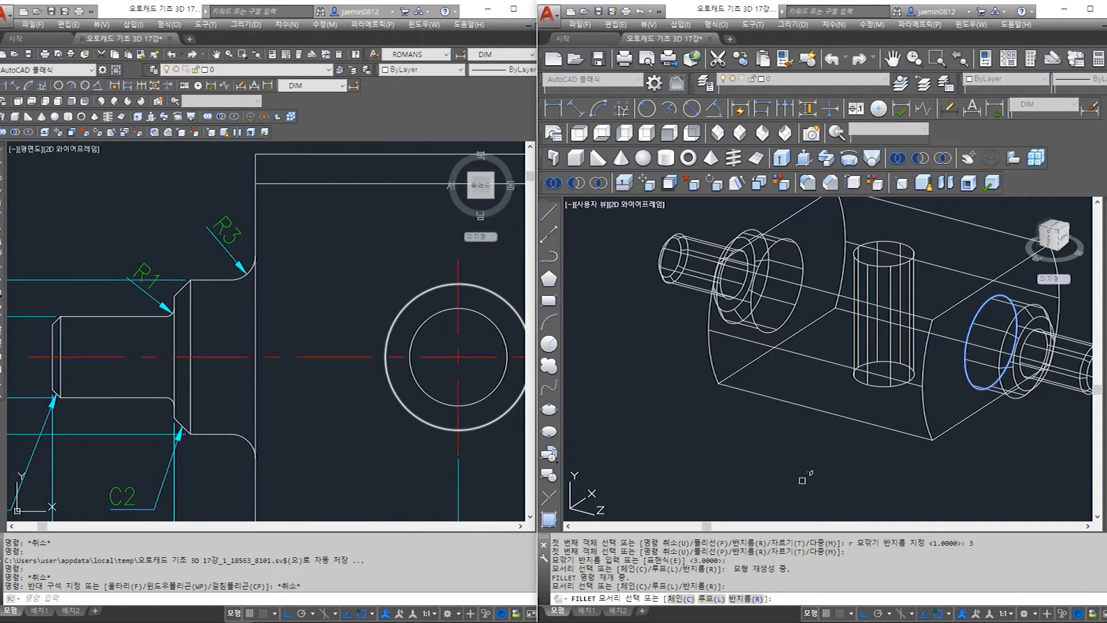
Apply the 3 mm fillet to the selected edges where the two shaft collars meet the block's end faces
{"action": "key", "text": "Return"}
{"action": "scroll", "coordinate": [802, 480], "scroll_direction": "down", "scroll_amount": 3}
{"action": "middle_click_drag", "start_coordinate": [803, 480], "coordinate": [845, 467], "text": "shift"}
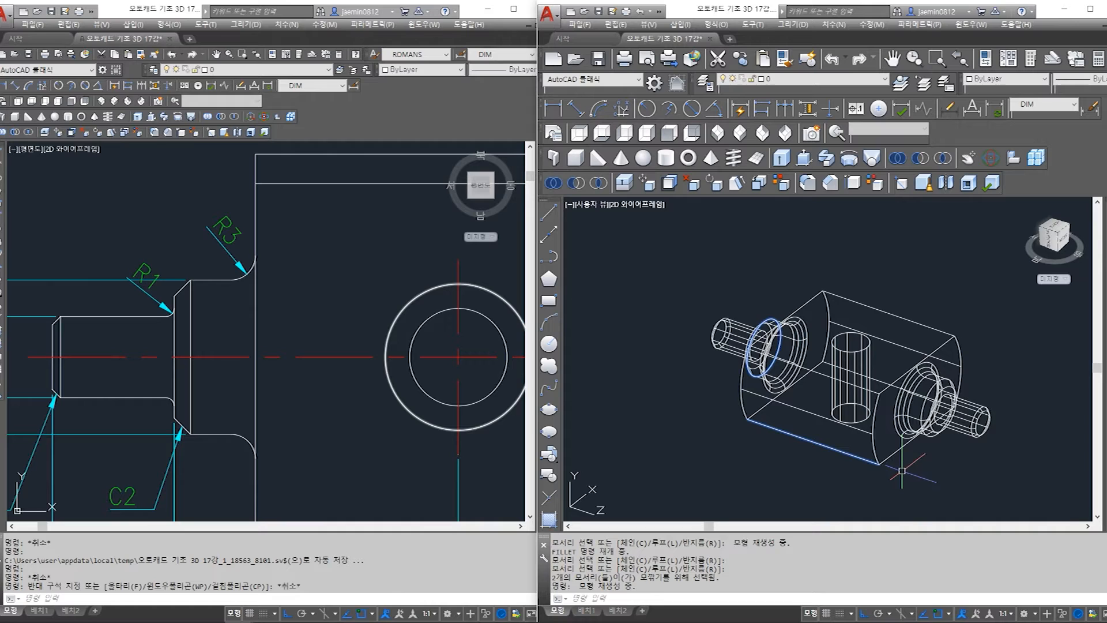
Examine the shaft end of the model and the fillet radii called out for it in the reference drawing
{"action": "scroll", "coordinate": [938, 461], "scroll_direction": "up", "scroll_amount": 4}
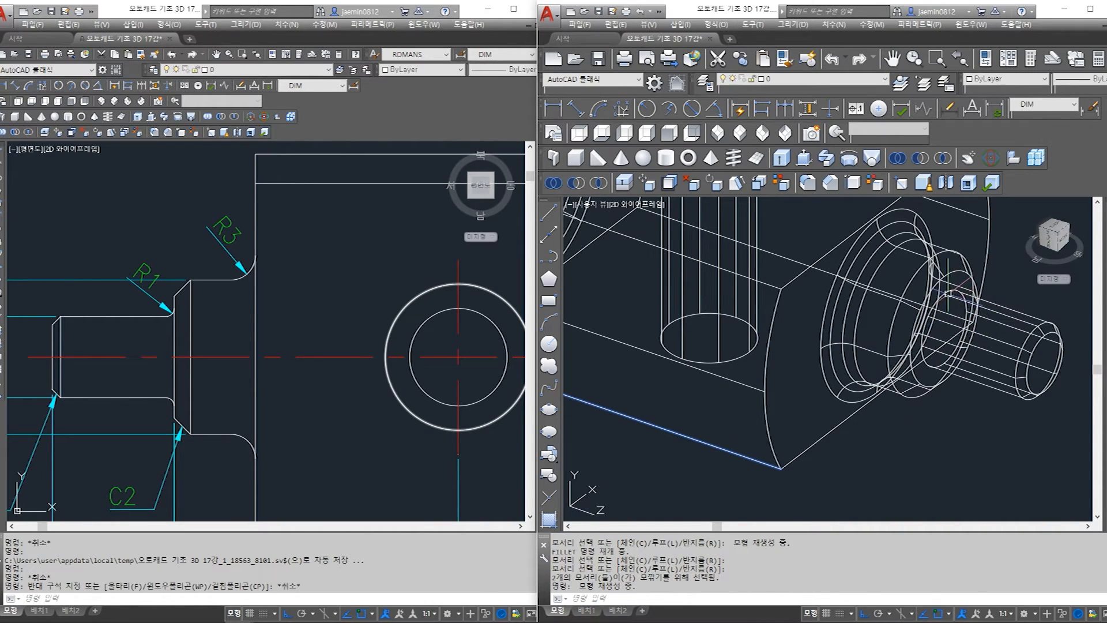
{"action": "middle_click_drag", "start_coordinate": [186, 372], "coordinate": [236, 373]}
{"action": "scroll", "coordinate": [315, 350], "scroll_direction": "down", "scroll_amount": 2}
{"action": "middle_click_drag", "start_coordinate": [315, 350], "coordinate": [44, 355]}
{"action": "scroll", "coordinate": [371, 335], "scroll_direction": "up", "scroll_amount": 2}
{"action": "scroll", "coordinate": [370, 335], "scroll_direction": "up", "scroll_amount": 2}
{"action": "scroll", "coordinate": [371, 335], "scroll_direction": "down", "scroll_amount": 2}
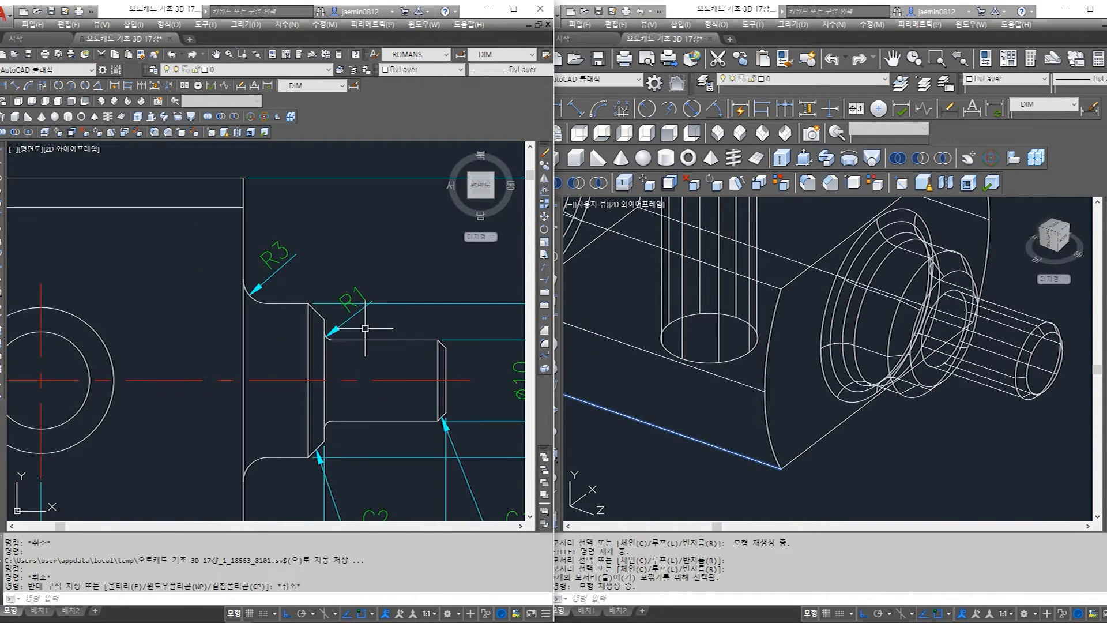
{"action": "left_click", "coordinate": [931, 438]}
{"action": "scroll", "coordinate": [931, 439], "scroll_direction": "down", "scroll_amount": 5}
{"action": "scroll", "coordinate": [975, 427], "scroll_direction": "up", "scroll_amount": 4}
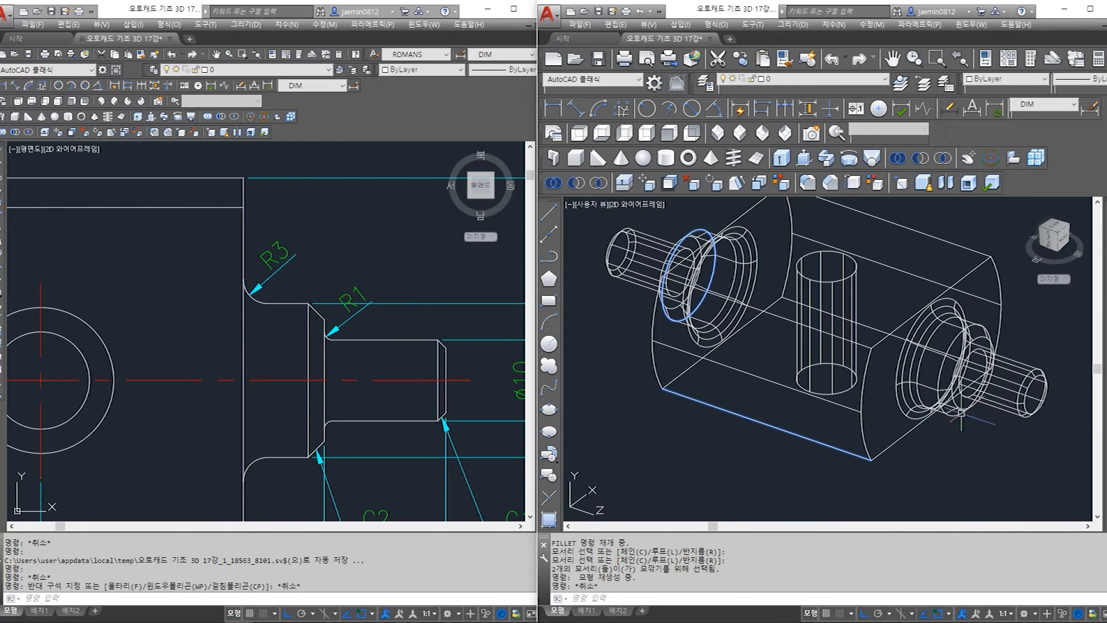
Change the 3D model's visual style to Conceptual with the SHADEMODE command
{"action": "key", "text": "Escape"}
{"action": "type", "text": "sha"}
{"action": "key", "text": "Return"}
{"action": "type", "text": "c"}
{"action": "key", "text": "Return"}
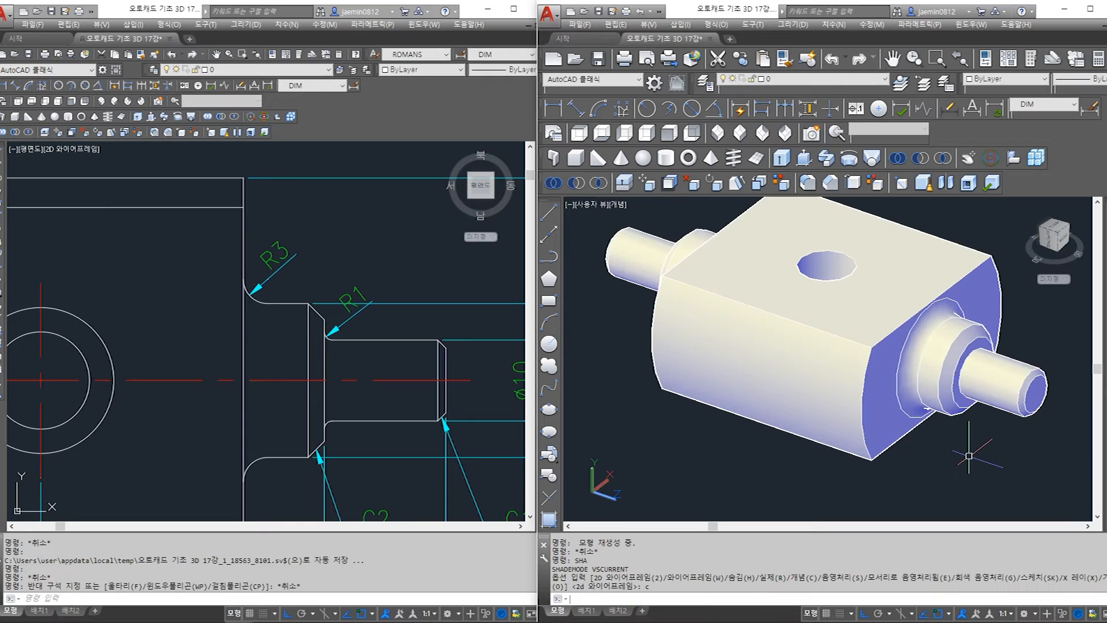
{"action": "middle_click_drag", "start_coordinate": [946, 452], "coordinate": [911, 463]}
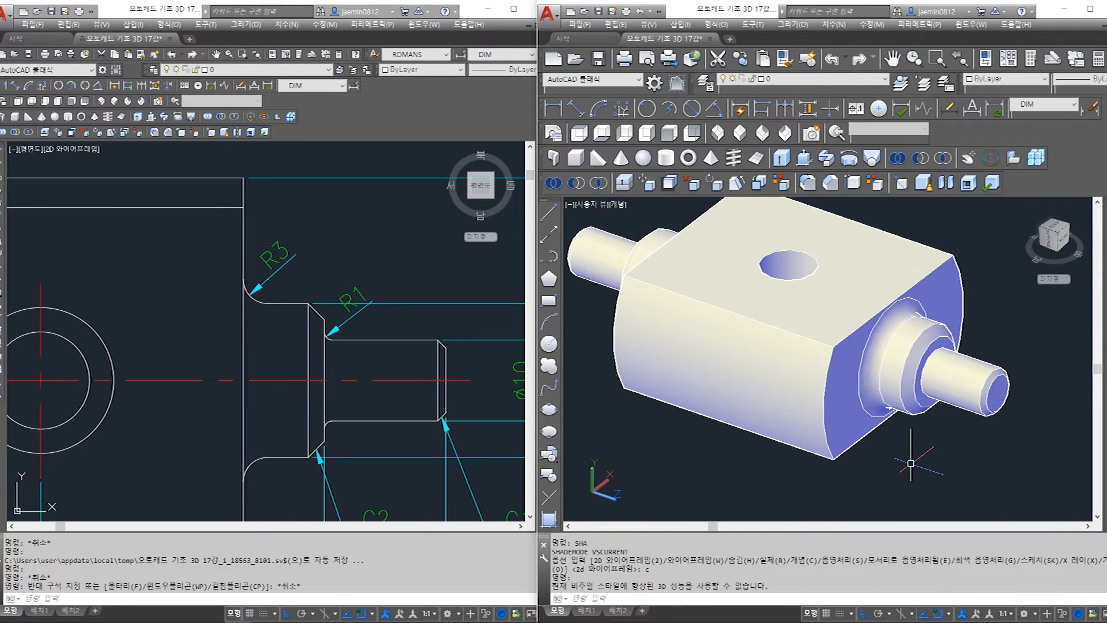
Start a fillet with a 1 mm radius on the edge where the first thin shaft meets its collar
{"action": "type", "text": "f"}
{"action": "key", "text": "Return"}
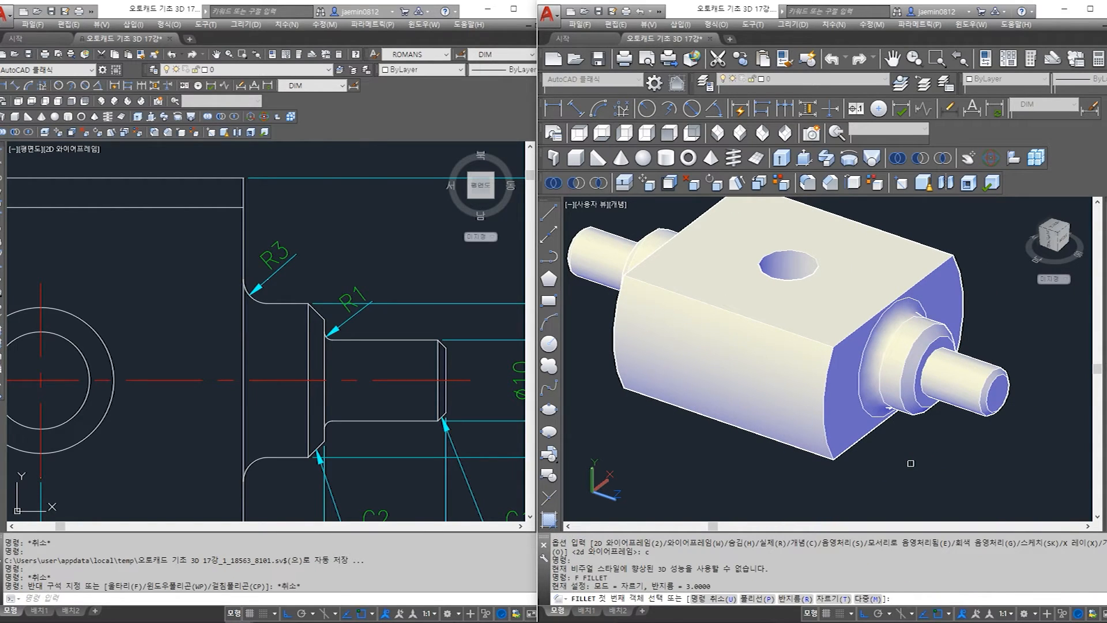
{"action": "type", "text": "r"}
{"action": "key", "text": "Return"}
{"action": "type", "text": "1"}
{"action": "key", "text": "Return"}
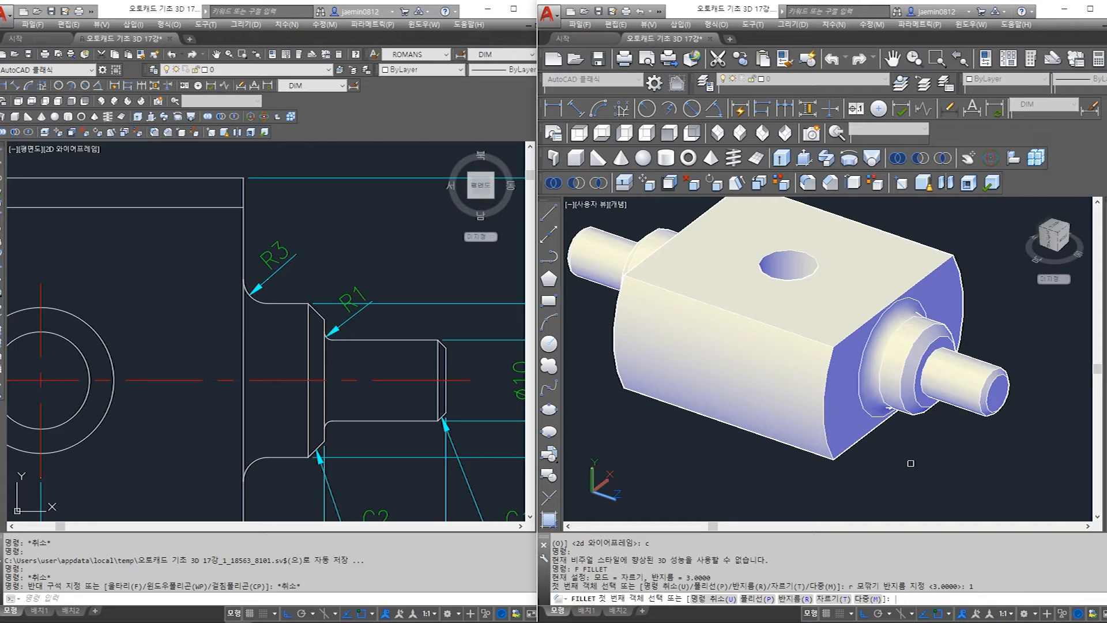
{"action": "scroll", "coordinate": [929, 449], "scroll_direction": "up", "scroll_amount": 3}
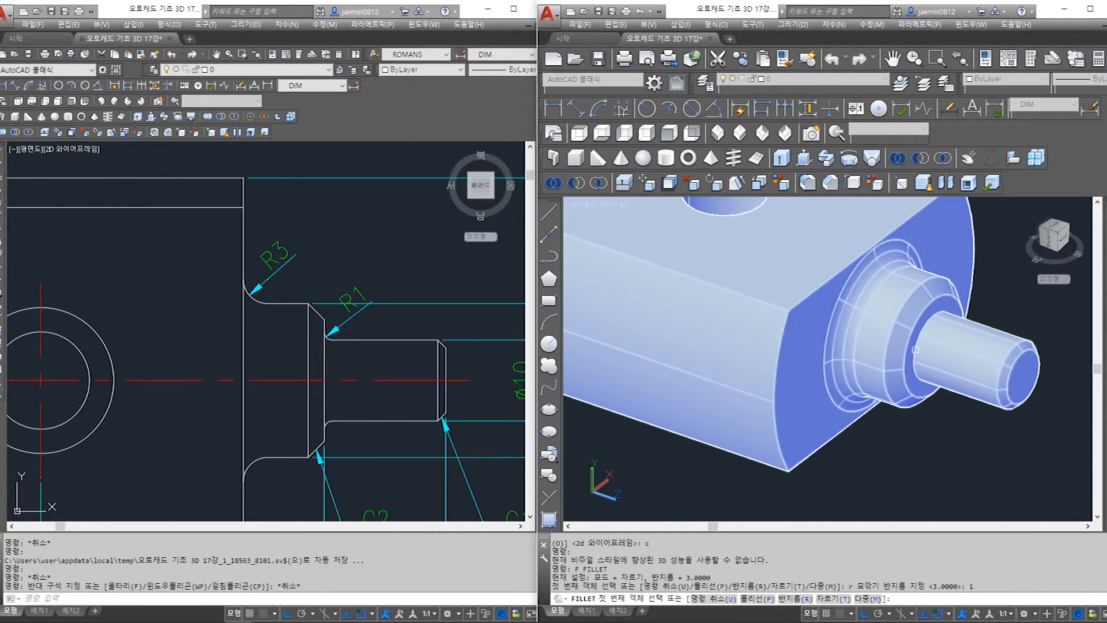
{"action": "left_click", "coordinate": [915, 350]}
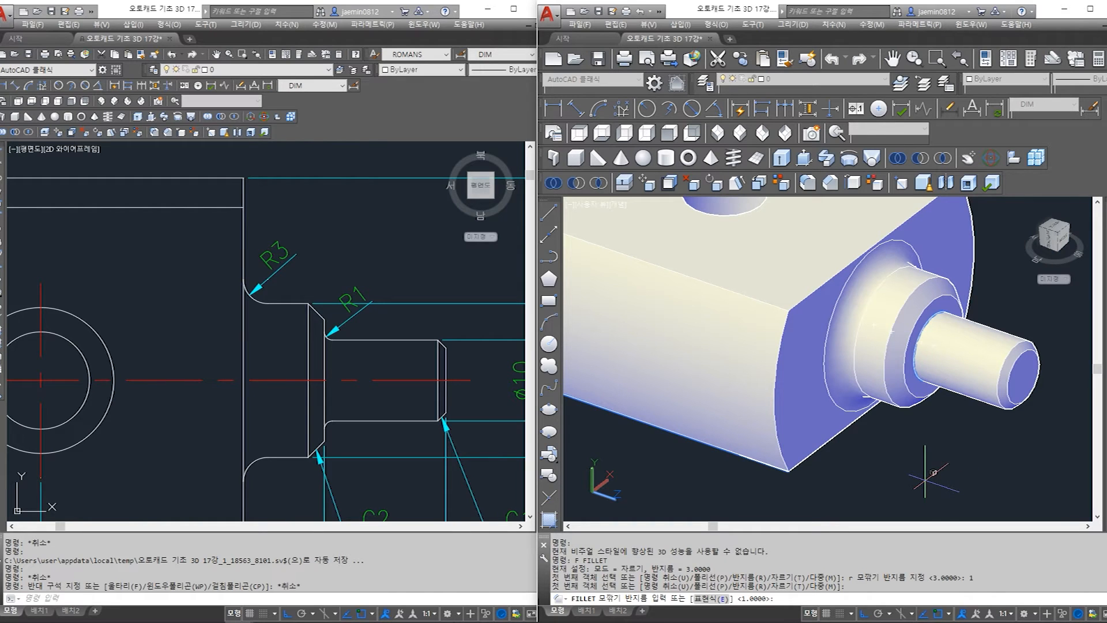
{"action": "key", "text": "Return"}
Add the matching shaft-to-collar edge at the block's opposite end and complete the 1 mm fillet
{"action": "scroll", "coordinate": [927, 471], "scroll_direction": "down", "scroll_amount": 5}
{"action": "middle_click_drag", "start_coordinate": [852, 471], "coordinate": [915, 429], "text": "shift"}
{"action": "scroll", "coordinate": [802, 343], "scroll_direction": "up", "scroll_amount": 5}
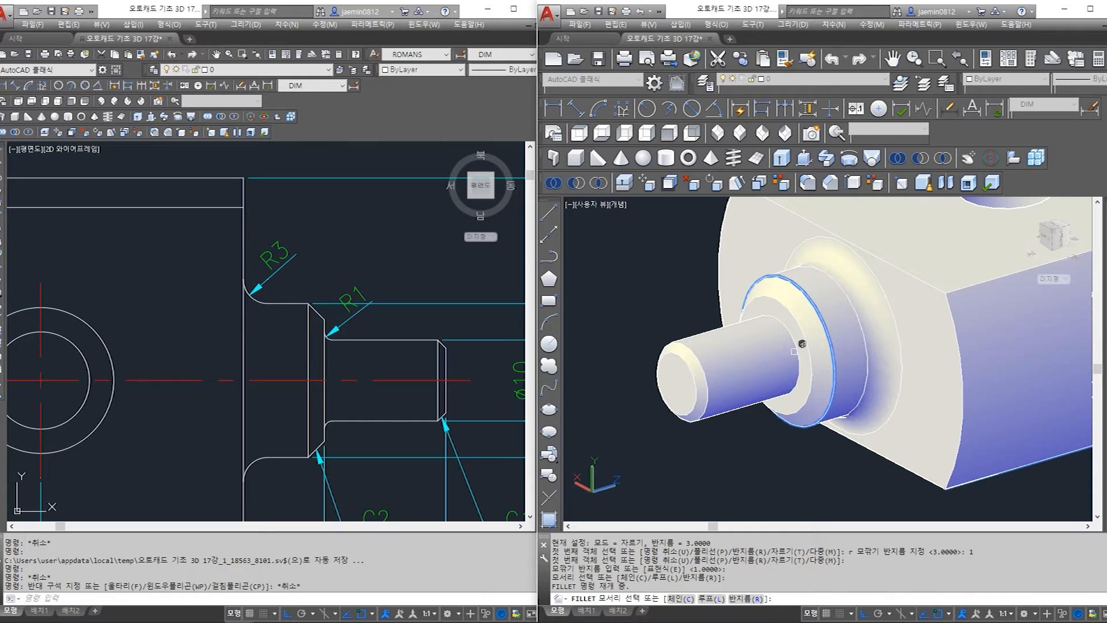
{"action": "left_click", "coordinate": [795, 348]}
{"action": "scroll", "coordinate": [815, 444], "scroll_direction": "down", "scroll_amount": 6}
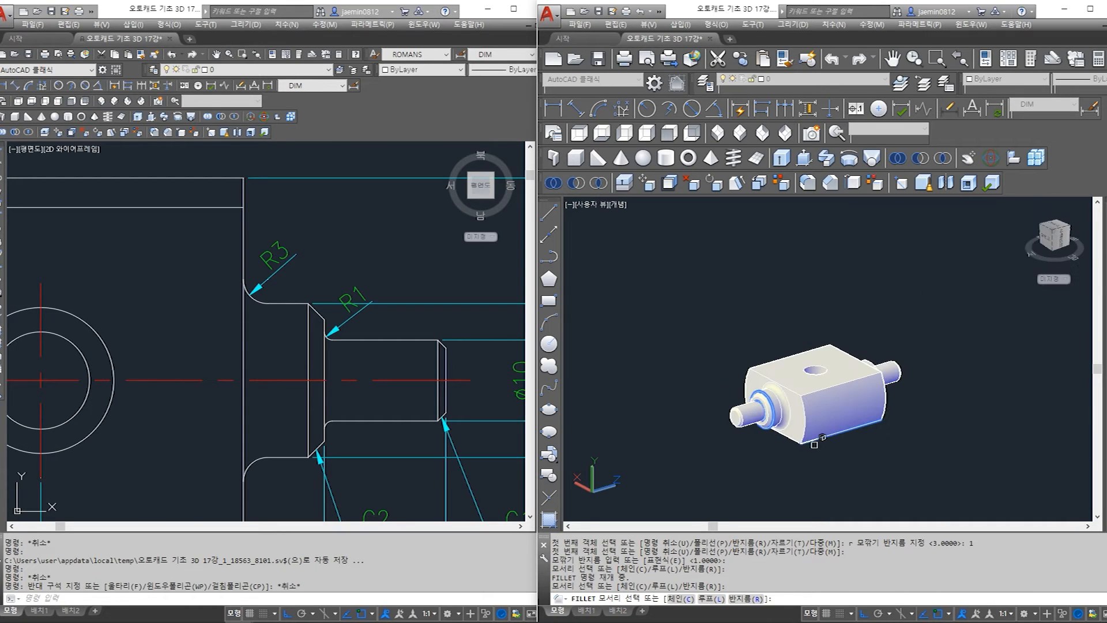
{"action": "key", "text": "Return"}
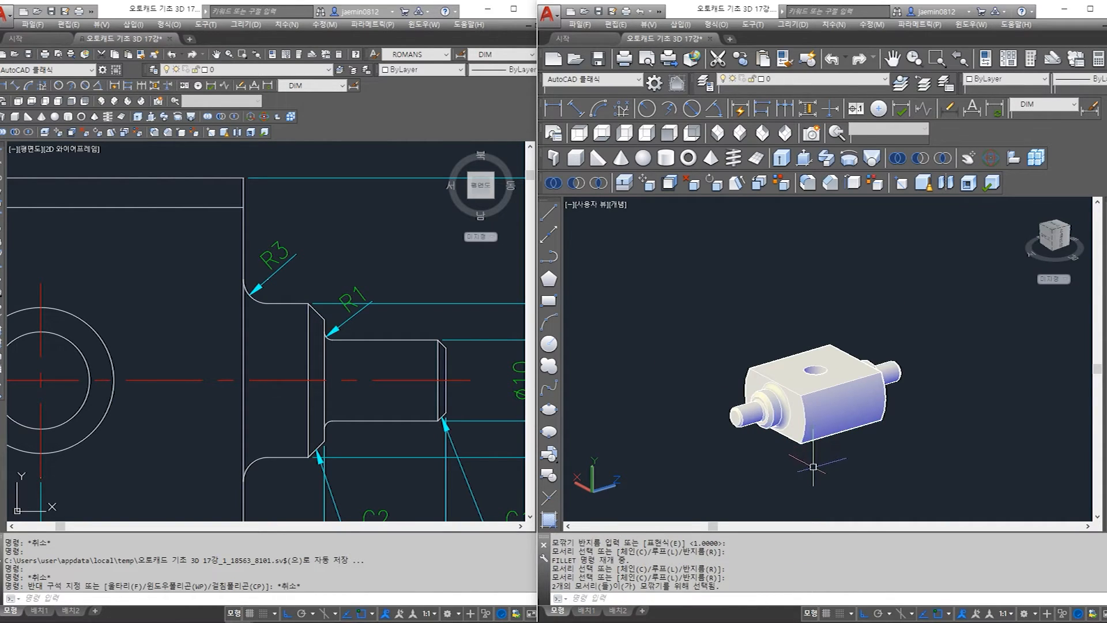
Examine the filleted shaft ends and the chamfer callout for the through hole in the reference drawing's section view
{"action": "scroll", "coordinate": [796, 430], "scroll_direction": "up", "scroll_amount": 5}
{"action": "scroll", "coordinate": [807, 432], "scroll_direction": "down", "scroll_amount": 3}
{"action": "middle_click_drag", "start_coordinate": [970, 466], "coordinate": [836, 428], "text": "shift"}
{"action": "scroll", "coordinate": [819, 413], "scroll_direction": "down", "scroll_amount": 8}
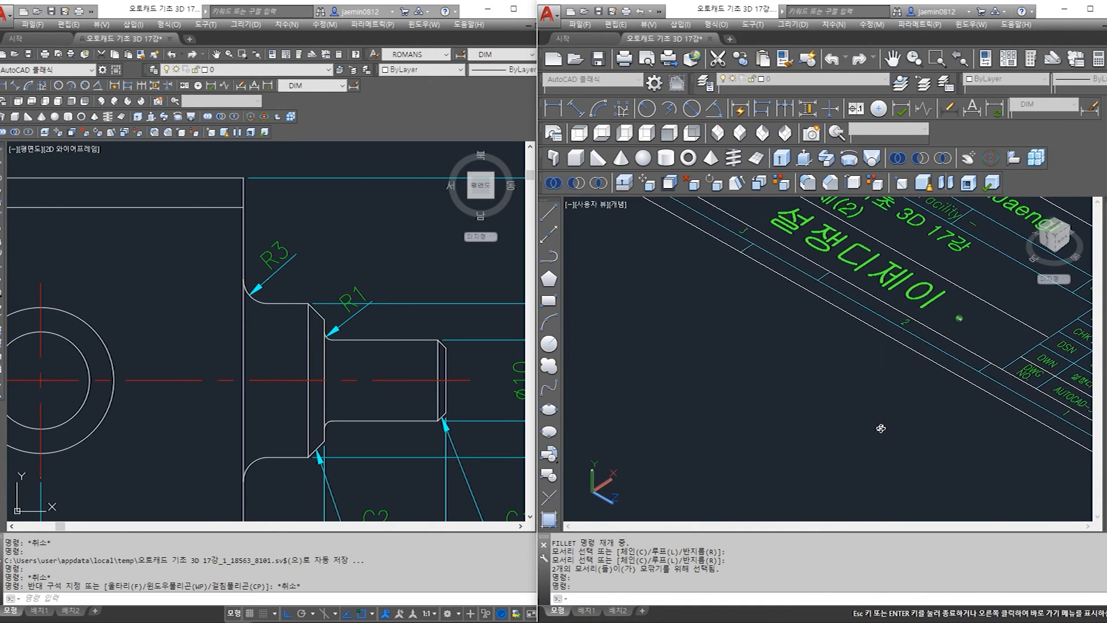
{"action": "scroll", "coordinate": [803, 394], "scroll_direction": "up", "scroll_amount": 8}
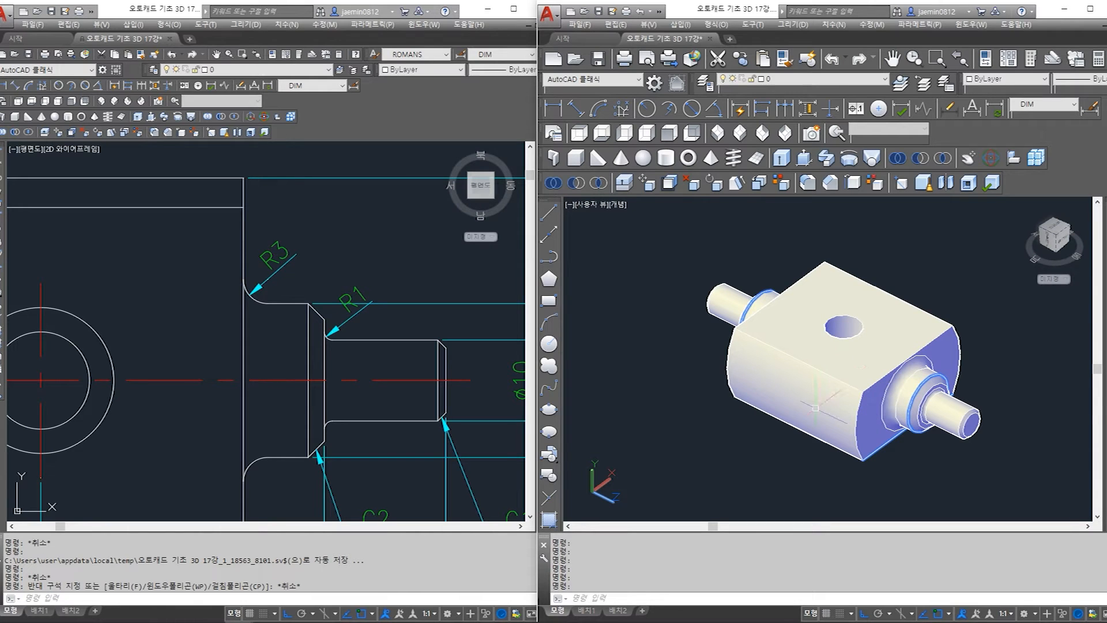
{"action": "left_click", "coordinate": [311, 300]}
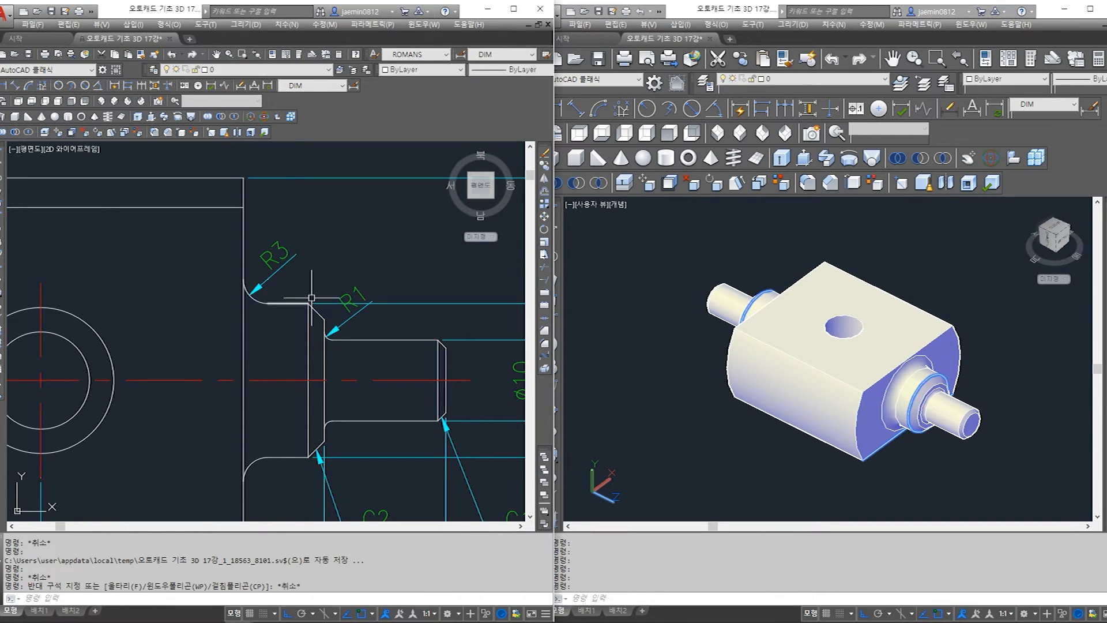
{"action": "scroll", "coordinate": [311, 301], "scroll_direction": "down", "scroll_amount": 6}
{"action": "middle_click_drag", "start_coordinate": [257, 389], "coordinate": [327, 256]}
{"action": "scroll", "coordinate": [310, 361], "scroll_direction": "up", "scroll_amount": 4}
{"action": "middle_click_drag", "start_coordinate": [308, 360], "coordinate": [273, 358]}
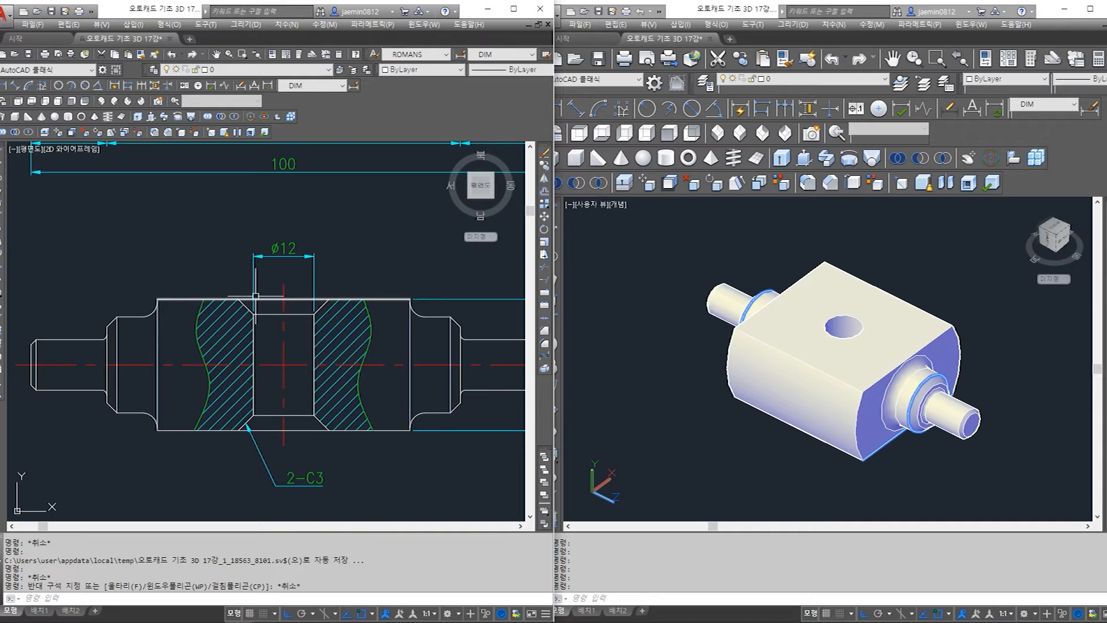
{"action": "left_click", "coordinate": [844, 327]}
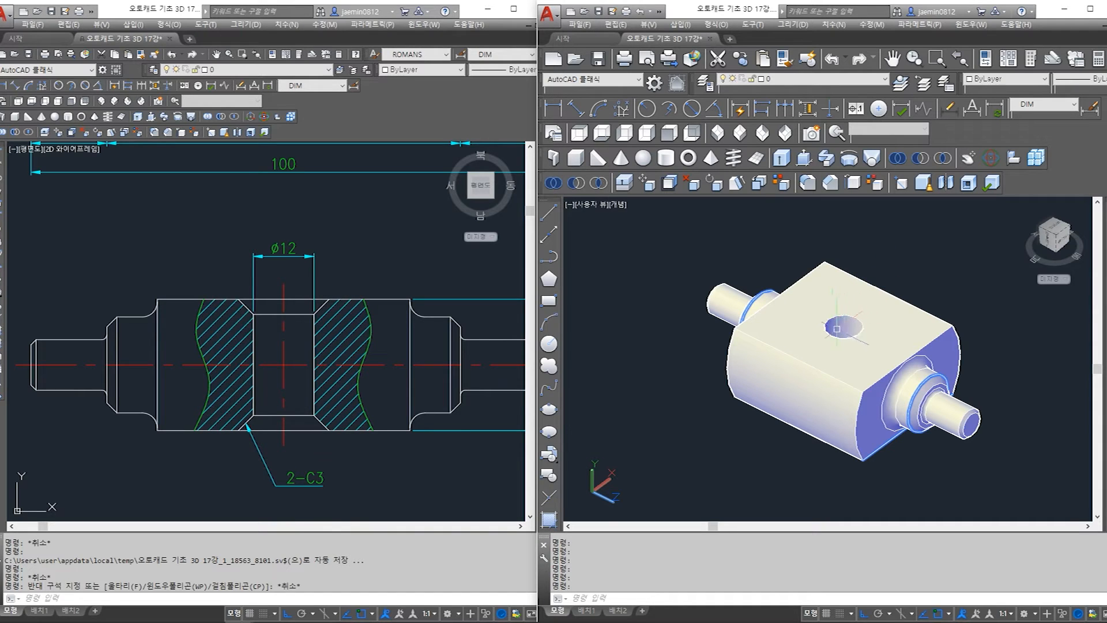
{"action": "left_click", "coordinate": [323, 390]}
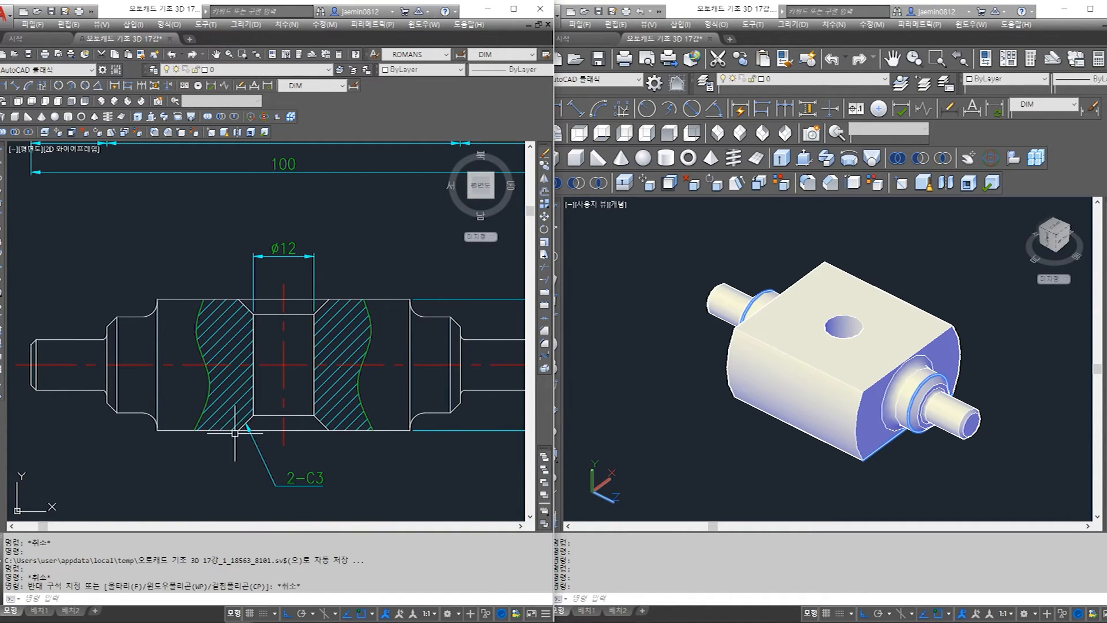
Chamfer the through hole's edge on the block's upper flat face with both distances at 3 mm
{"action": "left_click", "coordinate": [711, 476]}
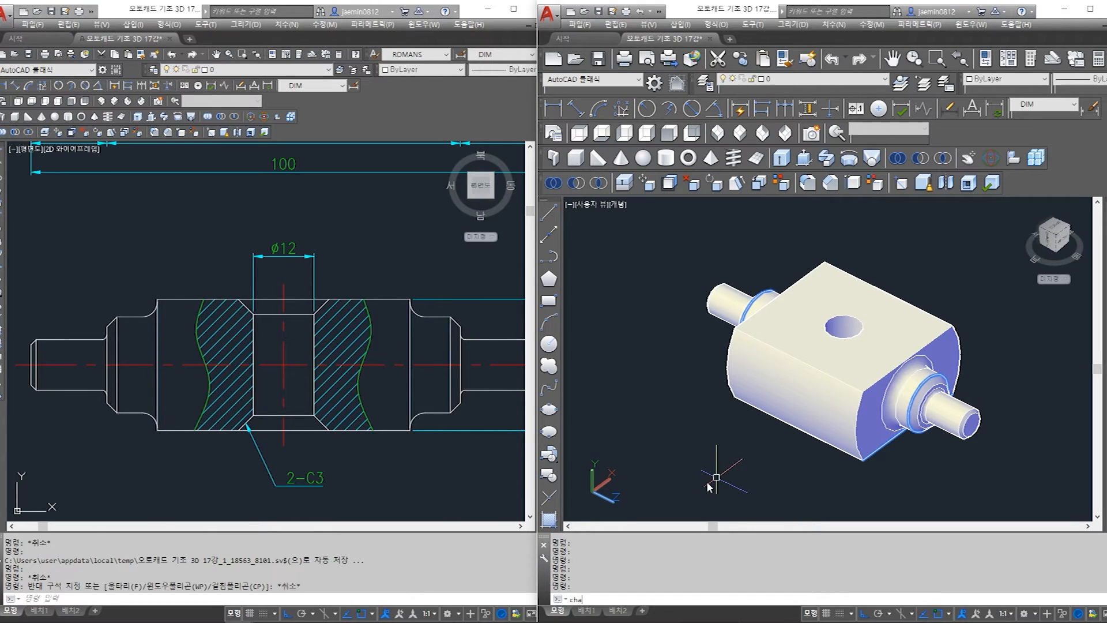
{"action": "key", "text": "Return"}
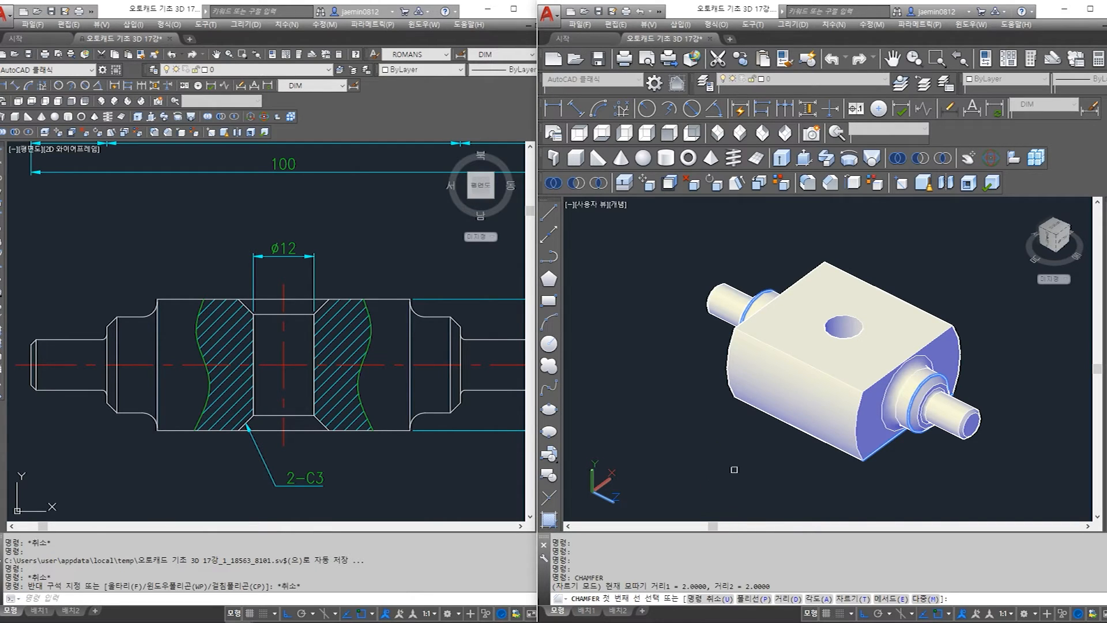
{"action": "scroll", "coordinate": [869, 393], "scroll_direction": "up", "scroll_amount": 3}
{"action": "left_click", "coordinate": [844, 323]}
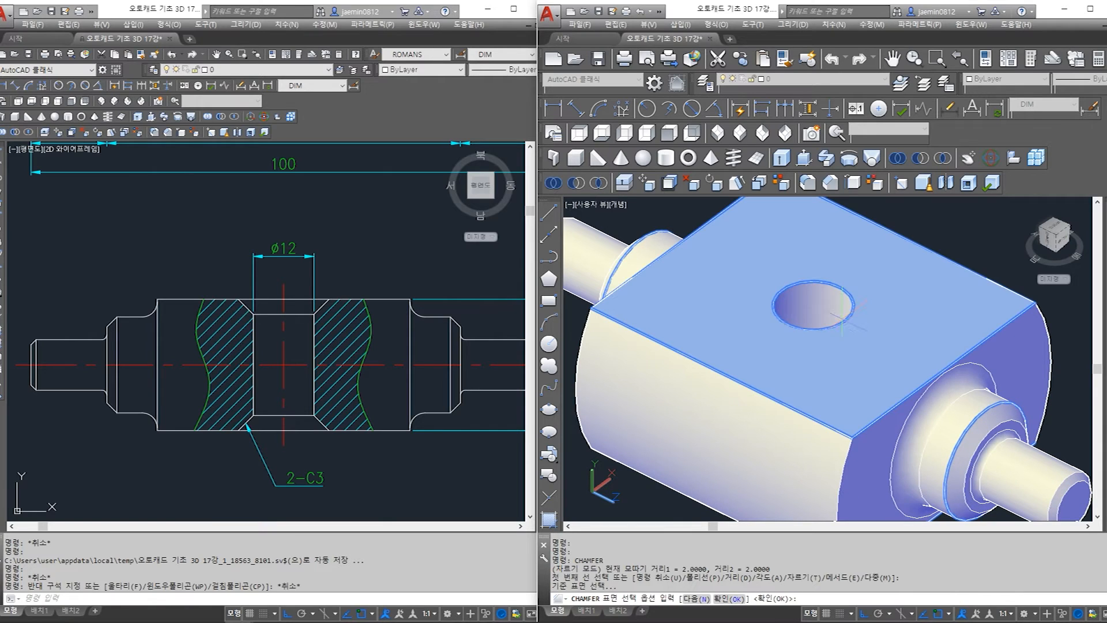
{"action": "key", "text": "Return"}
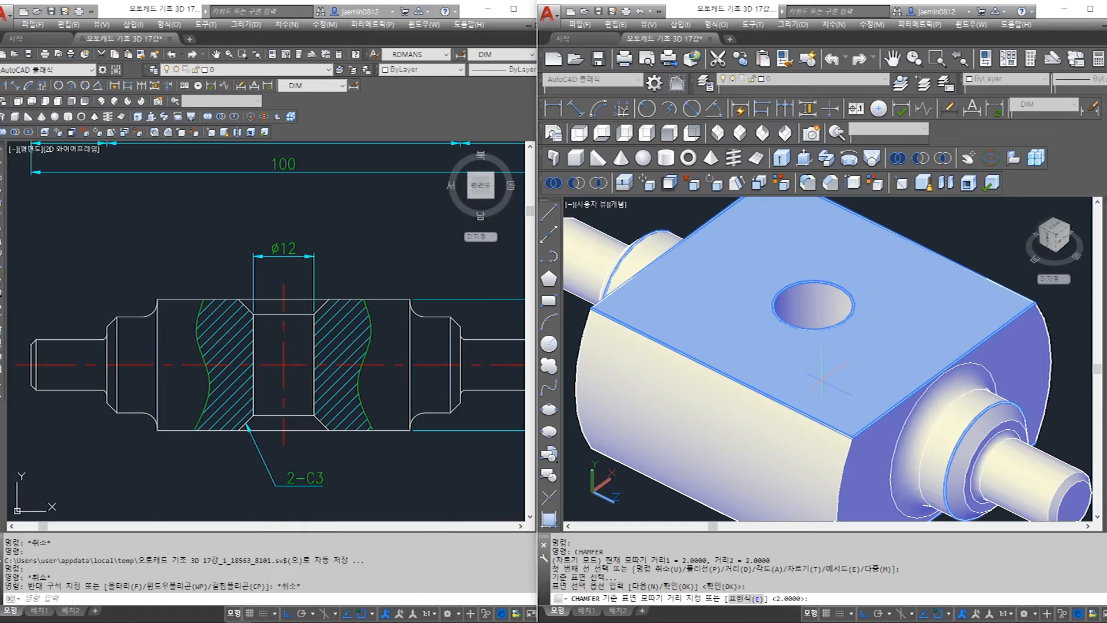
{"action": "key", "text": "Return"}
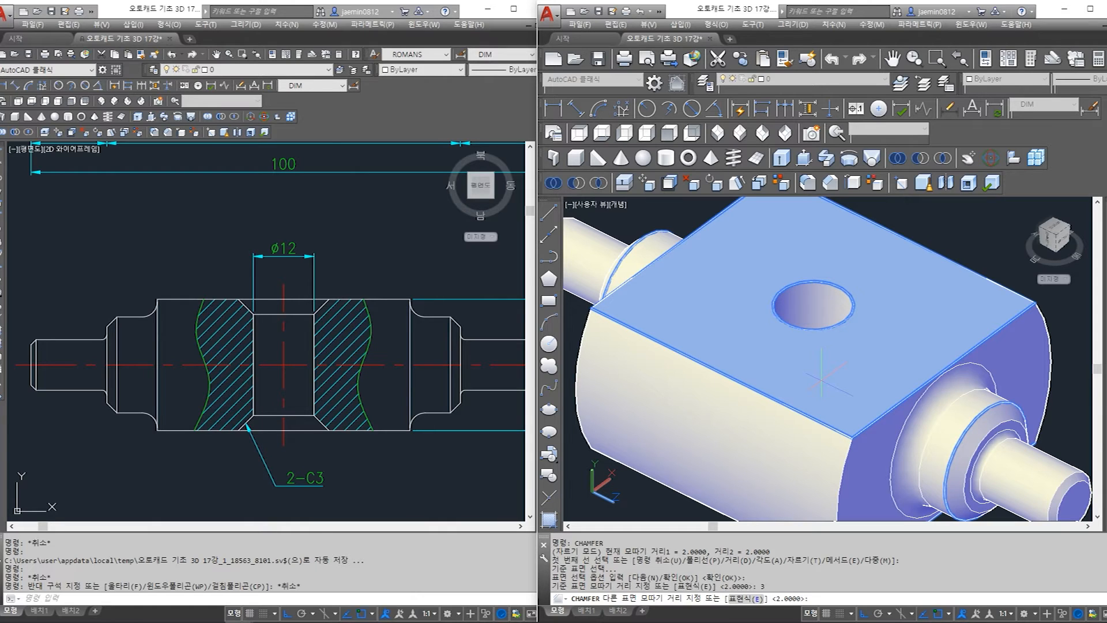
{"action": "type", "text": "3"}
{"action": "key", "text": "Return"}
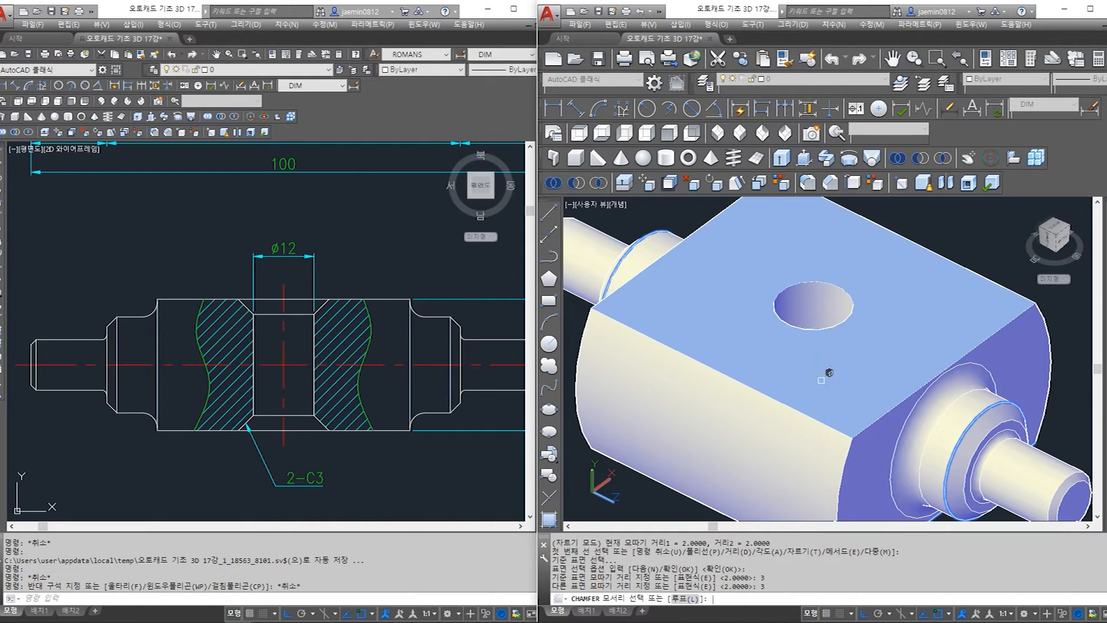
{"action": "left_click", "coordinate": [831, 327]}
{"action": "key", "text": "Return"}
{"action": "scroll", "coordinate": [810, 380], "scroll_direction": "down", "scroll_amount": 3}
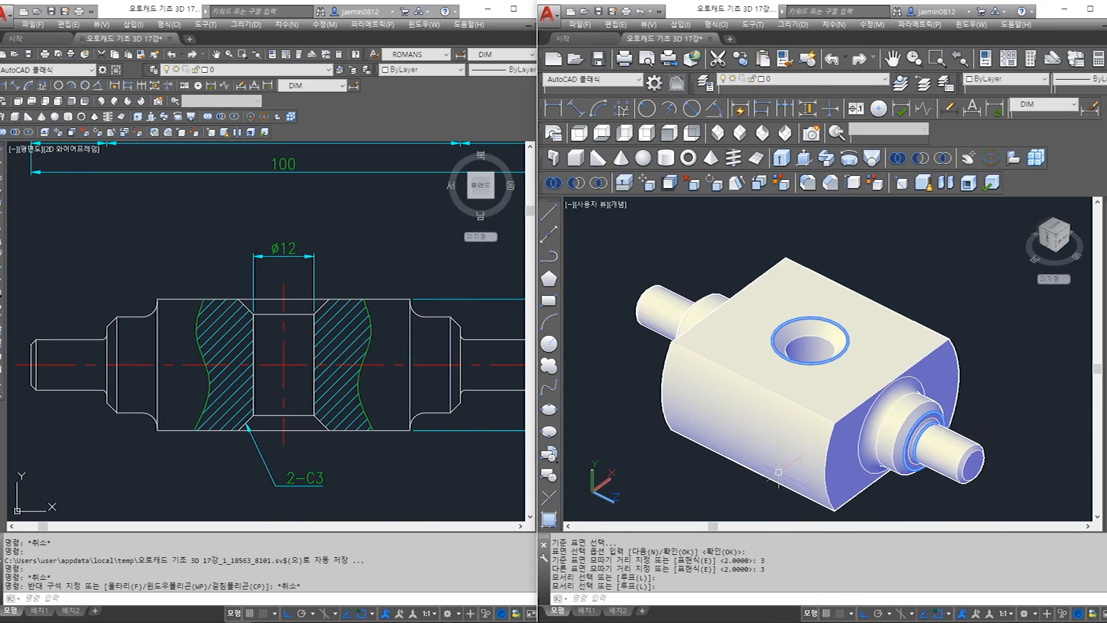
Chamfer the through hole's edge on the block's underside with both distances at 3 mm
{"action": "middle_click_drag", "start_coordinate": [798, 428], "coordinate": [818, 370]}
{"action": "middle_click_drag", "start_coordinate": [830, 464], "coordinate": [822, 494]}
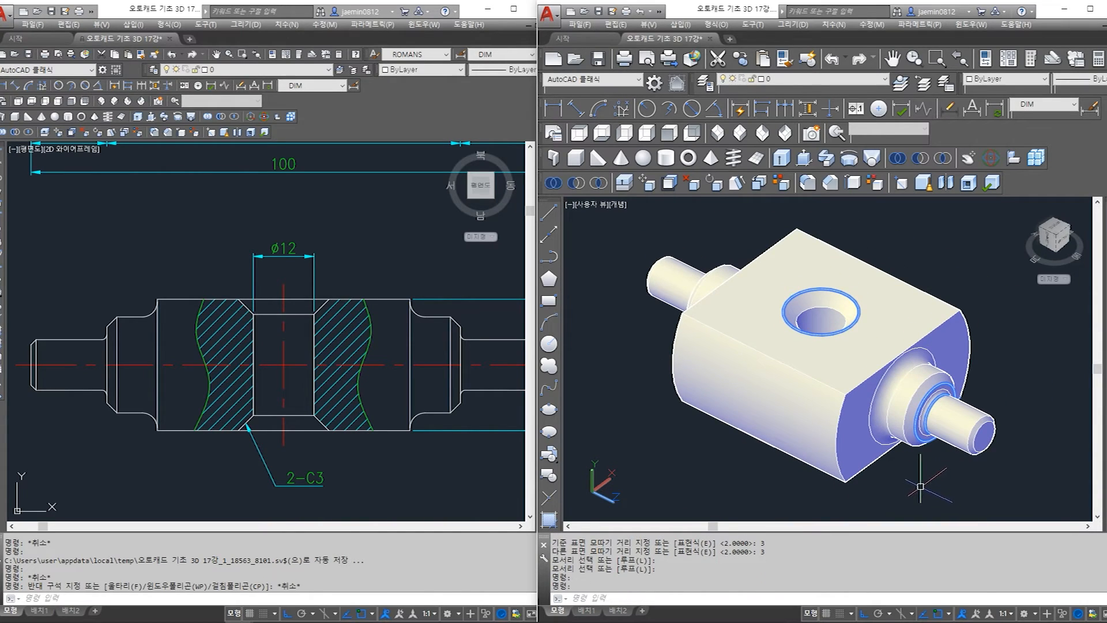
{"action": "middle_click_drag", "start_coordinate": [899, 455], "coordinate": [901, 390], "text": "shift"}
{"action": "type", "text": "cha"}
{"action": "key", "text": "Return"}
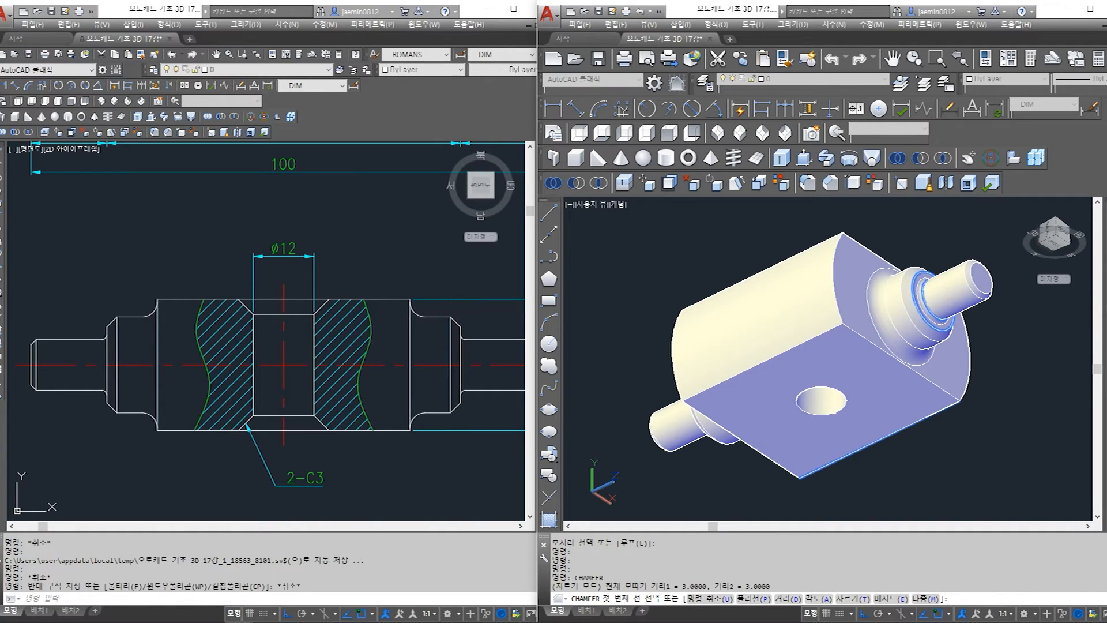
{"action": "left_click", "coordinate": [853, 452]}
{"action": "key", "text": "Return"}
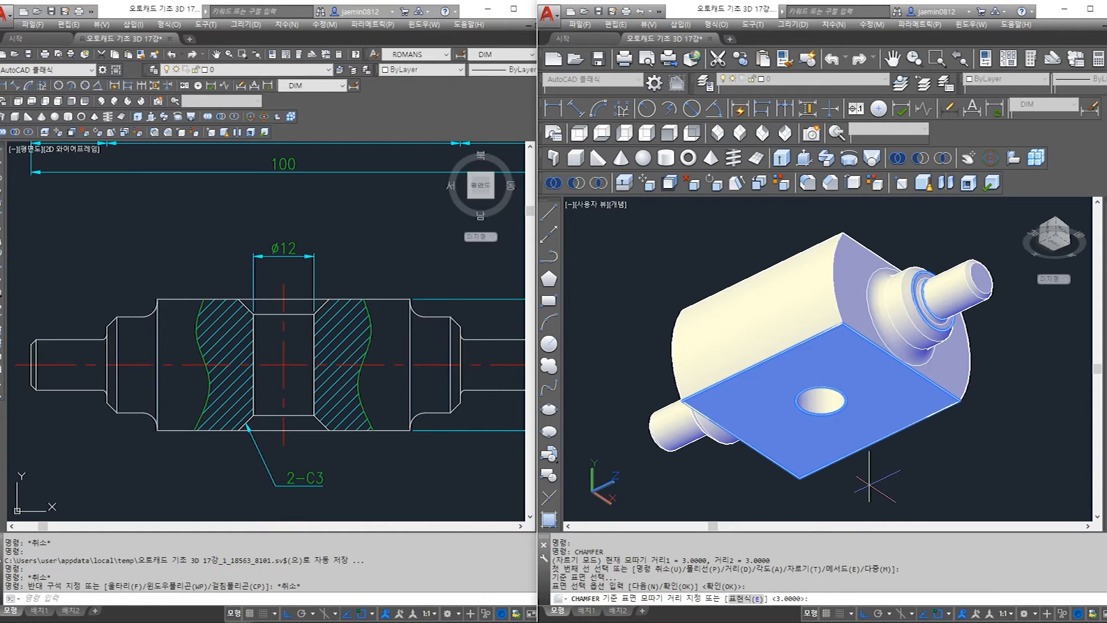
{"action": "key", "text": "Return"}
{"action": "key", "text": "Return"}
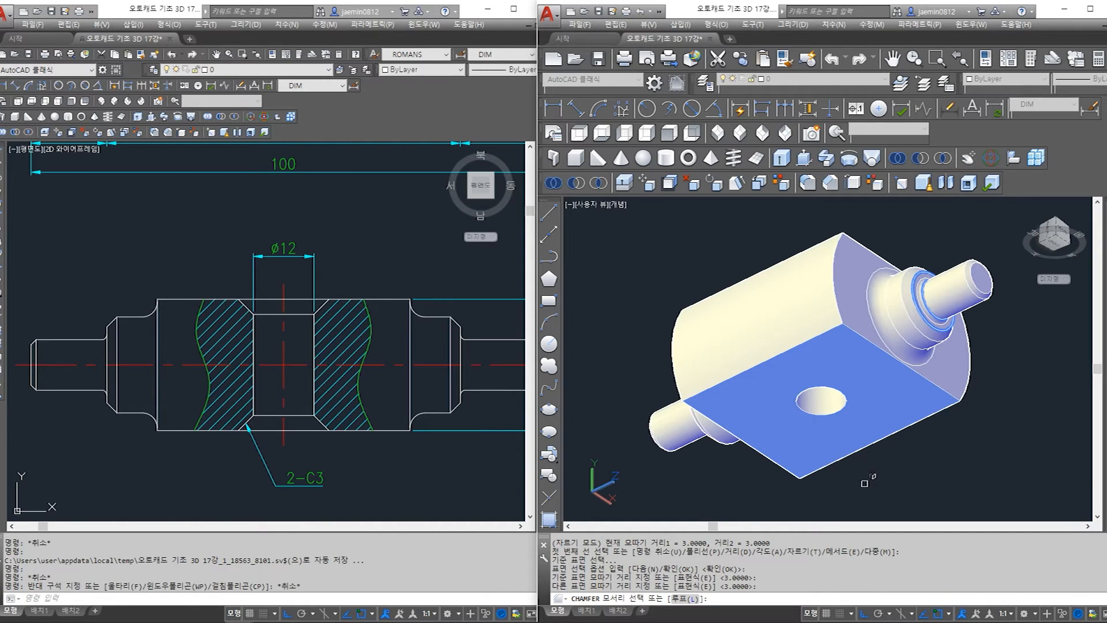
{"action": "left_click", "coordinate": [834, 411]}
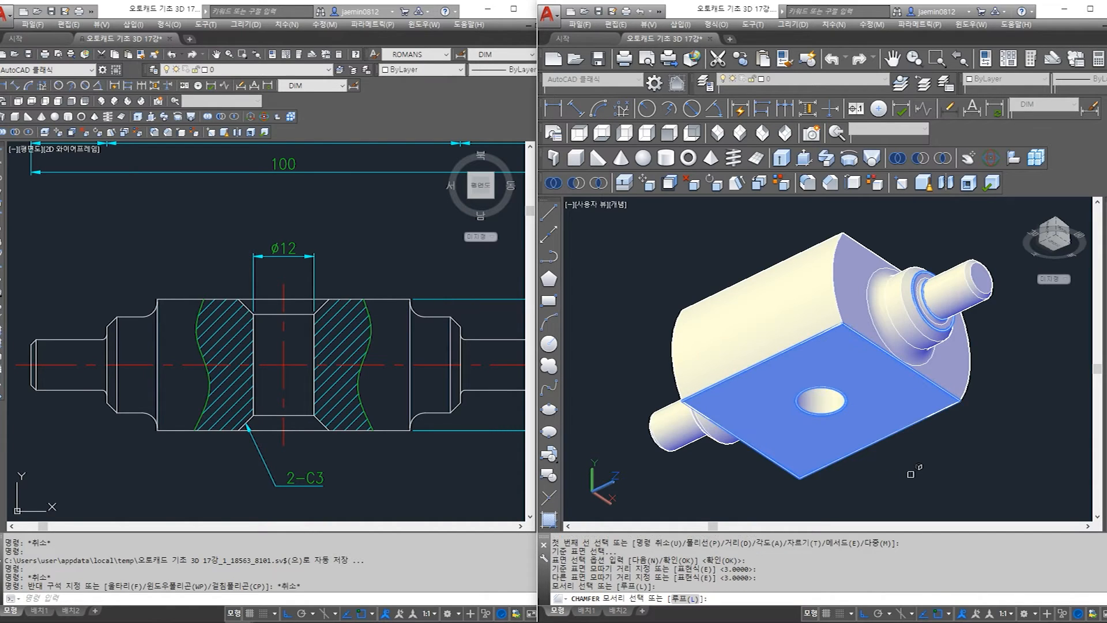
{"action": "key", "text": "Return"}
Set the model's view to southeast isometric and frame the finished part
{"action": "scroll", "coordinate": [871, 399], "scroll_direction": "down", "scroll_amount": 4}
{"action": "middle_click_drag", "start_coordinate": [878, 398], "coordinate": [885, 486], "text": "shift"}
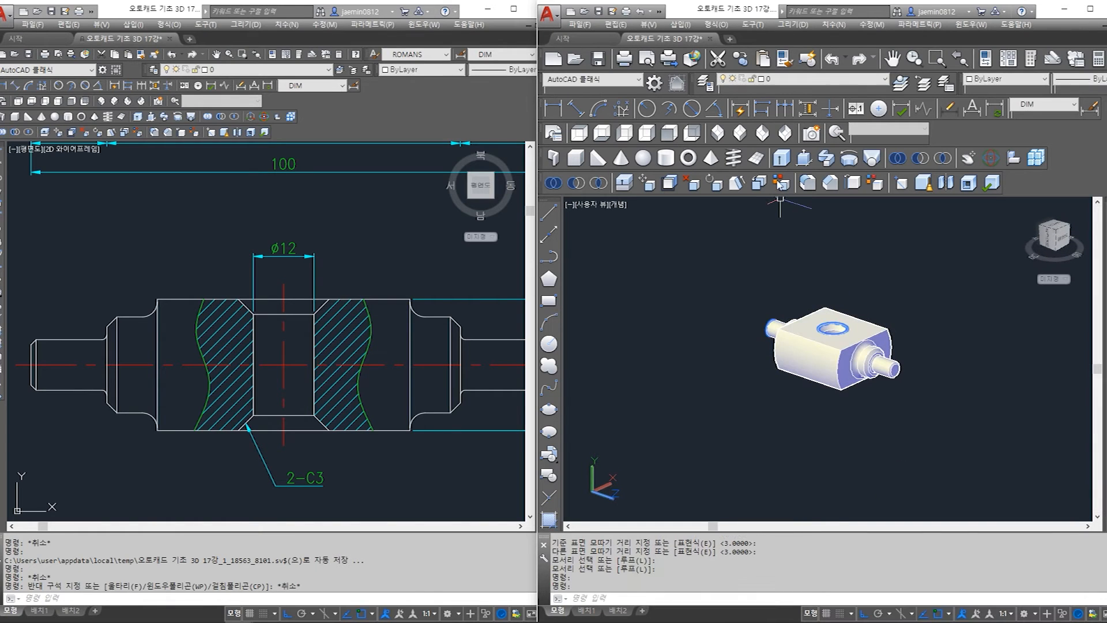
{"action": "left_click", "coordinate": [740, 135]}
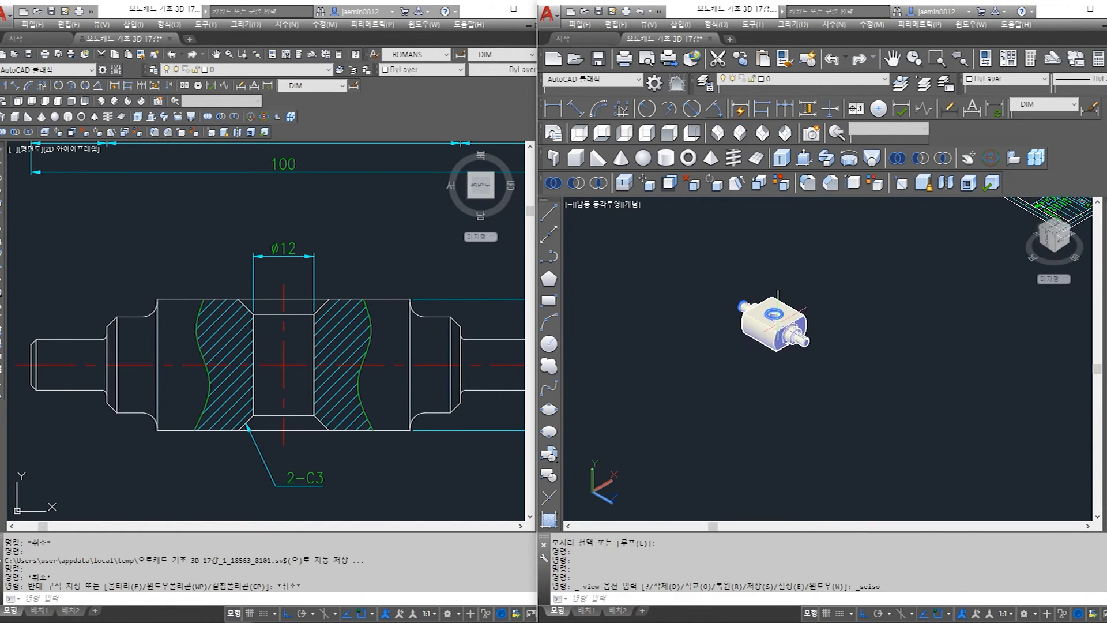
{"action": "key", "text": "Escape"}
{"action": "scroll", "coordinate": [793, 340], "scroll_direction": "up", "scroll_amount": 2}
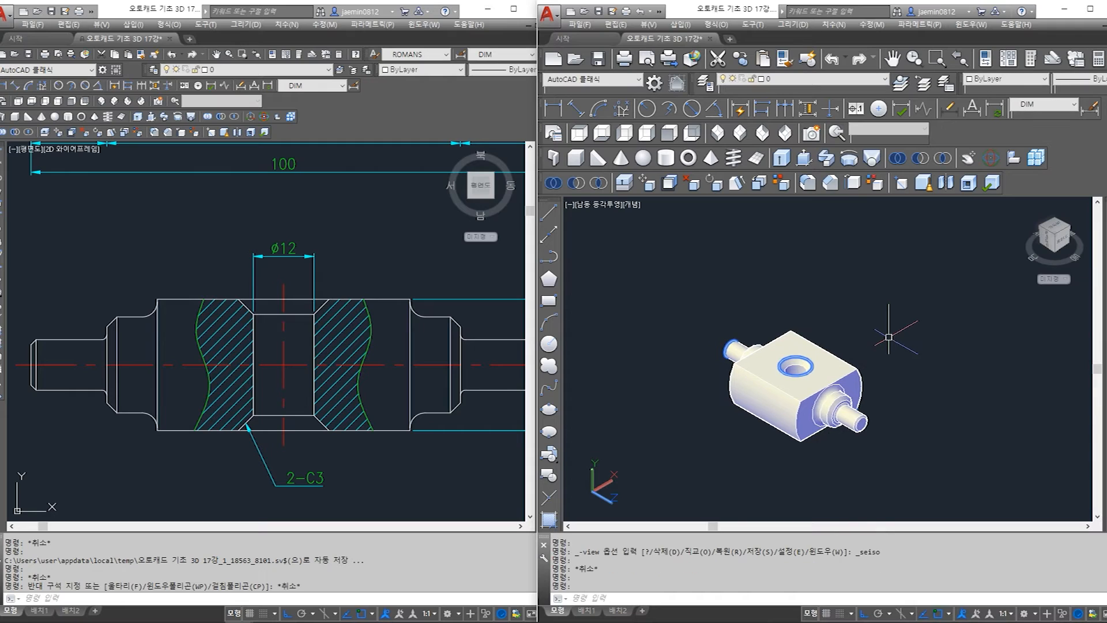
Set the finished block model's visual style to 2D Wireframe
{"action": "key", "text": "Return"}
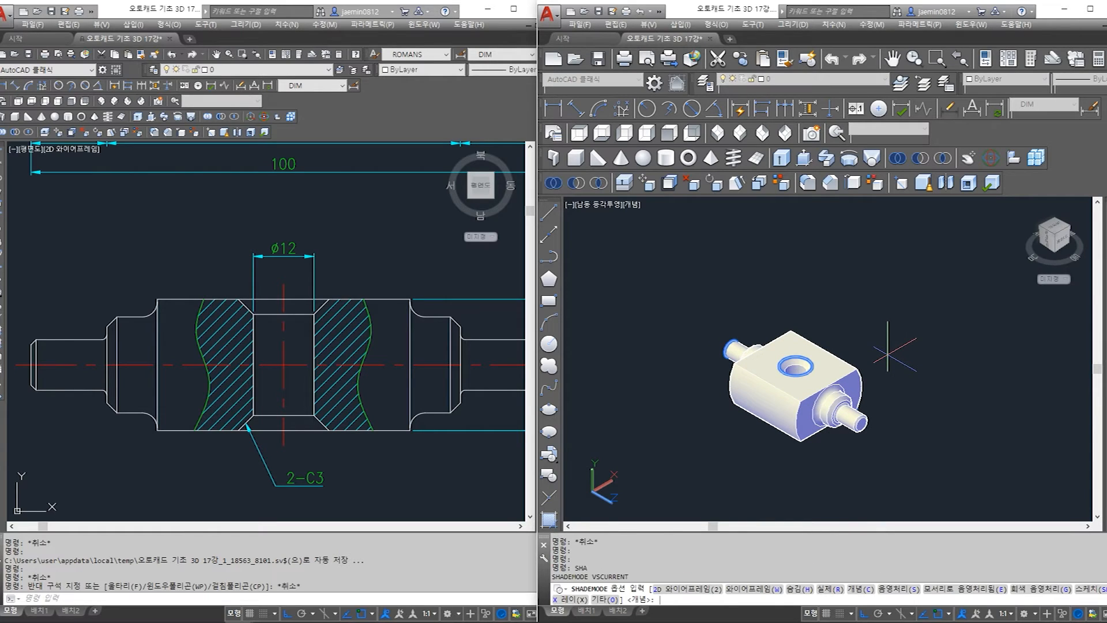
{"action": "type", "text": "2"}
{"action": "key", "text": "Return"}
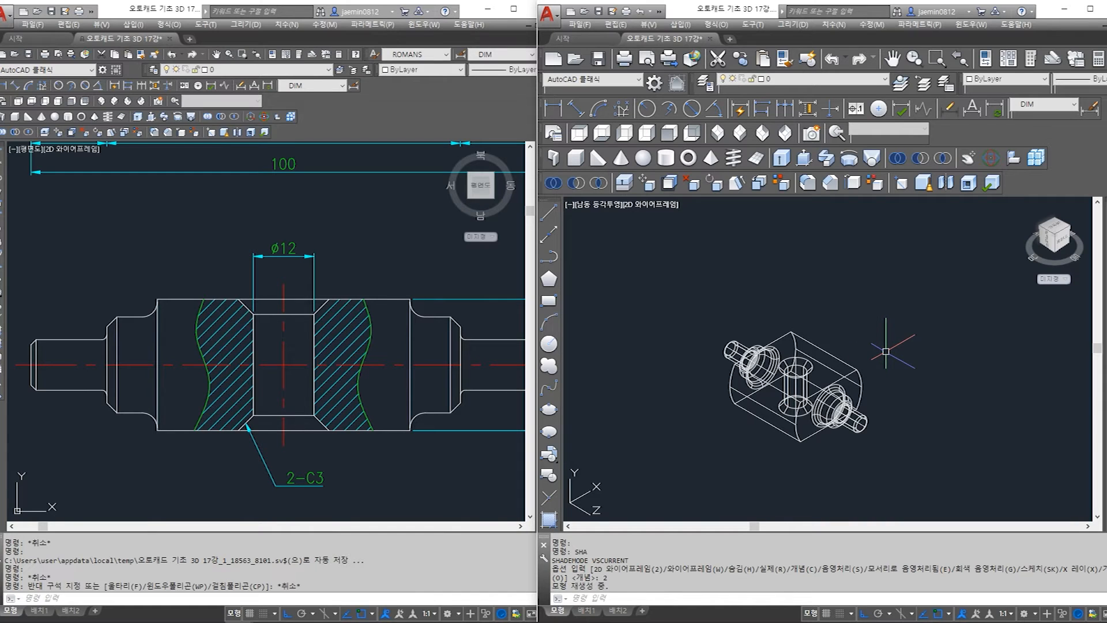
Look over the block's drawing sheet and bring the second sheet, a base plate with two bent handles, into view
{"action": "left_click", "coordinate": [260, 300]}
{"action": "scroll", "coordinate": [254, 299], "scroll_direction": "down", "scroll_amount": 6}
{"action": "middle_click_drag", "start_coordinate": [254, 297], "coordinate": [218, 349]}
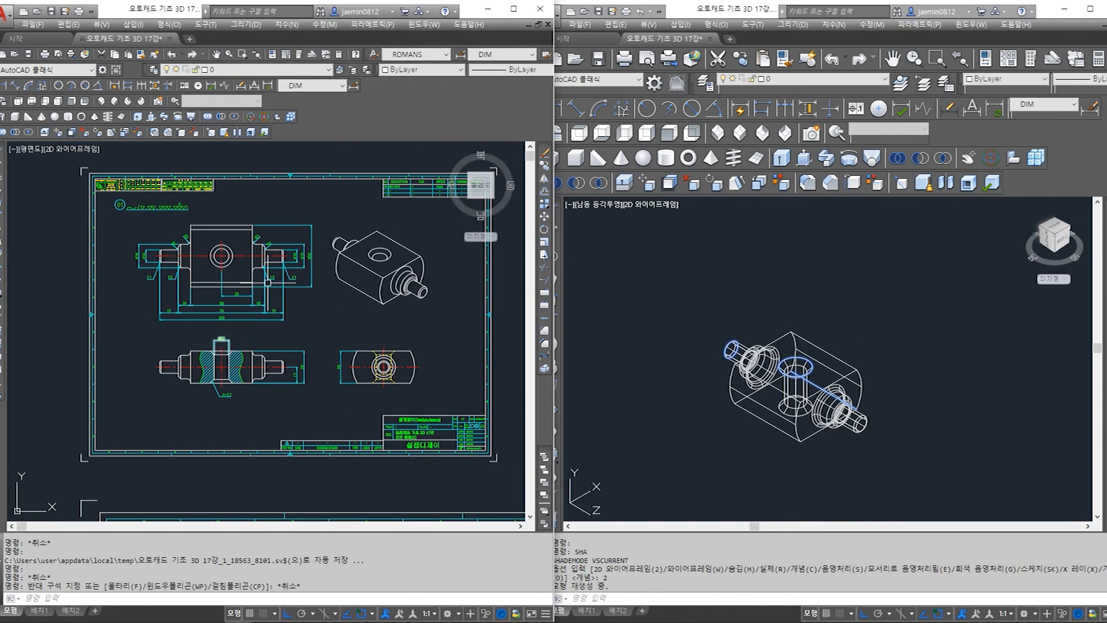
{"action": "middle_click_drag", "start_coordinate": [633, 457], "coordinate": [639, 432]}
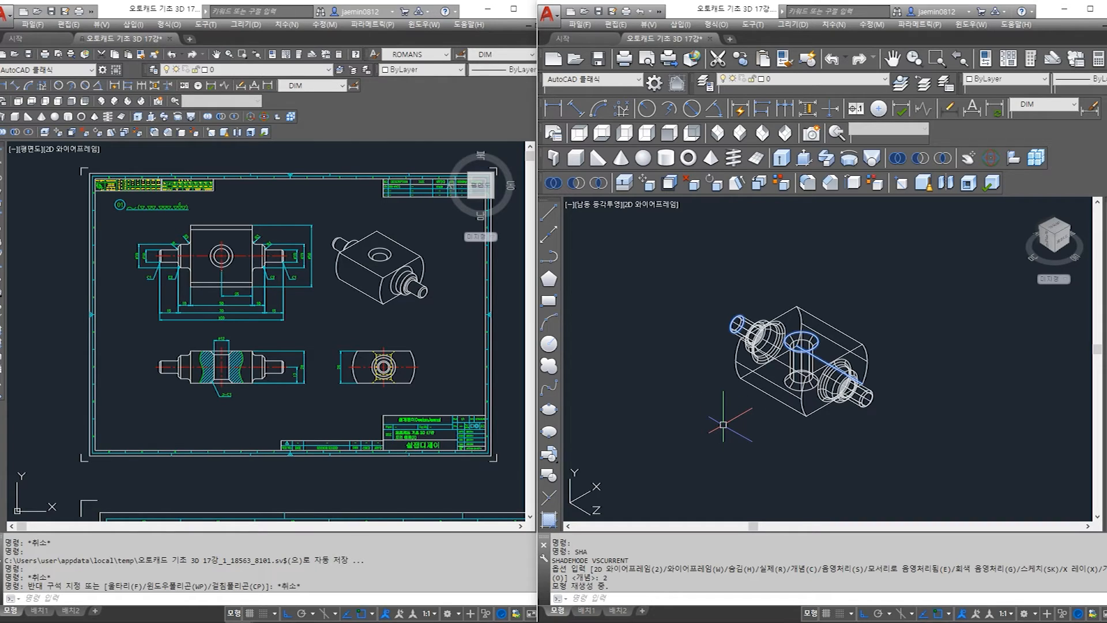
{"action": "middle_click_drag", "start_coordinate": [296, 353], "coordinate": [300, 361]}
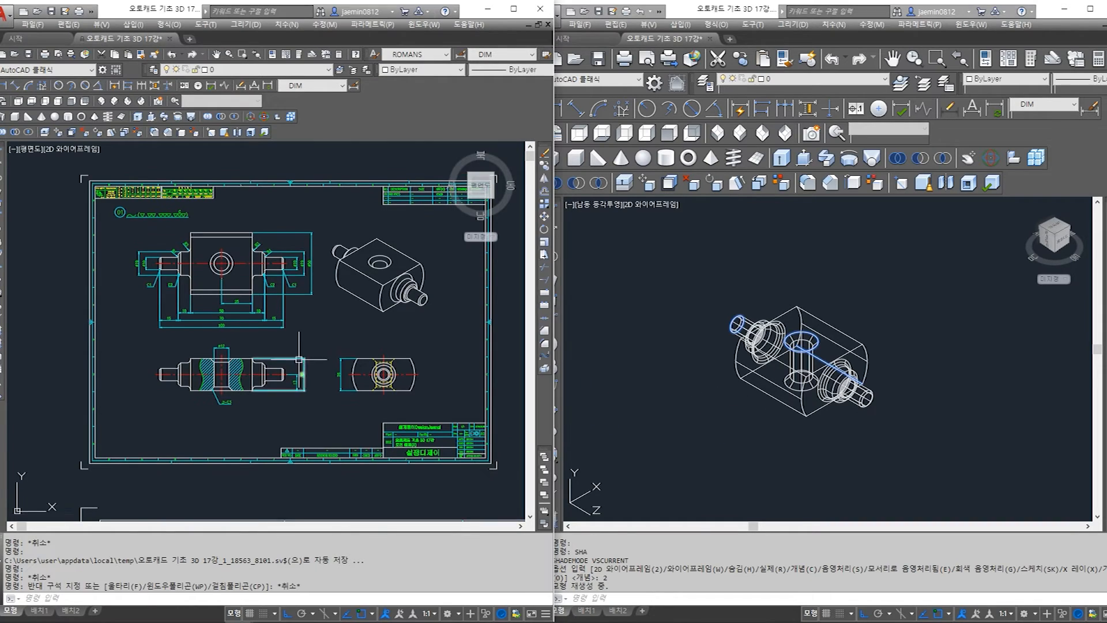
{"action": "middle_click_drag", "start_coordinate": [299, 473], "coordinate": [299, 319]}
{"action": "middle_click_drag", "start_coordinate": [327, 484], "coordinate": [312, 331]}
{"action": "middle_click_drag", "start_coordinate": [318, 388], "coordinate": [299, 294]}
{"action": "scroll", "coordinate": [300, 294], "scroll_direction": "down", "scroll_amount": 2}
{"action": "mouse_move", "coordinate": [325, 330]}
{"action": "middle_mouse_down"}
{"action": "mouse_move", "coordinate": [293, 309]}
{"action": "mouse_move", "coordinate": [172, 295]}
{"action": "middle_mouse_up"}
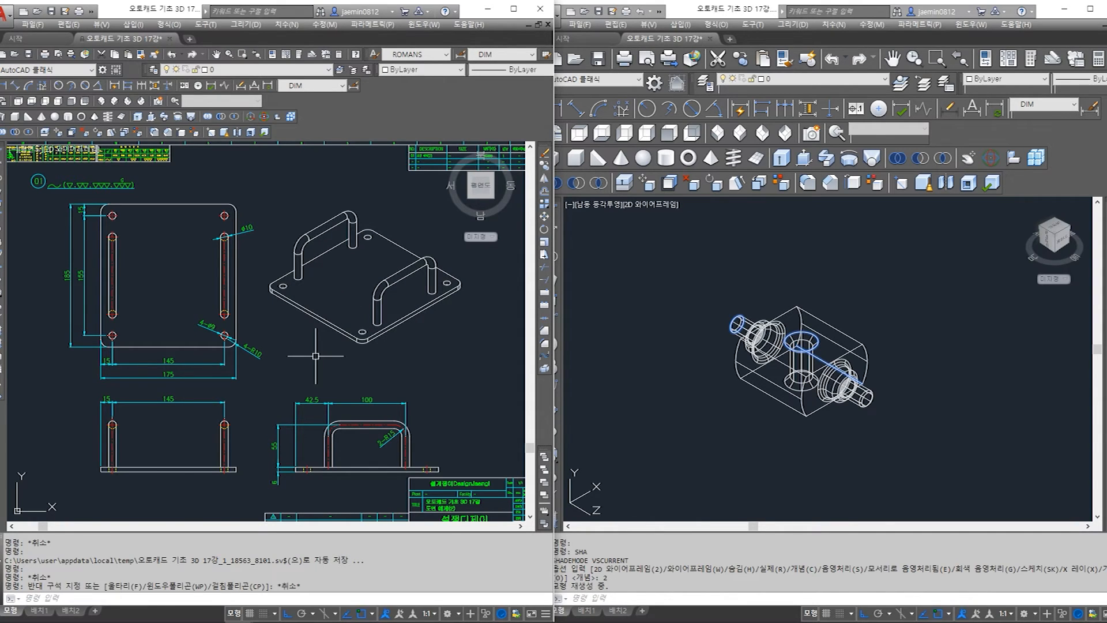
{"action": "scroll", "coordinate": [303, 370], "scroll_direction": "up", "scroll_amount": 2}
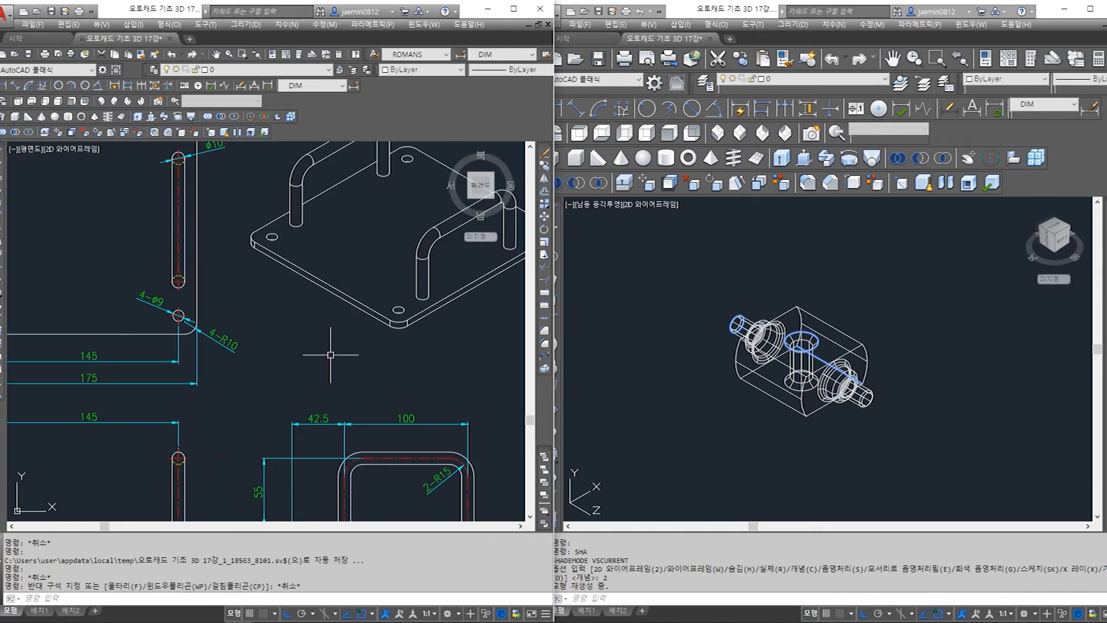
{"action": "scroll", "coordinate": [331, 354], "scroll_direction": "down", "scroll_amount": 2}
{"action": "middle_click_drag", "start_coordinate": [316, 361], "coordinate": [314, 385]}
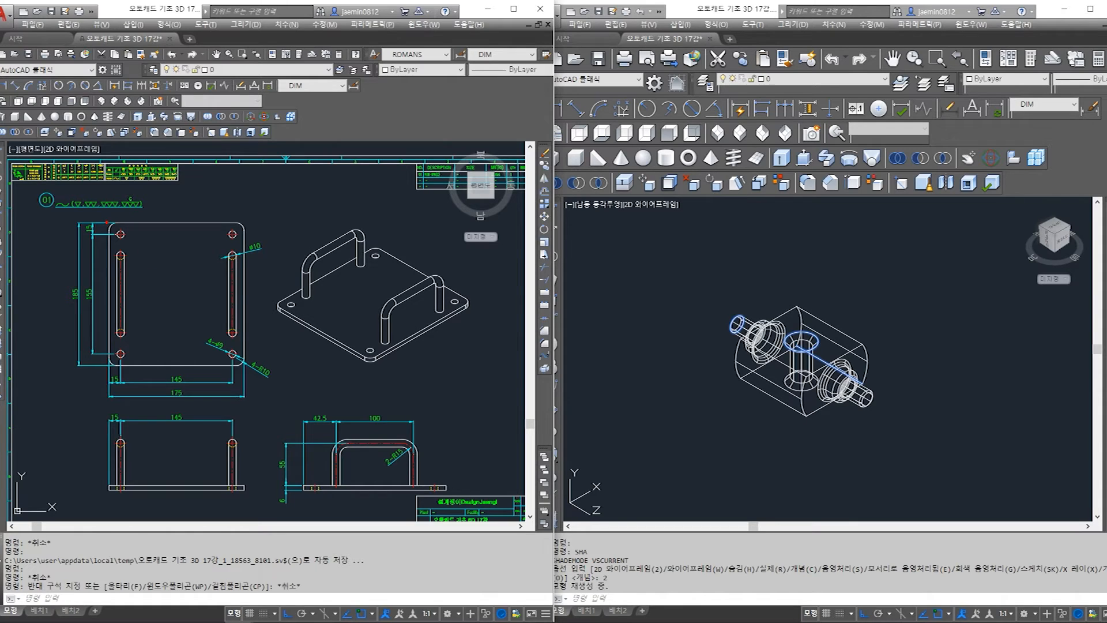
Examine the base plate's outline, corner holes and thickness, and the handle rod's diameter across the reference views
{"action": "left_click_drag", "start_coordinate": [106, 222], "coordinate": [247, 370], "text": "ctrl"}
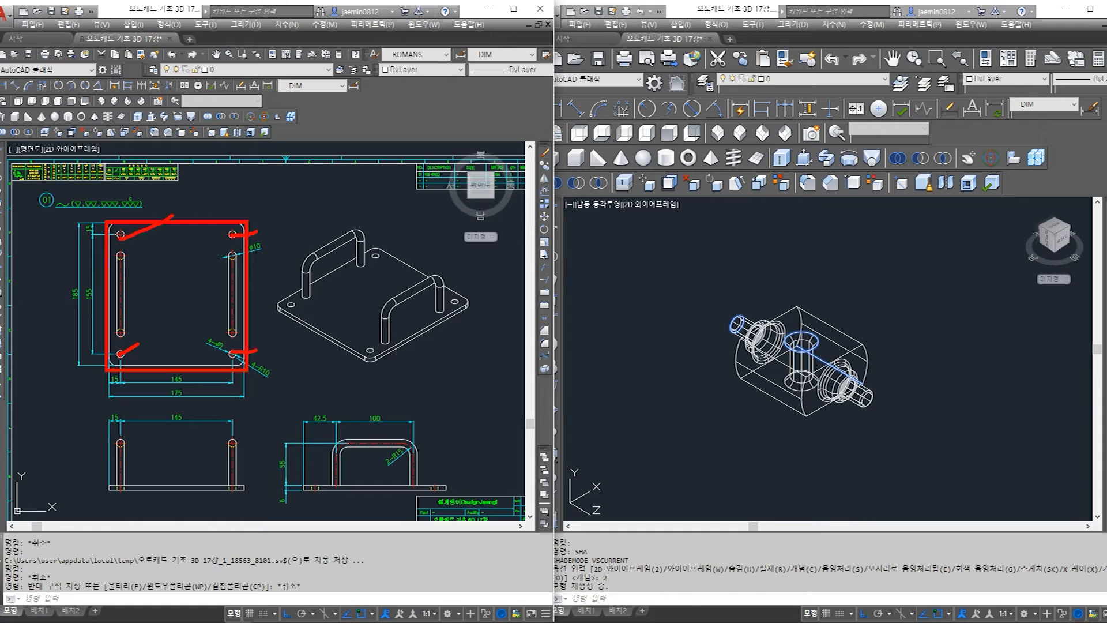
{"action": "key", "text": "Escape"}
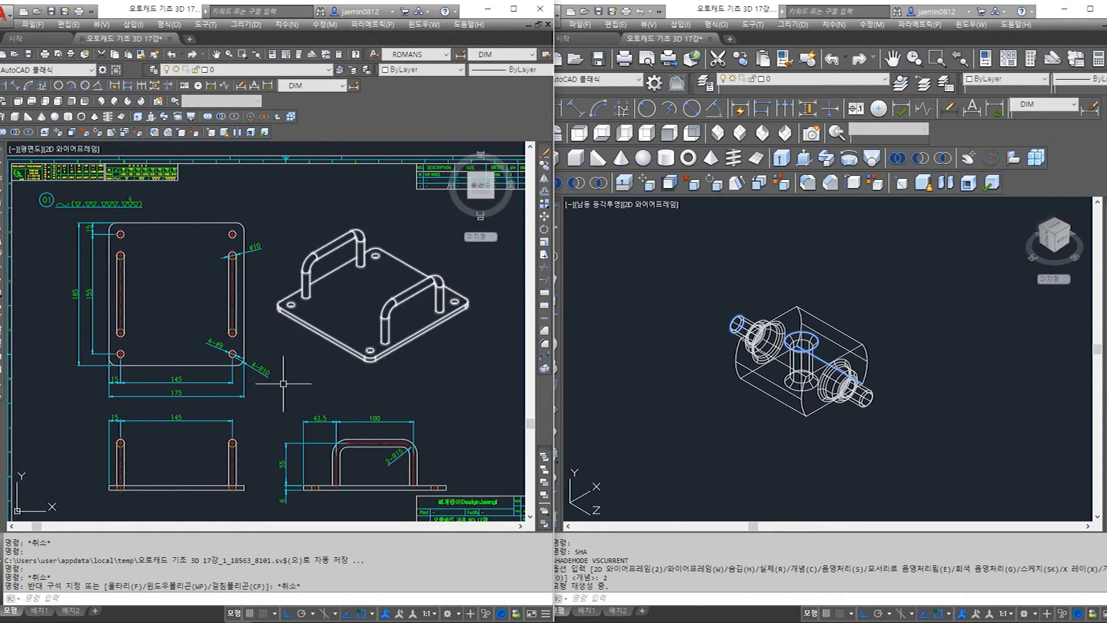
{"action": "scroll", "coordinate": [168, 486], "scroll_direction": "up", "scroll_amount": 4}
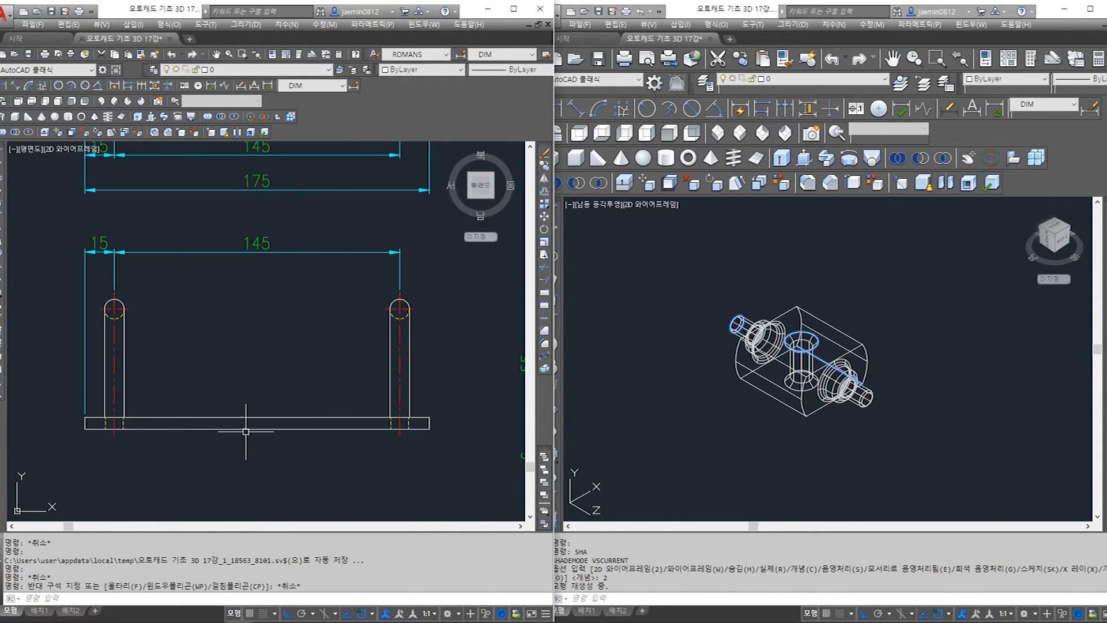
{"action": "middle_click_drag", "start_coordinate": [520, 439], "coordinate": [226, 452]}
{"action": "scroll", "coordinate": [266, 451], "scroll_direction": "up", "scroll_amount": 2}
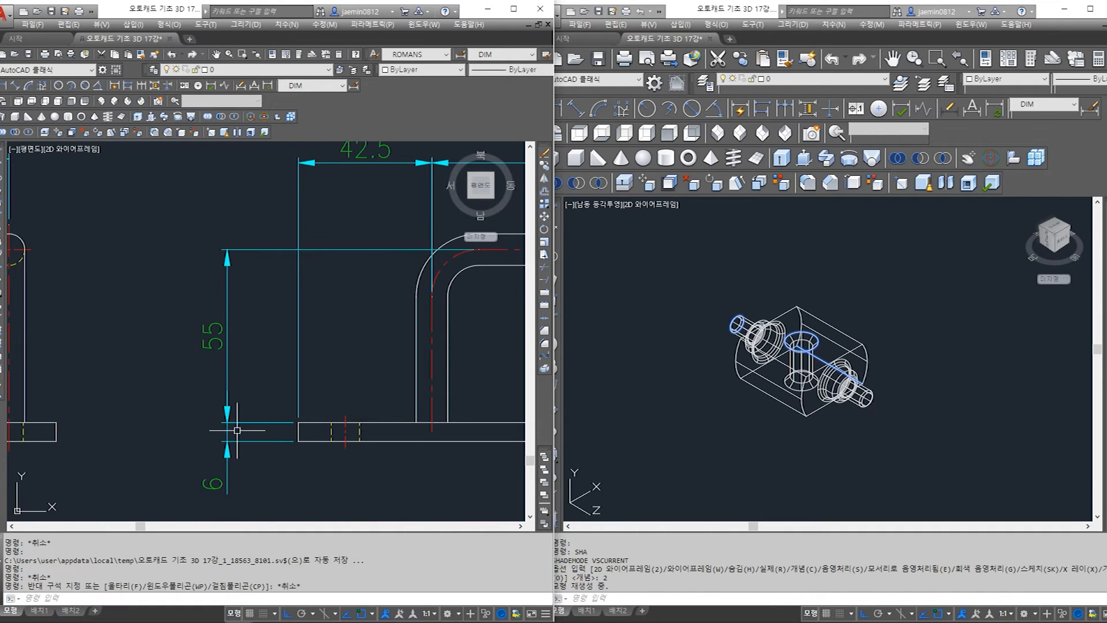
{"action": "scroll", "coordinate": [277, 467], "scroll_direction": "down", "scroll_amount": 4}
{"action": "middle_click_drag", "start_coordinate": [187, 375], "coordinate": [291, 444]}
{"action": "middle_click_drag", "start_coordinate": [222, 364], "coordinate": [123, 444]}
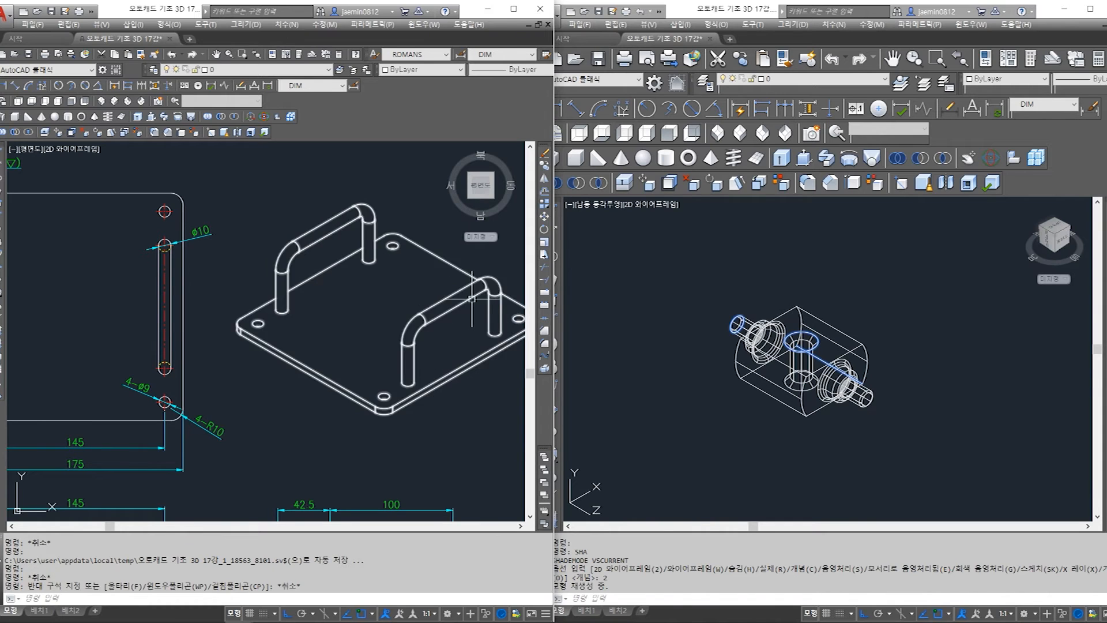
{"action": "middle_click_drag", "start_coordinate": [245, 411], "coordinate": [300, 402]}
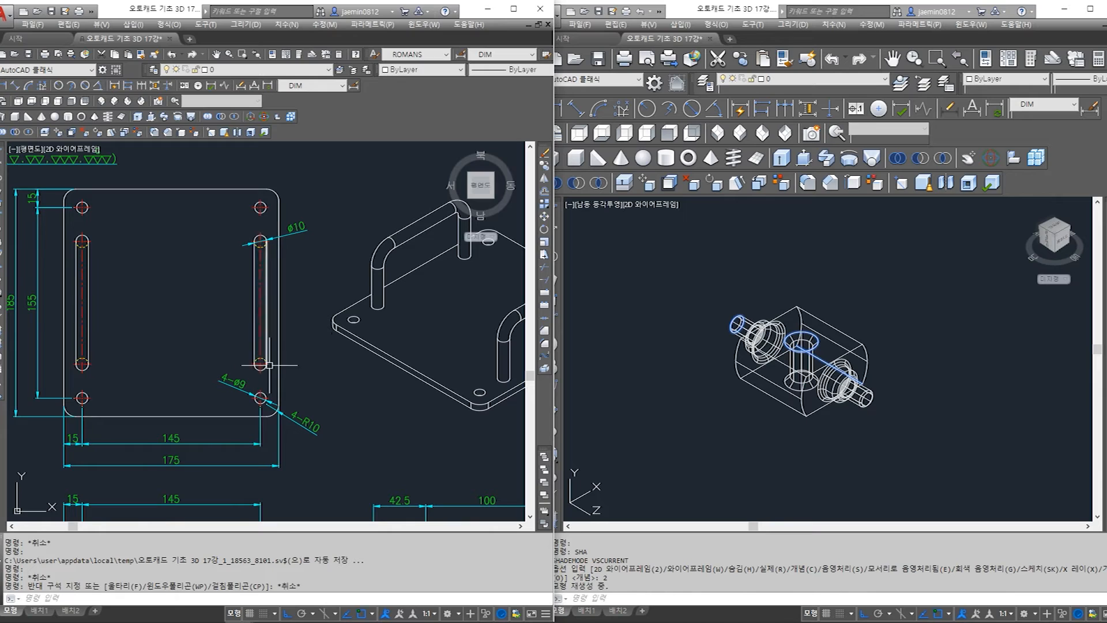
{"action": "scroll", "coordinate": [267, 257], "scroll_direction": "up", "scroll_amount": 3}
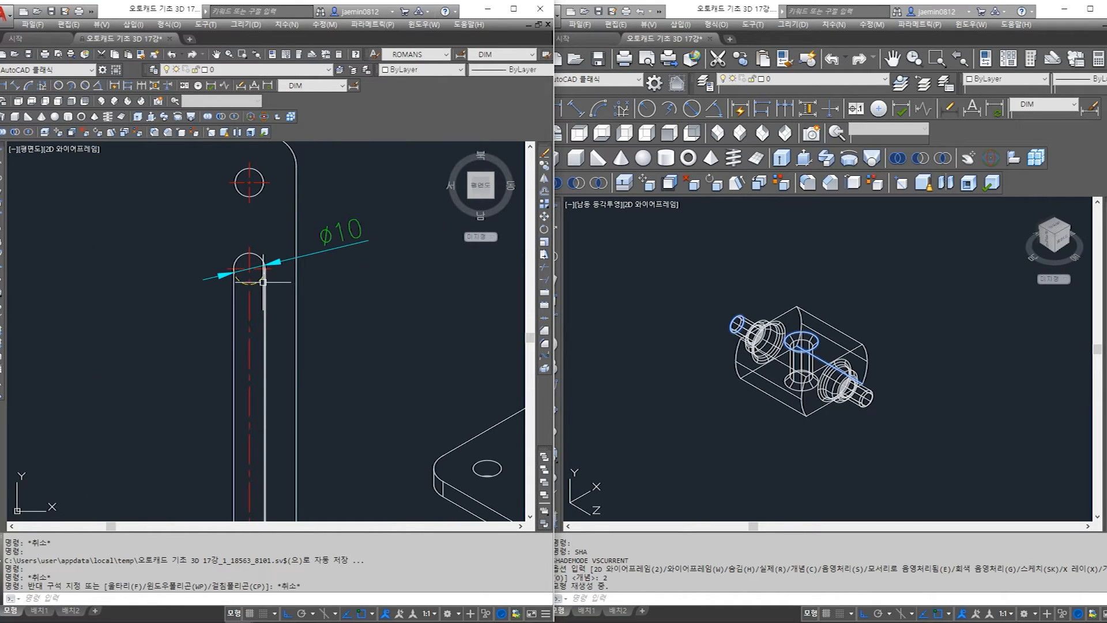
{"action": "scroll", "coordinate": [273, 287], "scroll_direction": "down", "scroll_amount": 1}
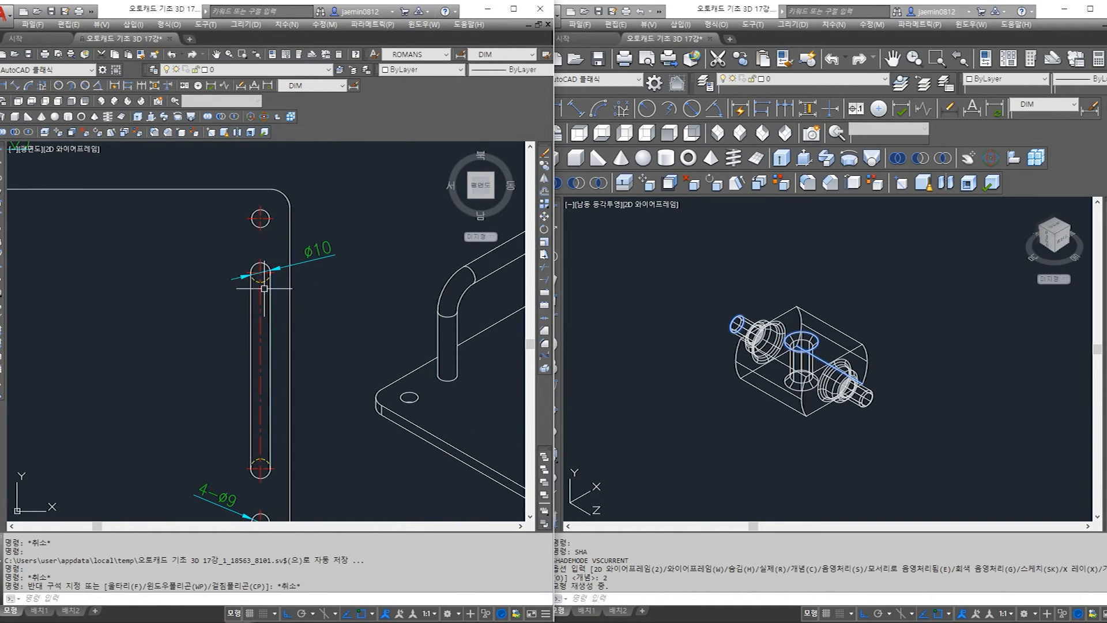
{"action": "scroll", "coordinate": [264, 288], "scroll_direction": "down", "scroll_amount": 4}
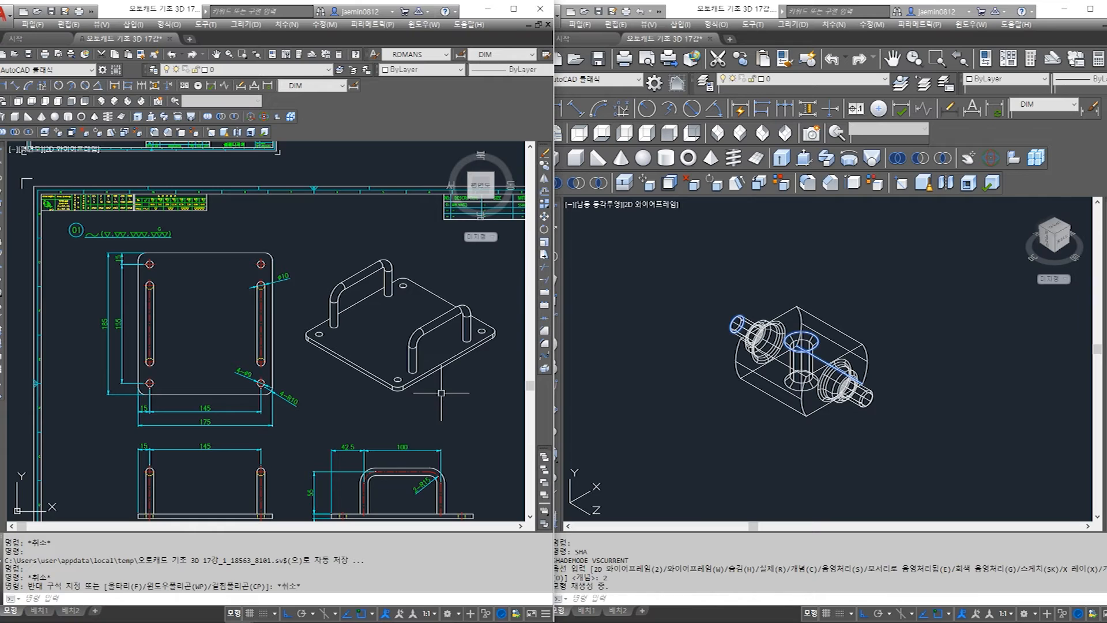
Trace the handle's centreline path with its bend radii in the side view, and review the plate's plan-view dimensions
{"action": "middle_click_drag", "start_coordinate": [295, 468], "coordinate": [327, 376]}
{"action": "scroll", "coordinate": [357, 392], "scroll_direction": "up", "scroll_amount": 4}
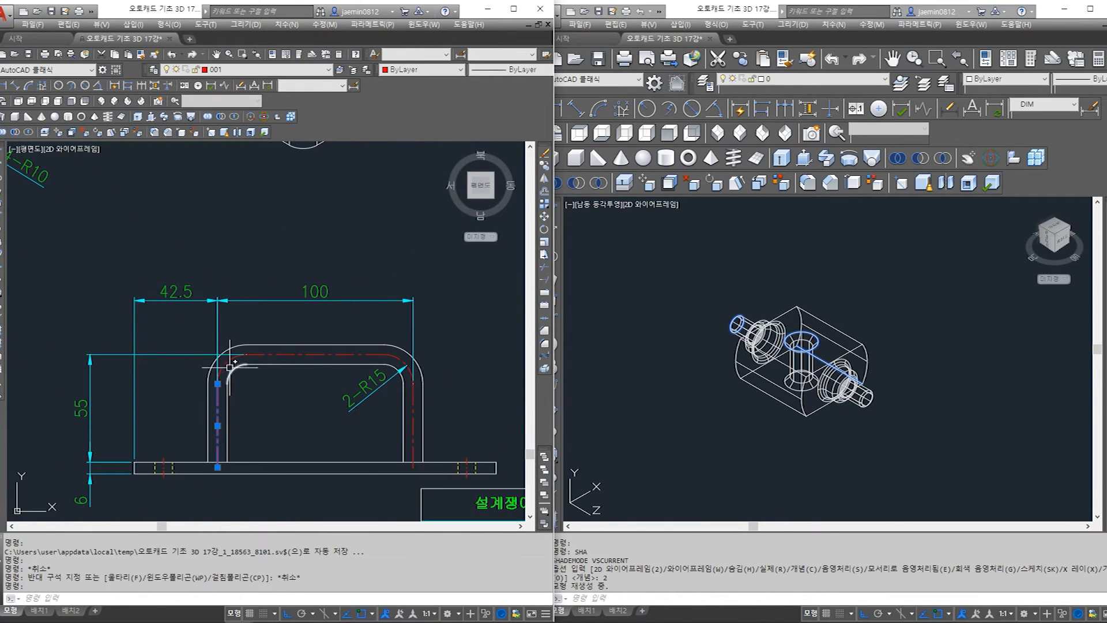
{"action": "left_click", "coordinate": [224, 364]}
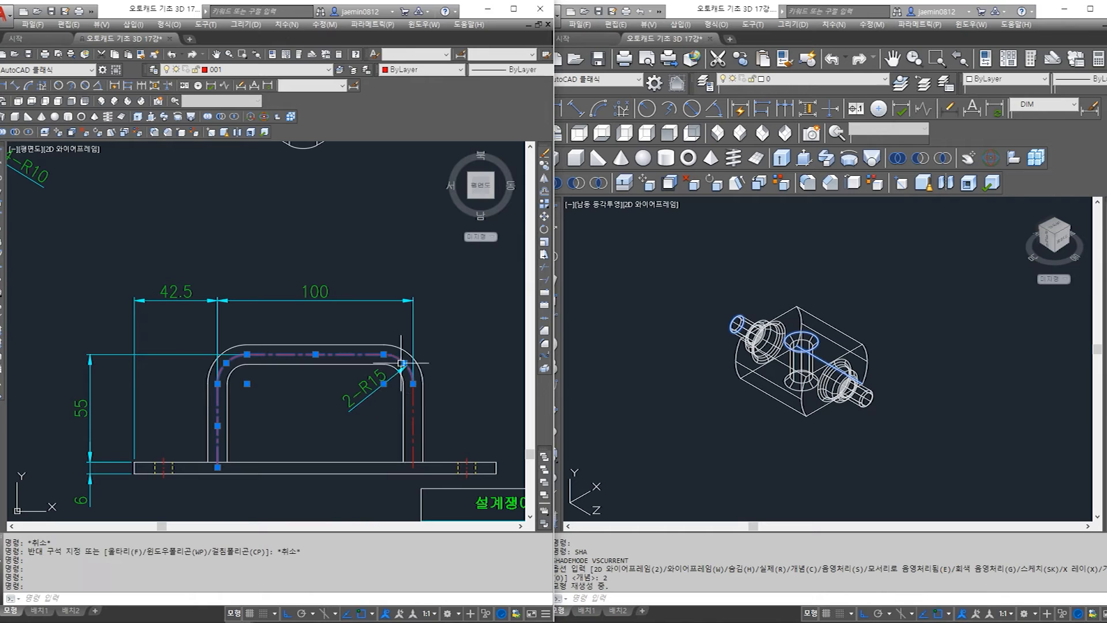
{"action": "left_click", "coordinate": [414, 378]}
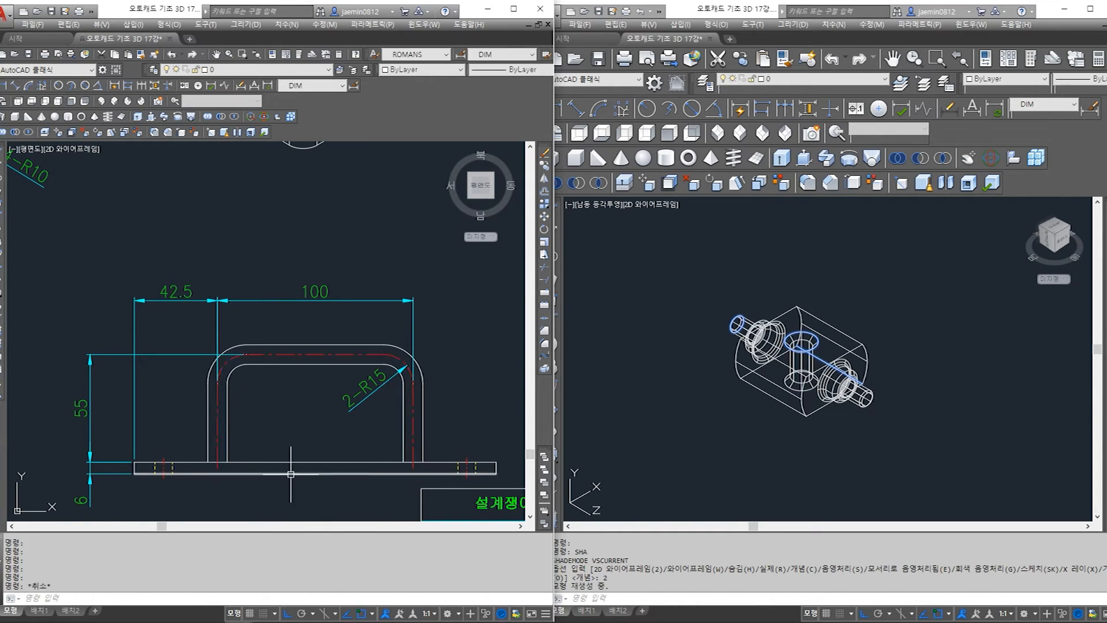
{"action": "key", "text": "Escape"}
{"action": "scroll", "coordinate": [293, 362], "scroll_direction": "down", "scroll_amount": 4}
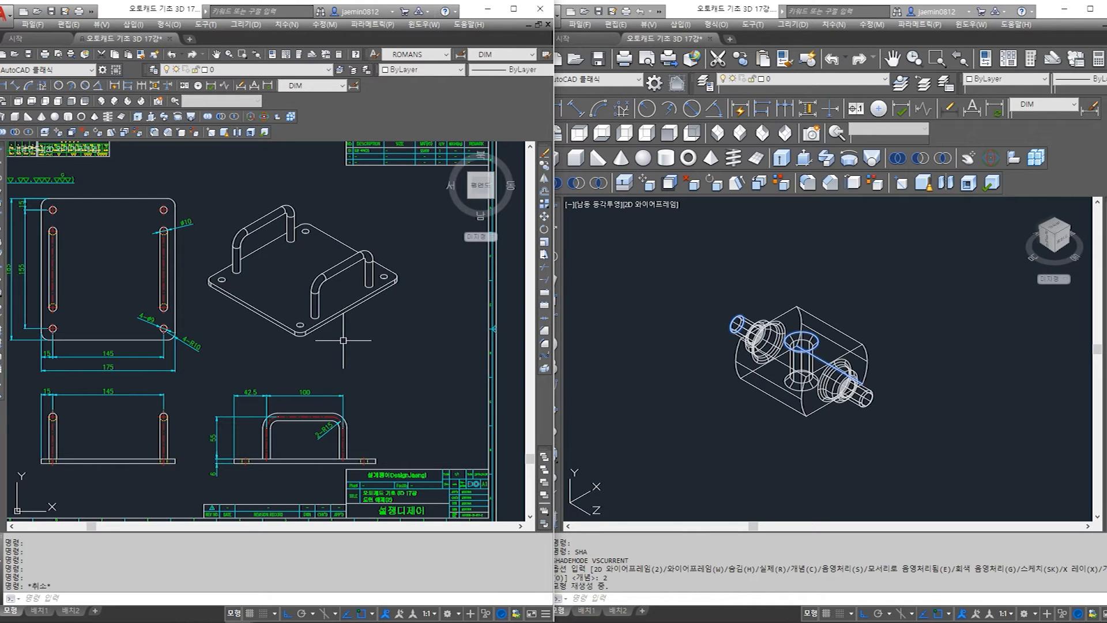
{"action": "scroll", "coordinate": [202, 339], "scroll_direction": "up", "scroll_amount": 3}
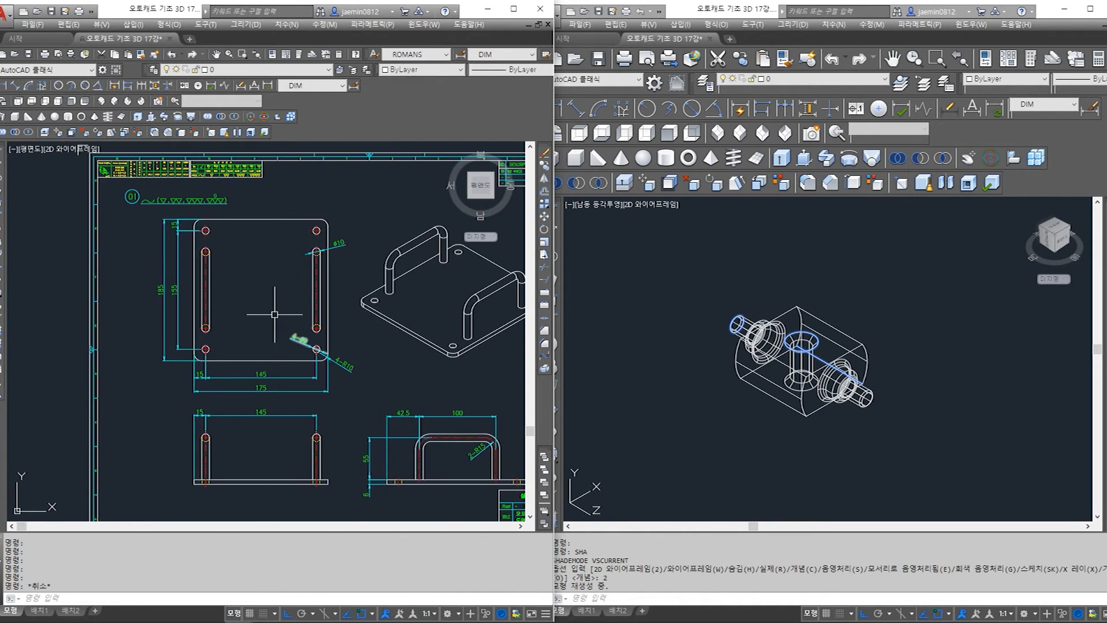
{"action": "middle_click_drag", "start_coordinate": [274, 332], "coordinate": [268, 349]}
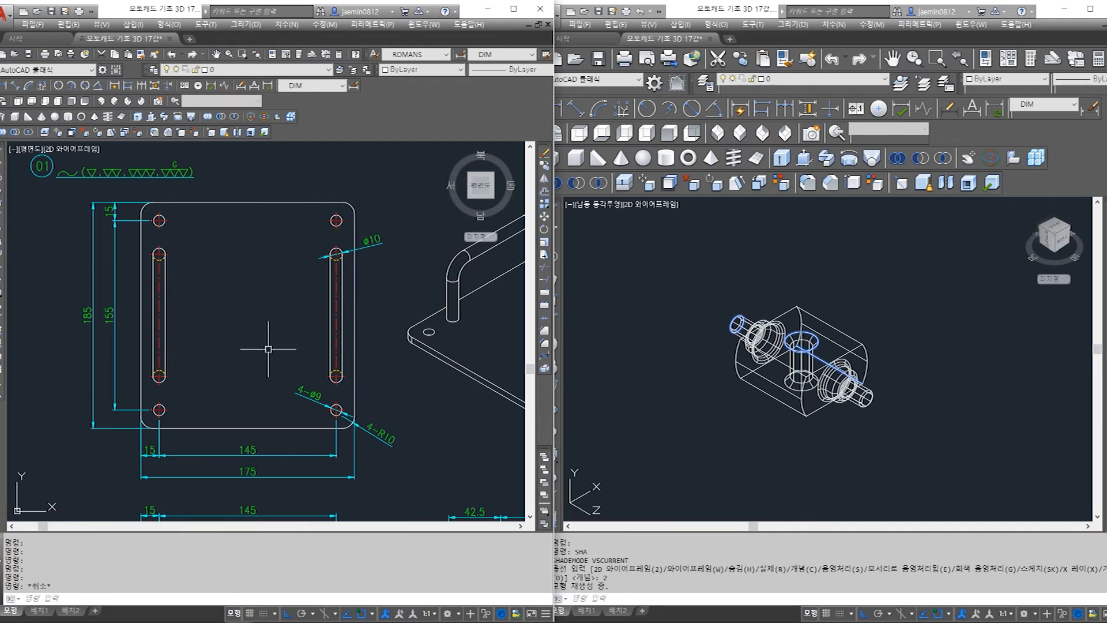
Reset the modelling drawing's UCS to World and show its plan view with empty space below the drawing sheets
{"action": "left_click", "coordinate": [683, 371]}
{"action": "scroll", "coordinate": [683, 370], "scroll_direction": "down", "scroll_amount": 5}
{"action": "middle_click_drag", "start_coordinate": [720, 415], "coordinate": [704, 325]}
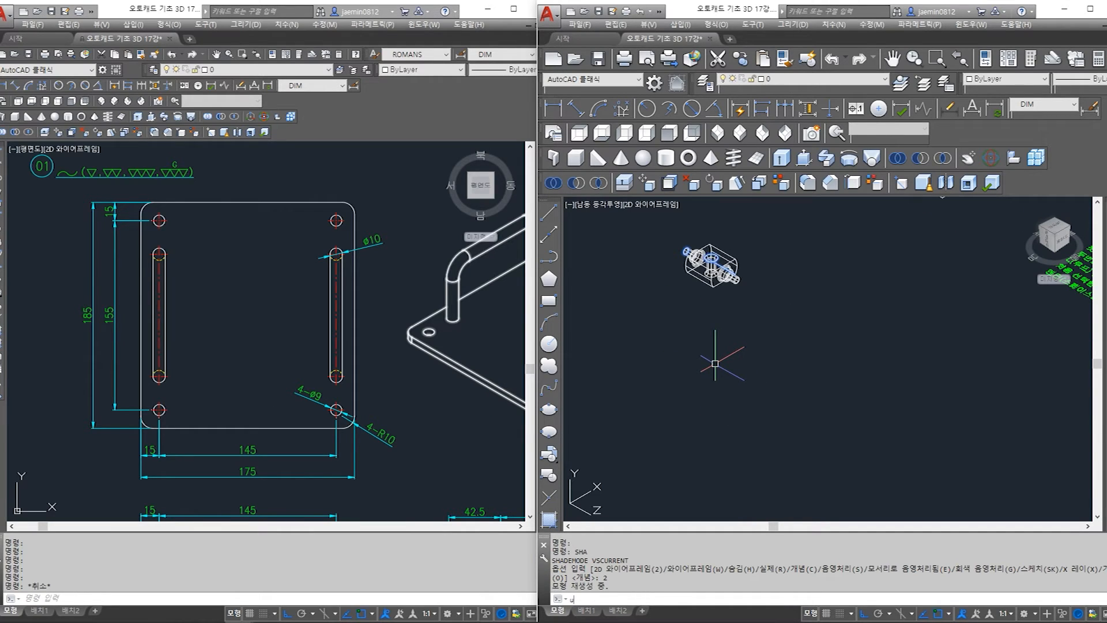
{"action": "type", "text": "ucs"}
{"action": "key", "text": "Return"}
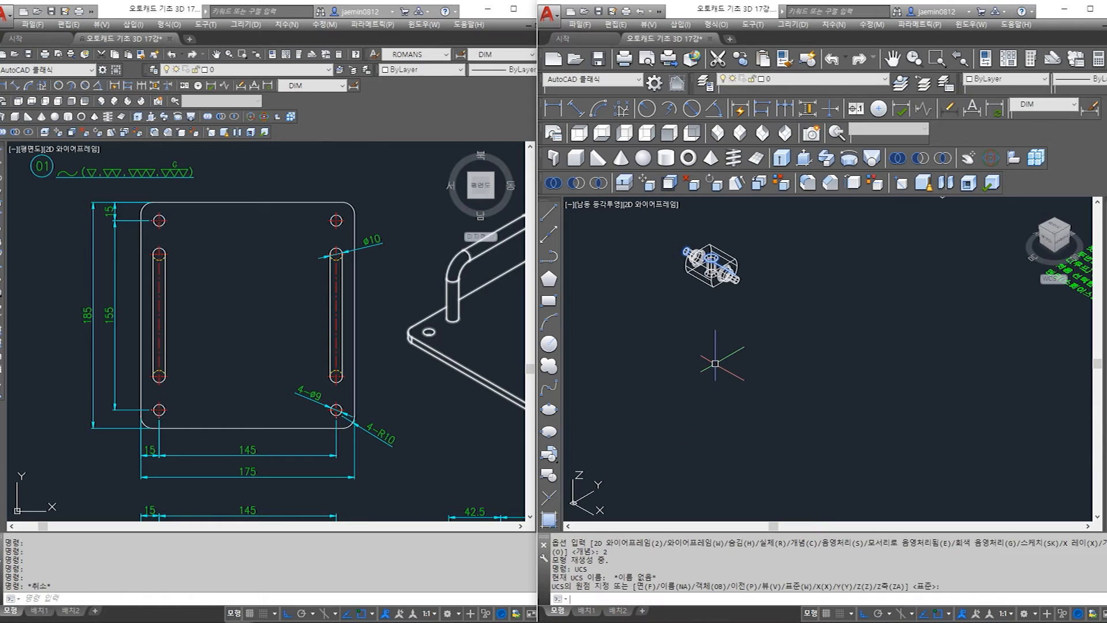
{"action": "type", "text": "plan"}
{"action": "key", "text": "Return"}
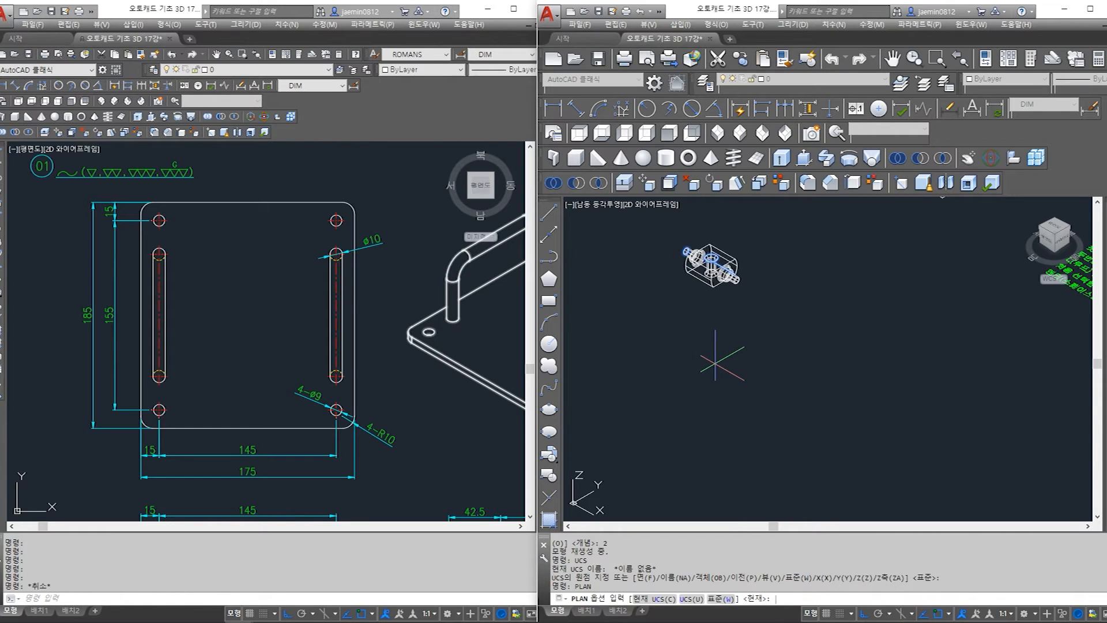
{"action": "key", "text": "Return"}
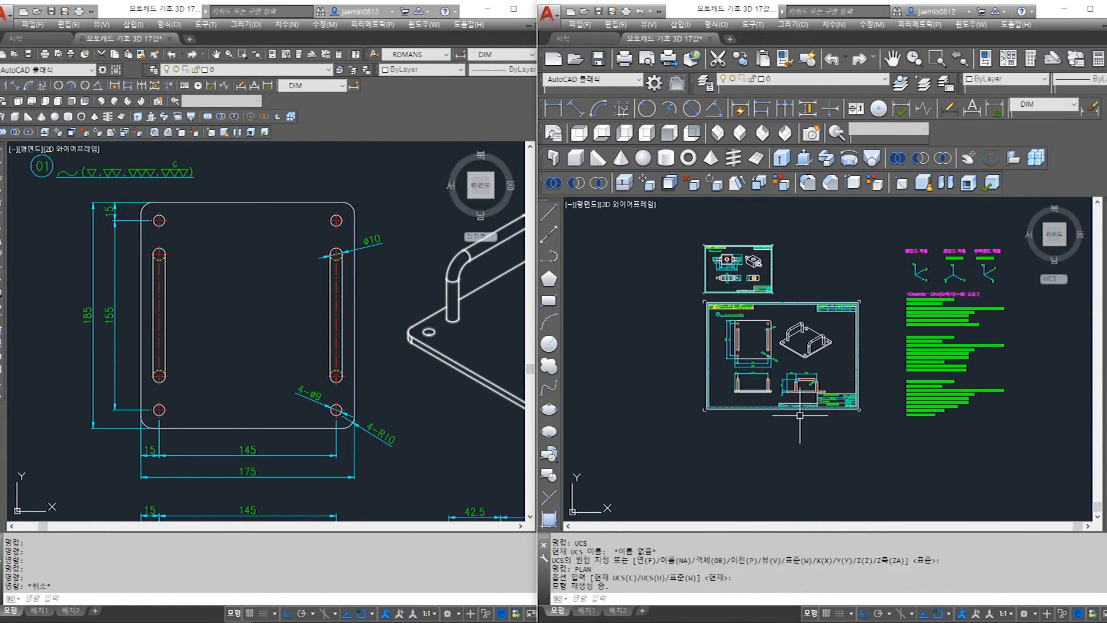
{"action": "scroll", "coordinate": [798, 399], "scroll_direction": "up", "scroll_amount": 8}
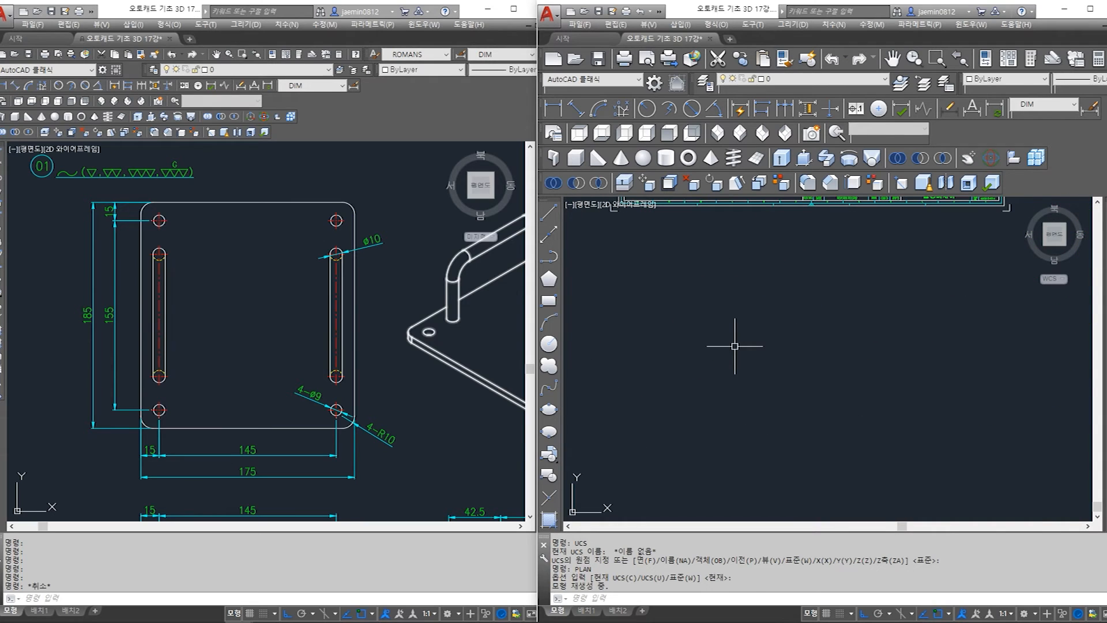
Draw the base plate's closed rectangular outline with lines, 175 wide and 185 high, in the empty area
{"action": "left_click", "coordinate": [302, 342]}
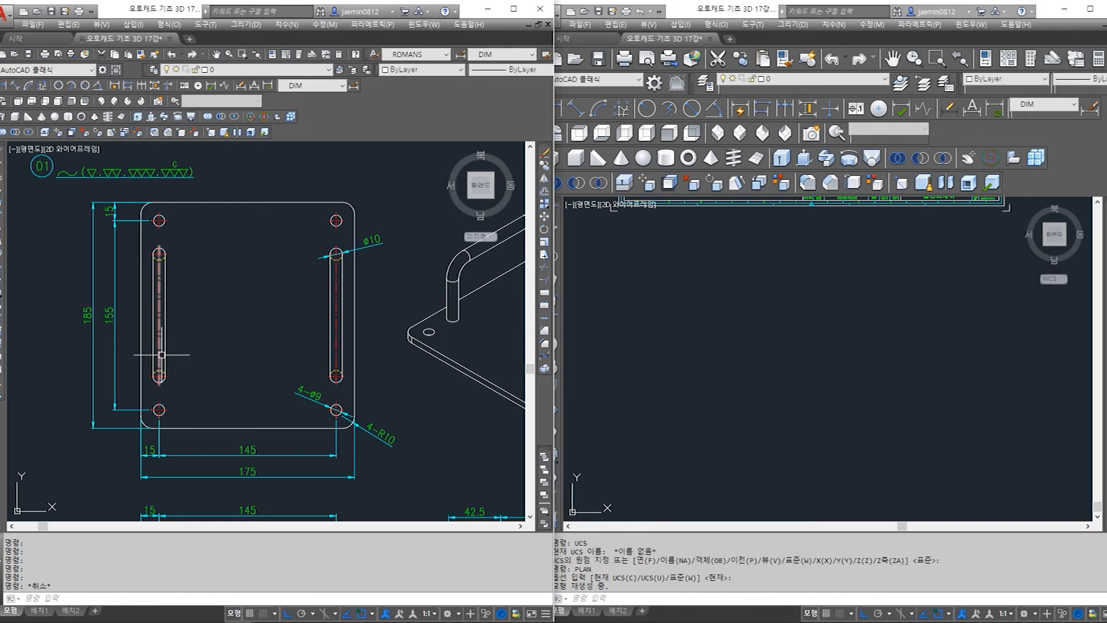
{"action": "left_click", "coordinate": [744, 398]}
{"action": "key", "text": "Escape"}
{"action": "type", "text": "1"}
{"action": "key", "text": "Return"}
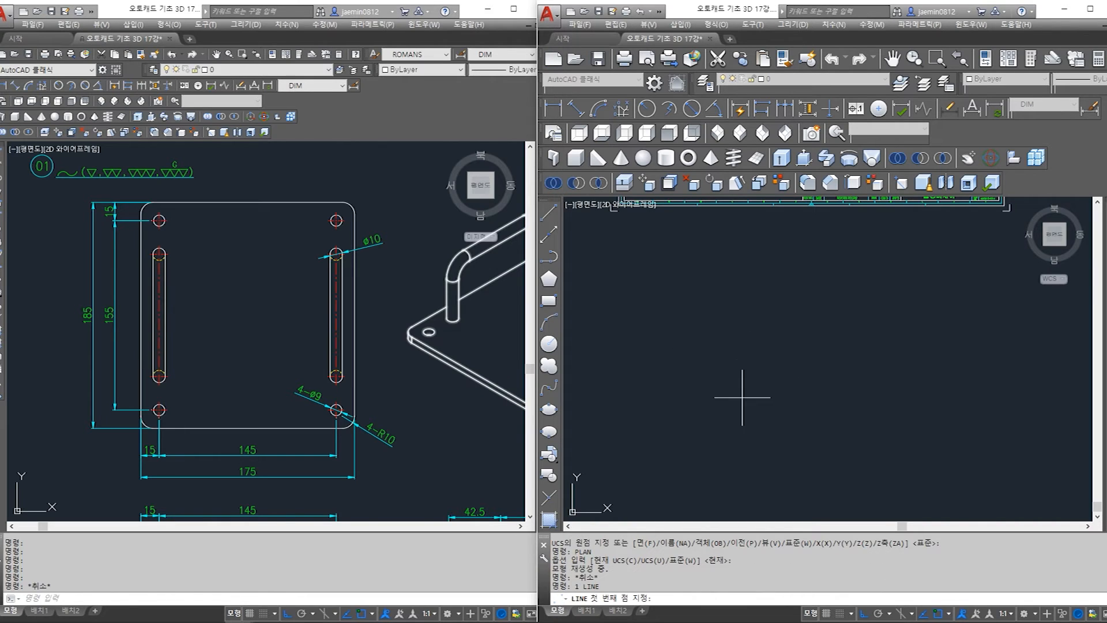
{"action": "left_click", "coordinate": [710, 376]}
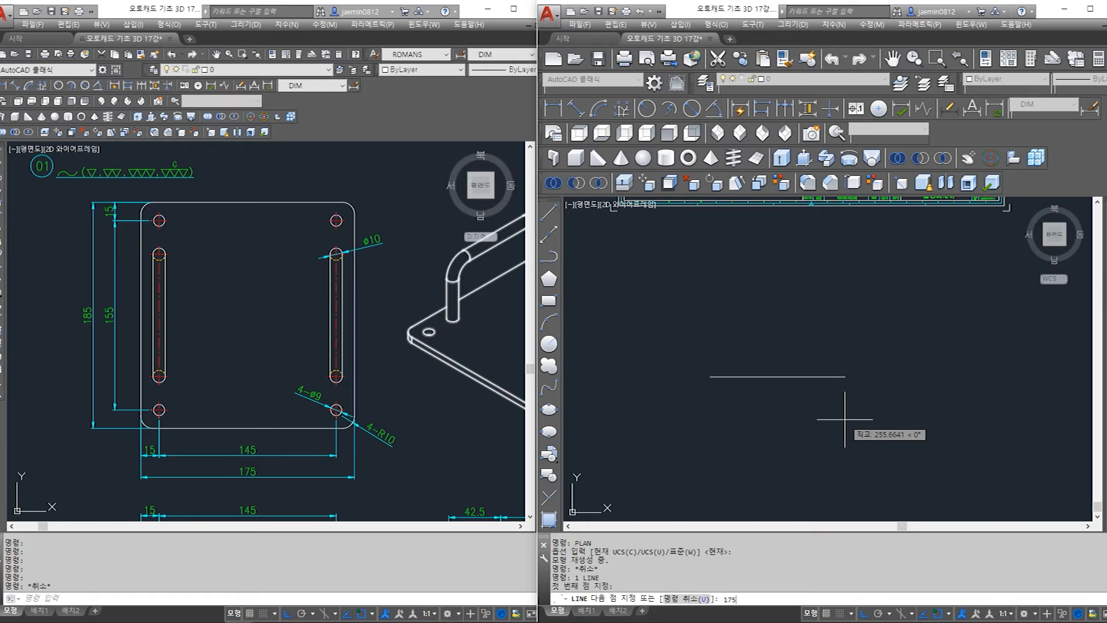
{"action": "key", "text": "Return"}
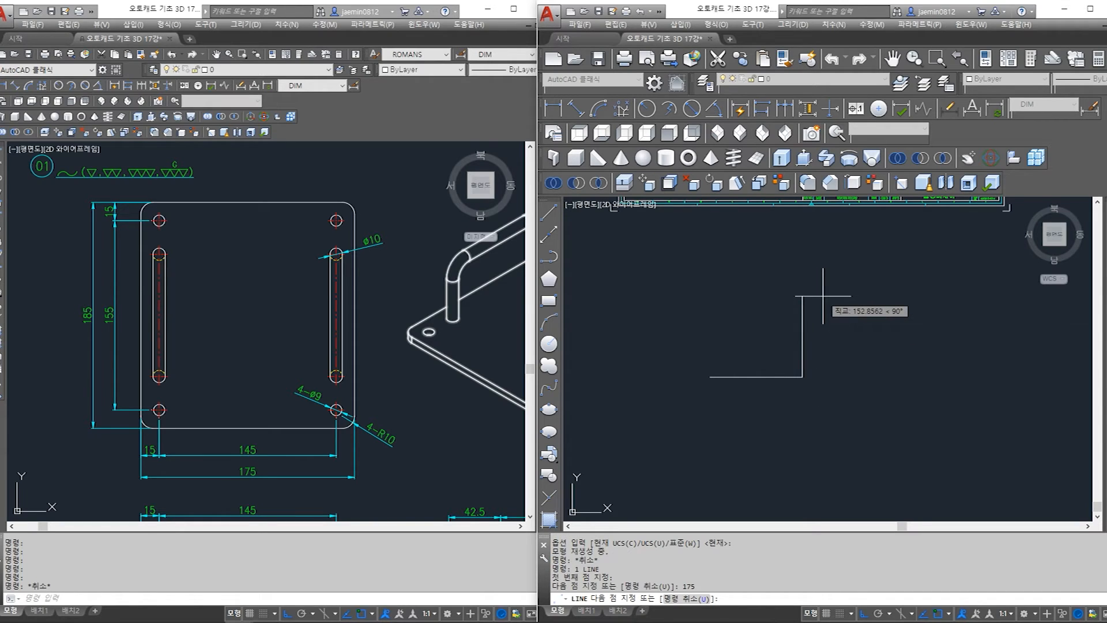
{"action": "type", "text": "185"}
{"action": "key", "text": "Return"}
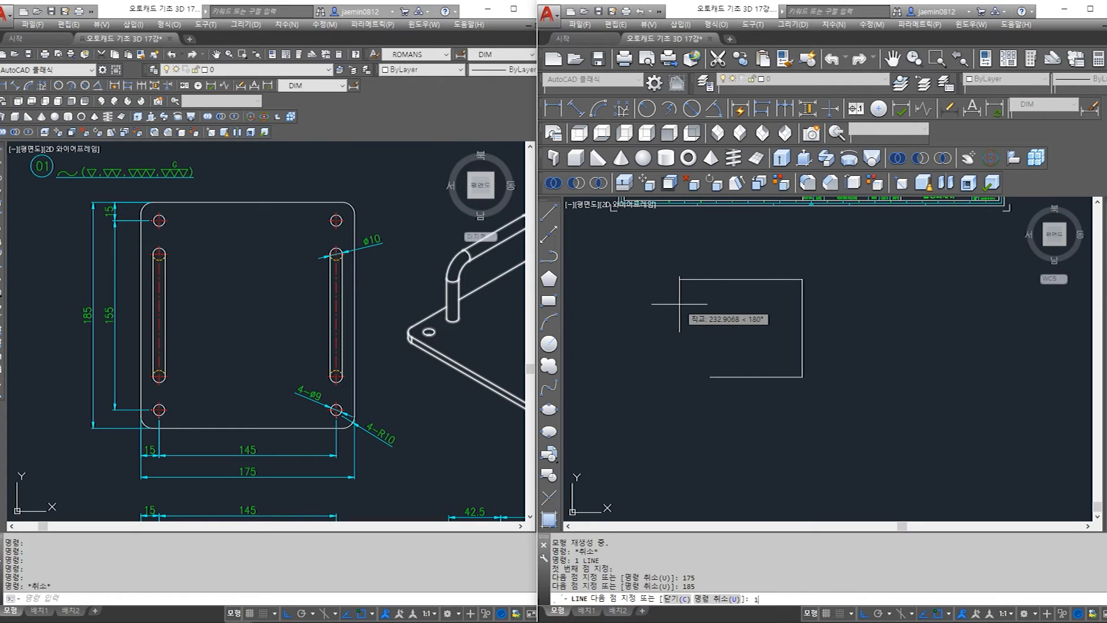
{"action": "type", "text": "175"}
{"action": "key", "text": "Return"}
{"action": "left_click", "coordinate": [710, 376]}
{"action": "key", "text": "Escape"}
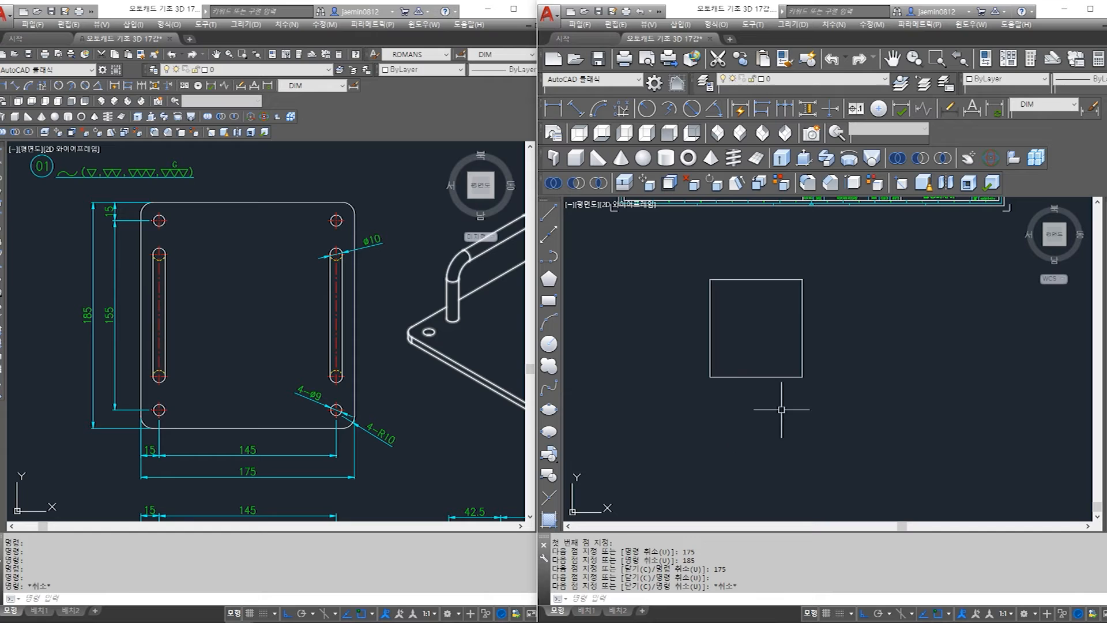
Examine the base plate's corner hole diameter, edge offsets and corner radius in the reference plan view
{"action": "left_click", "coordinate": [124, 289]}
{"action": "scroll", "coordinate": [123, 269], "scroll_direction": "up", "scroll_amount": 2}
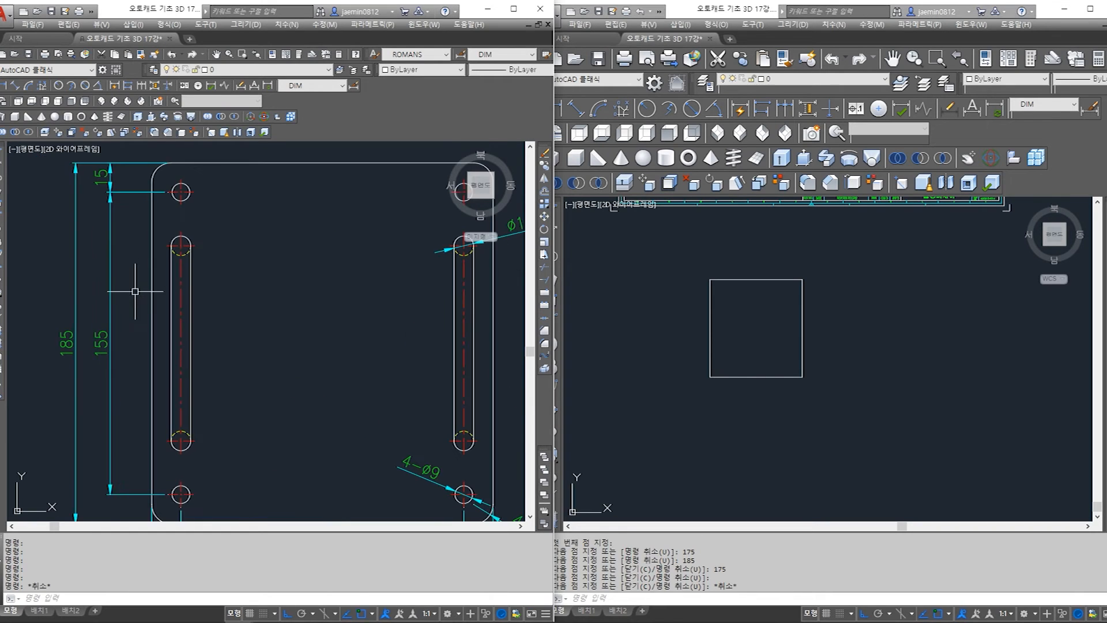
{"action": "middle_click_drag", "start_coordinate": [136, 288], "coordinate": [144, 271]}
{"action": "middle_click_drag", "start_coordinate": [175, 223], "coordinate": [176, 240]}
{"action": "scroll", "coordinate": [222, 247], "scroll_direction": "down", "scroll_amount": 2}
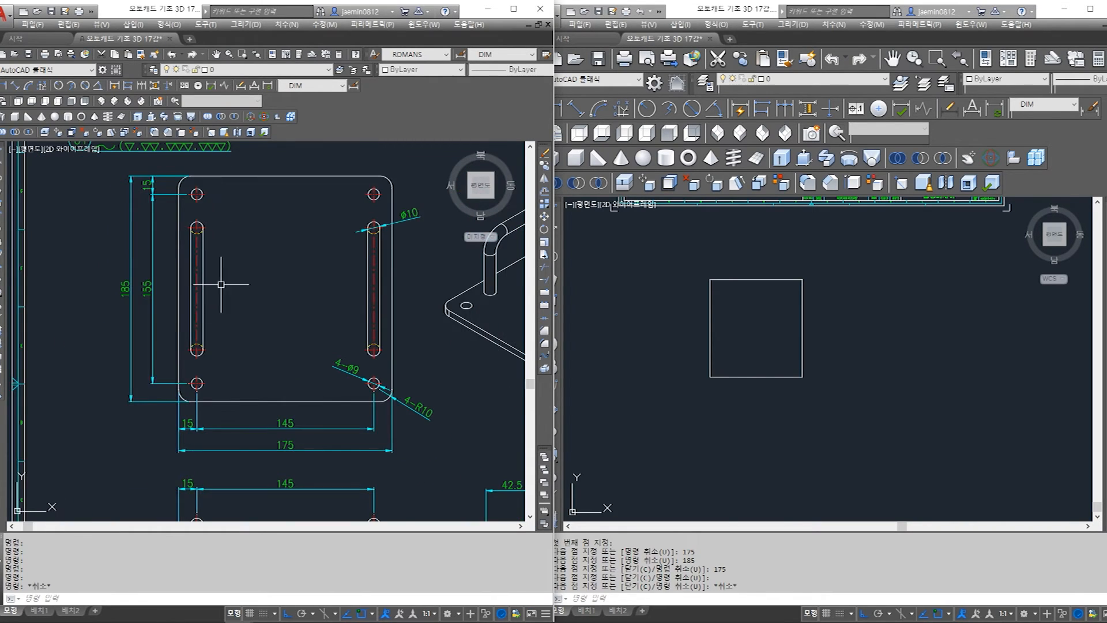
{"action": "scroll", "coordinate": [227, 383], "scroll_direction": "up", "scroll_amount": 2}
{"action": "middle_click_drag", "start_coordinate": [240, 430], "coordinate": [231, 456]}
{"action": "middle_click_drag", "start_coordinate": [273, 306], "coordinate": [271, 382]}
{"action": "scroll", "coordinate": [242, 298], "scroll_direction": "down", "scroll_amount": 2}
{"action": "middle_click_drag", "start_coordinate": [222, 414], "coordinate": [224, 411]}
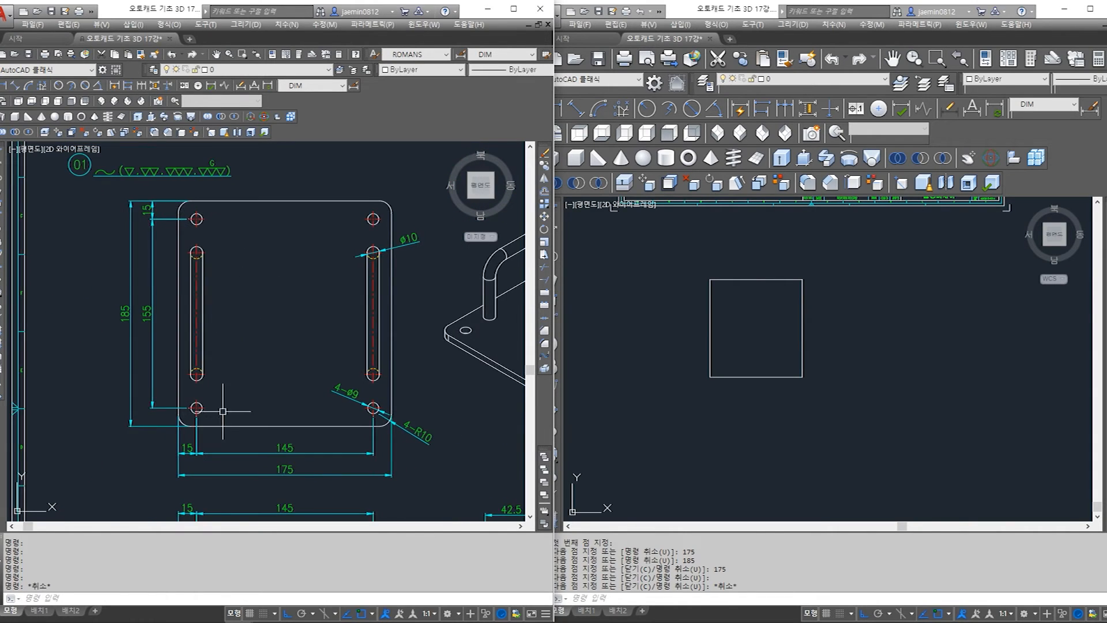
{"action": "scroll", "coordinate": [222, 412], "scroll_direction": "up", "scroll_amount": 2}
{"action": "scroll", "coordinate": [175, 404], "scroll_direction": "down", "scroll_amount": 1}
{"action": "middle_click_drag", "start_coordinate": [405, 389], "coordinate": [336, 388]}
{"action": "middle_click_drag", "start_coordinate": [351, 308], "coordinate": [352, 386]}
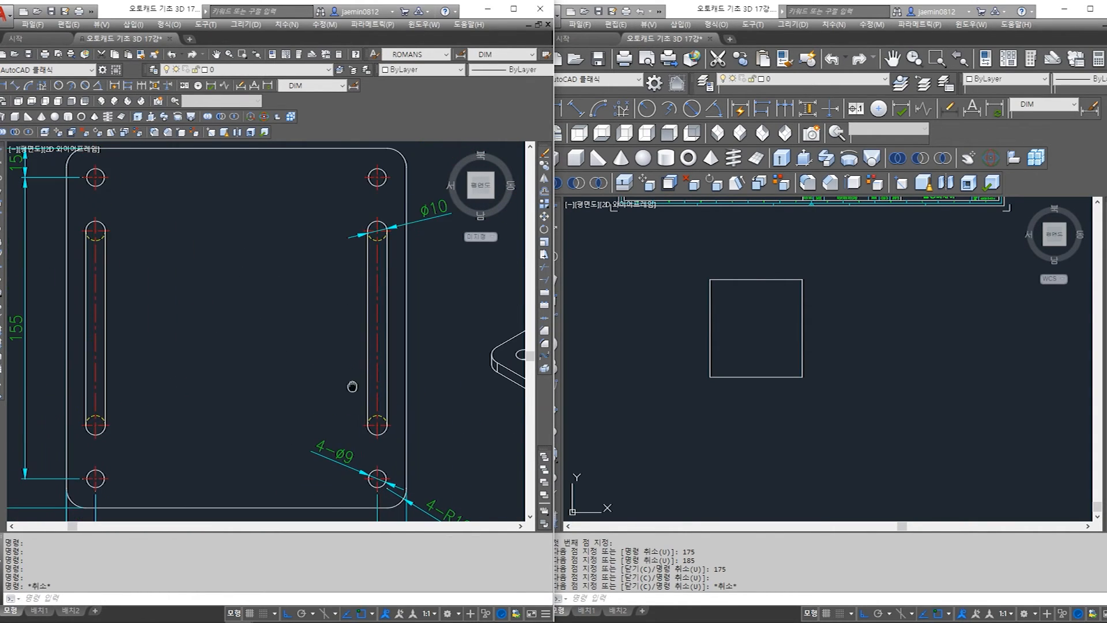
{"action": "middle_click_drag", "start_coordinate": [241, 381], "coordinate": [245, 292]}
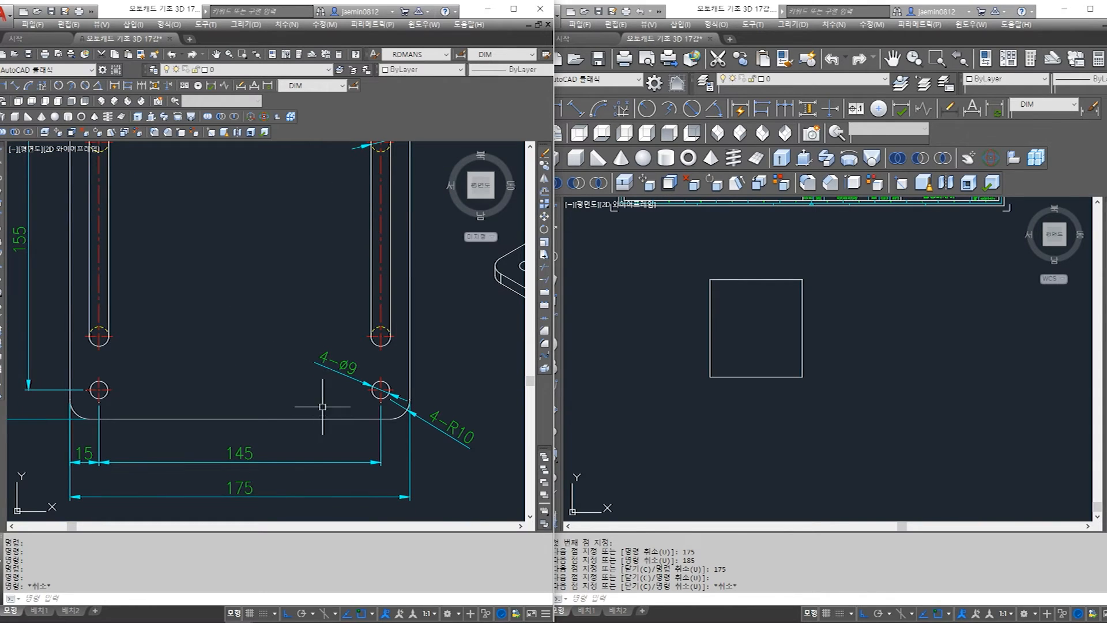
Offset all four edges of the plate rectangle 15 inward as construction lines for the hole centres
{"action": "left_click", "coordinate": [737, 401]}
{"action": "scroll", "coordinate": [753, 339], "scroll_direction": "up", "scroll_amount": 2}
{"action": "middle_click_drag", "start_coordinate": [752, 334], "coordinate": [752, 378]}
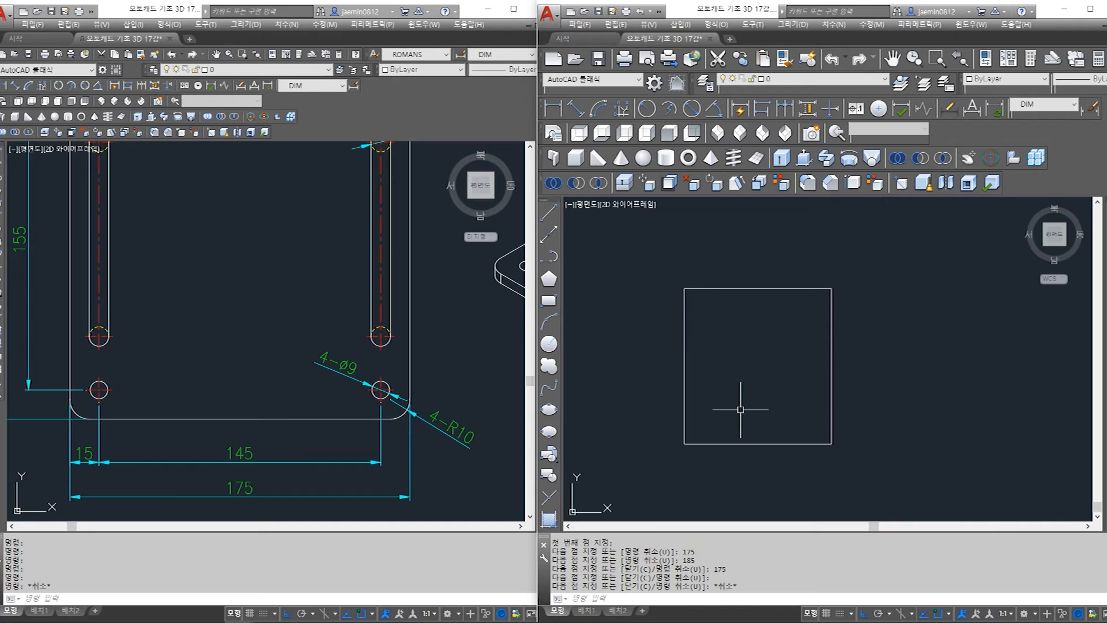
{"action": "type", "text": "o"}
{"action": "key", "text": "Return"}
{"action": "type", "text": "1"}
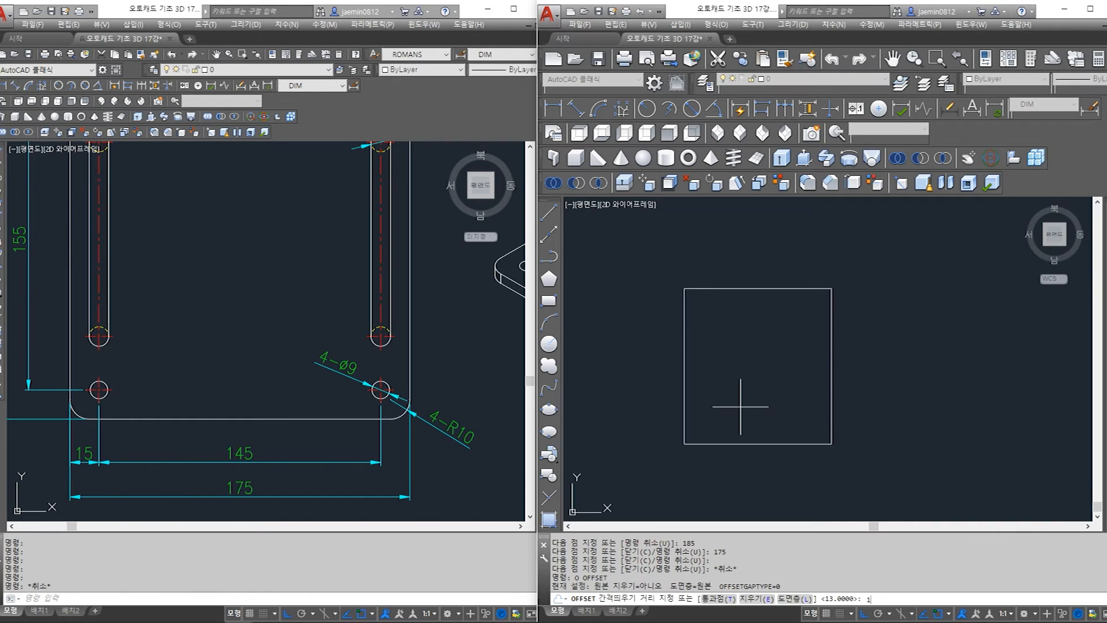
{"action": "type", "text": "5"}
{"action": "key", "text": "Return"}
{"action": "left_click", "coordinate": [684, 370]}
{"action": "left_click", "coordinate": [743, 363]}
{"action": "left_click", "coordinate": [761, 289]}
{"action": "left_click", "coordinate": [767, 323]}
{"action": "left_click", "coordinate": [830, 334]}
{"action": "left_click", "coordinate": [779, 346]}
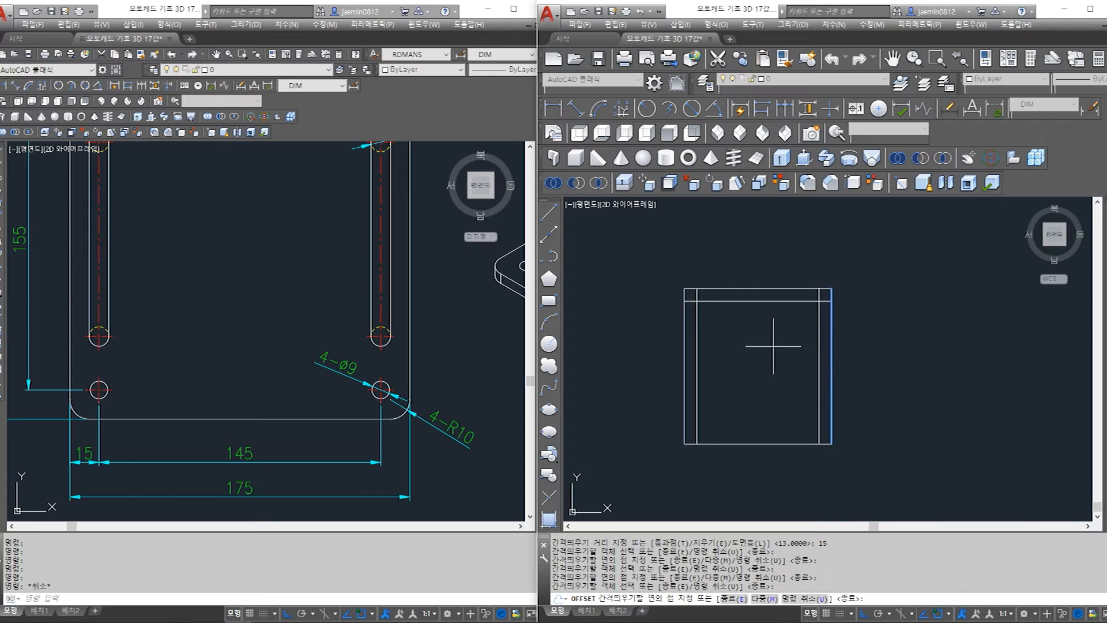
{"action": "left_click", "coordinate": [773, 444]}
{"action": "left_click", "coordinate": [760, 411]}
{"action": "scroll", "coordinate": [742, 413], "scroll_direction": "up", "scroll_amount": 4}
{"action": "key", "text": "Escape"}
{"action": "left_click", "coordinate": [640, 442]}
{"action": "left_click", "coordinate": [631, 469]}
{"action": "key", "text": "Escape"}
{"action": "key", "text": "Escape"}
{"action": "key", "text": "Escape"}
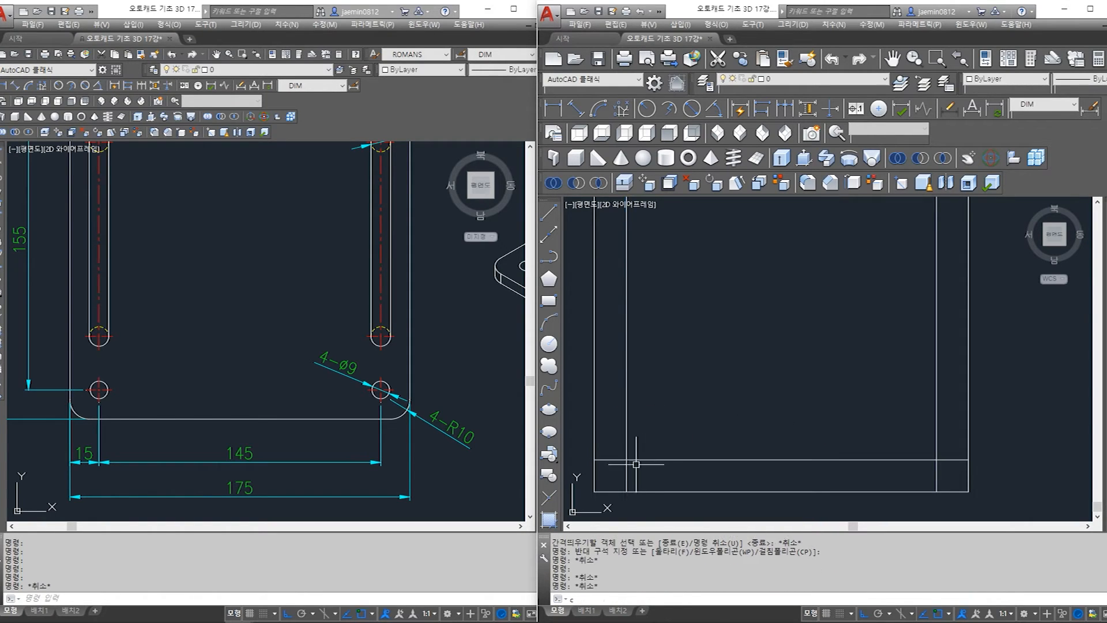
Draw a 9-diameter hole circle at the lower-left intersection of the offset lines
{"action": "type", "text": "c"}
{"action": "key", "text": "Return"}
{"action": "left_click", "coordinate": [626, 460]}
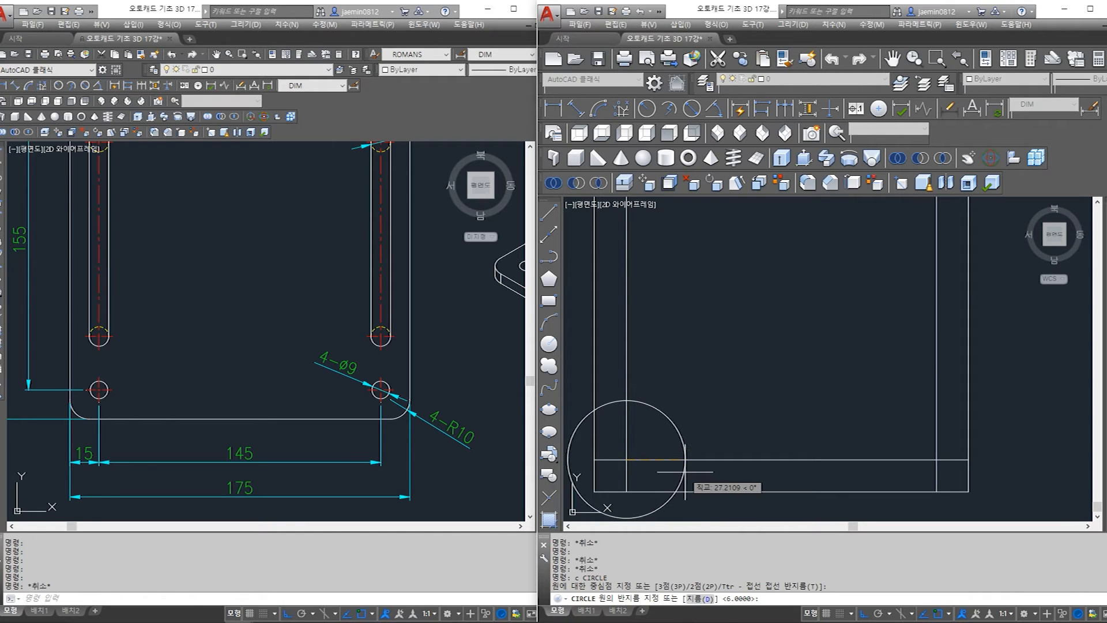
{"action": "type", "text": "d"}
{"action": "key", "text": "Return"}
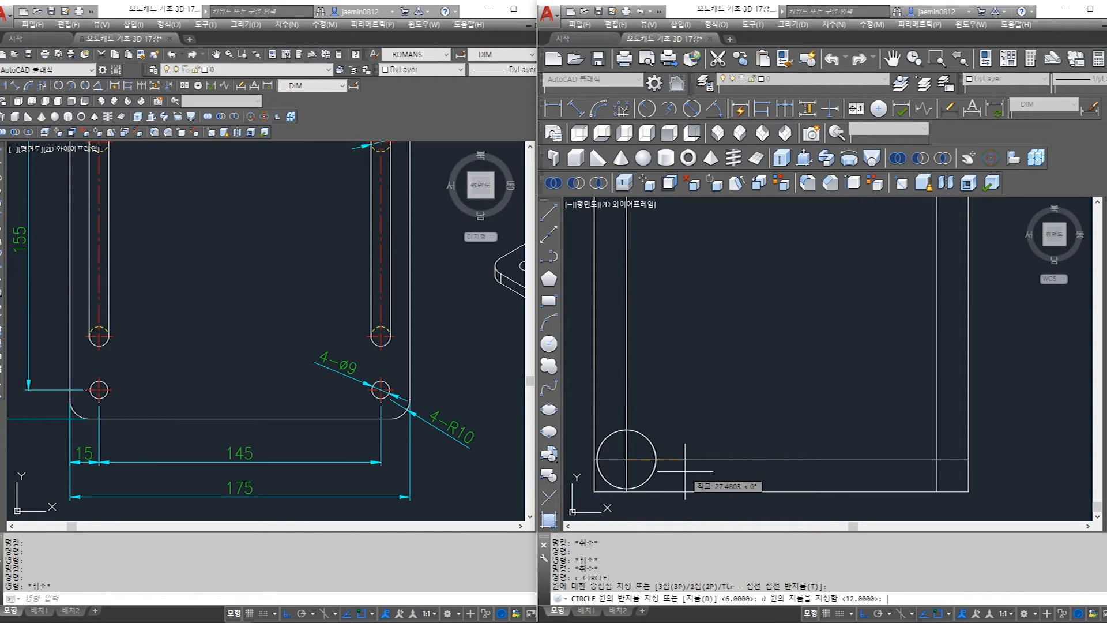
{"action": "type", "text": "9"}
{"action": "key", "text": "Return"}
Draw matching 9-diameter circles at the other three intersections of the offset lines
{"action": "middle_click_drag", "start_coordinate": [831, 464], "coordinate": [736, 461]}
{"action": "key", "text": "Return"}
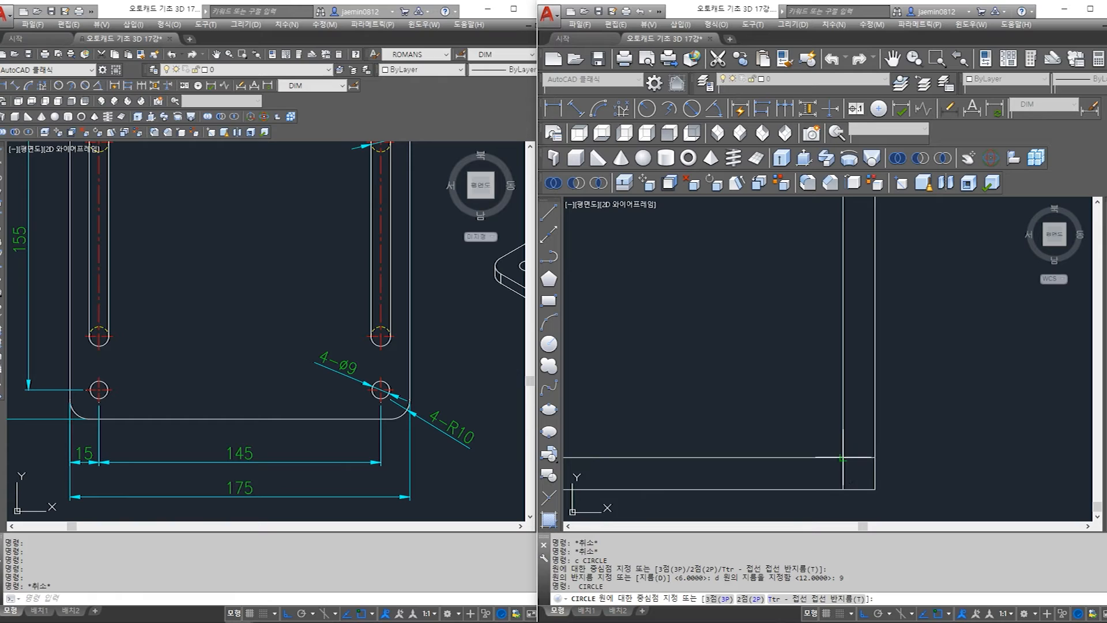
{"action": "left_click", "coordinate": [843, 458]}
{"action": "scroll", "coordinate": [843, 461], "scroll_direction": "down", "scroll_amount": 2}
{"action": "key", "text": "Return"}
{"action": "key", "text": "Return"}
{"action": "left_click", "coordinate": [844, 268]}
{"action": "key", "text": "Return"}
{"action": "key", "text": "Return"}
{"action": "left_click", "coordinate": [650, 268]}
{"action": "key", "text": "Return"}
{"action": "middle_click_drag", "start_coordinate": [731, 379], "coordinate": [760, 352]}
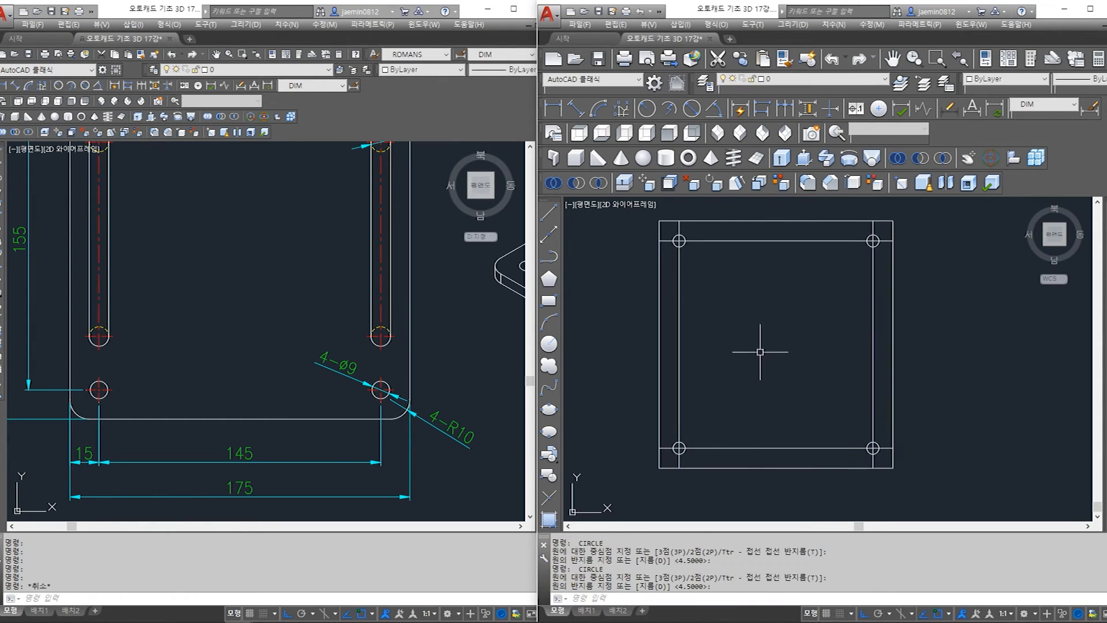
Delete the four offset construction lines, keeping the plate outline and the hole circles
{"action": "left_click", "coordinate": [711, 335]}
{"action": "left_click", "coordinate": [677, 353]}
{"action": "left_click", "coordinate": [743, 250]}
{"action": "left_click", "coordinate": [732, 234]}
{"action": "left_click", "coordinate": [872, 292]}
{"action": "left_click", "coordinate": [813, 401]}
{"action": "left_click", "coordinate": [774, 452]}
{"action": "key", "text": "Delete"}
Examine the handle positions and the bent rod profile across the reference plan, front and side views
{"action": "left_click", "coordinate": [365, 331]}
{"action": "mouse_move", "coordinate": [380, 336]}
{"action": "middle_mouse_down"}
{"action": "mouse_move", "coordinate": [388, 410]}
{"action": "mouse_move", "coordinate": [344, 352]}
{"action": "middle_mouse_up"}
{"action": "scroll", "coordinate": [399, 400], "scroll_direction": "down", "scroll_amount": 2}
{"action": "scroll", "coordinate": [332, 344], "scroll_direction": "up", "scroll_amount": 2}
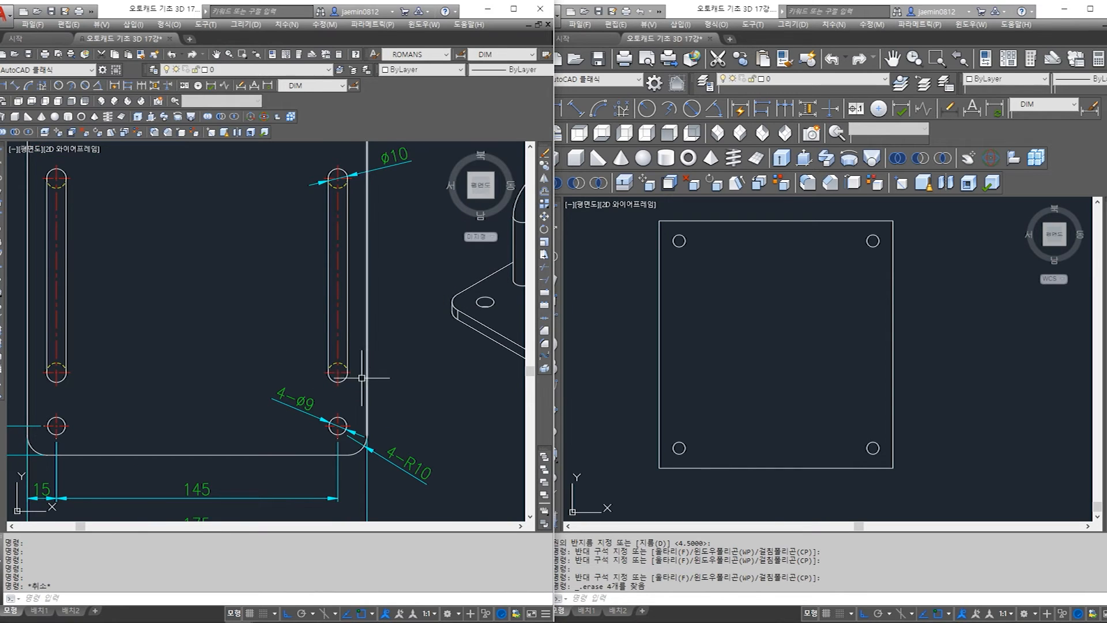
{"action": "scroll", "coordinate": [350, 363], "scroll_direction": "down", "scroll_amount": 3}
{"action": "scroll", "coordinate": [366, 404], "scroll_direction": "up", "scroll_amount": 4}
{"action": "scroll", "coordinate": [255, 427], "scroll_direction": "up", "scroll_amount": 1}
{"action": "scroll", "coordinate": [209, 435], "scroll_direction": "down", "scroll_amount": 2}
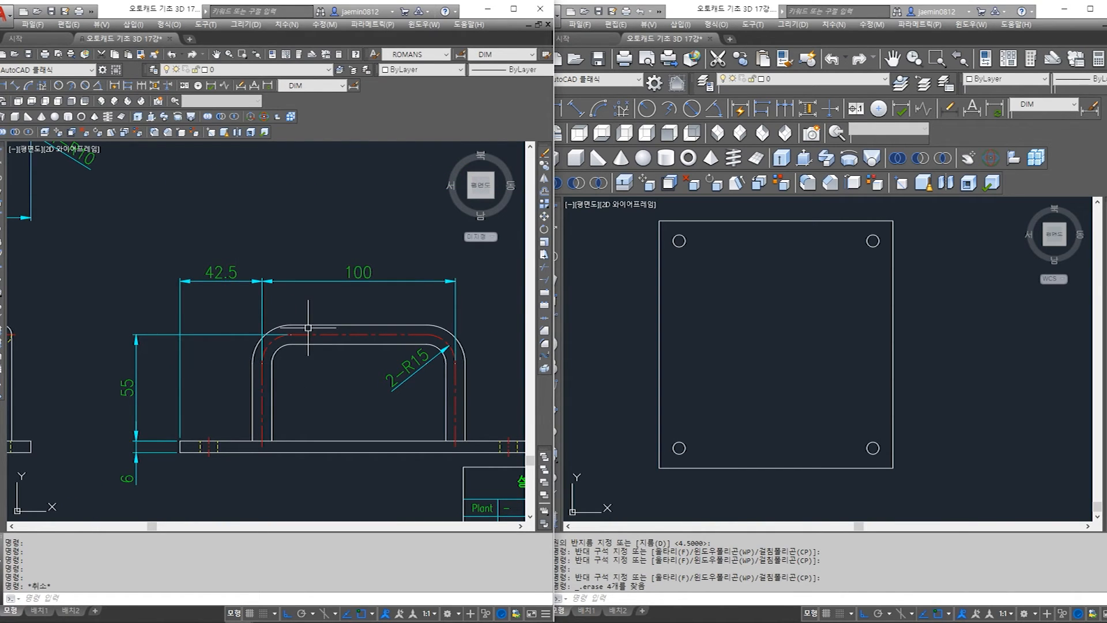
{"action": "scroll", "coordinate": [310, 329], "scroll_direction": "down", "scroll_amount": 3}
{"action": "scroll", "coordinate": [222, 352], "scroll_direction": "up", "scroll_amount": 5}
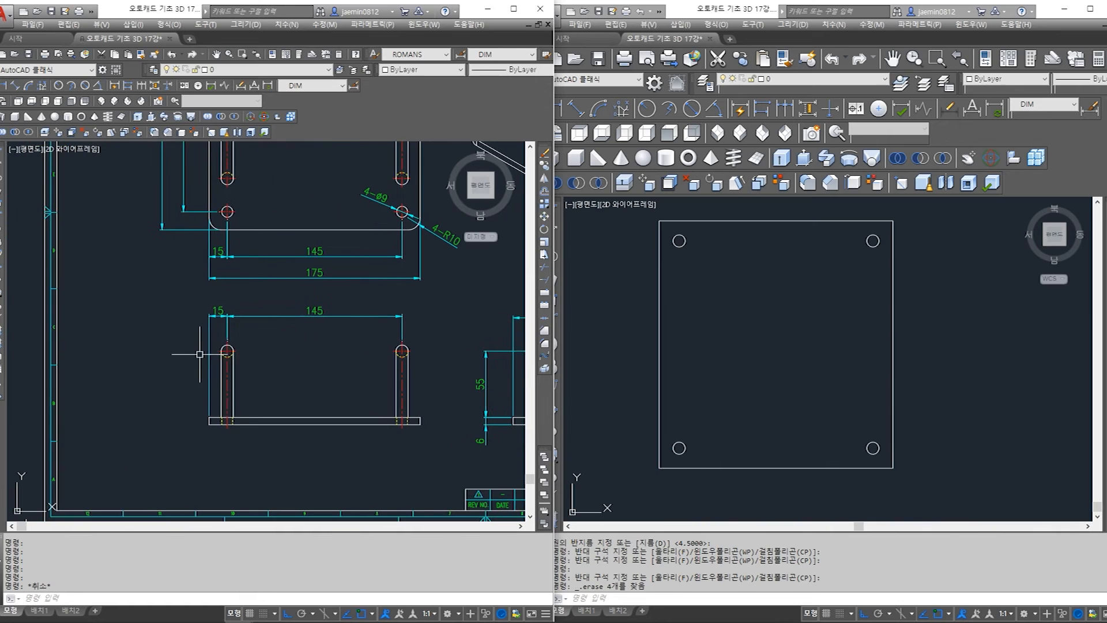
{"action": "scroll", "coordinate": [263, 333], "scroll_direction": "down", "scroll_amount": 2}
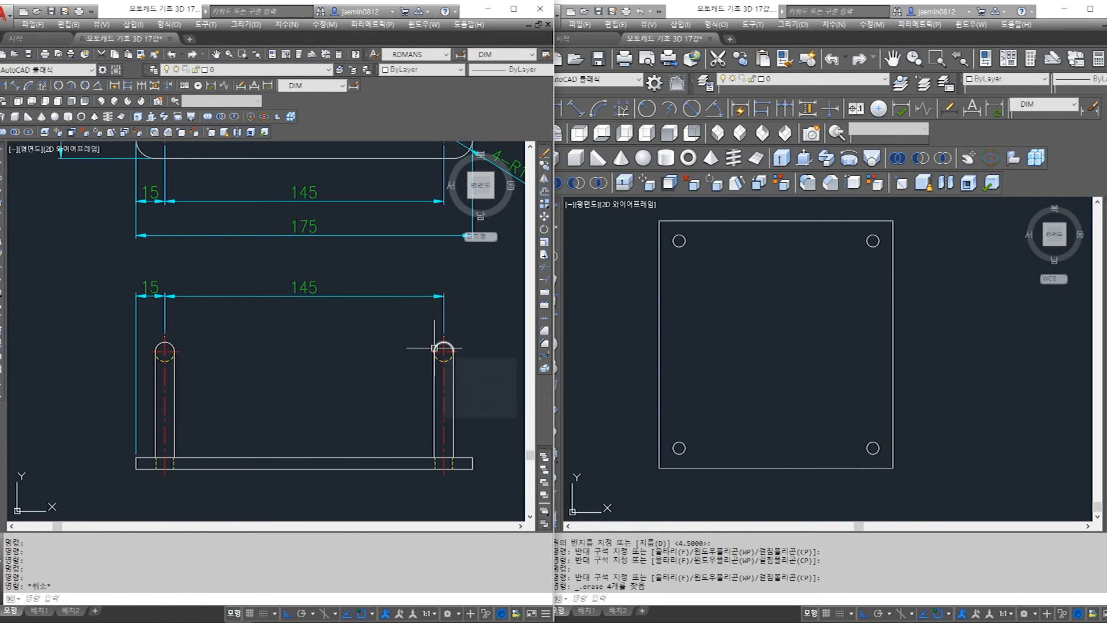
{"action": "middle_click_drag", "start_coordinate": [386, 259], "coordinate": [363, 383]}
{"action": "scroll", "coordinate": [386, 317], "scroll_direction": "down", "scroll_amount": 2}
{"action": "middle_click_drag", "start_coordinate": [407, 333], "coordinate": [349, 334]}
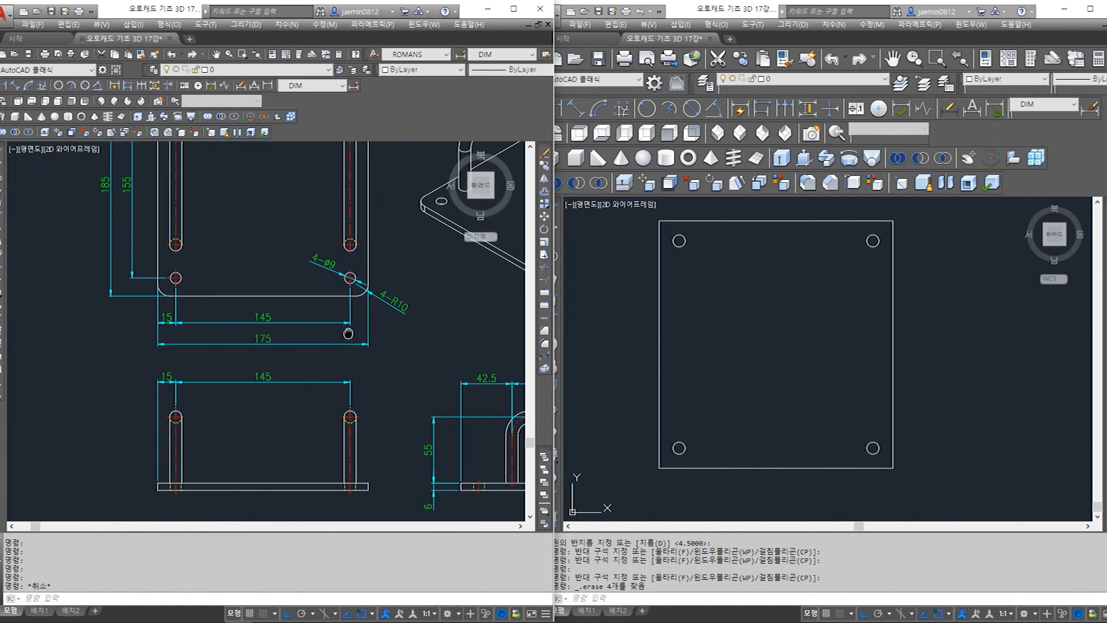
Draw a 10-diameter circle for the handle rod, centred on the plate's lower-right corner
{"action": "left_click", "coordinate": [768, 391]}
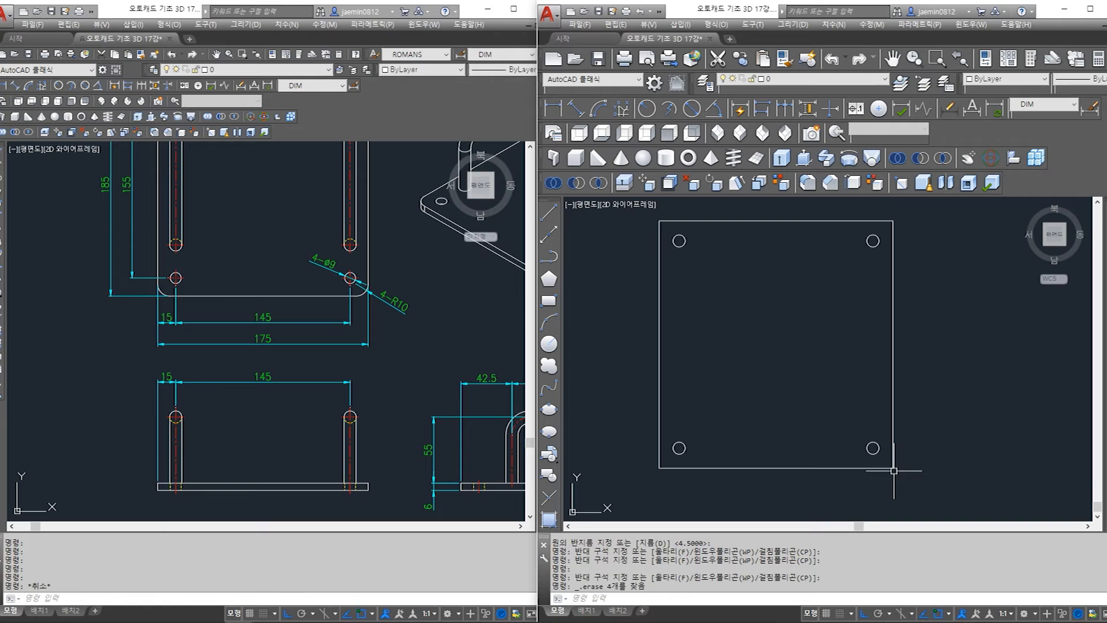
{"action": "key", "text": "Escape"}
{"action": "type", "text": "c"}
{"action": "key", "text": "Return"}
{"action": "scroll", "coordinate": [893, 472], "scroll_direction": "up", "scroll_amount": 4}
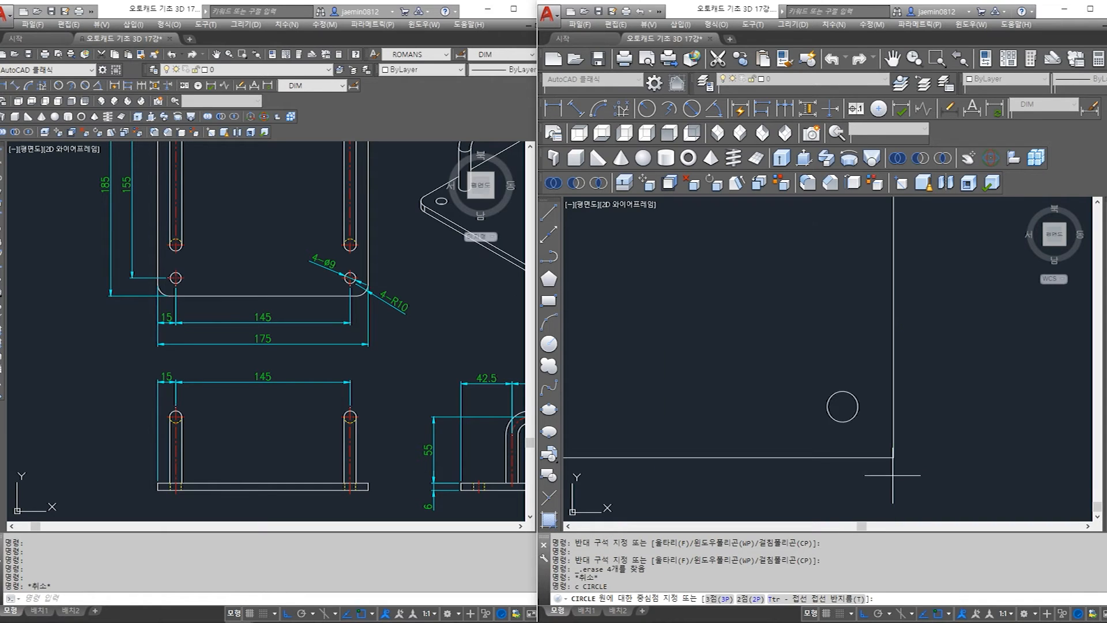
{"action": "left_click", "coordinate": [894, 457]}
{"action": "left_click", "coordinate": [363, 378]}
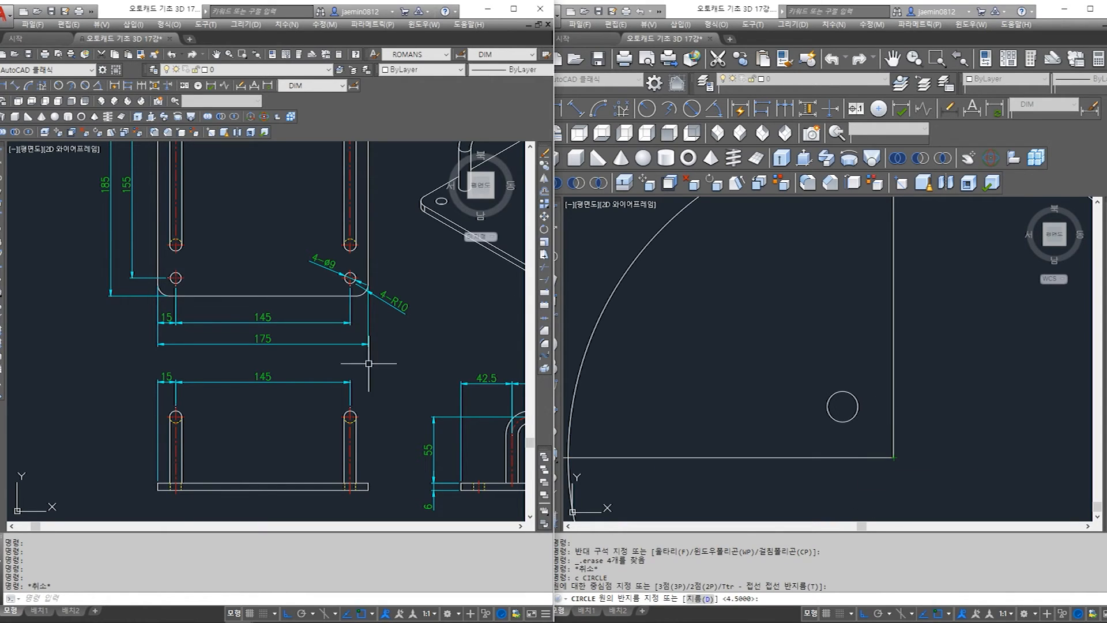
{"action": "middle_click_drag", "start_coordinate": [372, 201], "coordinate": [326, 385]}
{"action": "scroll", "coordinate": [301, 311], "scroll_direction": "up", "scroll_amount": 3}
{"action": "left_click", "coordinate": [857, 447]}
{"action": "type", "text": "d"}
{"action": "key", "text": "Return"}
{"action": "type", "text": "10"}
{"action": "key", "text": "Return"}
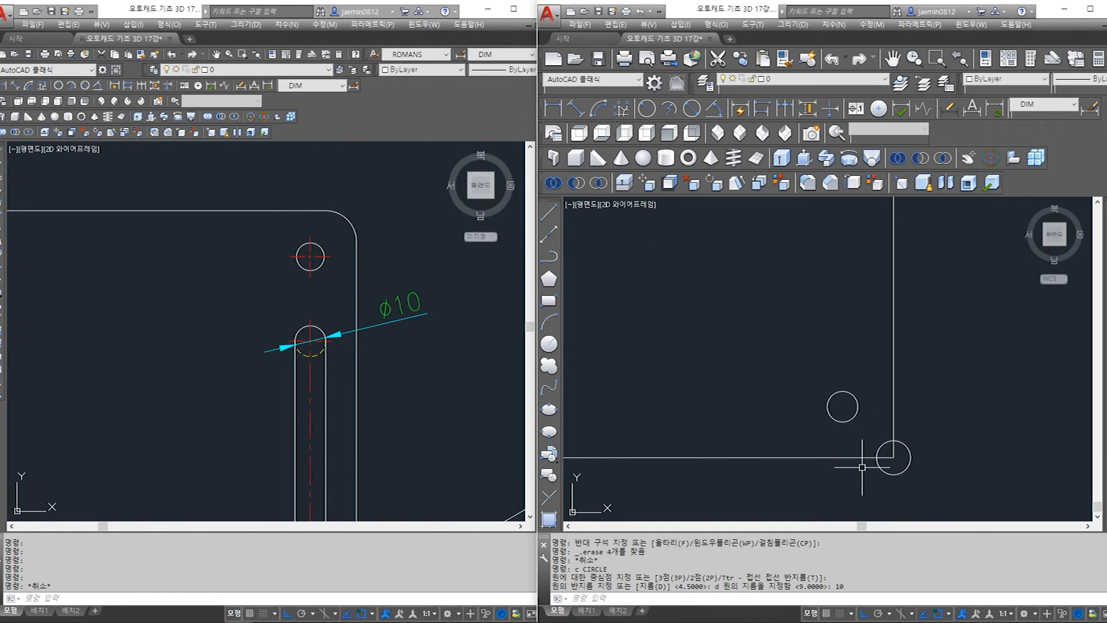
Examine how far the handle's end is offset from the plate edge in the reference side and plan views
{"action": "left_click", "coordinate": [344, 365]}
{"action": "scroll", "coordinate": [345, 366], "scroll_direction": "down", "scroll_amount": 4}
{"action": "middle_click_drag", "start_coordinate": [344, 365], "coordinate": [344, 250]}
{"action": "middle_click_drag", "start_coordinate": [359, 394], "coordinate": [236, 250]}
{"action": "scroll", "coordinate": [417, 422], "scroll_direction": "up", "scroll_amount": 2}
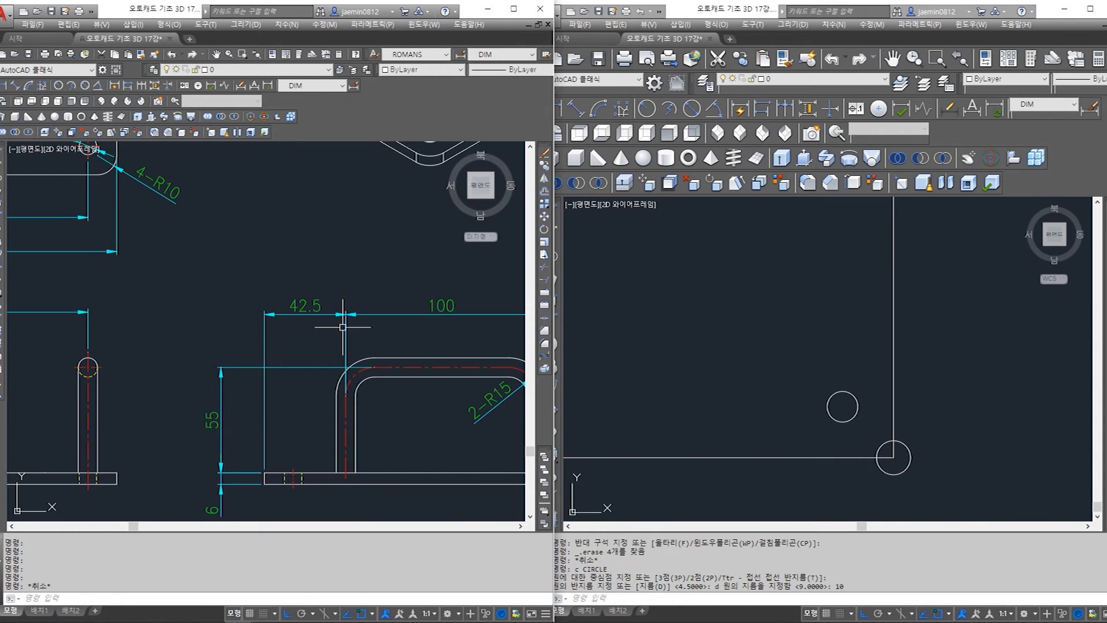
{"action": "scroll", "coordinate": [343, 327], "scroll_direction": "down", "scroll_amount": 2}
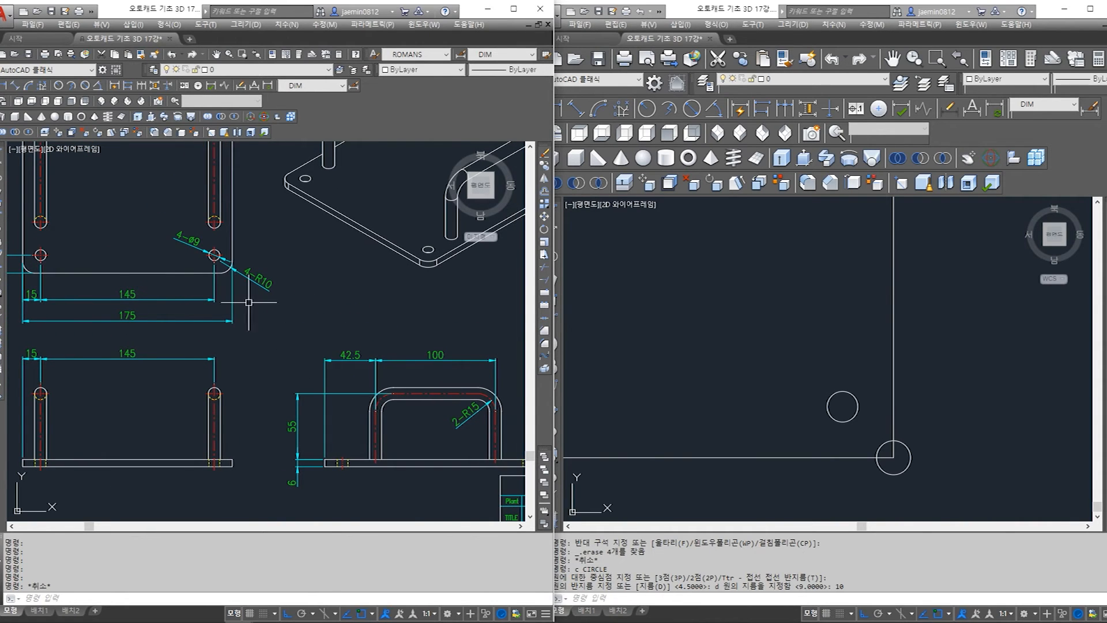
{"action": "middle_click_drag", "start_coordinate": [249, 302], "coordinate": [269, 341]}
{"action": "scroll", "coordinate": [225, 308], "scroll_direction": "up", "scroll_amount": 2}
{"action": "left_click", "coordinate": [225, 308]}
{"action": "left_click", "coordinate": [213, 319]}
{"action": "key", "text": "Escape"}
{"action": "left_click", "coordinate": [219, 227]}
{"action": "left_click", "coordinate": [259, 242]}
{"action": "key", "text": "Escape"}
{"action": "key", "text": "Escape"}
Add a trial vertical dimension from the handle's lower end centre to the plate's lower edge in the reference plan, and erase it
{"action": "type", "text": "a"}
{"action": "key", "text": "Escape"}
{"action": "type", "text": "aa"}
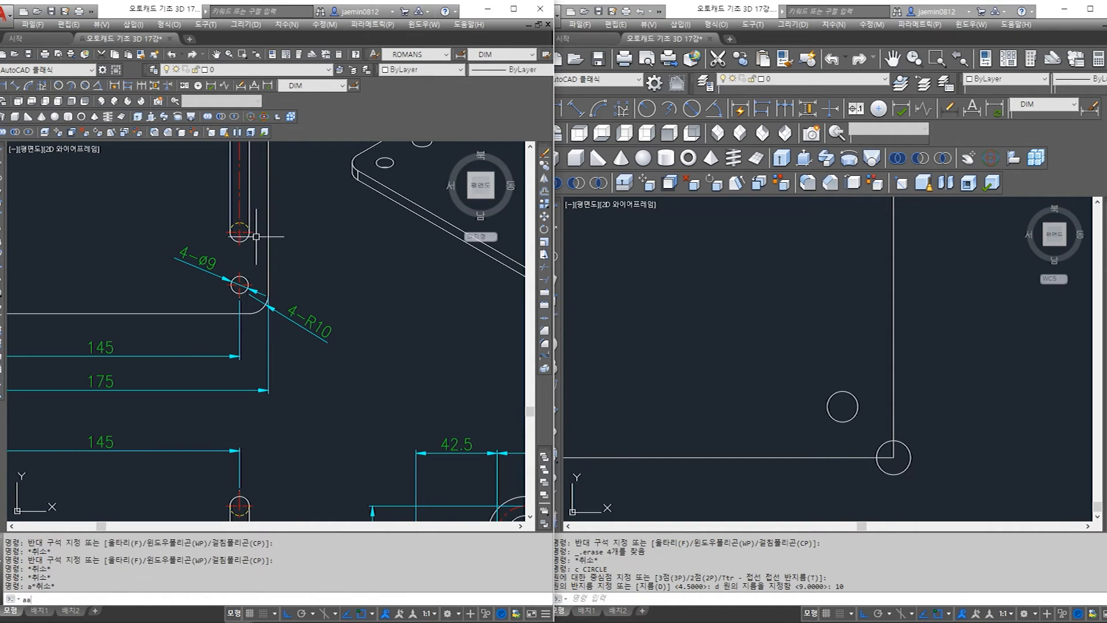
{"action": "key", "text": "space"}
{"action": "left_click", "coordinate": [253, 231]}
{"action": "left_click", "coordinate": [250, 313]}
{"action": "left_click", "coordinate": [316, 274]}
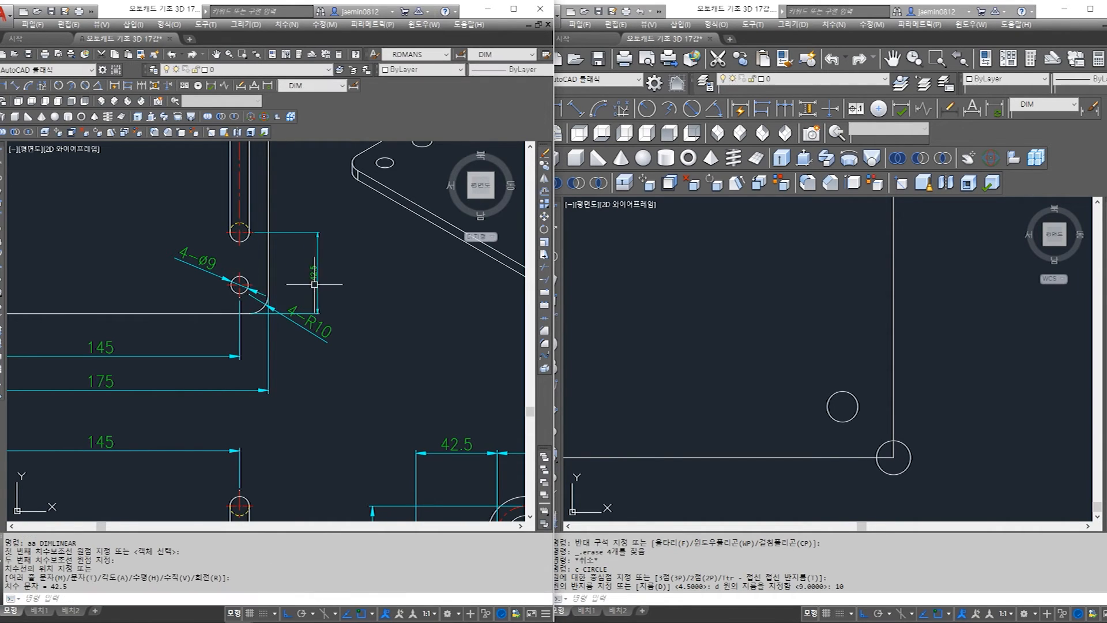
{"action": "scroll", "coordinate": [317, 275], "scroll_direction": "up", "scroll_amount": 4}
{"action": "key", "text": "Escape"}
{"action": "type", "text": "e"}
{"action": "left_click", "coordinate": [351, 252]}
{"action": "left_click", "coordinate": [315, 277]}
{"action": "key", "text": "space"}
{"action": "key", "text": "Escape"}
Set the reference drawing's dimension scale to 2 and dimension the vertical distance from the plate's lower edge to the handle's end centre
{"action": "type", "text": "dd 2"}
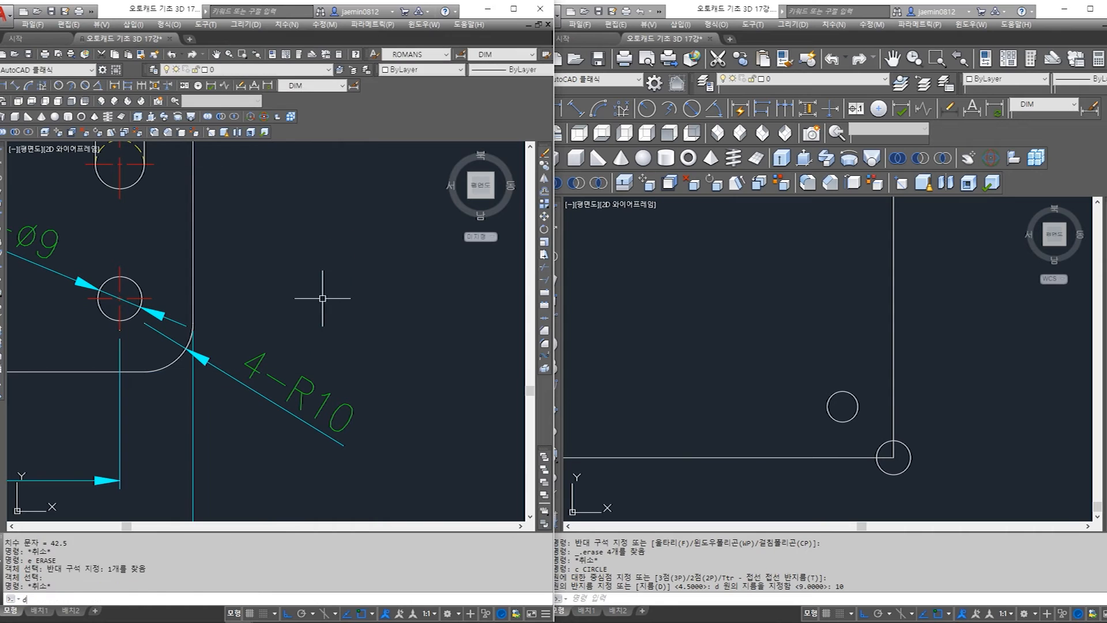
{"action": "key", "text": "Escape"}
{"action": "scroll", "coordinate": [321, 298], "scroll_direction": "down", "scroll_amount": 4}
{"action": "key", "text": "Escape"}
{"action": "type", "text": "aa"}
{"action": "key", "text": "space"}
{"action": "left_click", "coordinate": [271, 325]}
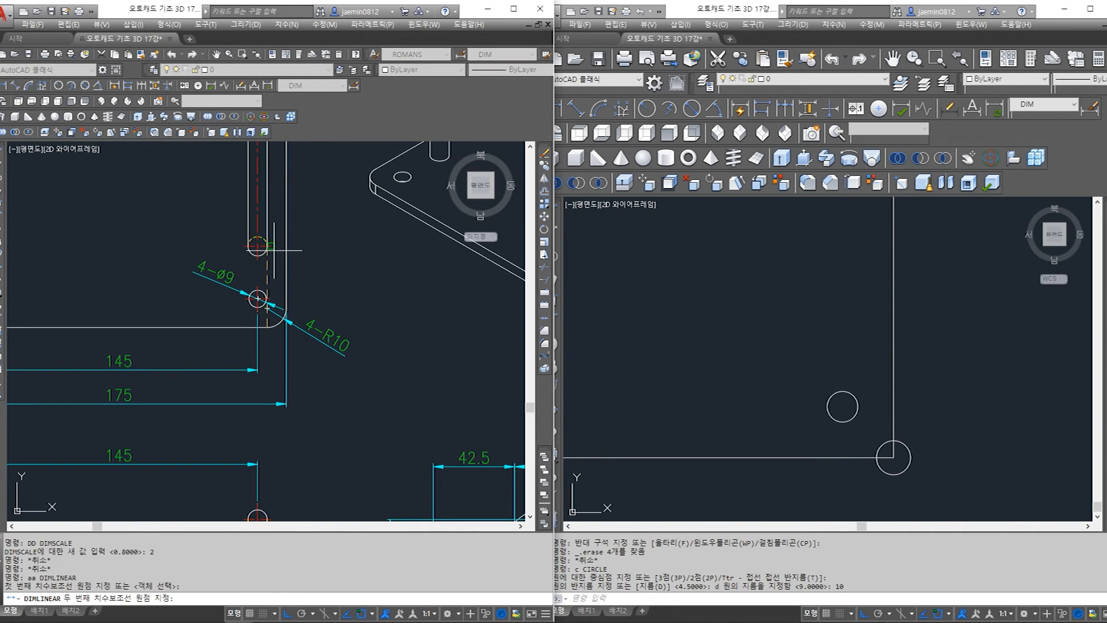
{"action": "left_click", "coordinate": [274, 249]}
{"action": "left_click", "coordinate": [324, 276]}
Erase the trial vertical dimension beside the plate in the reference plan view
{"action": "scroll", "coordinate": [328, 297], "scroll_direction": "up", "scroll_amount": 2}
{"action": "key", "text": "Escape"}
{"action": "type", "text": "e"}
{"action": "left_click", "coordinate": [340, 282]}
{"action": "left_click", "coordinate": [317, 264]}
{"action": "key", "text": "space"}
{"action": "key", "text": "Escape"}
{"action": "scroll", "coordinate": [312, 293], "scroll_direction": "down", "scroll_amount": 2}
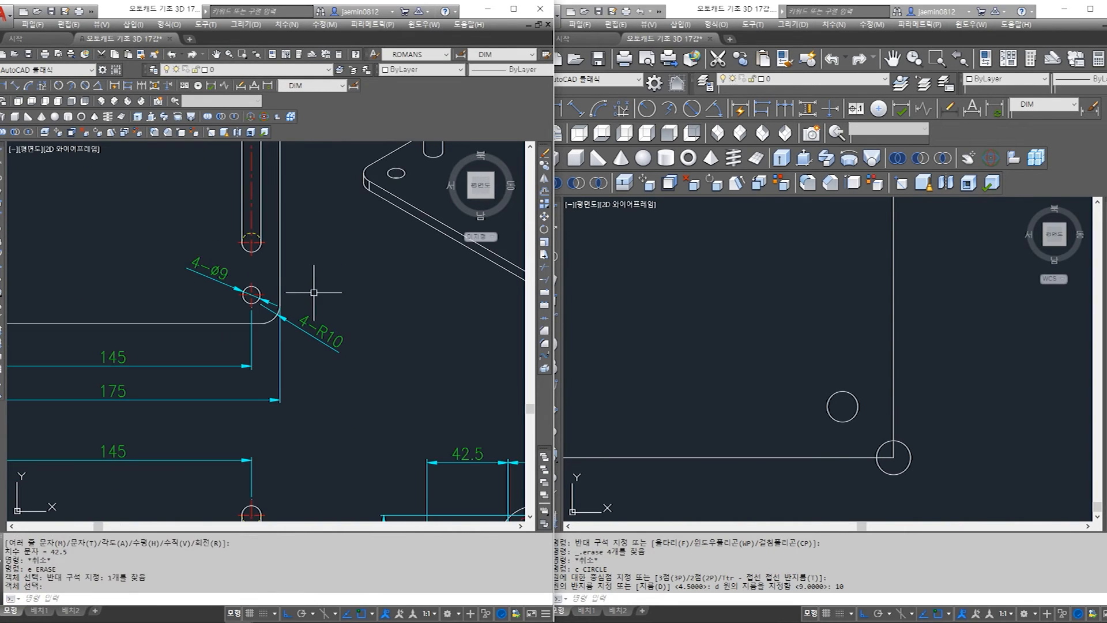
Move the 10-diameter circle from the plate's lower-right corner 42.5 straight up along the edge
{"action": "left_click", "coordinate": [723, 390]}
{"action": "middle_click_drag", "start_coordinate": [882, 468], "coordinate": [876, 453]}
{"action": "left_click", "coordinate": [905, 430]}
{"action": "left_click", "coordinate": [896, 435]}
{"action": "key", "text": "Escape"}
{"action": "left_click", "coordinate": [908, 448]}
{"action": "left_click", "coordinate": [898, 453]}
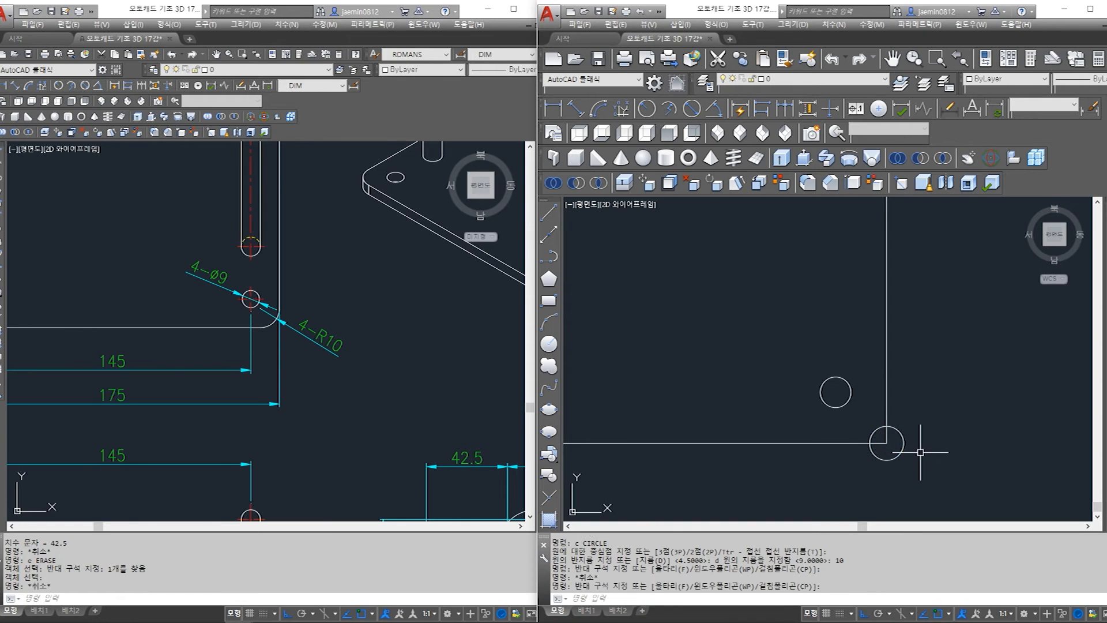
{"action": "key", "text": "Escape"}
{"action": "type", "text": "m"}
{"action": "key", "text": "space"}
{"action": "left_click", "coordinate": [925, 420]}
{"action": "left_click", "coordinate": [896, 451]}
{"action": "middle_click_drag", "start_coordinate": [845, 502], "coordinate": [779, 465]}
{"action": "middle_click_drag", "start_coordinate": [869, 413], "coordinate": [856, 438]}
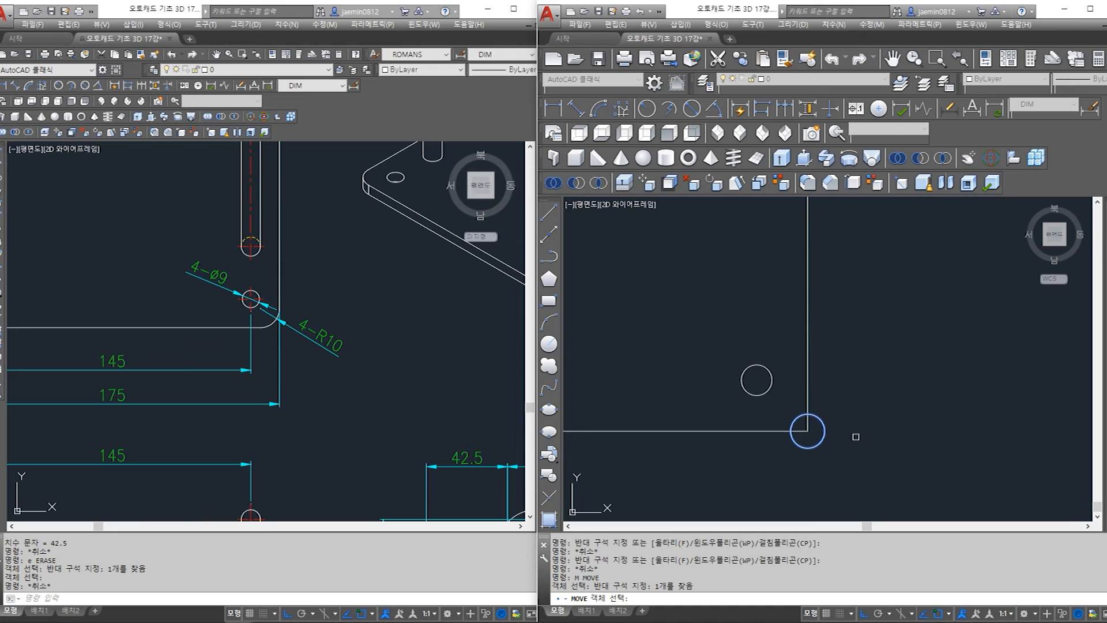
{"action": "key", "text": "space"}
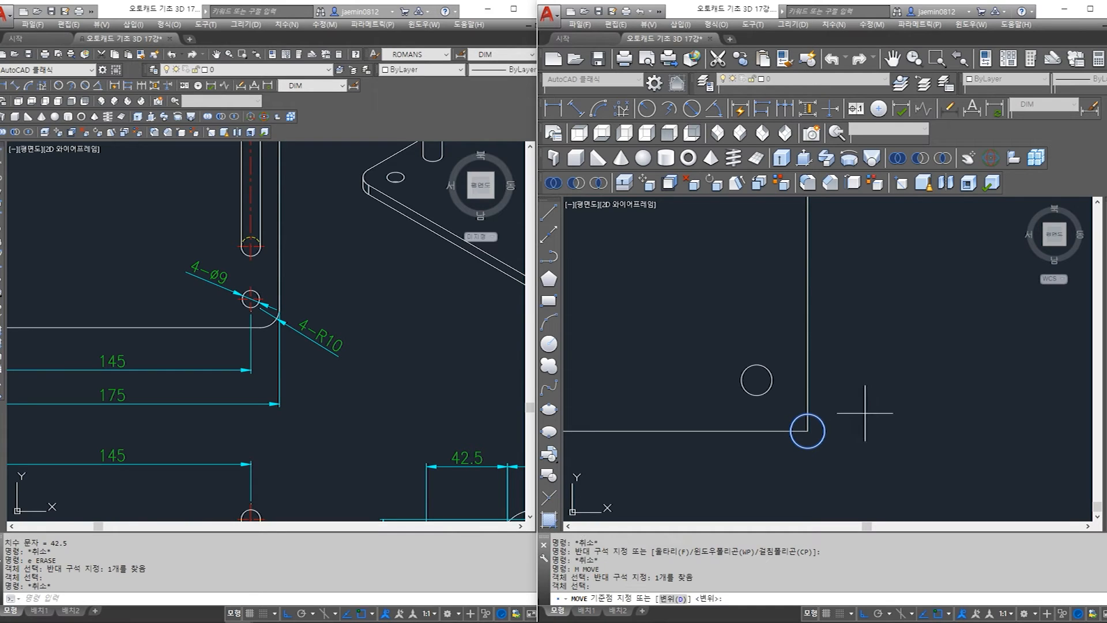
{"action": "left_click", "coordinate": [870, 427]}
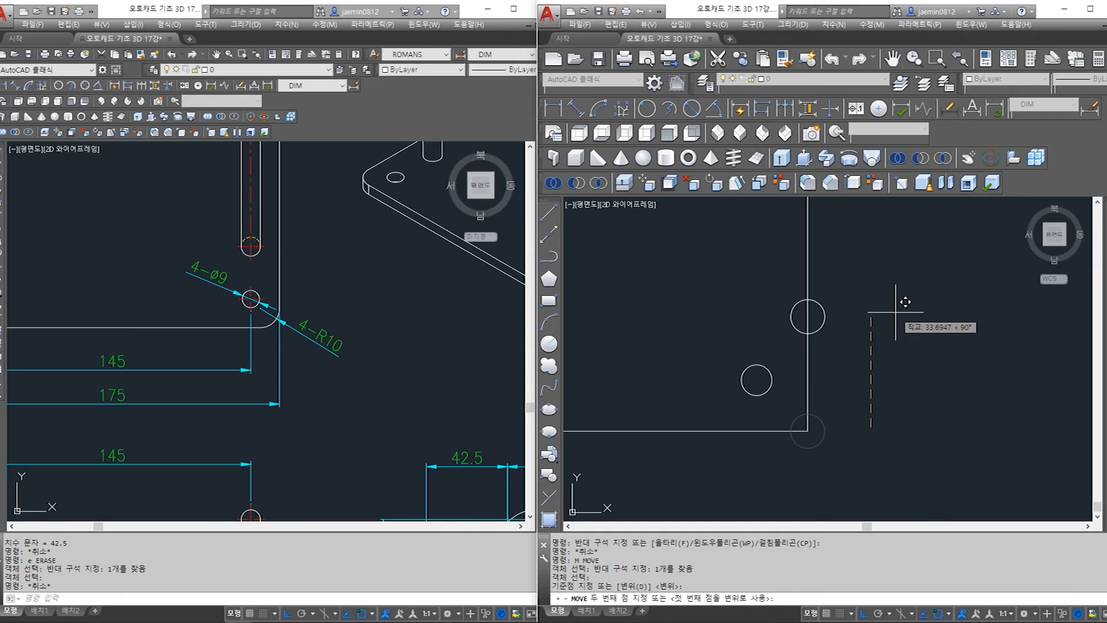
{"action": "key", "text": "Return"}
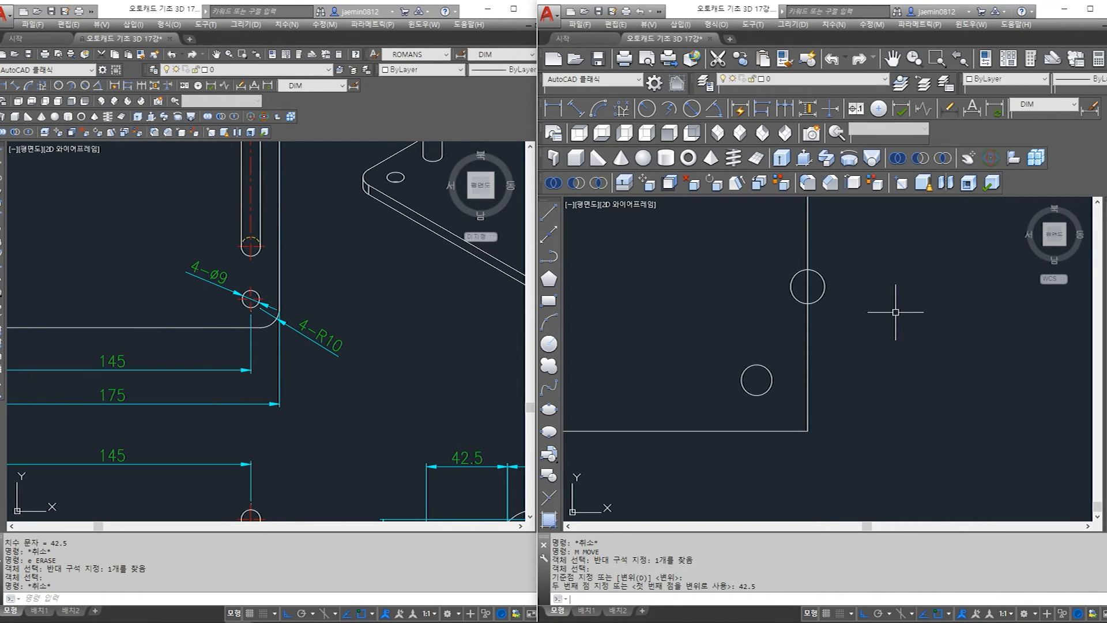
Move the 10-diameter circle 15 horizontally inward from the plate's right edge
{"action": "key", "text": "Escape"}
{"action": "type", "text": "m"}
{"action": "key", "text": "Return"}
{"action": "left_click", "coordinate": [822, 279]}
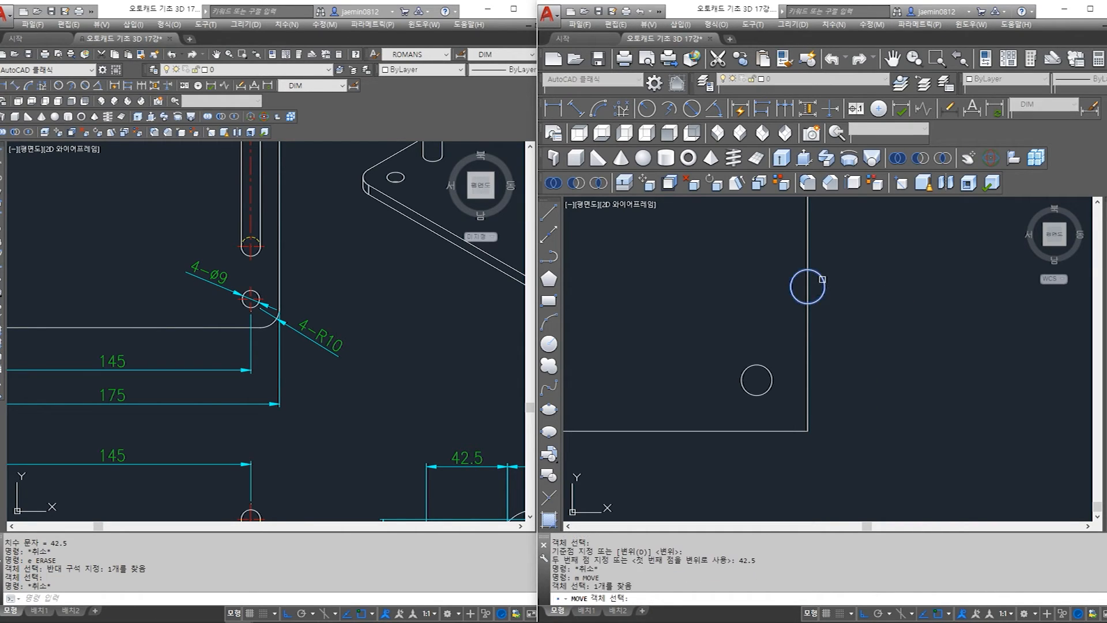
{"action": "key", "text": "Return"}
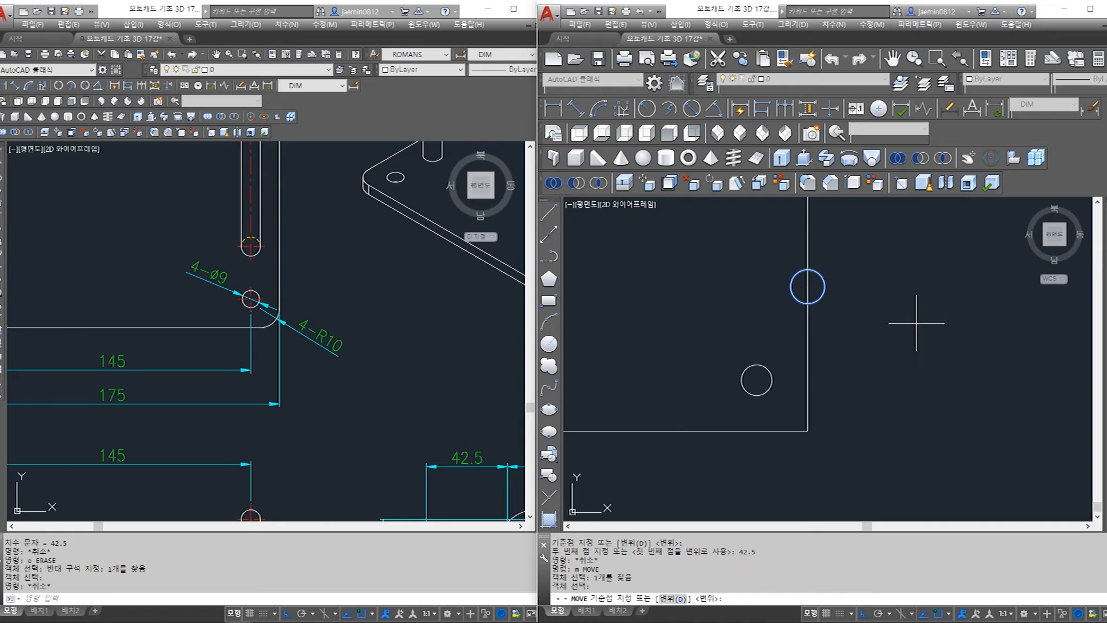
{"action": "left_click", "coordinate": [951, 326]}
{"action": "scroll", "coordinate": [882, 321], "scroll_direction": "down", "scroll_amount": 2}
{"action": "middle_click_drag", "start_coordinate": [877, 324], "coordinate": [895, 388]}
{"action": "type", "text": "15"}
{"action": "key", "text": "Return"}
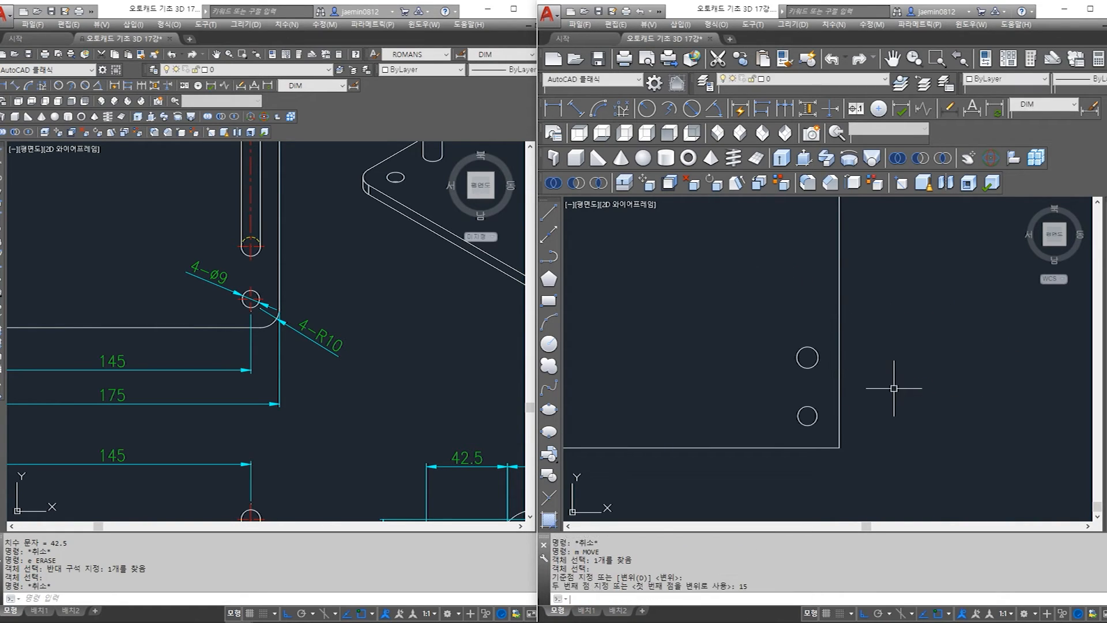
{"action": "scroll", "coordinate": [836, 398], "scroll_direction": "down", "scroll_amount": 2}
{"action": "left_click", "coordinate": [814, 380]}
{"action": "key", "text": "Escape"}
Examine the handle's height and span dimensions in the reference drawing's front view
{"action": "scroll", "coordinate": [803, 394], "scroll_direction": "down", "scroll_amount": 4}
{"action": "middle_click_drag", "start_coordinate": [828, 440], "coordinate": [795, 376]}
{"action": "left_click", "coordinate": [349, 335]}
{"action": "scroll", "coordinate": [346, 327], "scroll_direction": "down", "scroll_amount": 4}
{"action": "scroll", "coordinate": [424, 421], "scroll_direction": "up", "scroll_amount": 6}
{"action": "middle_click_drag", "start_coordinate": [424, 421], "coordinate": [319, 379]}
{"action": "scroll", "coordinate": [319, 379], "scroll_direction": "down", "scroll_amount": 2}
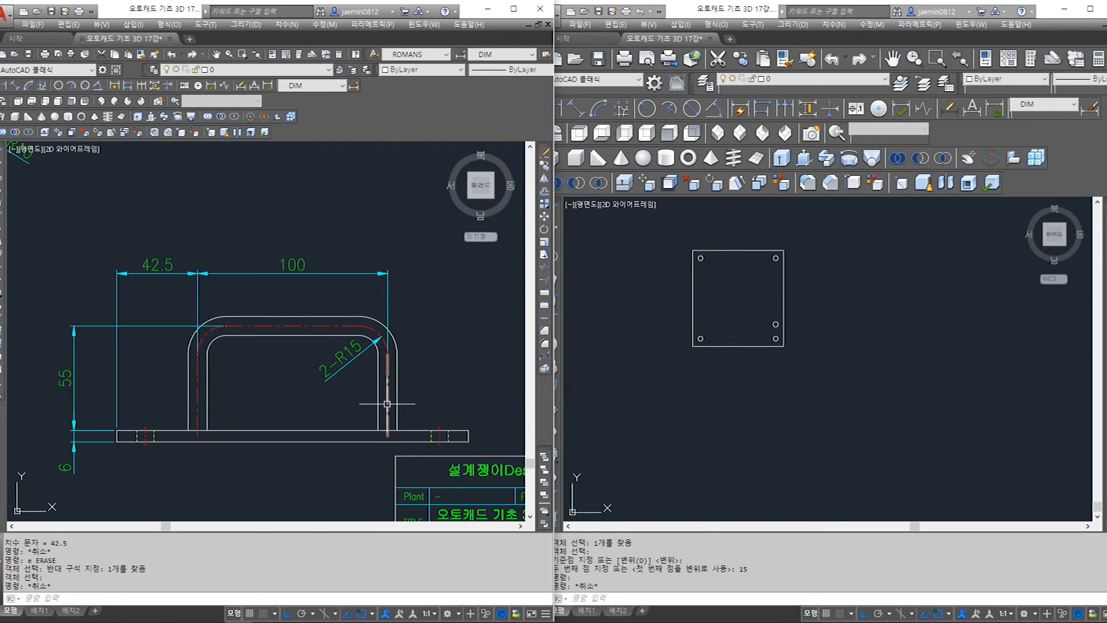
{"action": "left_click", "coordinate": [846, 393]}
{"action": "key", "text": "Escape"}
{"action": "key", "text": "Escape"}
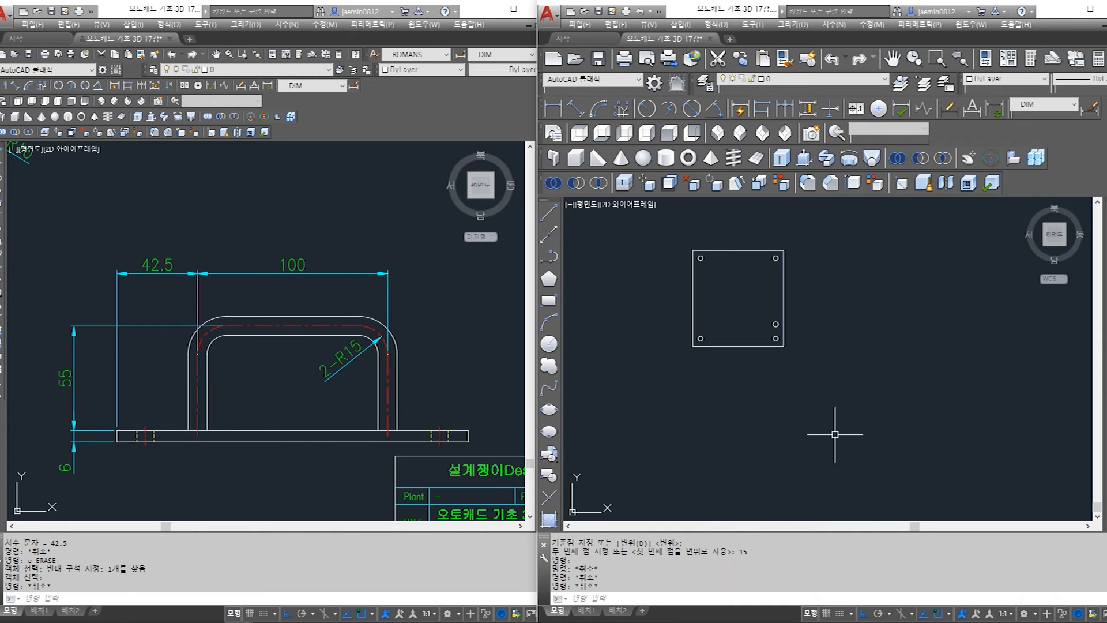
Draw the handle's centreline beside the plate as three connected lines: 55 up, 100 across and 55 down
{"action": "type", "text": "l"}
{"action": "key", "text": "Return"}
{"action": "left_click", "coordinate": [850, 439]}
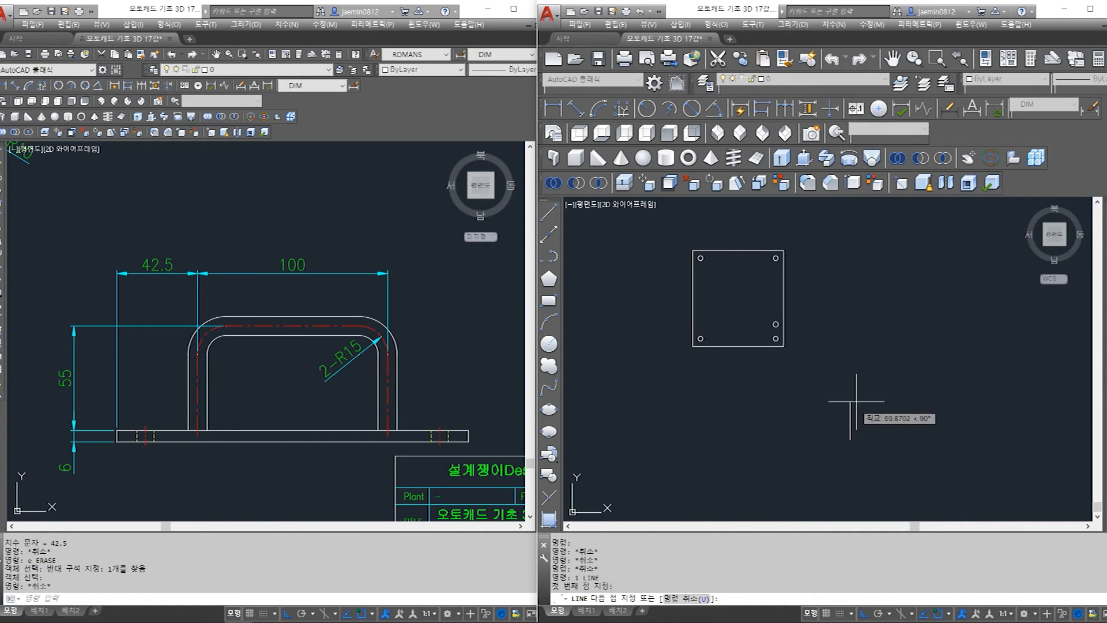
{"action": "type", "text": "55"}
{"action": "key", "text": "Return"}
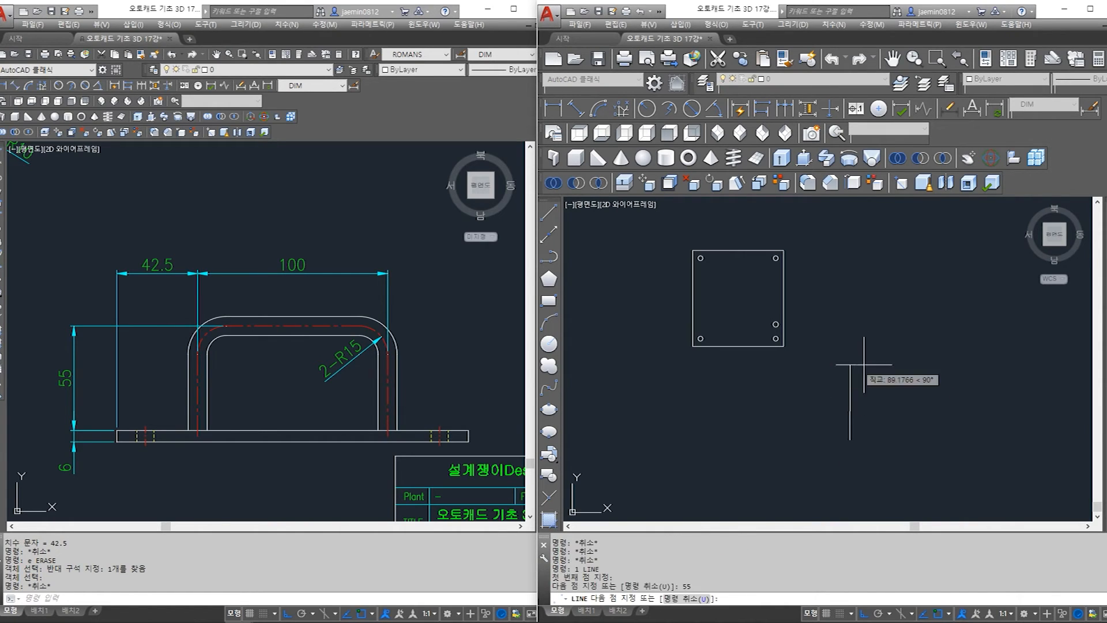
{"action": "type", "text": "100"}
{"action": "key", "text": "Return"}
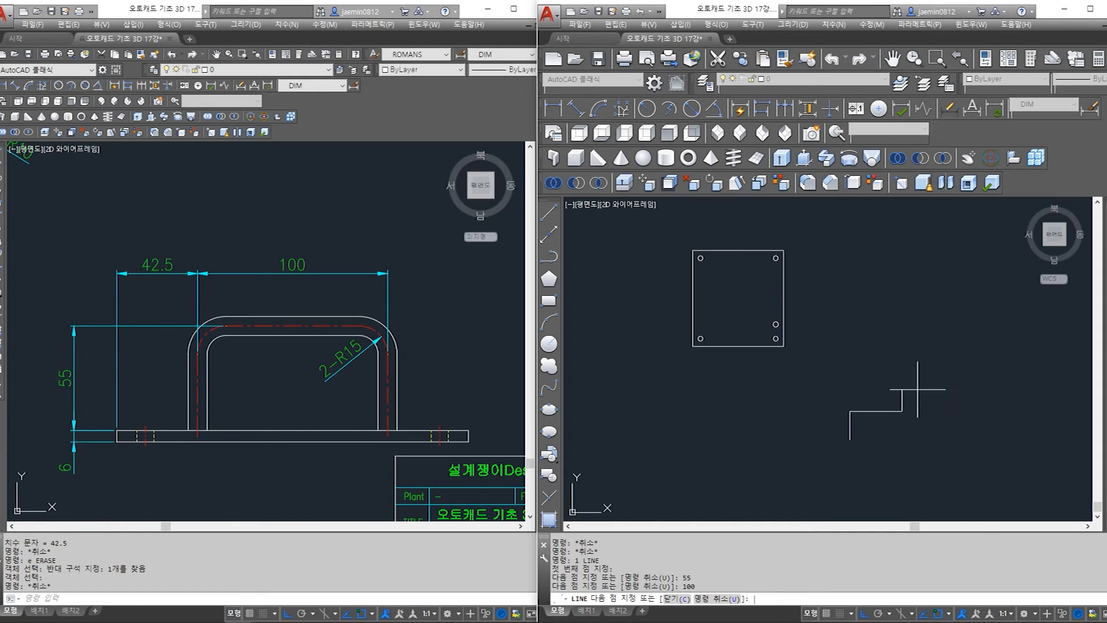
{"action": "scroll", "coordinate": [908, 470], "scroll_direction": "up", "scroll_amount": 4}
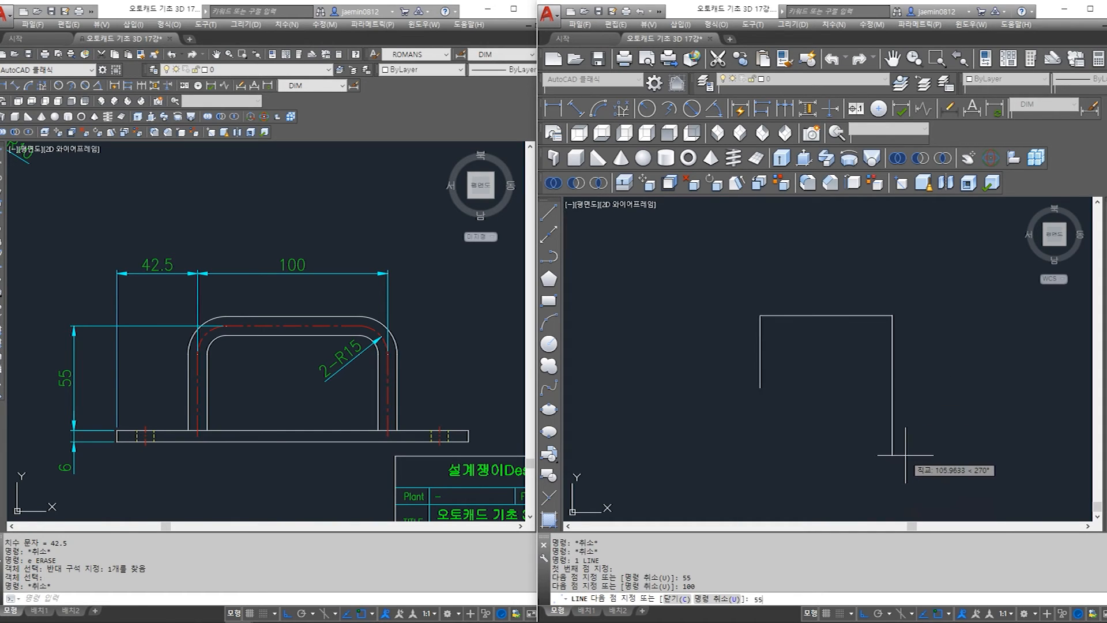
{"action": "type", "text": "55"}
{"action": "key", "text": "Return"}
{"action": "key", "text": "Escape"}
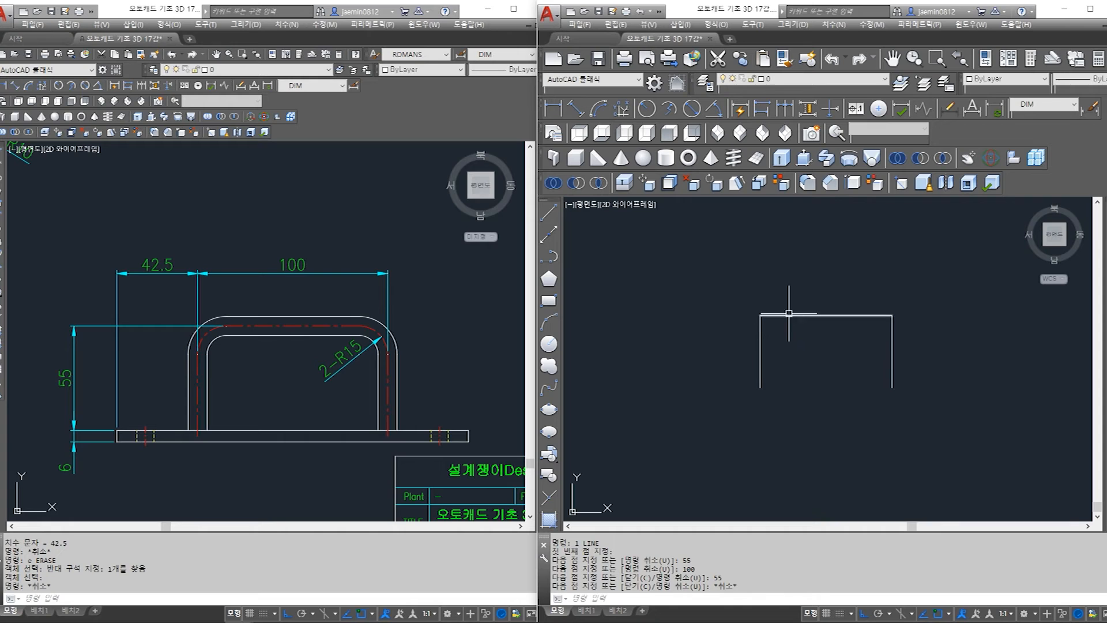
Examine the handle's bend radius callout and centreline corners in the reference front view
{"action": "left_click", "coordinate": [340, 352]}
{"action": "scroll", "coordinate": [341, 352], "scroll_direction": "up", "scroll_amount": 4}
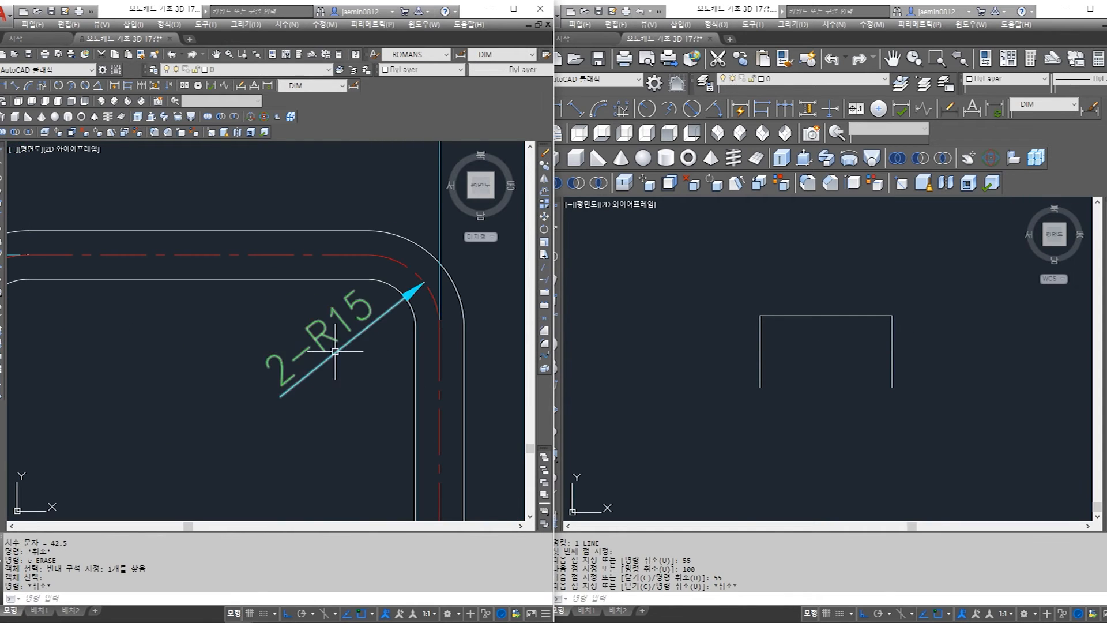
{"action": "left_click", "coordinate": [397, 262]}
{"action": "scroll", "coordinate": [372, 284], "scroll_direction": "down", "scroll_amount": 3}
{"action": "scroll", "coordinate": [184, 302], "scroll_direction": "up", "scroll_amount": 3}
{"action": "left_click", "coordinate": [151, 268]}
{"action": "key", "text": "Escape"}
{"action": "scroll", "coordinate": [255, 329], "scroll_direction": "down", "scroll_amount": 3}
{"action": "left_click", "coordinate": [712, 391]}
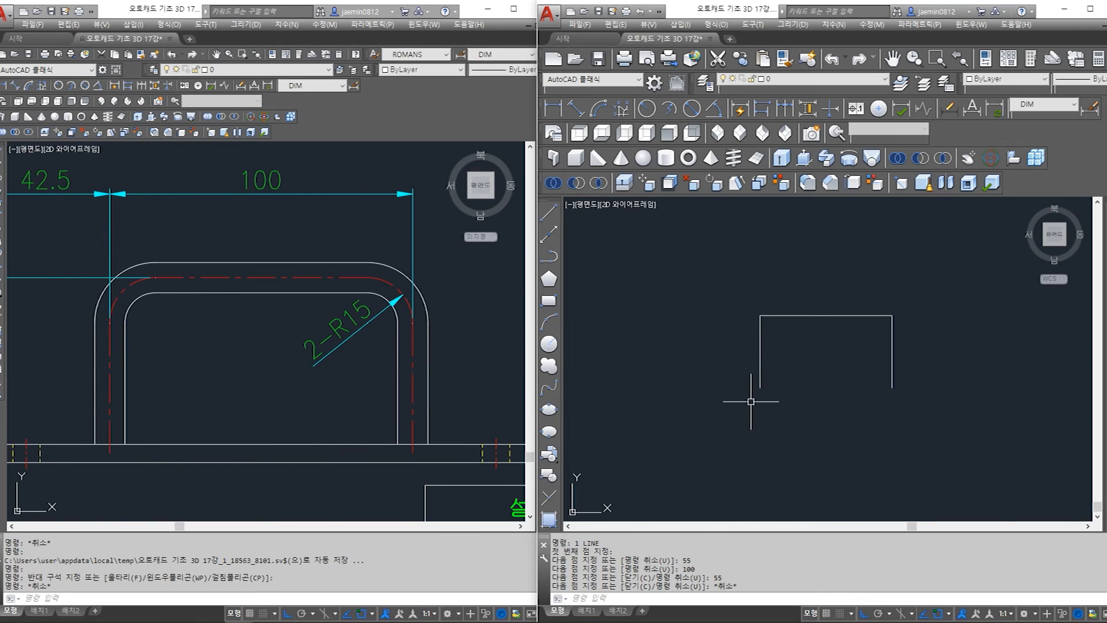
Fillet both upper corners of the handle's centreline with a radius of 15
{"action": "key", "text": "Return"}
{"action": "type", "text": "r"}
{"action": "key", "text": "Return"}
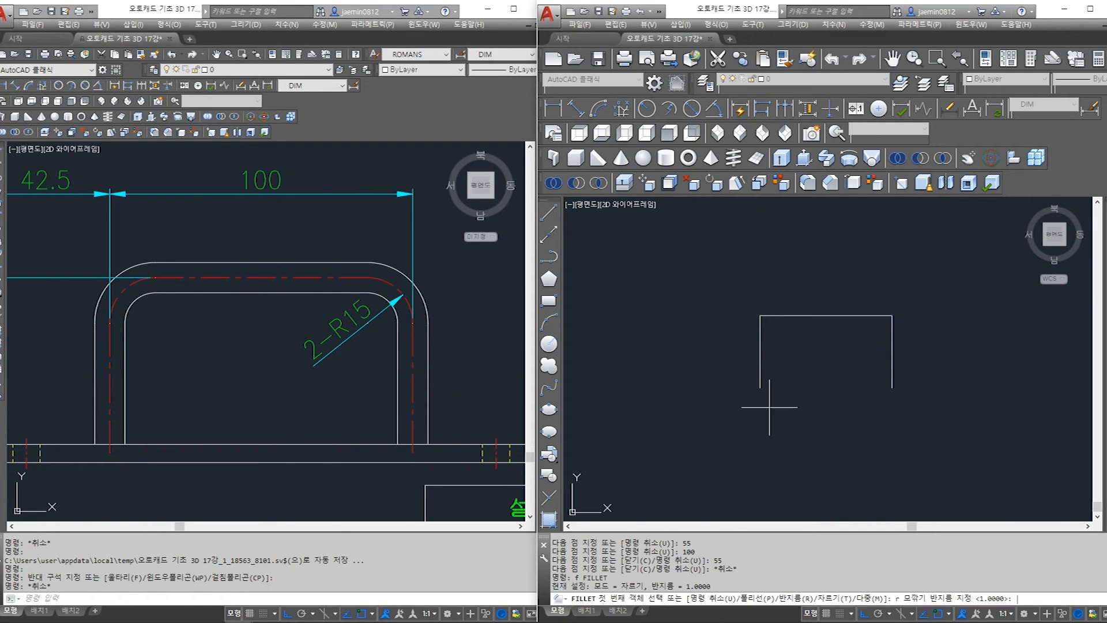
{"action": "type", "text": "15"}
{"action": "key", "text": "Return"}
{"action": "left_click", "coordinate": [761, 346]}
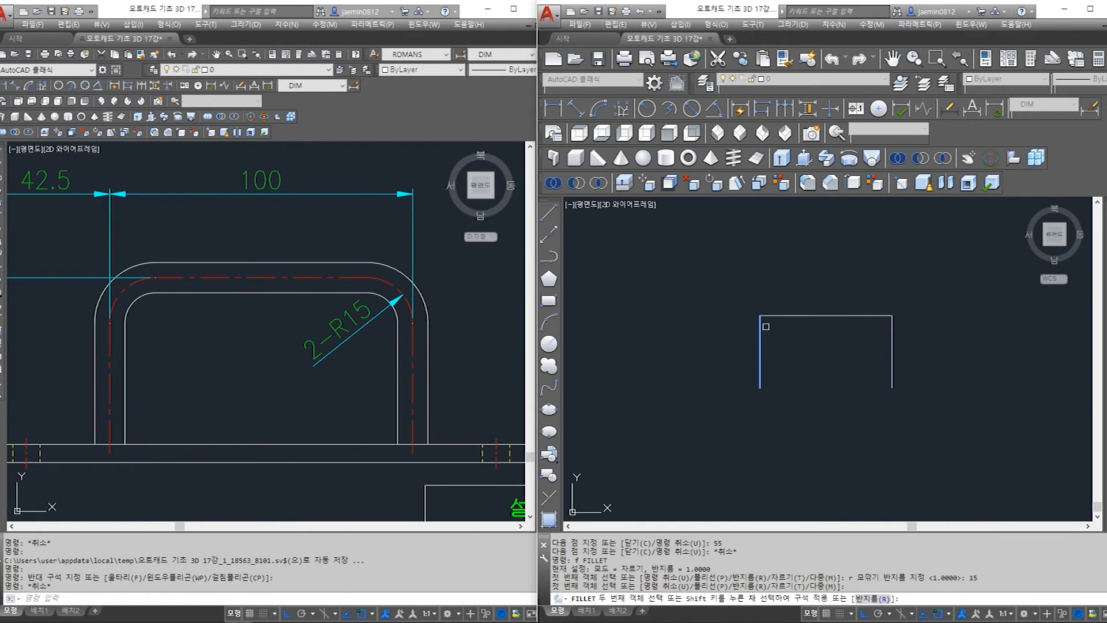
{"action": "left_click", "coordinate": [786, 316]}
{"action": "key", "text": "Return"}
{"action": "left_click", "coordinate": [858, 315]}
{"action": "left_click", "coordinate": [889, 353]}
{"action": "key", "text": "Escape"}
{"action": "scroll", "coordinate": [841, 395], "scroll_direction": "down", "scroll_amount": 2}
{"action": "key", "text": "Escape"}
{"action": "left_click", "coordinate": [879, 338]}
{"action": "left_click", "coordinate": [769, 409]}
{"action": "key", "text": "Escape"}
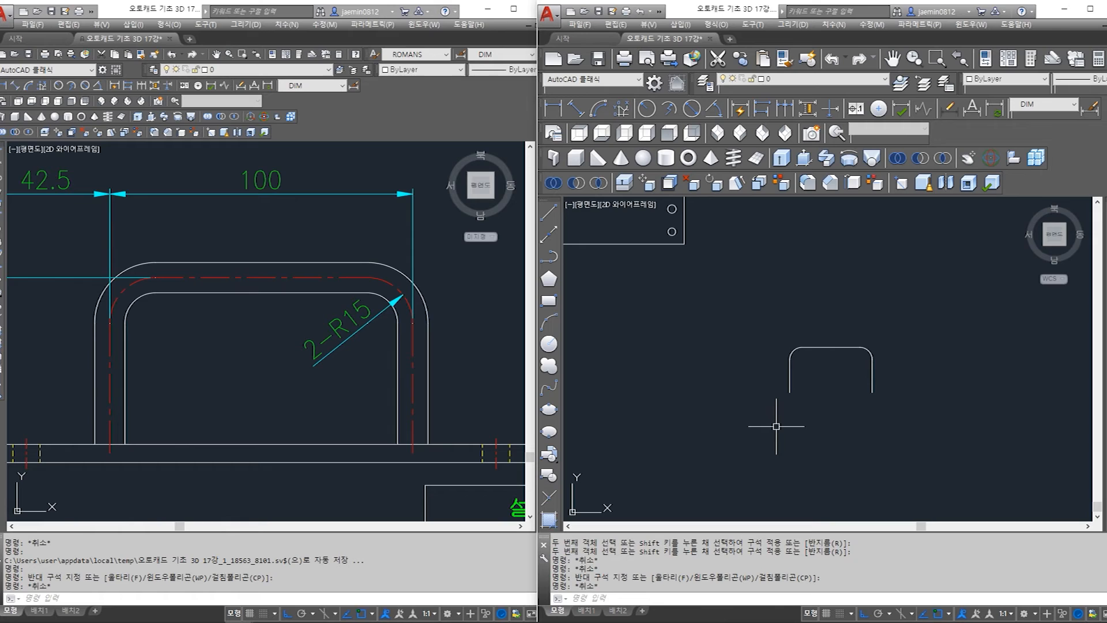
{"action": "key", "text": "Escape"}
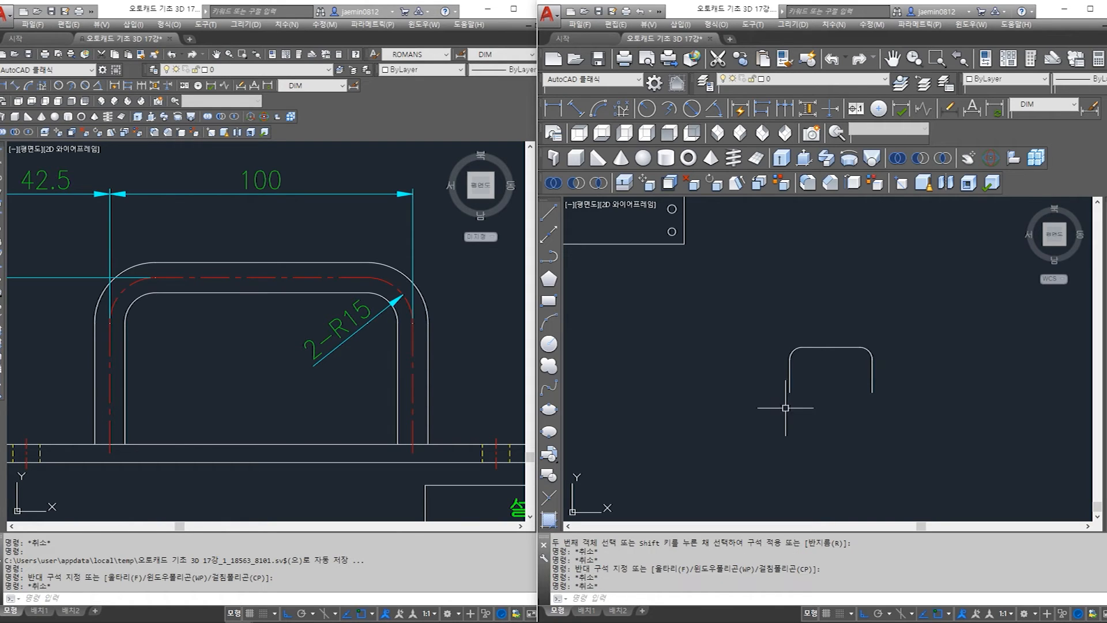
{"action": "key", "text": "Escape"}
{"action": "left_click", "coordinate": [800, 388]}
{"action": "left_click", "coordinate": [780, 375]}
{"action": "left_click", "coordinate": [821, 354]}
{"action": "left_click", "coordinate": [791, 348]}
{"action": "left_click", "coordinate": [892, 323]}
{"action": "left_click", "coordinate": [841, 397]}
{"action": "key", "text": "Escape"}
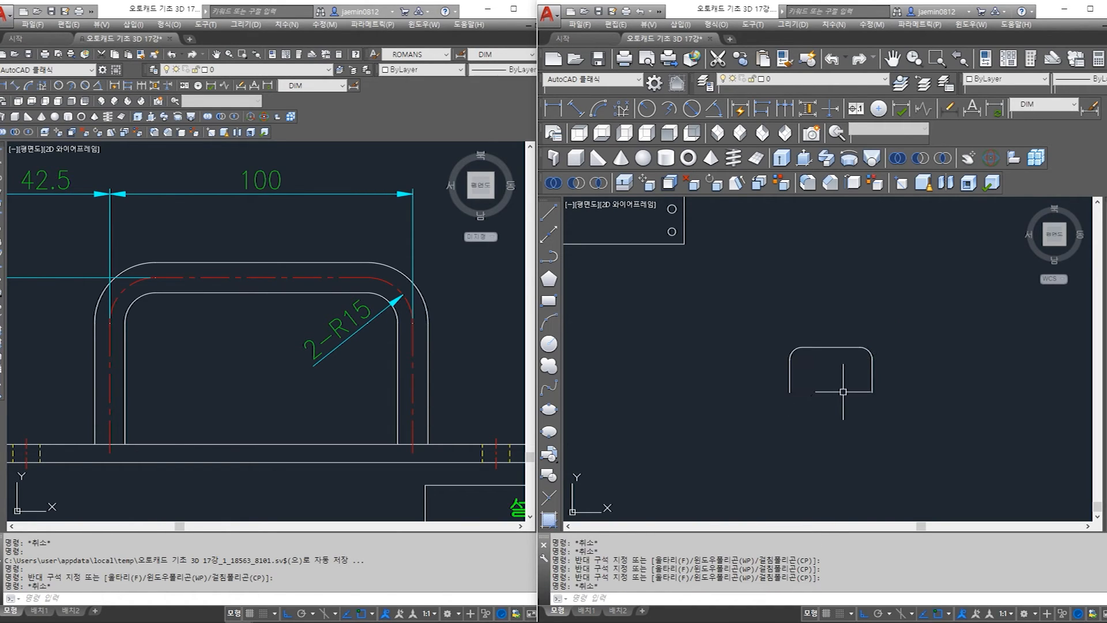
Join the lines and arcs of the handle's centreline into a single polyline
{"action": "type", "text": "j"}
{"action": "key", "text": "Return"}
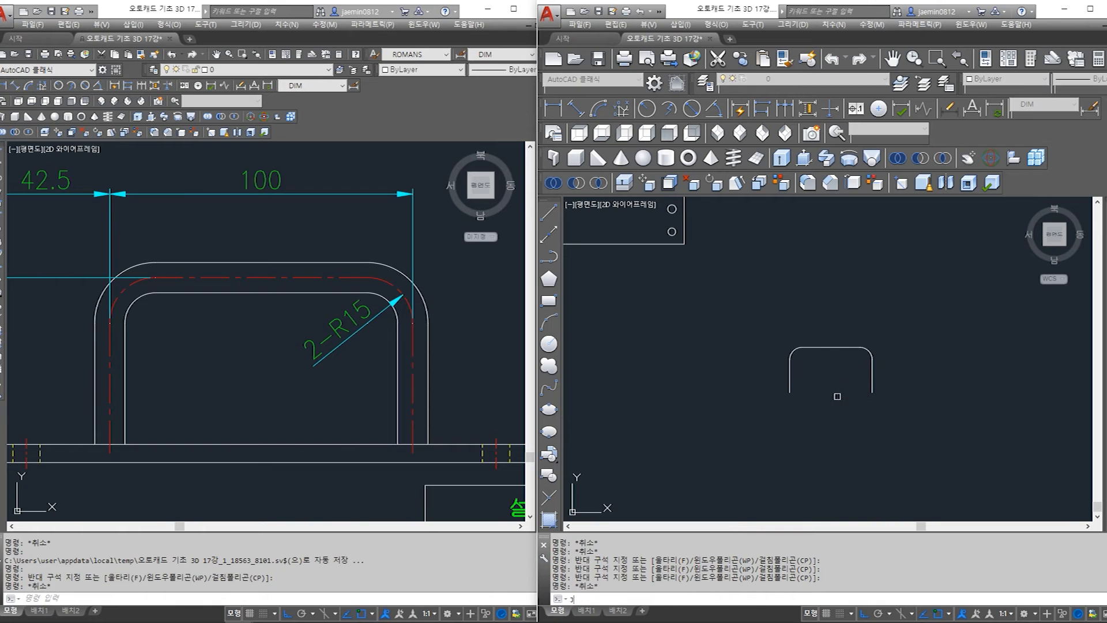
{"action": "left_click", "coordinate": [908, 321]}
{"action": "left_click", "coordinate": [743, 437]}
{"action": "key", "text": "Return"}
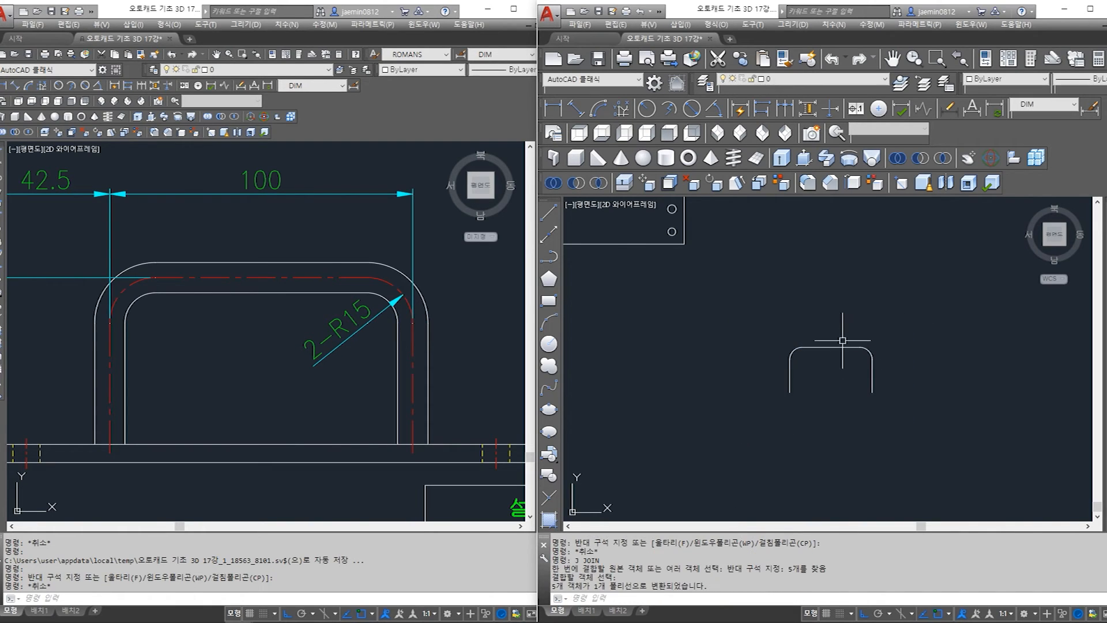
{"action": "left_click", "coordinate": [838, 347]}
{"action": "key", "text": "Escape"}
{"action": "scroll", "coordinate": [843, 400], "scroll_direction": "up", "scroll_amount": 2}
{"action": "left_click", "coordinate": [835, 326]}
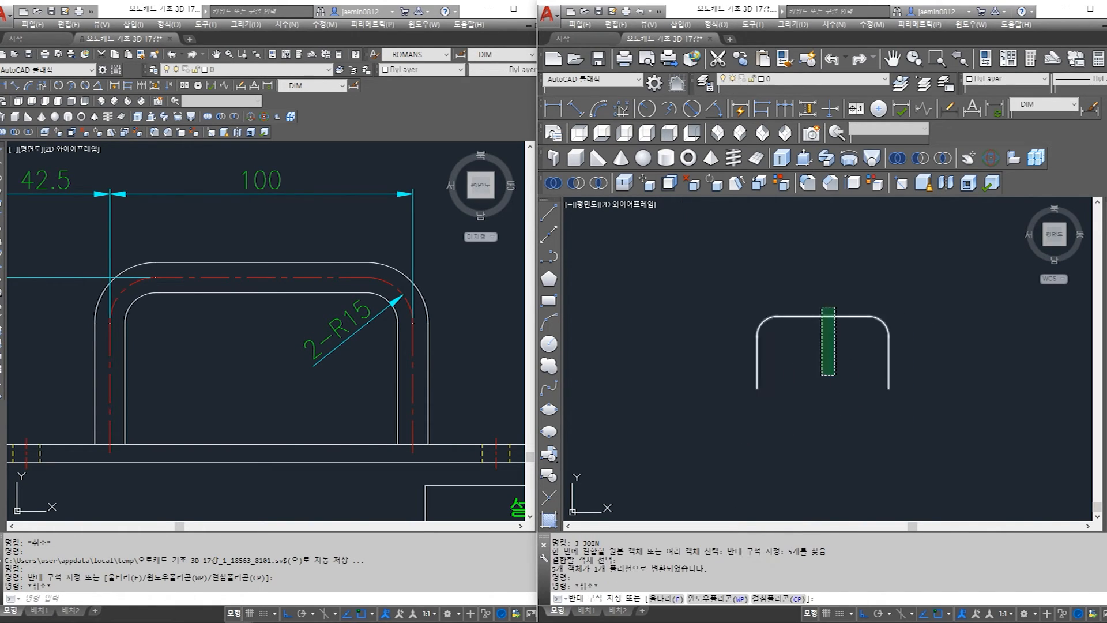
{"action": "key", "text": "Escape"}
{"action": "scroll", "coordinate": [833, 398], "scroll_direction": "down", "scroll_amount": 4}
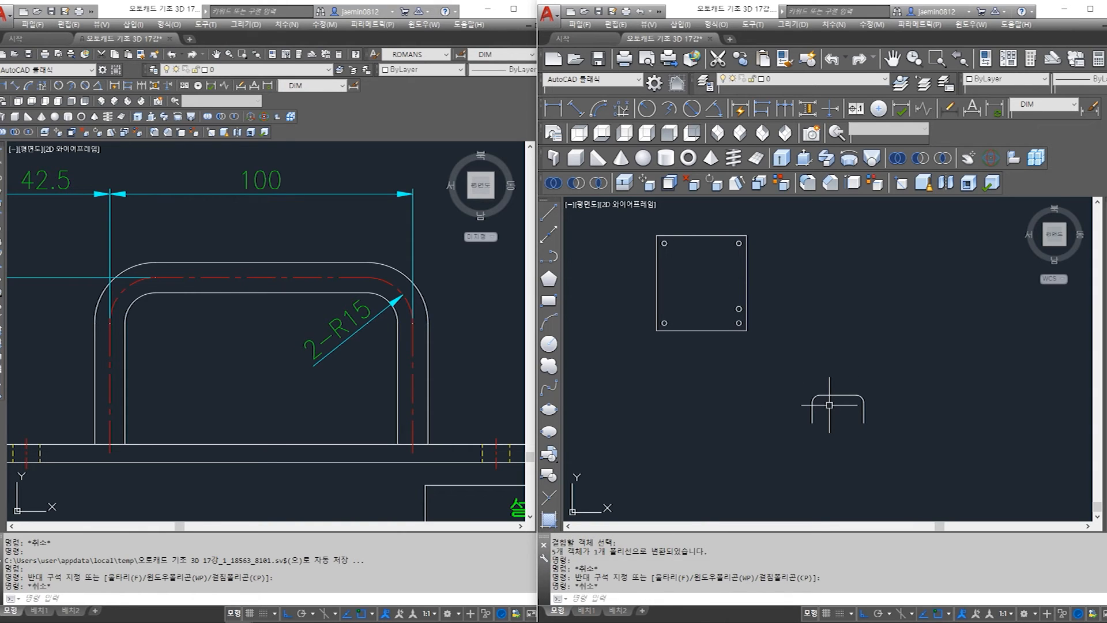
Examine how the handles stand on the plate in the reference isometric view and compare with the plate outline
{"action": "left_click", "coordinate": [492, 400]}
{"action": "scroll", "coordinate": [368, 404], "scroll_direction": "down", "scroll_amount": 6}
{"action": "mouse_move", "coordinate": [336, 310]}
{"action": "middle_mouse_down"}
{"action": "mouse_move", "coordinate": [351, 331]}
{"action": "mouse_move", "coordinate": [349, 308]}
{"action": "mouse_move", "coordinate": [332, 324]}
{"action": "middle_mouse_up"}
{"action": "scroll", "coordinate": [348, 305], "scroll_direction": "up", "scroll_amount": 2}
{"action": "left_click", "coordinate": [690, 385]}
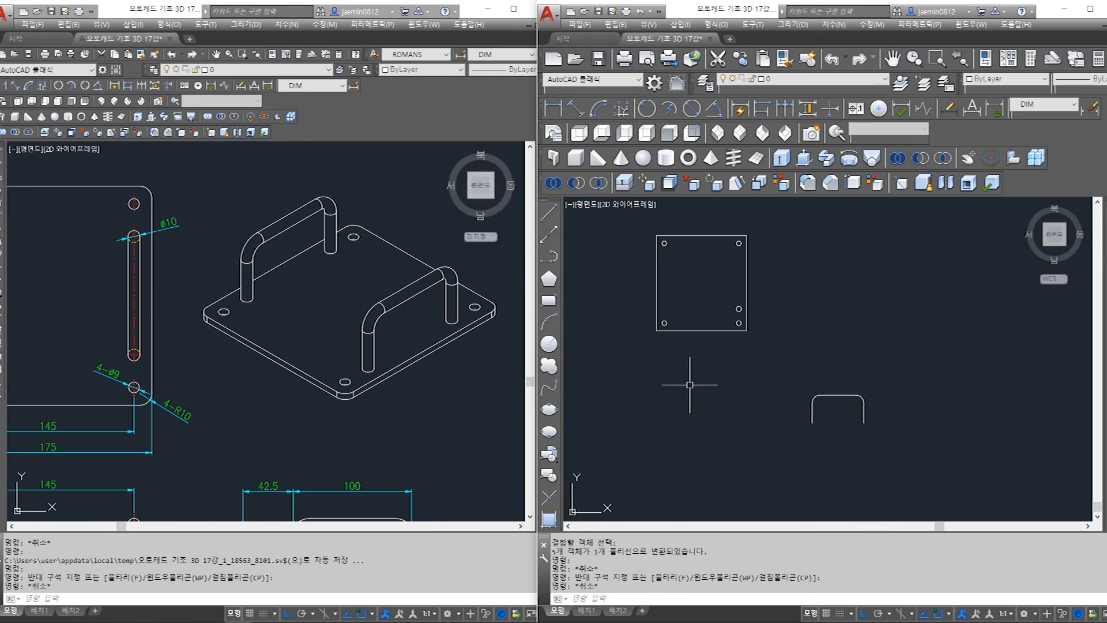
{"action": "left_click", "coordinate": [625, 224]}
{"action": "left_click", "coordinate": [765, 343]}
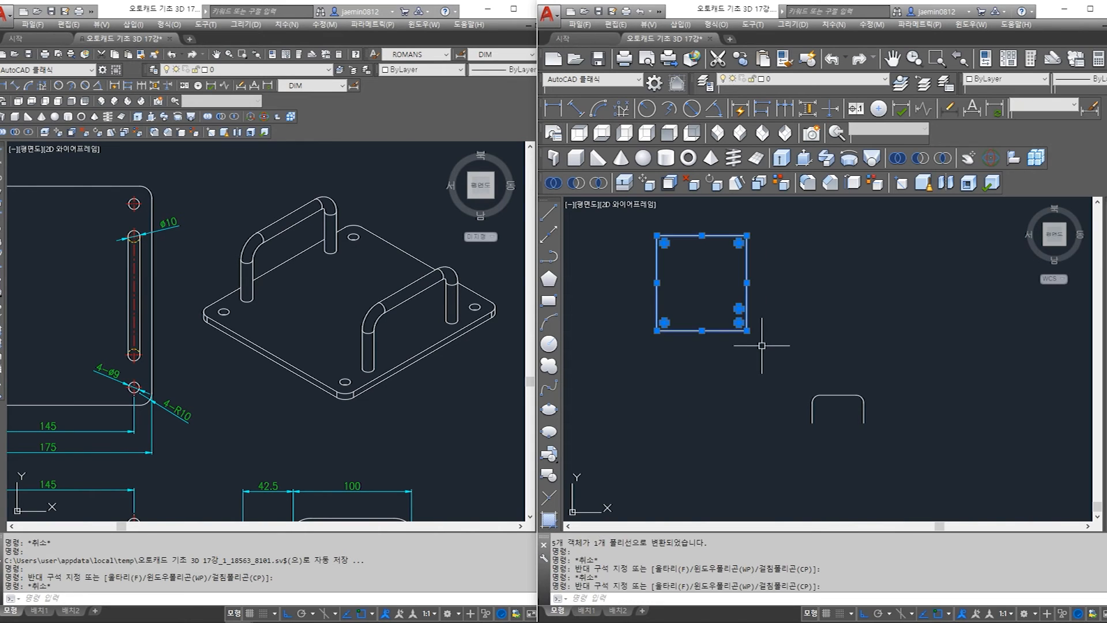
{"action": "key", "text": "Escape"}
{"action": "key", "text": "Escape"}
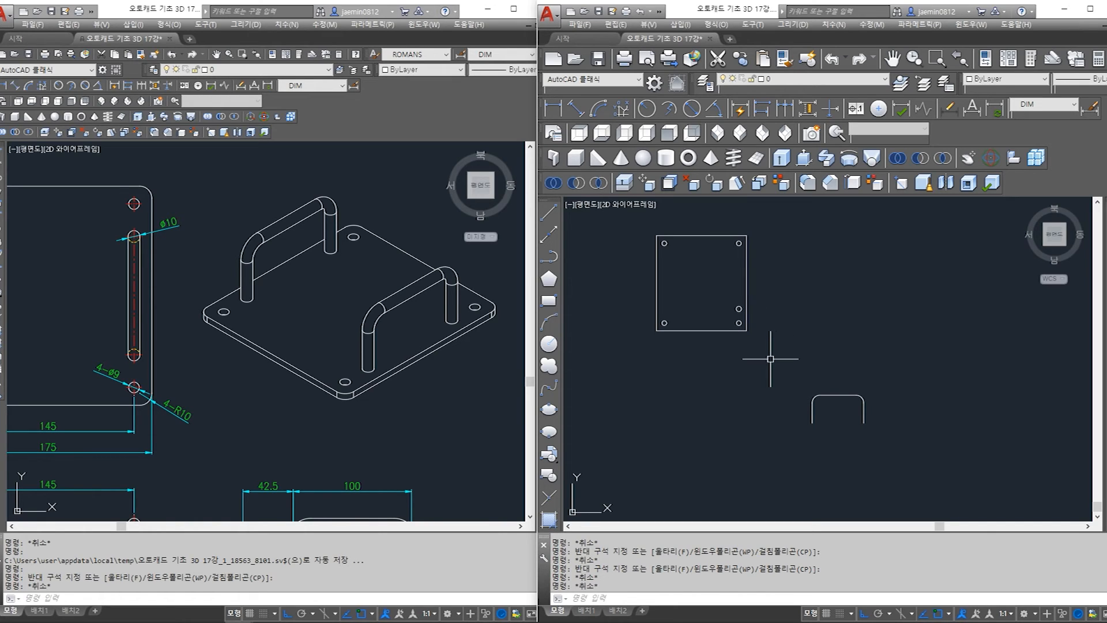
Copy the joined handle centreline to the clipboard
{"action": "left_click", "coordinate": [844, 358]}
{"action": "left_click", "coordinate": [810, 442]}
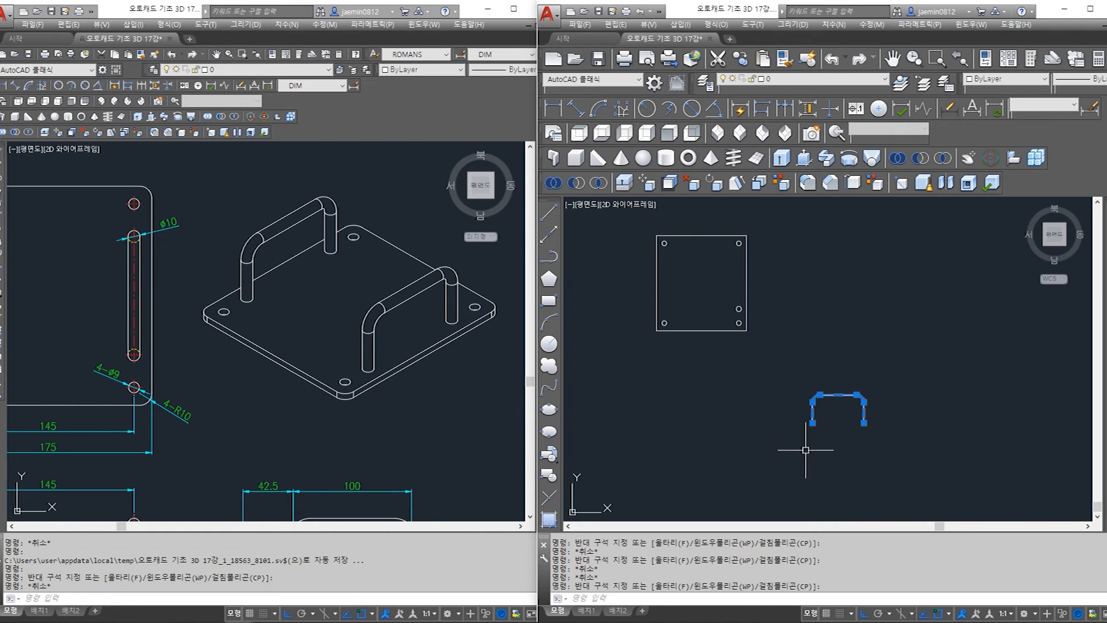
{"action": "key", "text": "ctrl+c"}
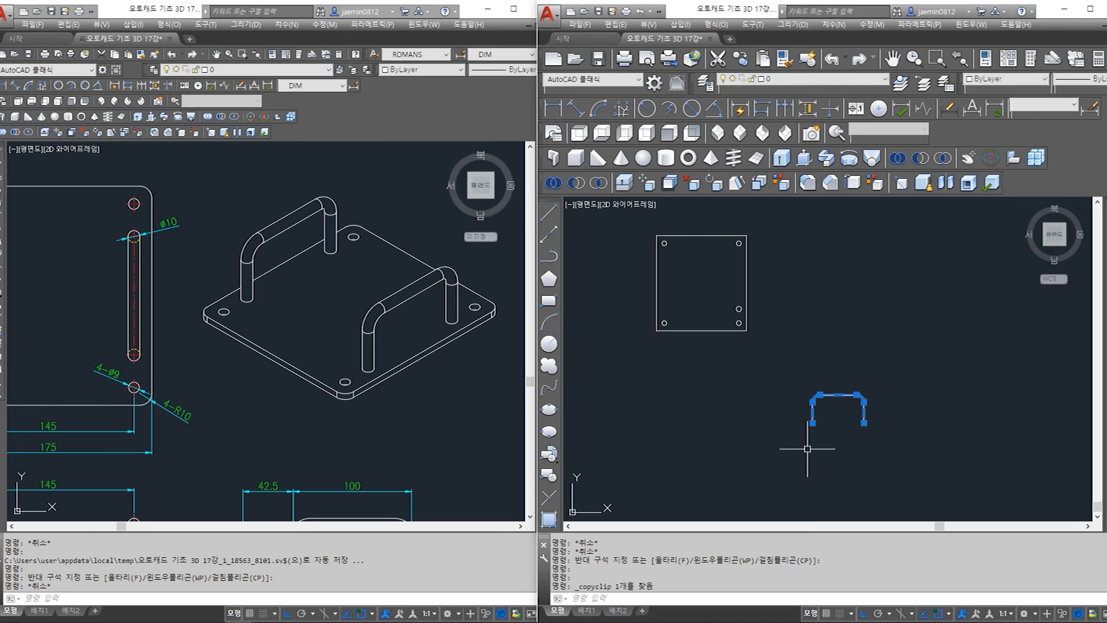
{"action": "key", "text": "Escape"}
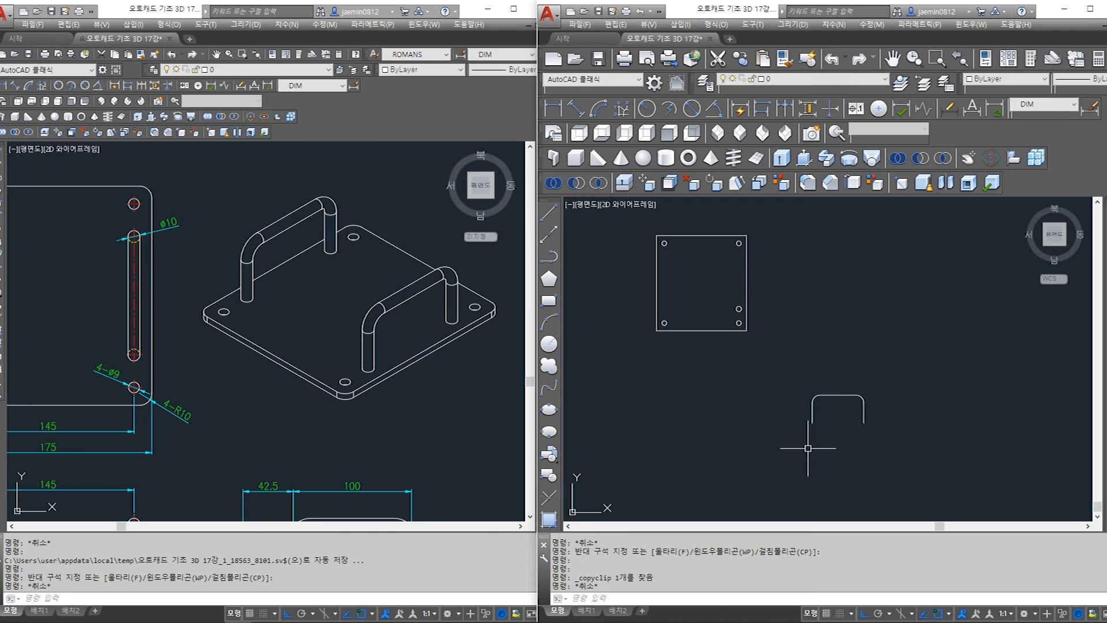
Switch the model to the southeast isometric view and erase the flat handle centreline
{"action": "left_click", "coordinate": [740, 134]}
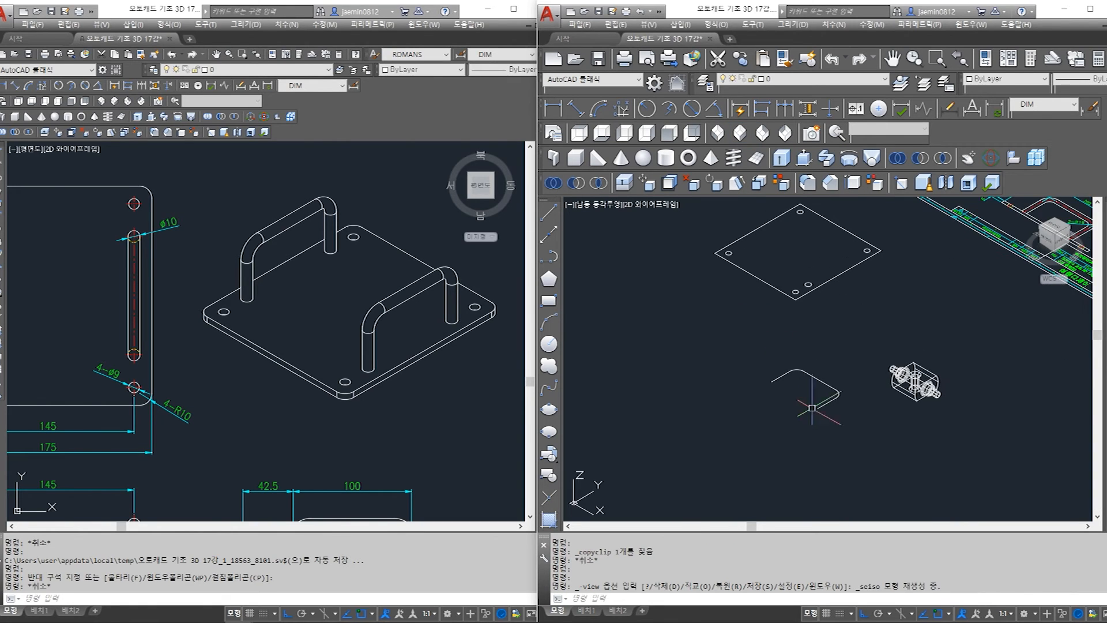
{"action": "left_click", "coordinate": [787, 415]}
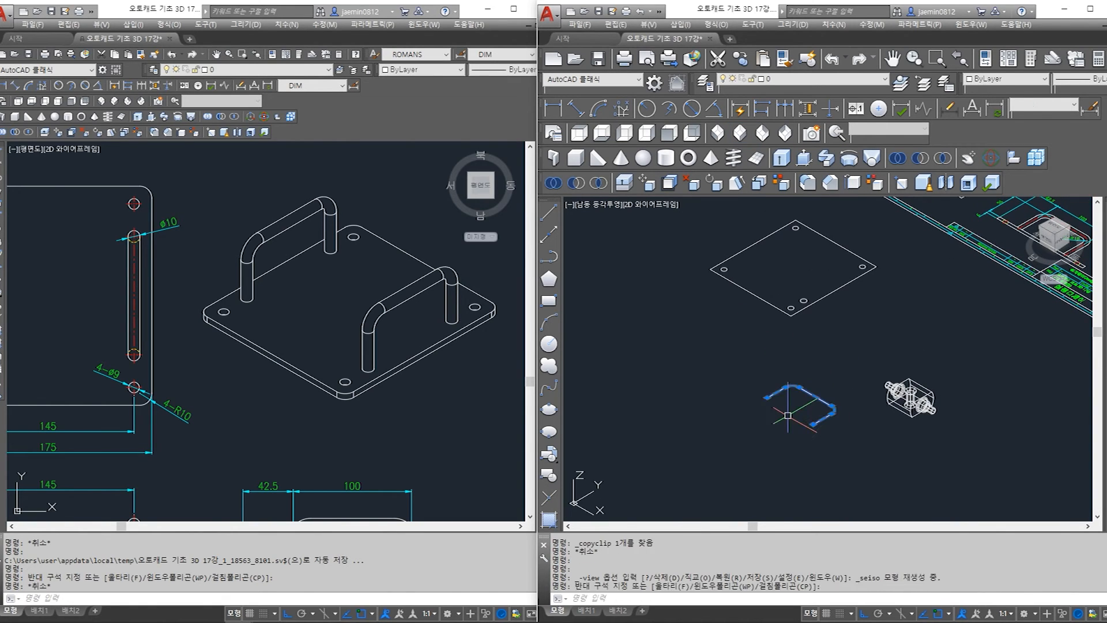
{"action": "key", "text": "Delete"}
Rotate the UCS 90 degrees about the X axis and 90 degrees about the Y axis
{"action": "middle_click_drag", "start_coordinate": [747, 378], "coordinate": [750, 400]}
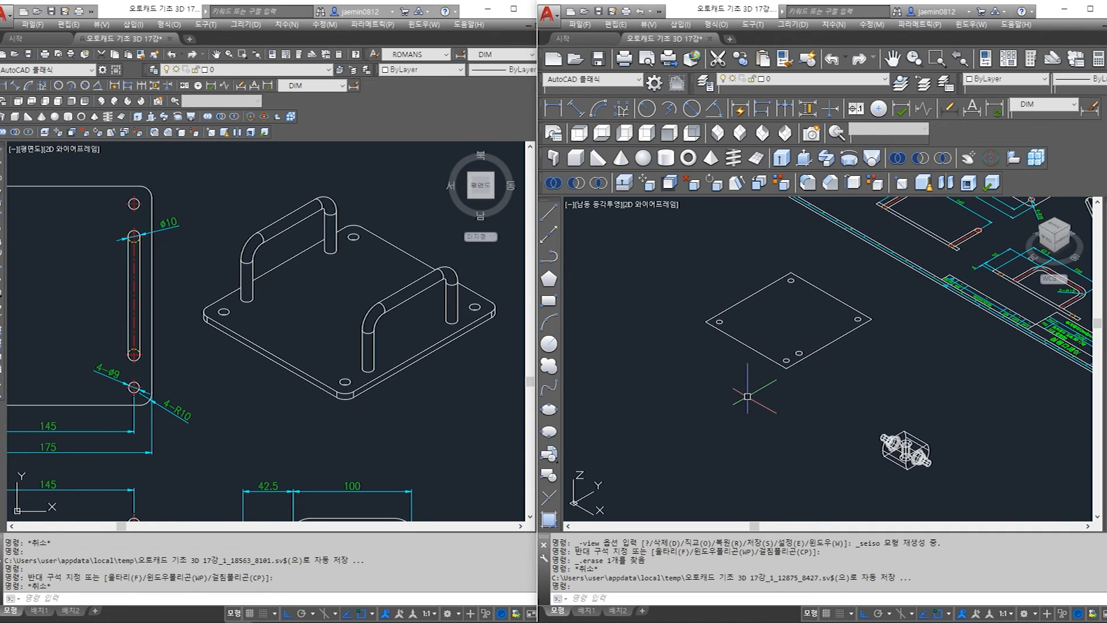
{"action": "key", "text": "Return"}
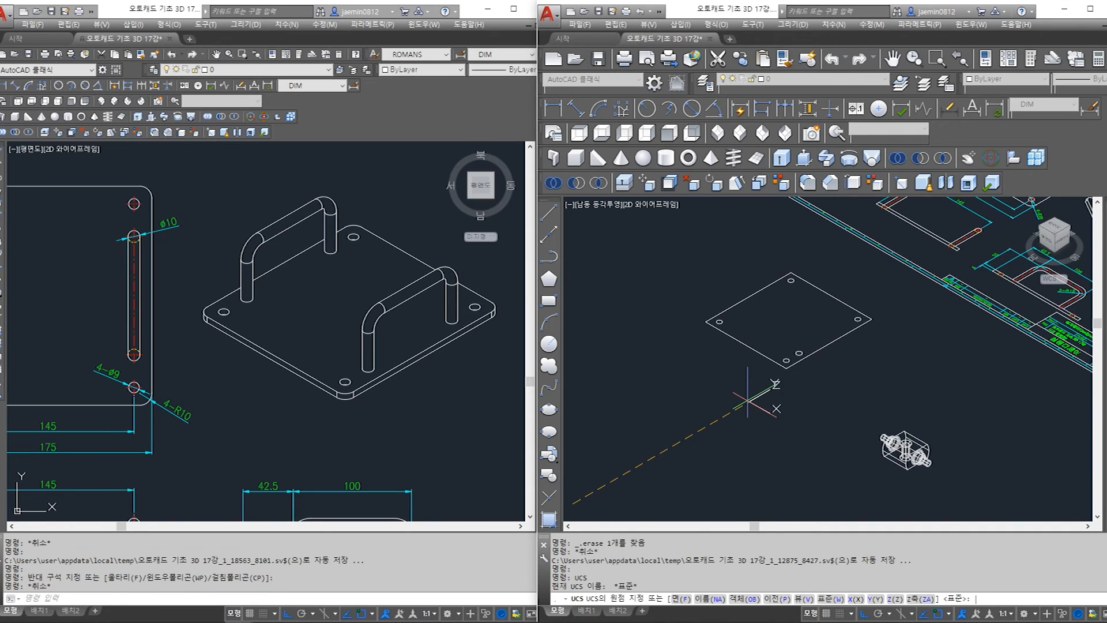
{"action": "type", "text": "x"}
{"action": "key", "text": "Return"}
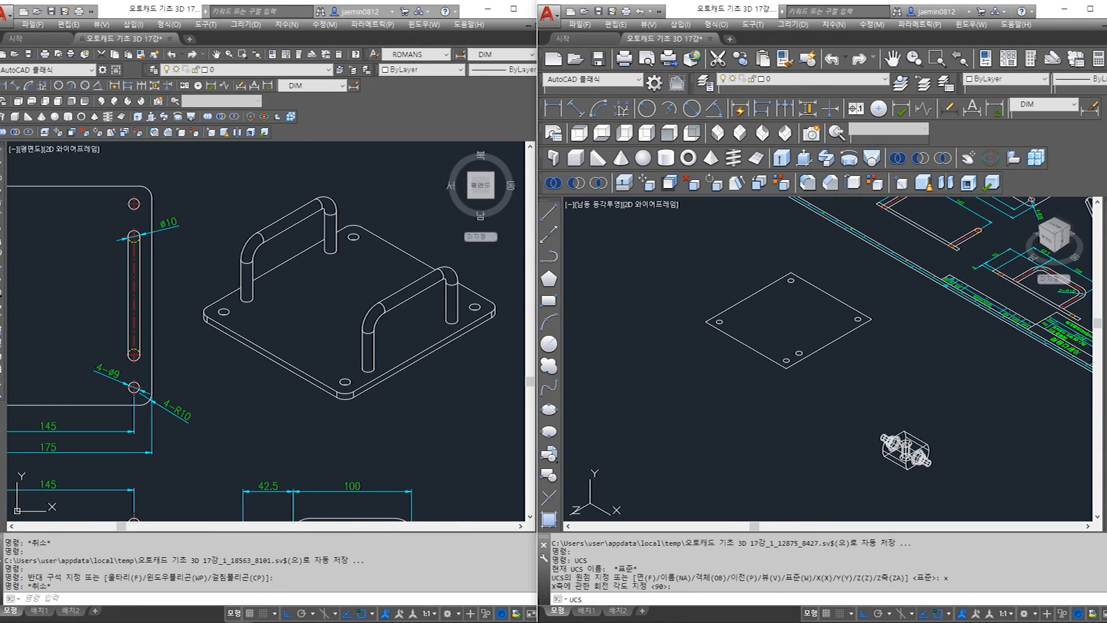
{"action": "key", "text": "Return"}
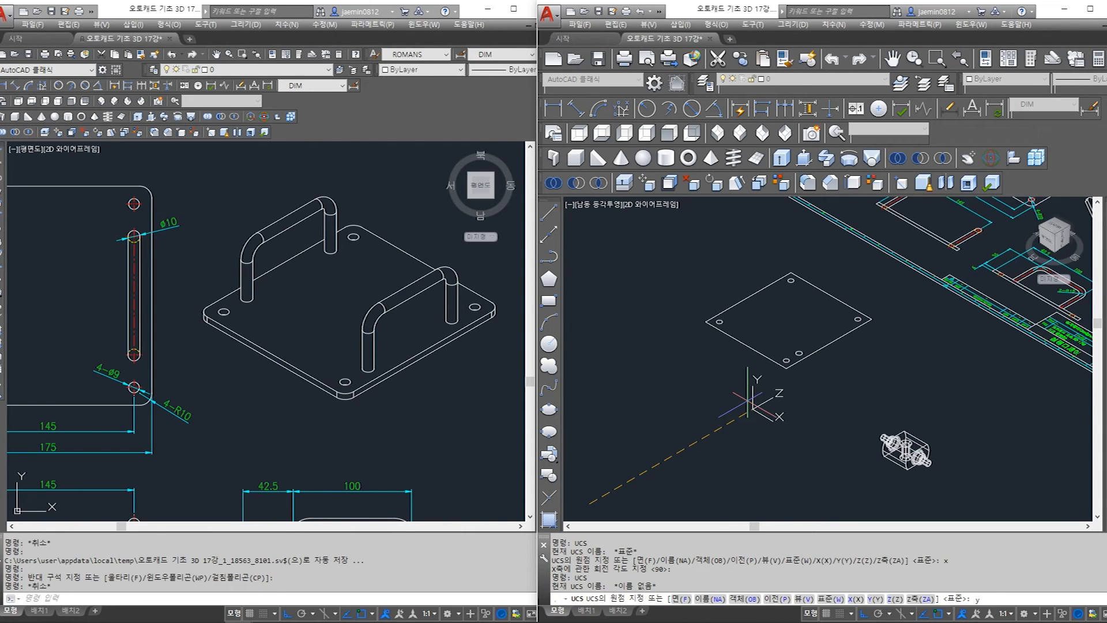
{"action": "type", "text": "y"}
{"action": "key", "text": "Return"}
{"action": "key", "text": "Return"}
{"action": "left_click", "coordinate": [703, 461]}
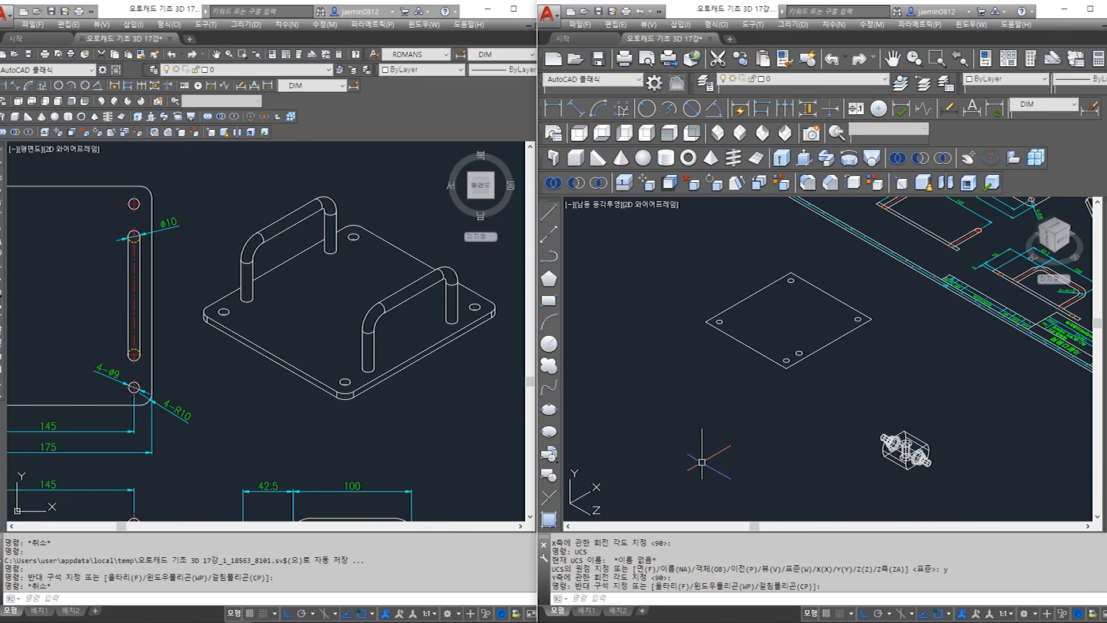
Paste the copied handle centreline upright in the rotated UCS, in the free space in front of the plate
{"action": "key", "text": "ctrl+v"}
{"action": "left_click", "coordinate": [750, 446]}
{"action": "scroll", "coordinate": [782, 437], "scroll_direction": "up", "scroll_amount": 2}
{"action": "left_click", "coordinate": [824, 395]}
{"action": "left_click", "coordinate": [808, 404]}
{"action": "key", "text": "Escape"}
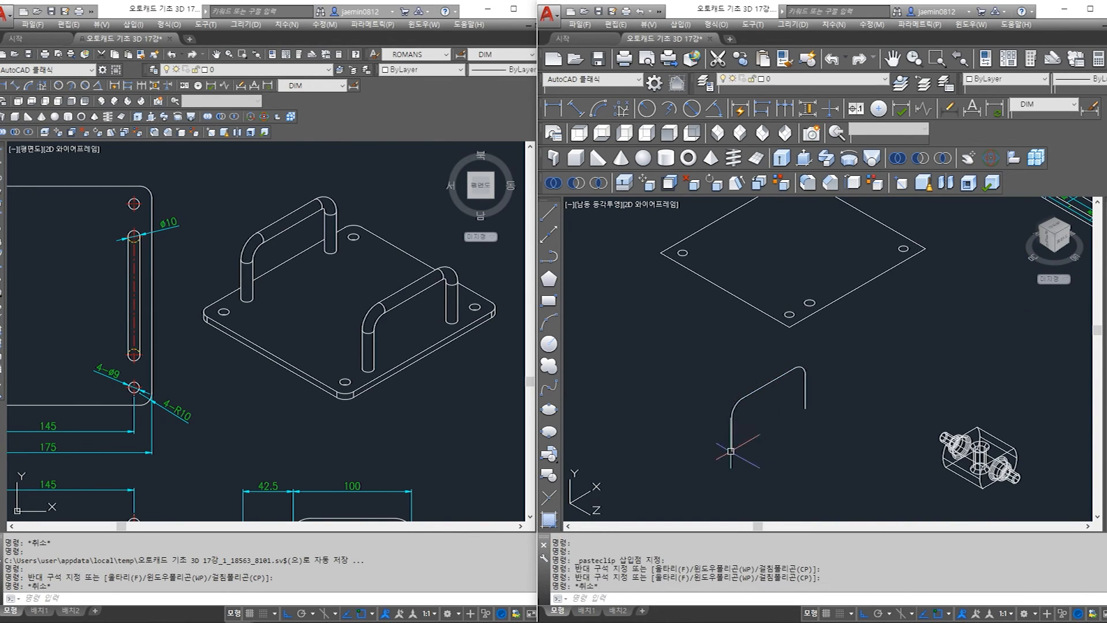
{"action": "scroll", "coordinate": [835, 272], "scroll_direction": "up", "scroll_amount": 3}
{"action": "key", "text": "Escape"}
{"action": "left_click", "coordinate": [794, 321]}
{"action": "left_click", "coordinate": [771, 353]}
{"action": "key", "text": "Escape"}
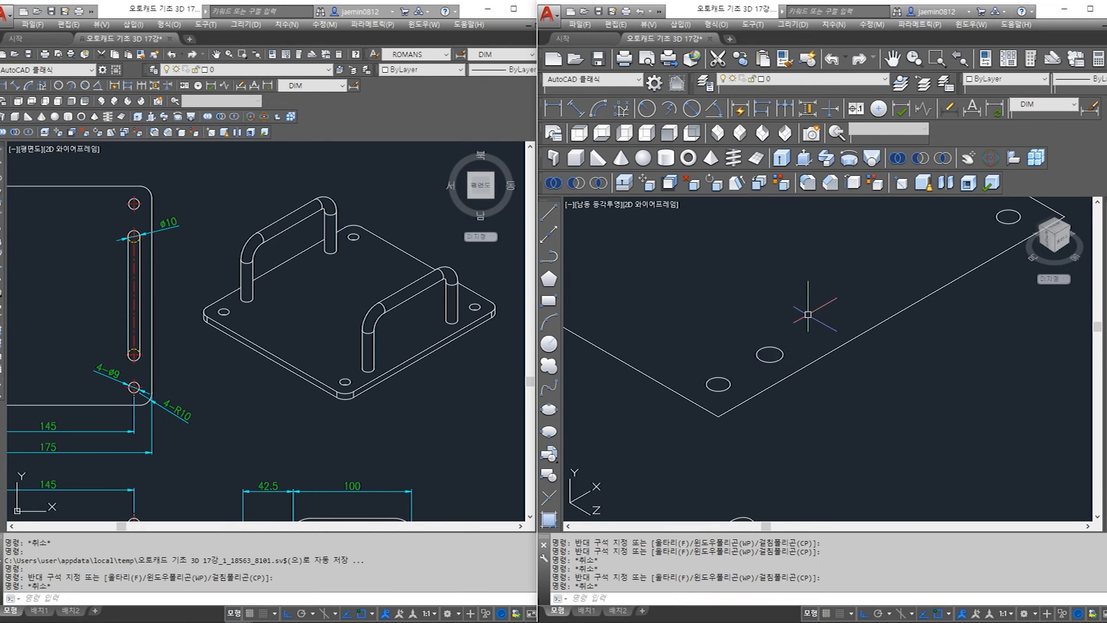
{"action": "scroll", "coordinate": [810, 316], "scroll_direction": "down", "scroll_amount": 3}
{"action": "type", "text": "m"}
{"action": "key", "text": "Return"}
{"action": "left_click", "coordinate": [802, 371]}
{"action": "left_click", "coordinate": [770, 427]}
{"action": "key", "text": "Escape"}
Move the upright handle centreline by its lower front end onto the centre of the 10-diameter circle on the plate
{"action": "type", "text": "m"}
{"action": "key", "text": "Return"}
{"action": "left_click", "coordinate": [844, 368]}
{"action": "left_click", "coordinate": [765, 427]}
{"action": "scroll", "coordinate": [739, 473], "scroll_direction": "up", "scroll_amount": 4}
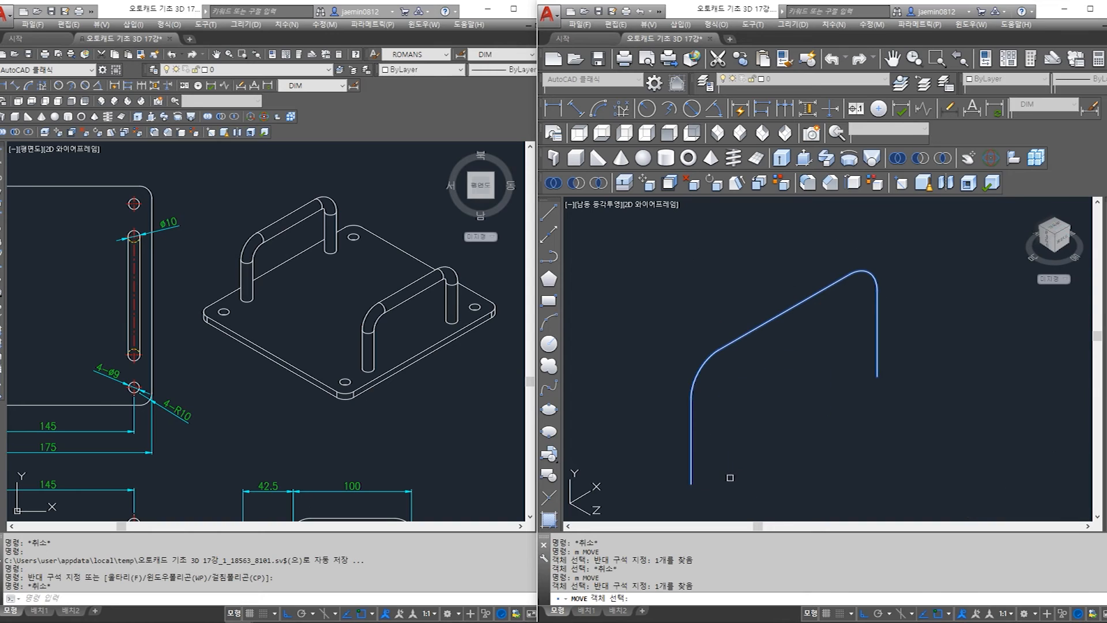
{"action": "key", "text": "Return"}
{"action": "left_click", "coordinate": [690, 484]}
{"action": "middle_click_drag", "start_coordinate": [807, 259], "coordinate": [745, 430]}
{"action": "middle_click_drag", "start_coordinate": [773, 341], "coordinate": [755, 392]}
{"action": "scroll", "coordinate": [813, 332], "scroll_direction": "up", "scroll_amount": 6}
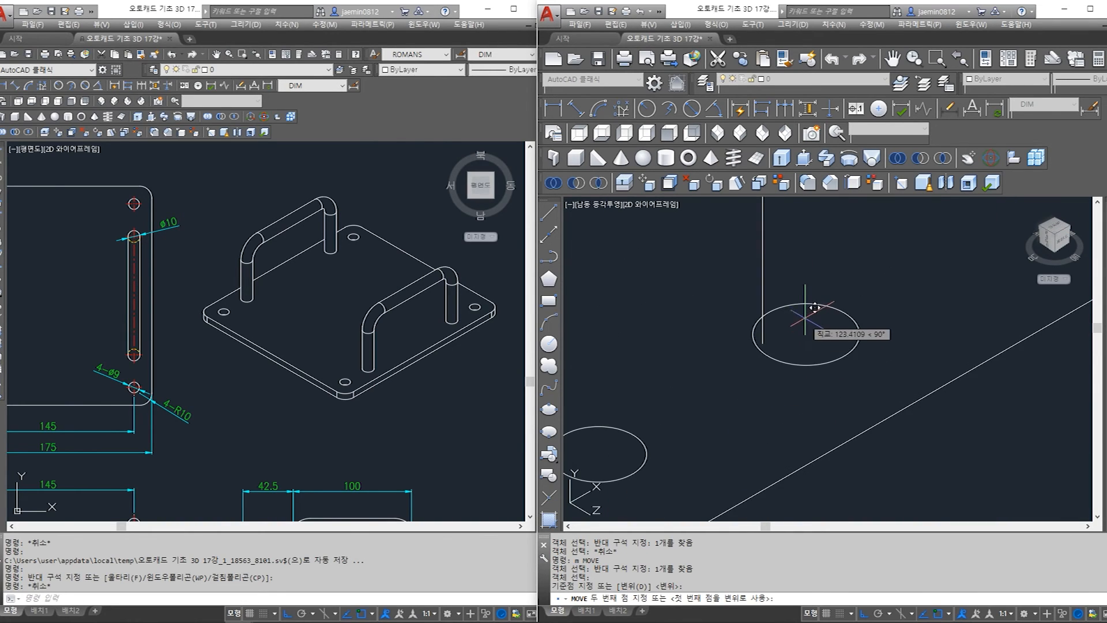
{"action": "left_click", "coordinate": [815, 324]}
{"action": "scroll", "coordinate": [814, 375], "scroll_direction": "down", "scroll_amount": 6}
{"action": "key", "text": "Escape"}
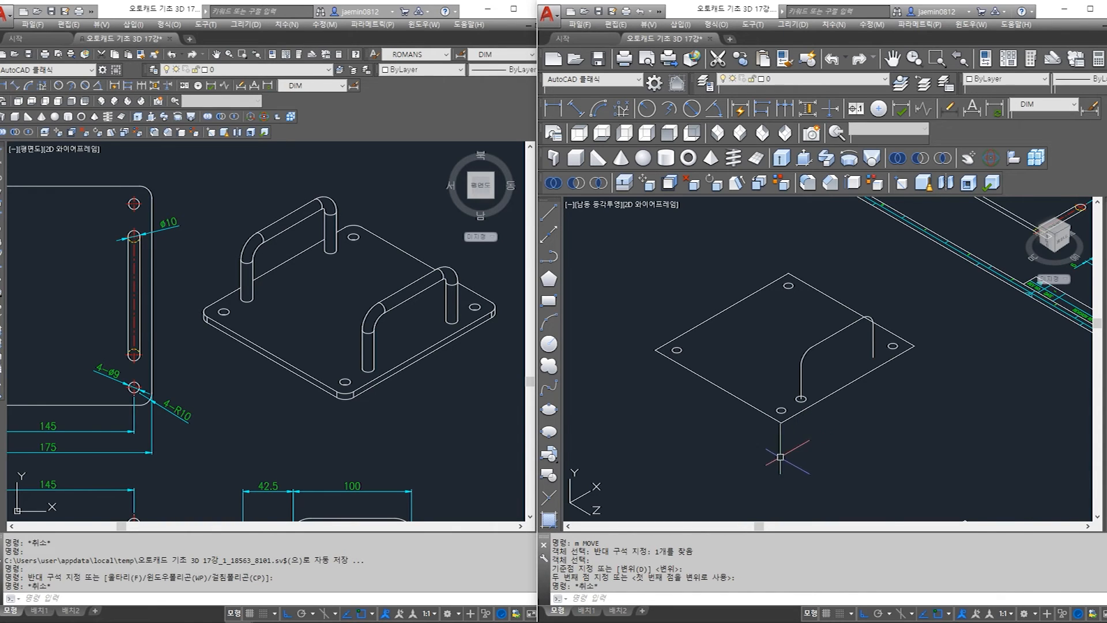
Examine the base plate's thickness dimension in the front view of the 2D drawing
{"action": "middle_click_drag", "start_coordinate": [784, 457], "coordinate": [841, 440]}
{"action": "scroll", "coordinate": [339, 396], "scroll_direction": "down", "scroll_amount": 3}
{"action": "middle_click_drag", "start_coordinate": [339, 396], "coordinate": [367, 313]}
{"action": "scroll", "coordinate": [349, 427], "scroll_direction": "up", "scroll_amount": 4}
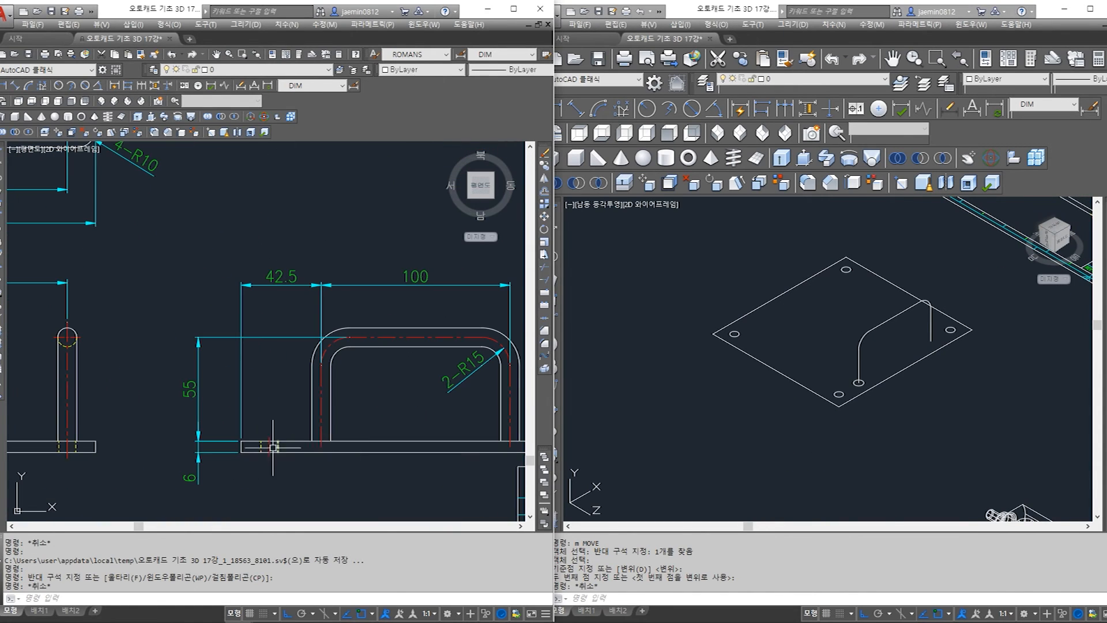
{"action": "key", "text": "alt+Tab"}
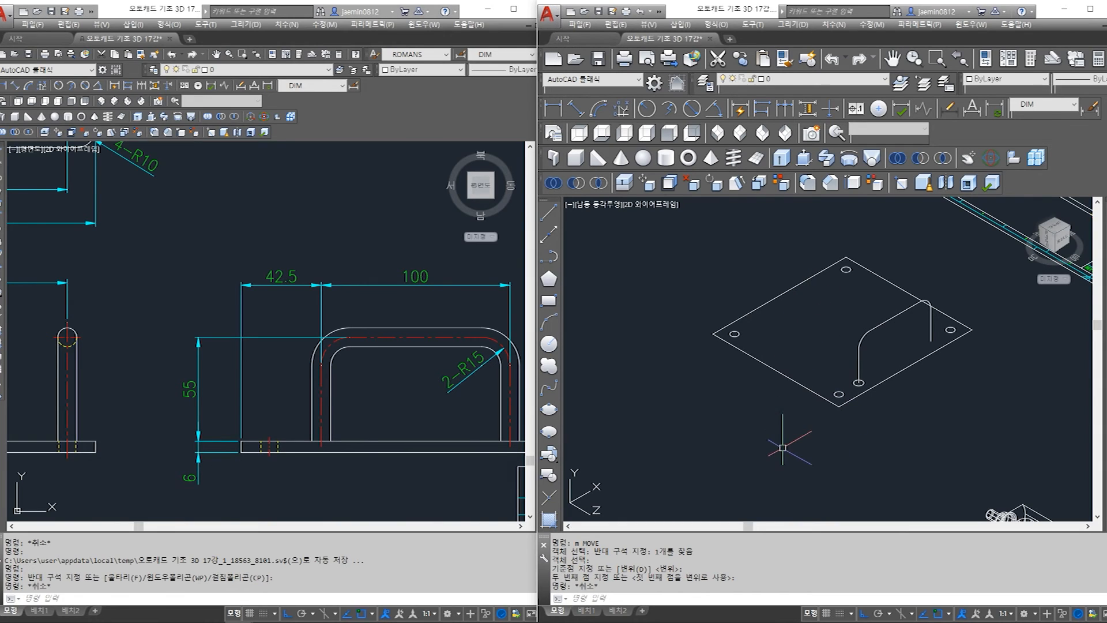
{"action": "key", "text": "Escape"}
{"action": "type", "text": "e"}
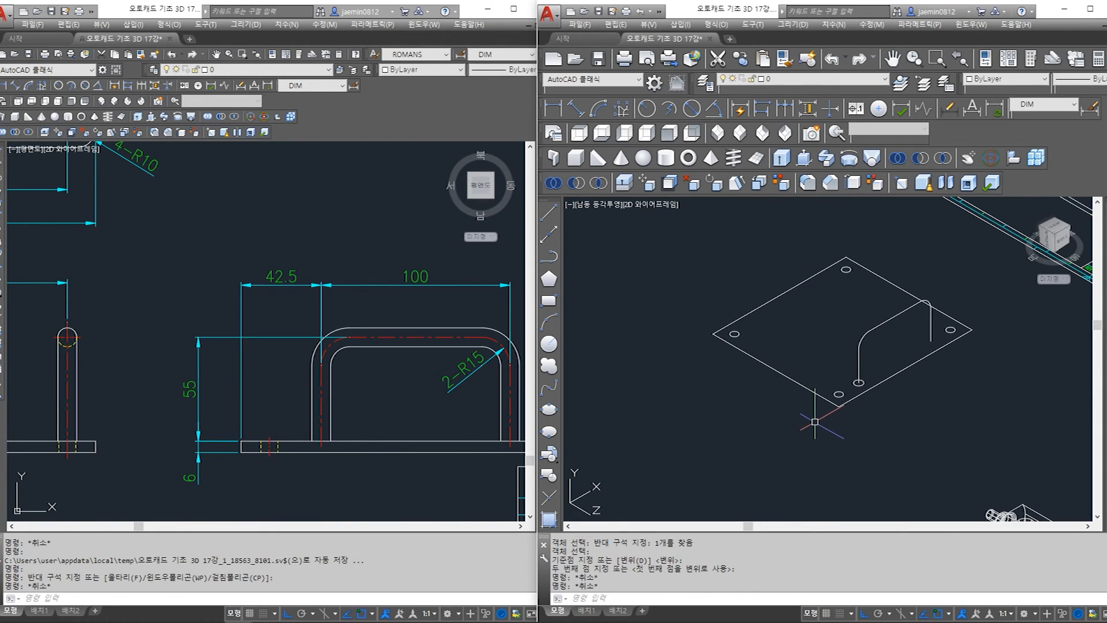
{"action": "type", "text": "xt"}
{"action": "key", "text": "Return"}
{"action": "left_click", "coordinate": [759, 269]}
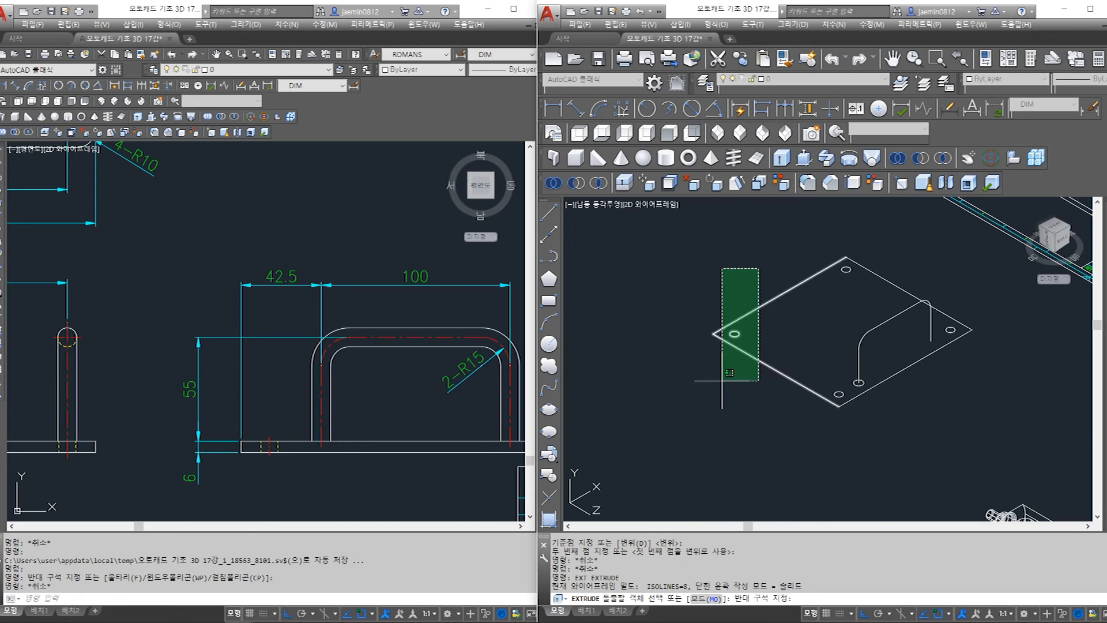
{"action": "left_click", "coordinate": [725, 376]}
{"action": "left_click", "coordinate": [838, 376]}
{"action": "left_click", "coordinate": [812, 424]}
{"action": "left_click", "coordinate": [980, 299]}
{"action": "left_click", "coordinate": [957, 328]}
{"action": "left_click", "coordinate": [984, 292]}
{"action": "left_click", "coordinate": [946, 346]}
{"action": "left_click", "coordinate": [870, 246]}
{"action": "left_click", "coordinate": [799, 303]}
{"action": "key", "text": "Escape"}
Check by selecting each edge in turn whether the plate outline is one object or separate lines
{"action": "left_click", "coordinate": [819, 297]}
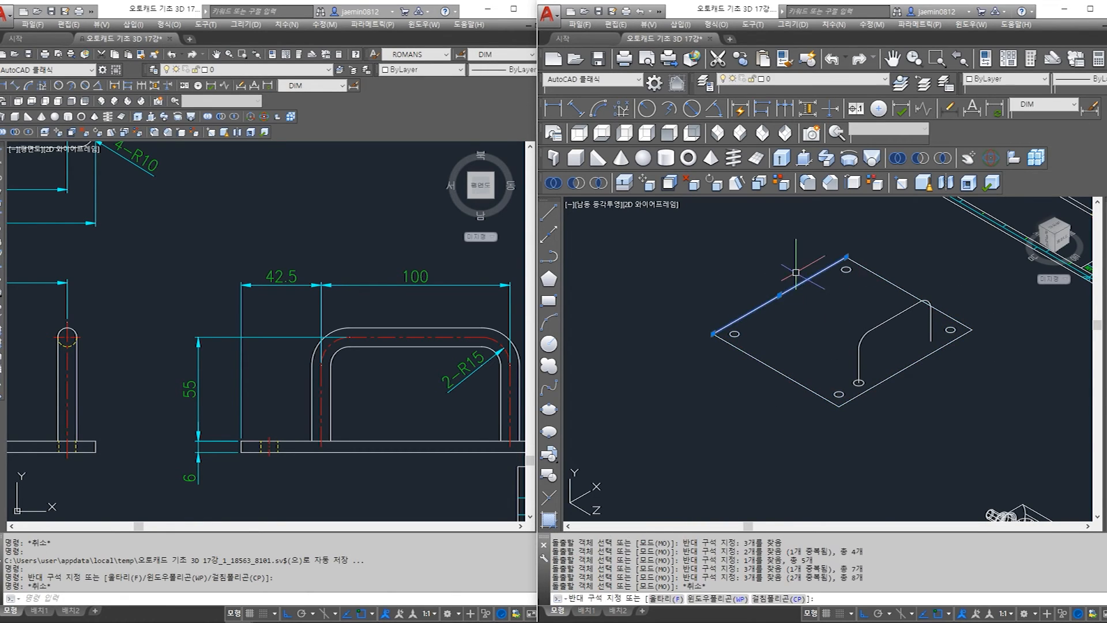
{"action": "left_click", "coordinate": [794, 273]}
{"action": "key", "text": "Escape"}
{"action": "left_click", "coordinate": [803, 308]}
{"action": "left_click", "coordinate": [788, 272]}
{"action": "key", "text": "Escape"}
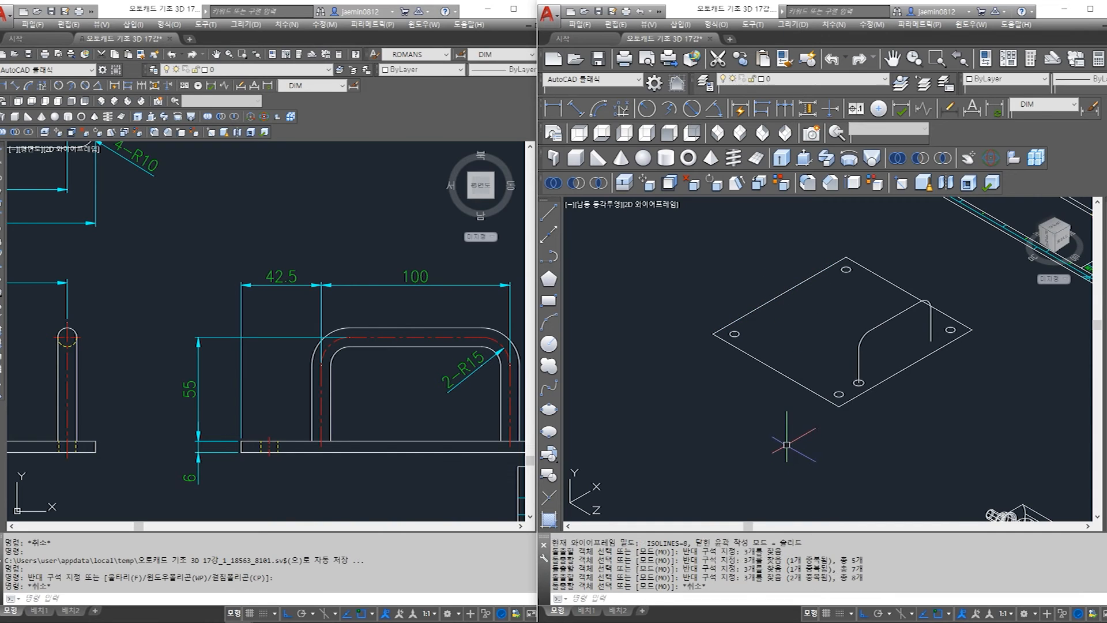
{"action": "left_click", "coordinate": [776, 370]}
{"action": "left_click", "coordinate": [759, 388]}
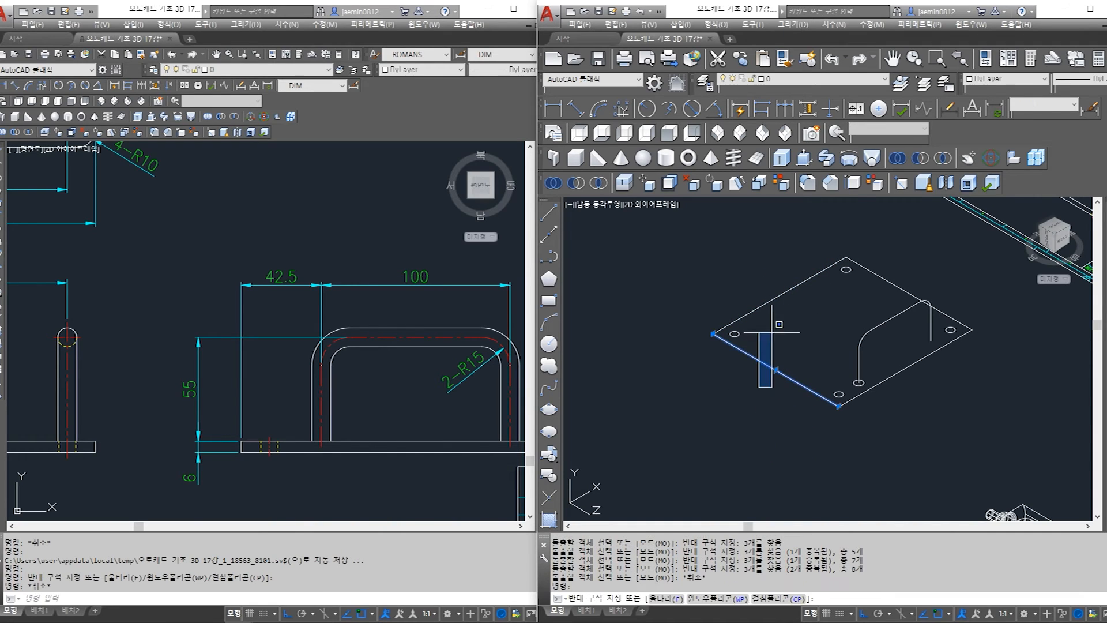
{"action": "left_click", "coordinate": [781, 315]}
{"action": "left_click", "coordinate": [783, 309]}
{"action": "left_click", "coordinate": [776, 279]}
{"action": "left_click", "coordinate": [892, 267]}
{"action": "left_click", "coordinate": [882, 285]}
{"action": "left_click", "coordinate": [899, 353]}
{"action": "left_click", "coordinate": [892, 383]}
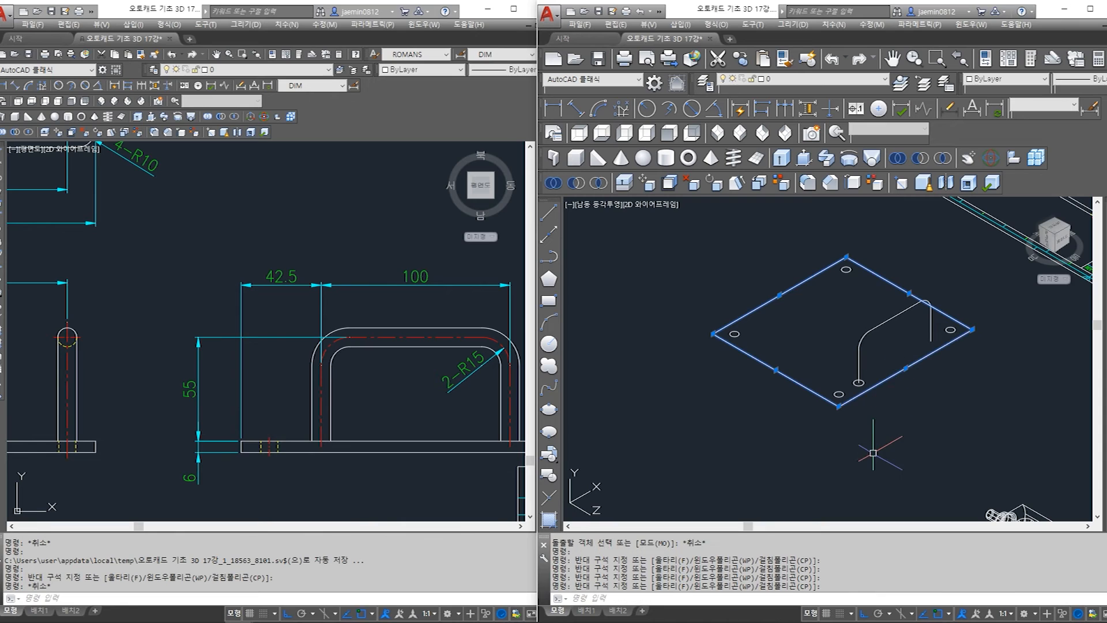
{"action": "key", "text": "Escape"}
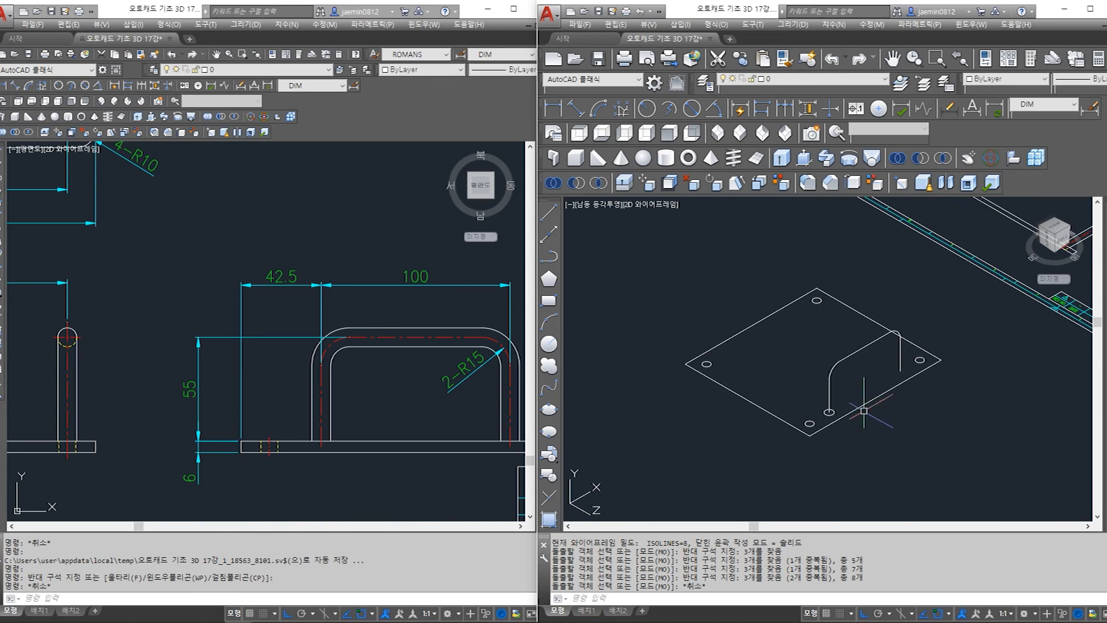
{"action": "left_click", "coordinate": [873, 307]}
{"action": "left_click", "coordinate": [831, 317]}
{"action": "left_click", "coordinate": [799, 317]}
{"action": "left_click", "coordinate": [774, 327]}
{"action": "left_click", "coordinate": [762, 382]}
{"action": "left_click", "coordinate": [741, 399]}
{"action": "left_click", "coordinate": [795, 308]}
{"action": "left_click", "coordinate": [776, 339]}
{"action": "key", "text": "Escape"}
{"action": "scroll", "coordinate": [859, 416], "scroll_direction": "up", "scroll_amount": 3}
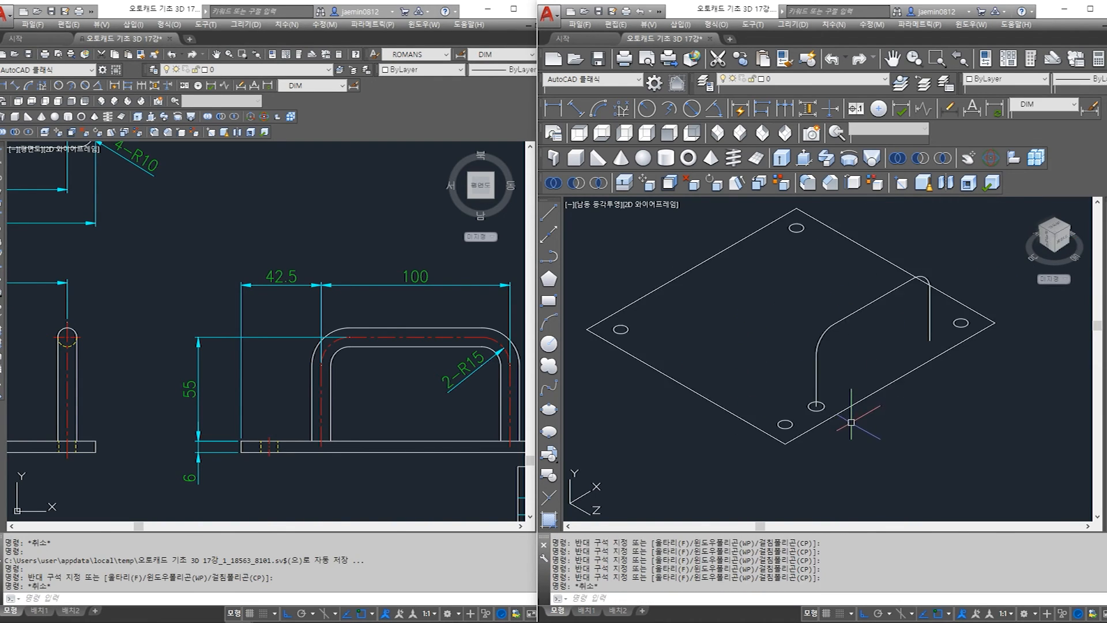
{"action": "key", "text": "Escape"}
{"action": "left_click", "coordinate": [890, 350]}
{"action": "left_click", "coordinate": [873, 323]}
{"action": "key", "text": "Escape"}
{"action": "left_click", "coordinate": [915, 283]}
{"action": "left_click", "coordinate": [903, 318]}
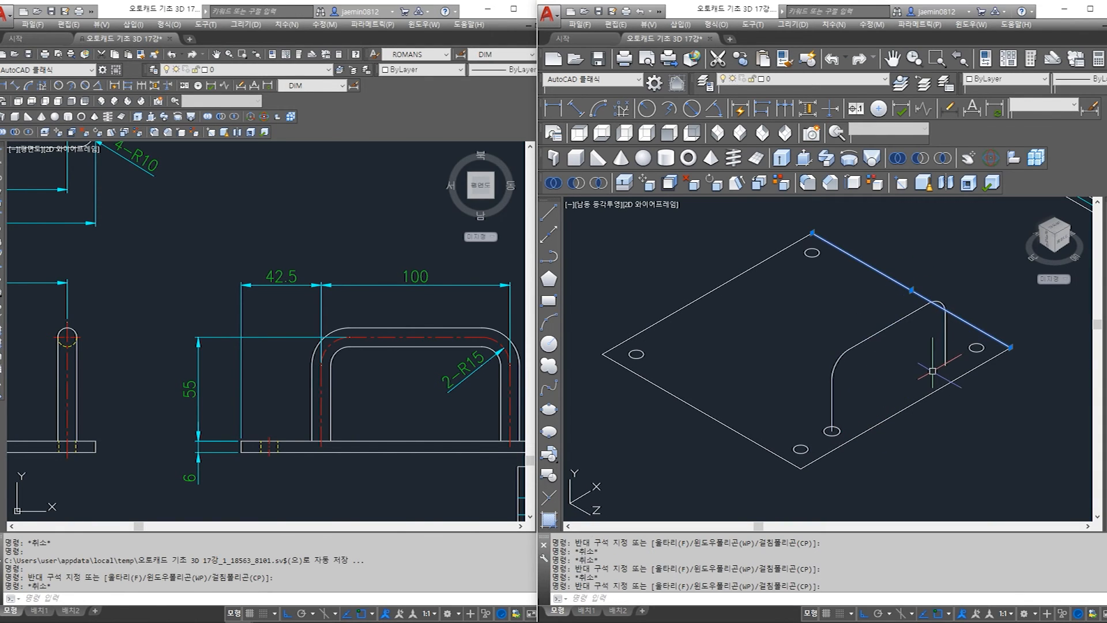
{"action": "key", "text": "Escape"}
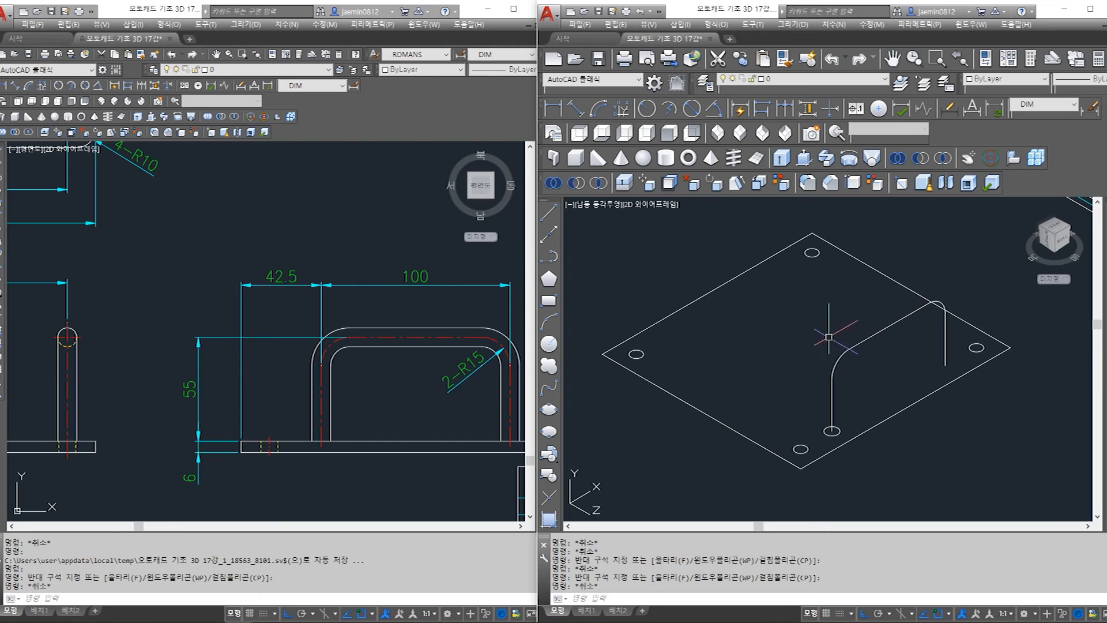
{"action": "left_click", "coordinate": [886, 261]}
{"action": "left_click", "coordinate": [866, 284]}
{"action": "left_click", "coordinate": [745, 306]}
{"action": "left_click", "coordinate": [725, 273]}
{"action": "left_click", "coordinate": [728, 376]}
{"action": "left_click", "coordinate": [710, 427]}
{"action": "key", "text": "Escape"}
{"action": "left_click", "coordinate": [885, 446]}
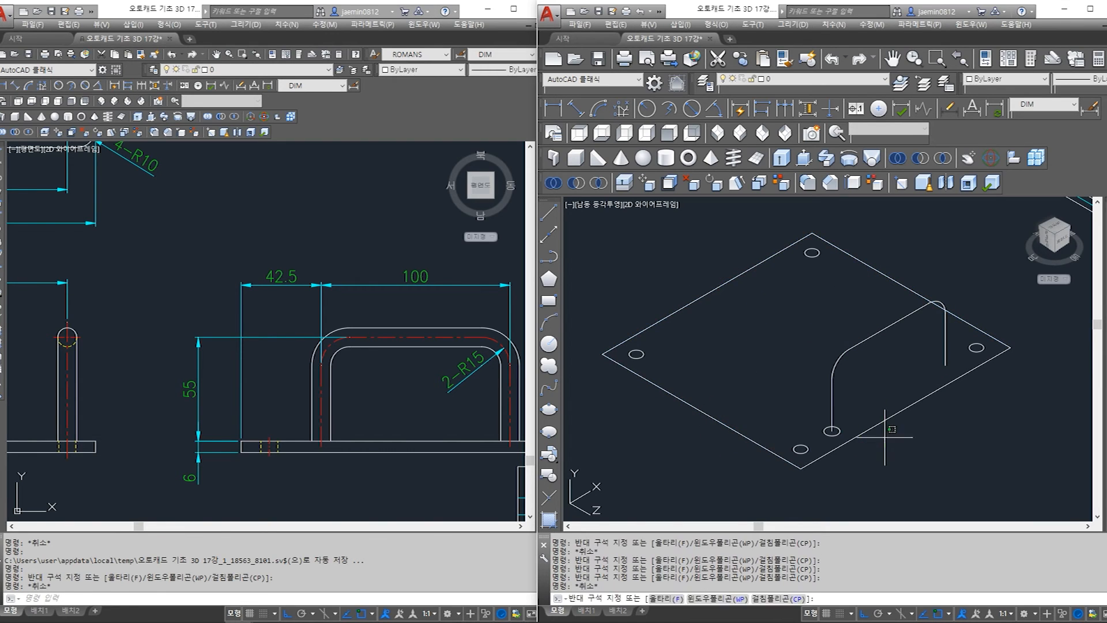
{"action": "key", "text": "Escape"}
{"action": "scroll", "coordinate": [885, 446], "scroll_direction": "down", "scroll_amount": 2}
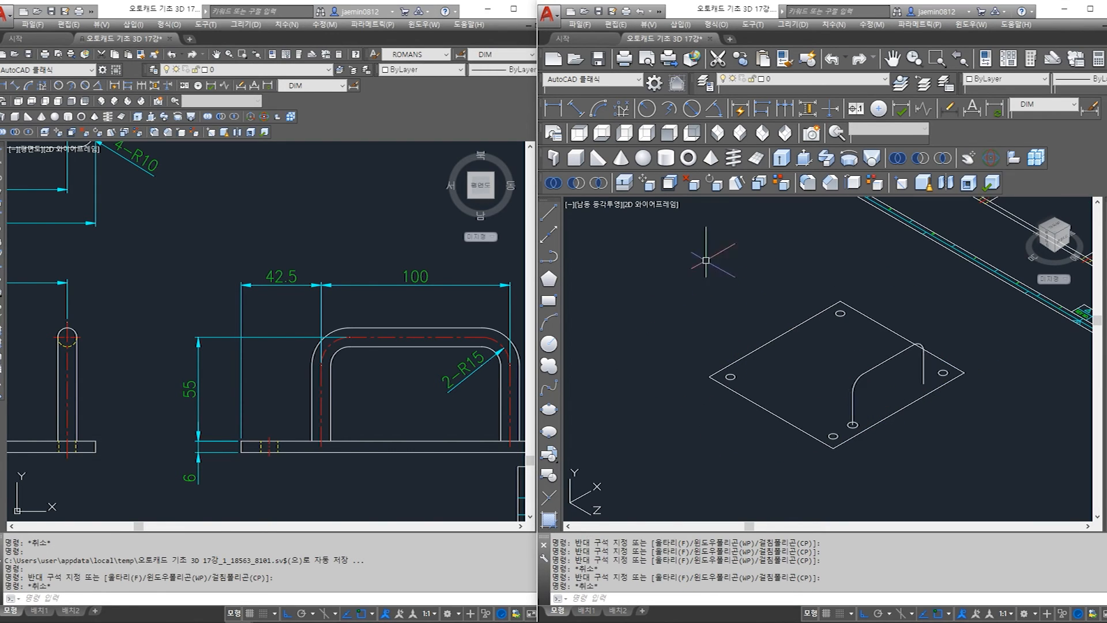
Run Region on the plate outline, all five circles and the handle centreline in one selection
{"action": "type", "text": "reg"}
{"action": "key", "text": "Return"}
{"action": "left_click", "coordinate": [674, 271]}
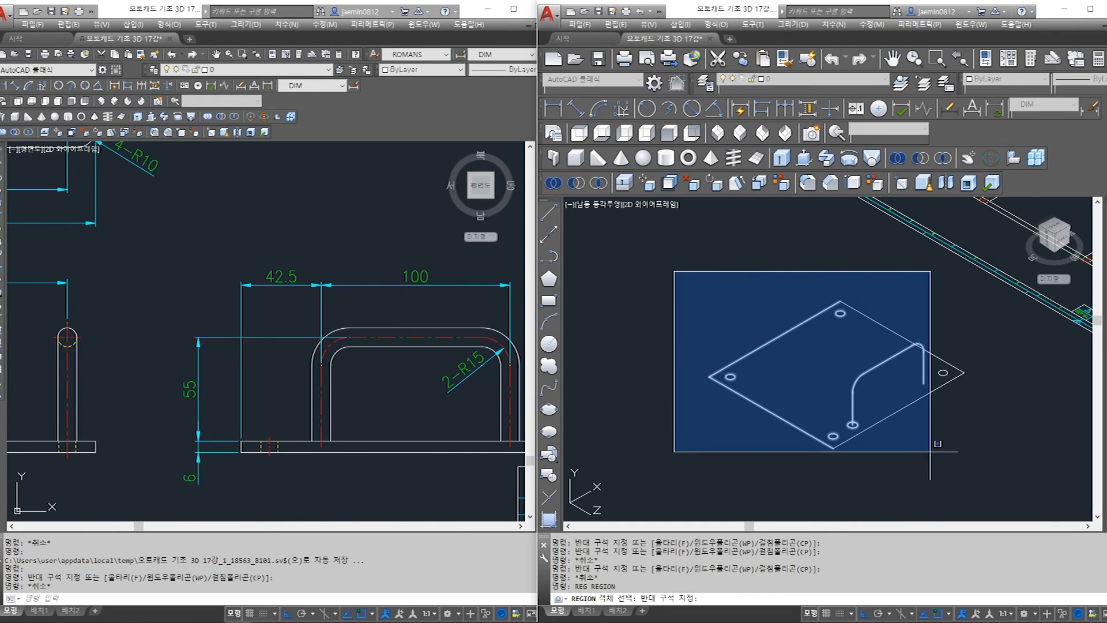
{"action": "left_click", "coordinate": [977, 479]}
{"action": "key", "text": "Return"}
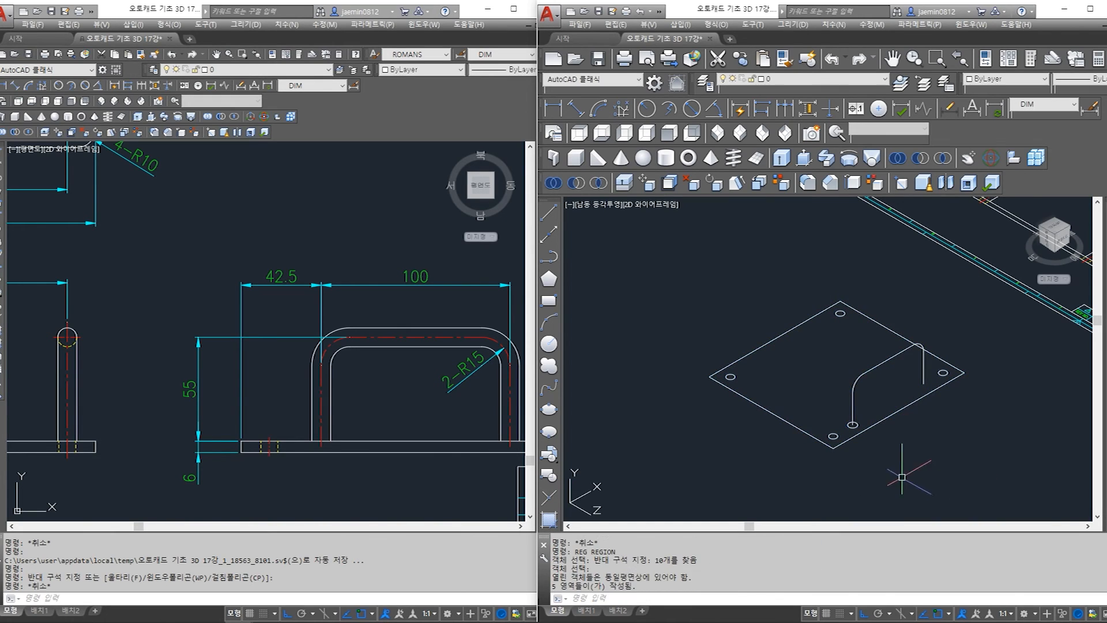
Check each of the four plate edges to see whether the outline became a region
{"action": "left_click", "coordinate": [885, 419]}
{"action": "key", "text": "Escape"}
{"action": "left_click", "coordinate": [803, 411]}
{"action": "left_click", "coordinate": [776, 426]}
{"action": "left_click", "coordinate": [791, 369]}
{"action": "left_click", "coordinate": [771, 325]}
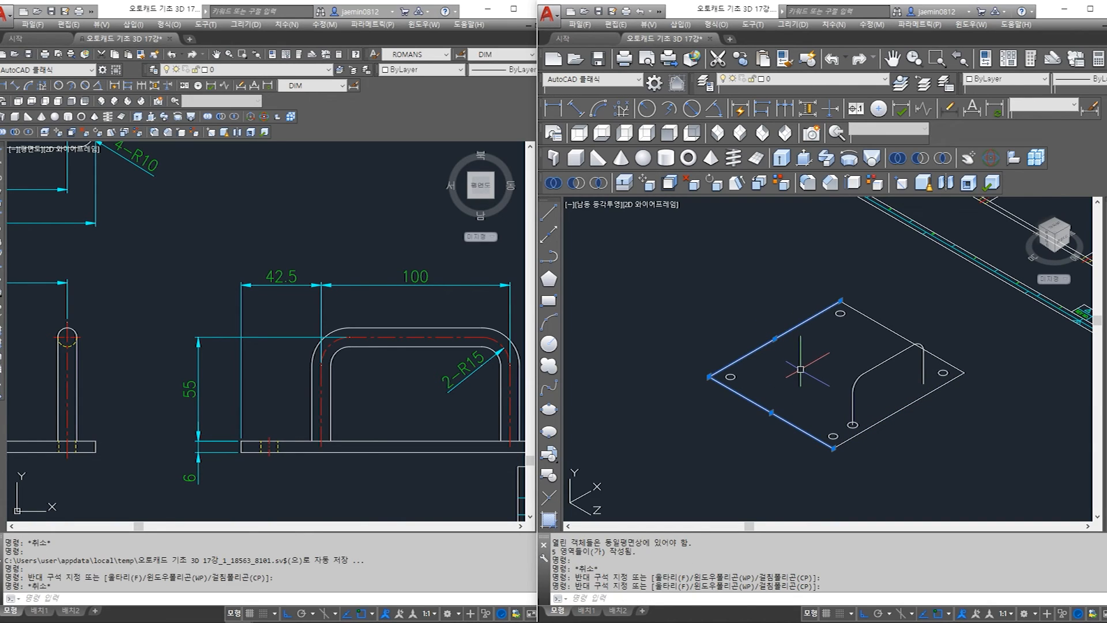
{"action": "key", "text": "Escape"}
{"action": "left_click", "coordinate": [886, 316]}
{"action": "left_click", "coordinate": [869, 338]}
{"action": "key", "text": "Escape"}
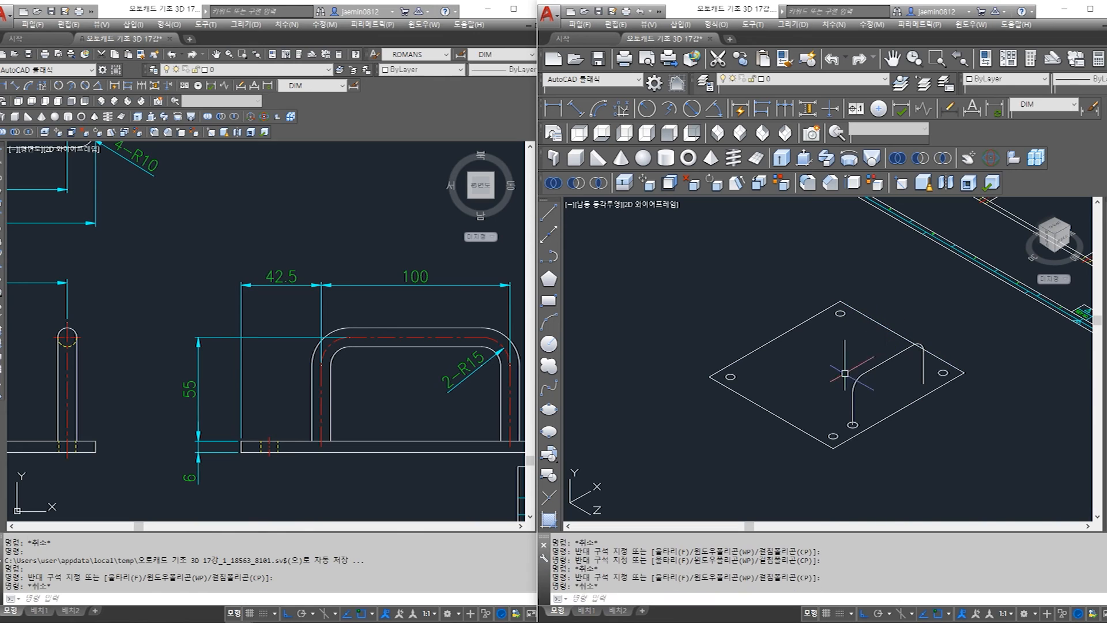
{"action": "key", "text": "Escape"}
{"action": "scroll", "coordinate": [825, 381], "scroll_direction": "up", "scroll_amount": 2}
{"action": "left_click", "coordinate": [786, 396]}
{"action": "left_click", "coordinate": [751, 447]}
{"action": "key", "text": "Escape"}
{"action": "left_click", "coordinate": [783, 377]}
{"action": "left_click", "coordinate": [743, 308]}
{"action": "key", "text": "Escape"}
{"action": "left_click", "coordinate": [907, 278]}
{"action": "left_click", "coordinate": [880, 317]}
{"action": "key", "text": "Escape"}
{"action": "left_click", "coordinate": [932, 447]}
{"action": "left_click", "coordinate": [914, 418]}
{"action": "key", "text": "Escape"}
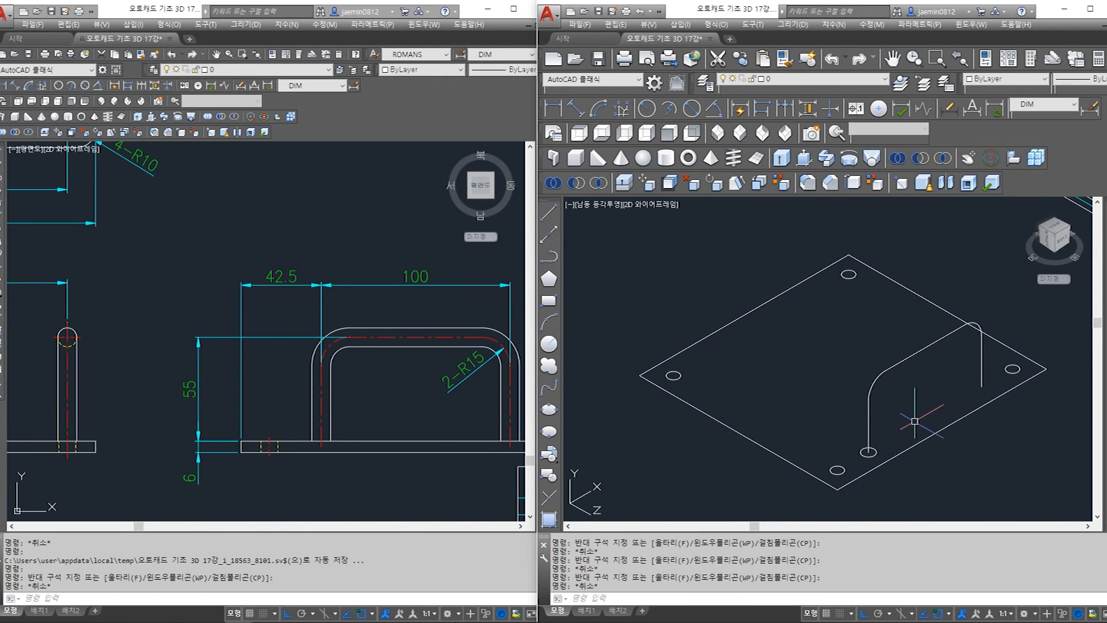
Convert the four plate outline edges alone into a region and check that they select as one object
{"action": "key", "text": "Return"}
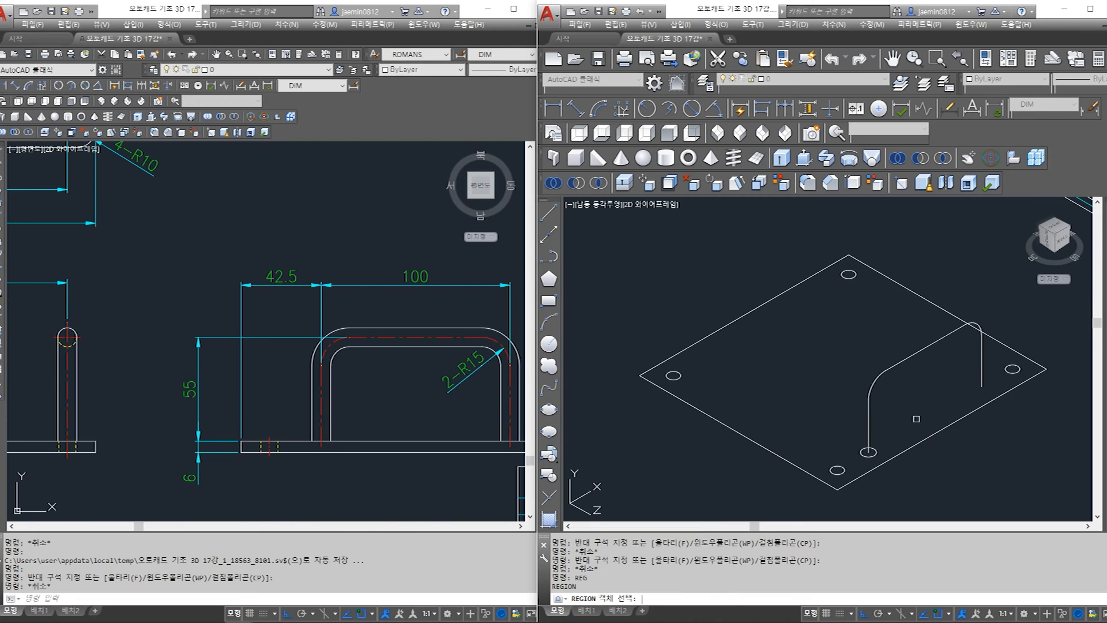
{"action": "left_click", "coordinate": [912, 445]}
{"action": "left_click", "coordinate": [789, 458]}
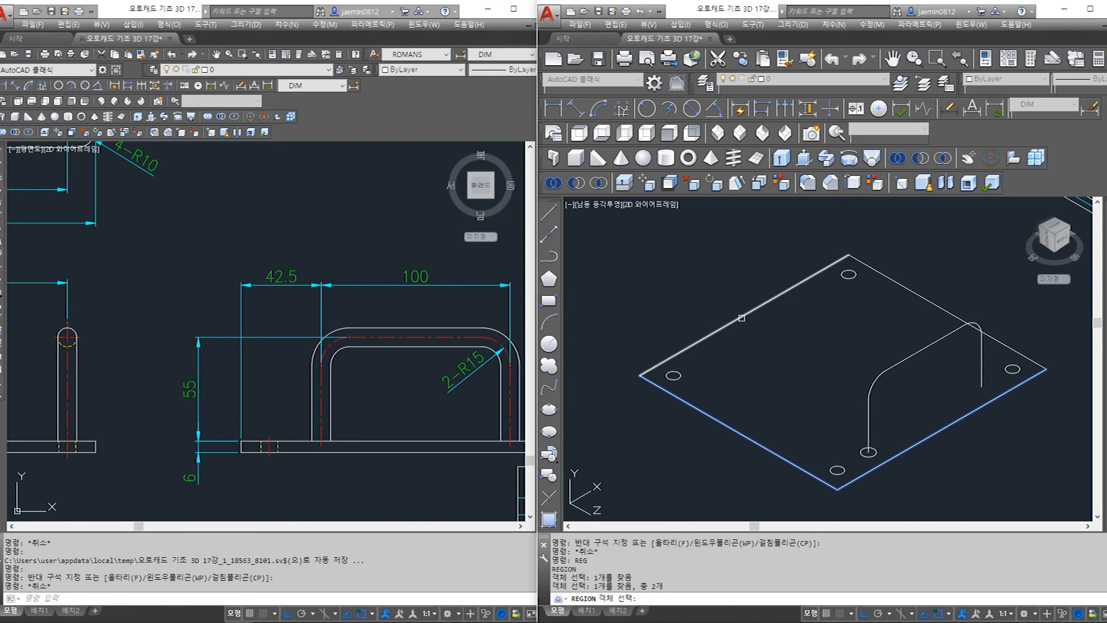
{"action": "left_click", "coordinate": [758, 306]}
{"action": "left_click", "coordinate": [935, 306]}
{"action": "key", "text": "Return"}
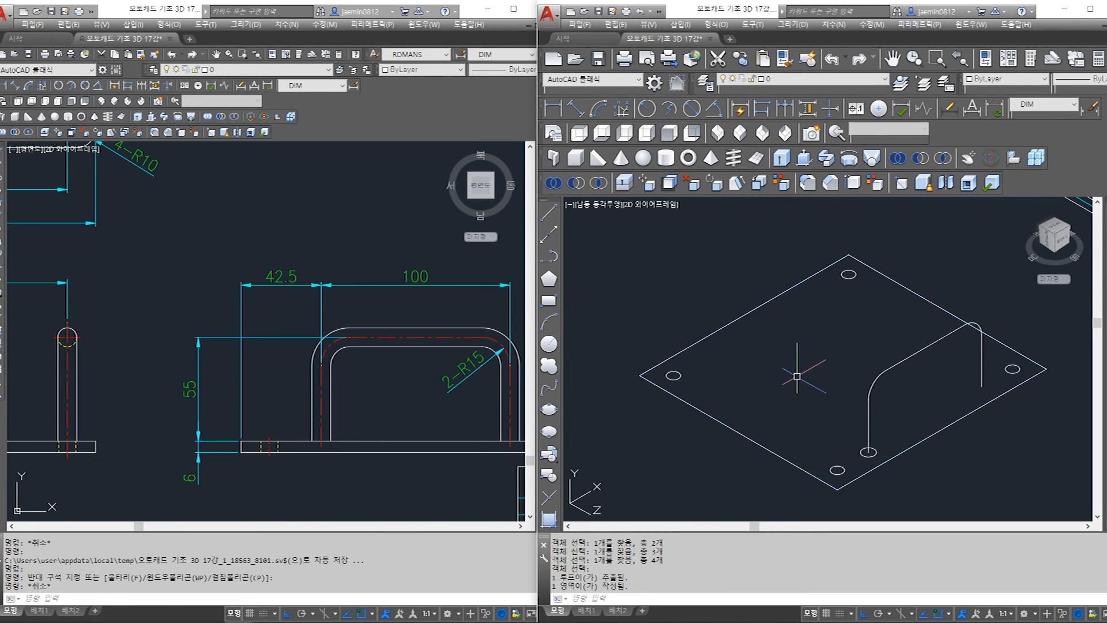
{"action": "left_click", "coordinate": [768, 412]}
{"action": "left_click", "coordinate": [712, 444]}
{"action": "left_click", "coordinate": [754, 416]}
{"action": "left_click", "coordinate": [722, 447]}
{"action": "left_click", "coordinate": [749, 428]}
{"action": "left_click", "coordinate": [726, 458]}
{"action": "key", "text": "Escape"}
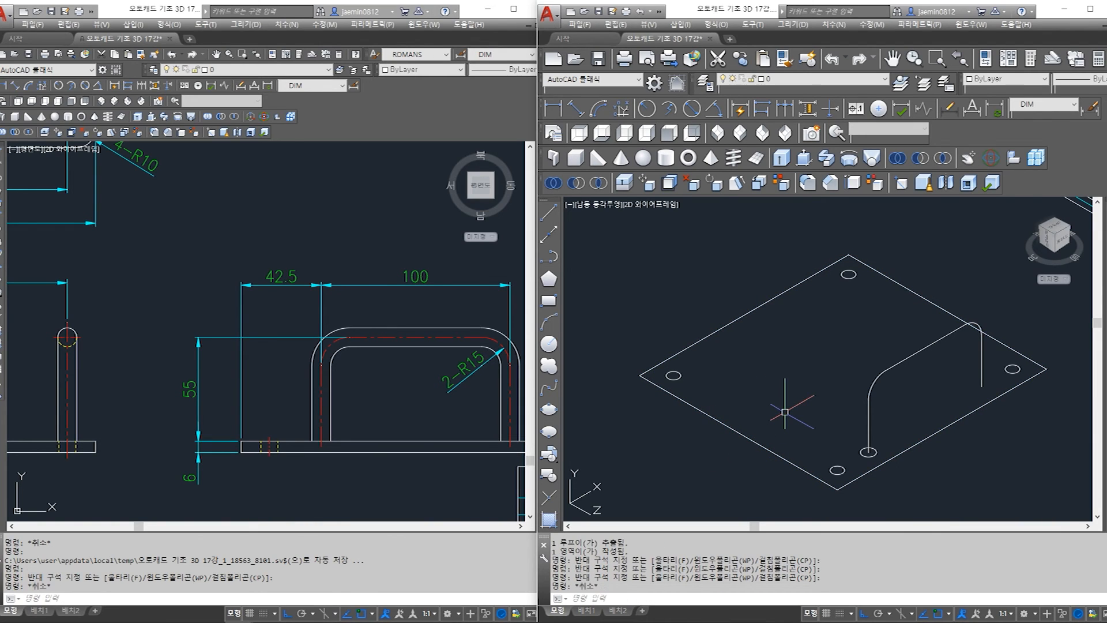
Extrude the plate region and the four corner hole circles by -6
{"action": "scroll", "coordinate": [785, 412], "scroll_direction": "down", "scroll_amount": 3}
{"action": "scroll", "coordinate": [796, 440], "scroll_direction": "up", "scroll_amount": 2}
{"action": "type", "text": "ext"}
{"action": "key", "text": "Return"}
{"action": "left_click", "coordinate": [731, 261]}
{"action": "left_click", "coordinate": [676, 352]}
{"action": "left_click", "coordinate": [821, 382]}
{"action": "left_click", "coordinate": [799, 421]}
{"action": "left_click", "coordinate": [825, 255]}
{"action": "left_click", "coordinate": [805, 299]}
{"action": "left_click", "coordinate": [973, 314]}
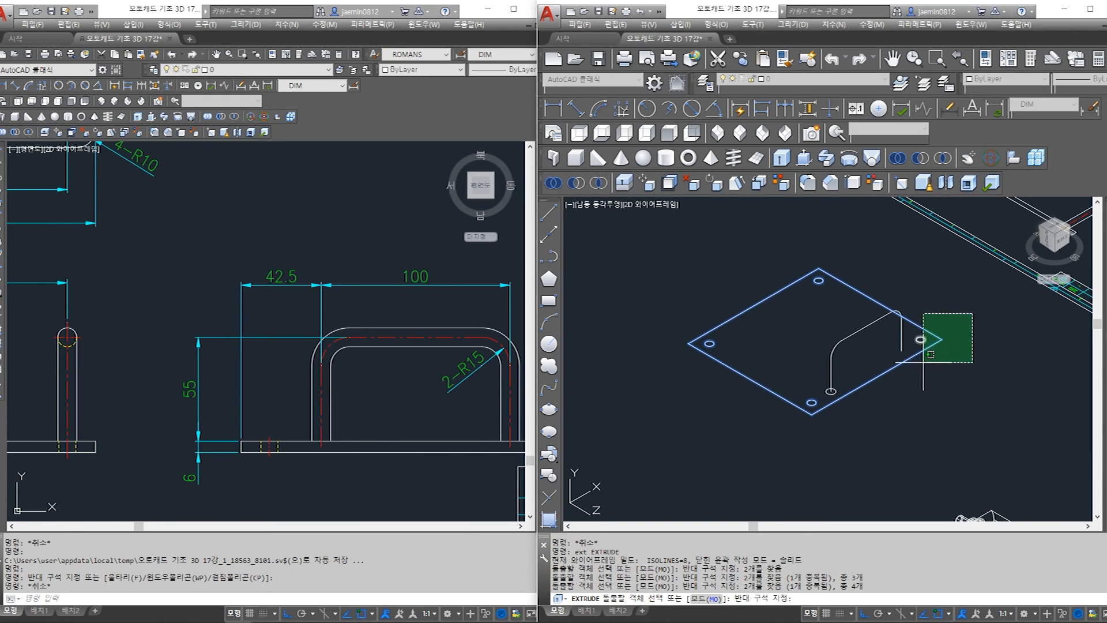
{"action": "left_click", "coordinate": [931, 352]}
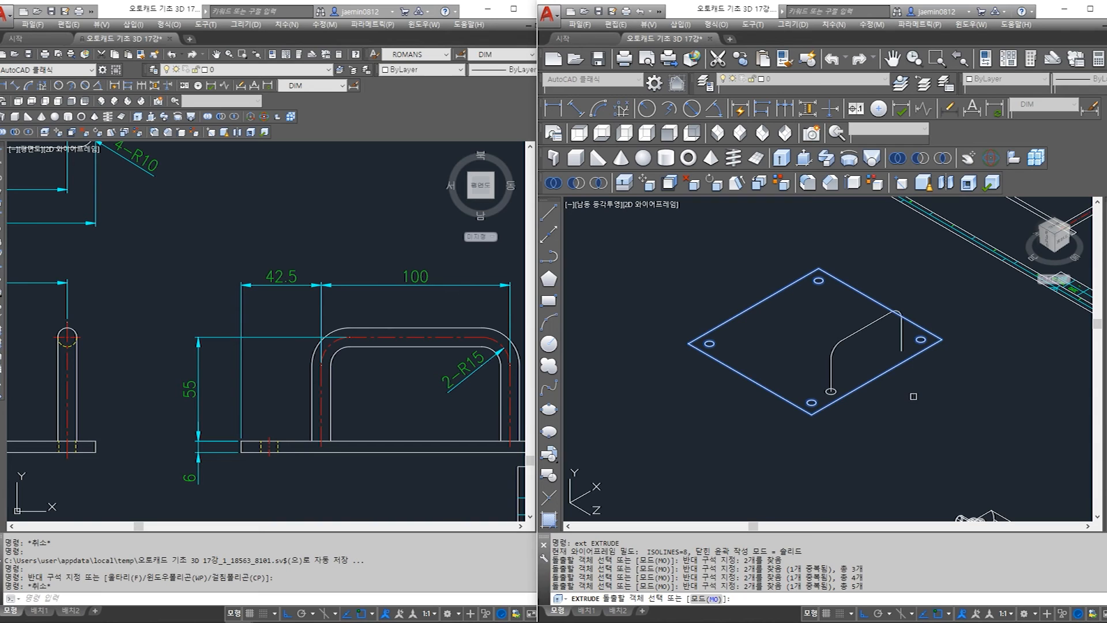
{"action": "key", "text": "Return"}
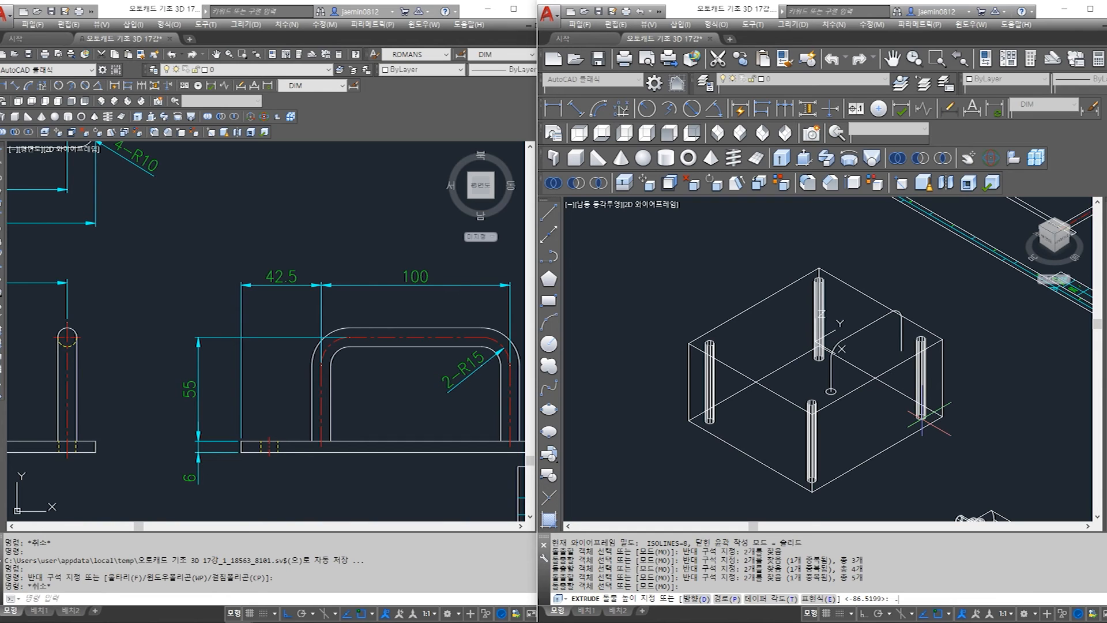
{"action": "type", "text": "-6"}
{"action": "key", "text": "Return"}
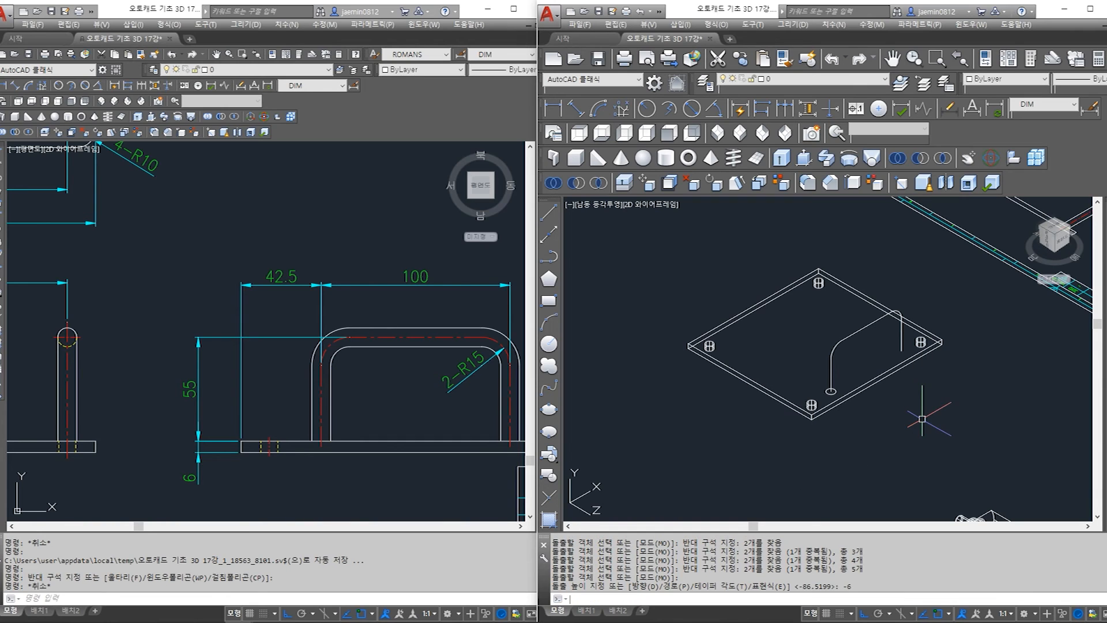
Subtract the four corner hole cylinders from the base plate
{"action": "scroll", "coordinate": [823, 458], "scroll_direction": "up", "scroll_amount": 3}
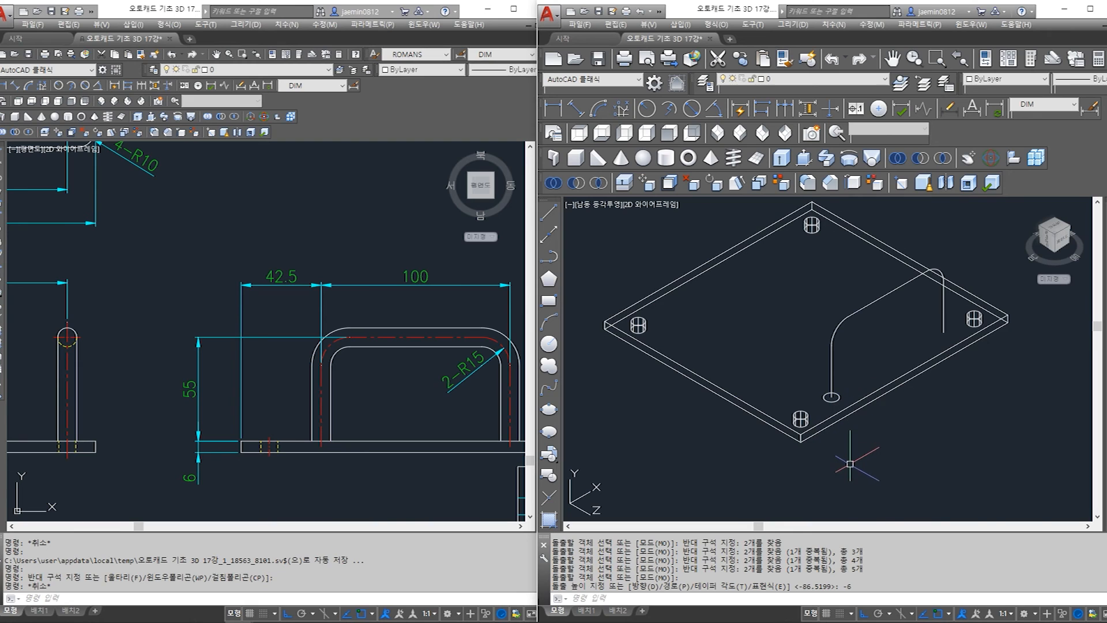
{"action": "middle_click_drag", "start_coordinate": [852, 433], "coordinate": [853, 455], "text": "shift"}
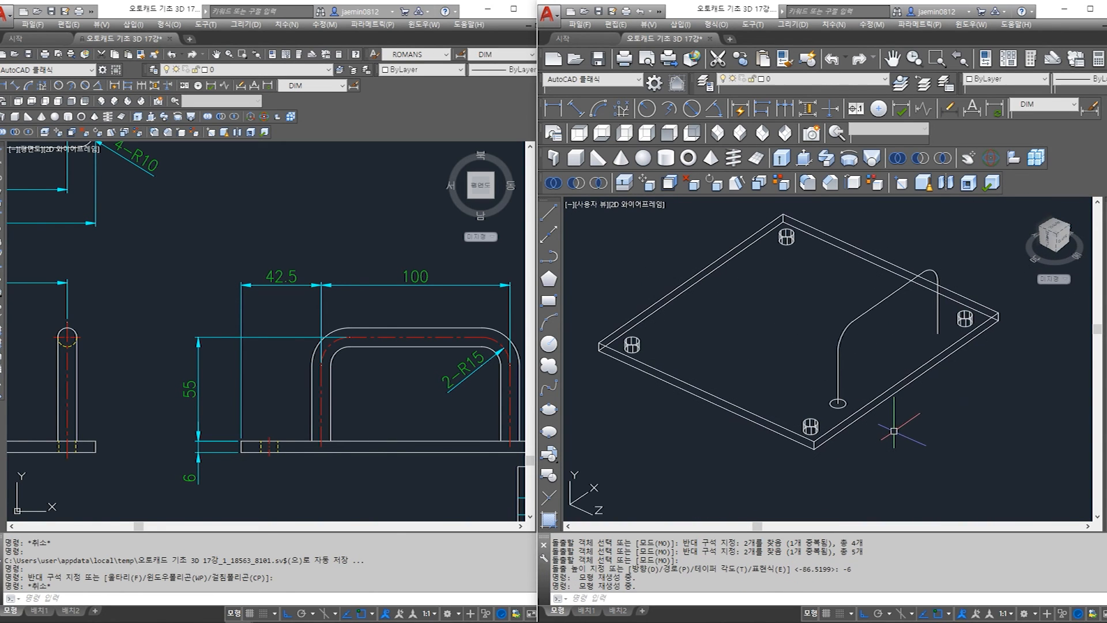
{"action": "type", "text": "u"}
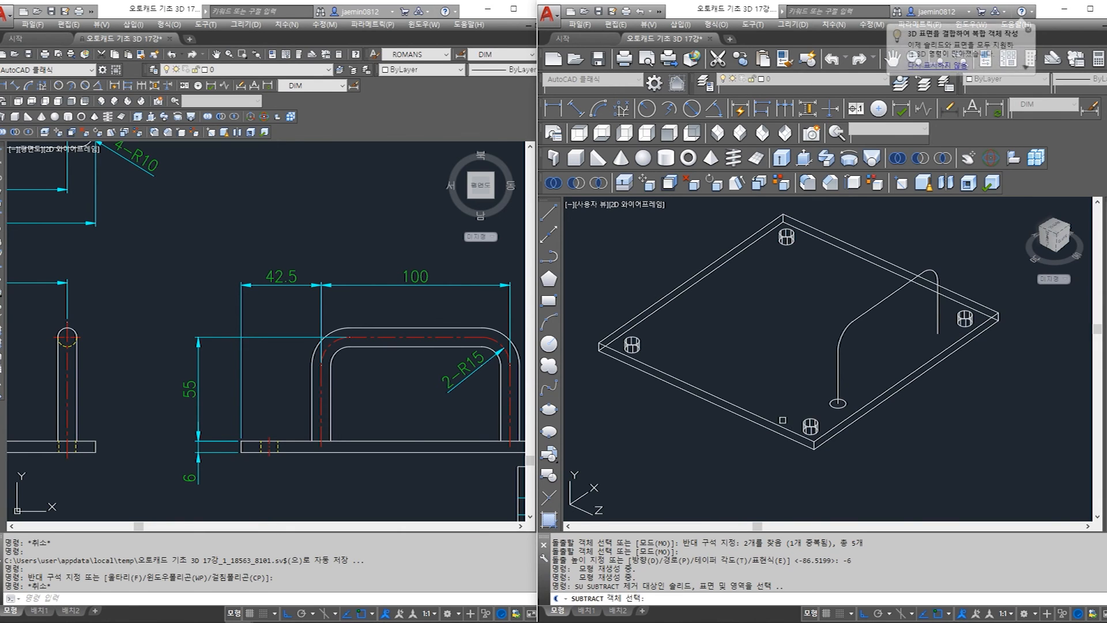
{"action": "left_click", "coordinate": [768, 419]}
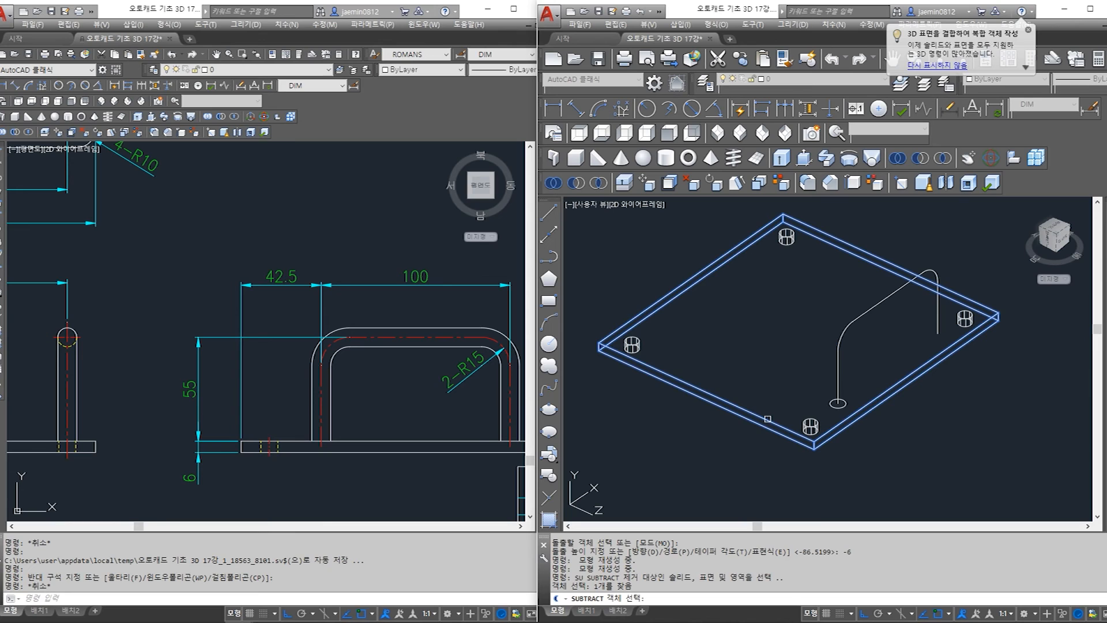
{"action": "key", "text": "Return"}
{"action": "left_click", "coordinate": [602, 277]}
{"action": "left_click", "coordinate": [746, 440]}
{"action": "left_click", "coordinate": [763, 361]}
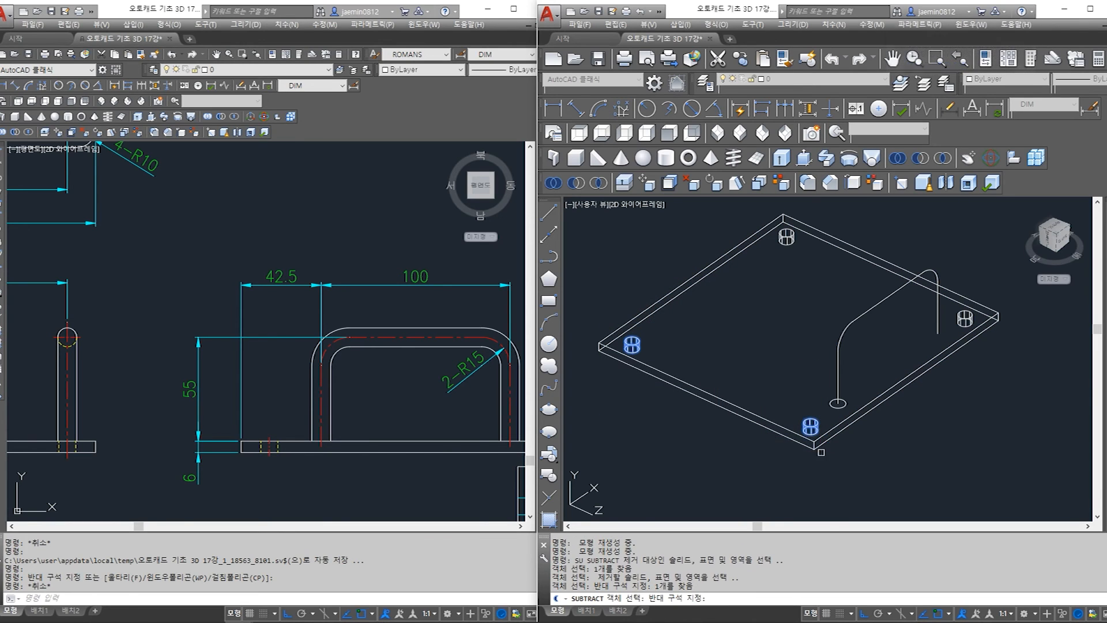
{"action": "left_click", "coordinate": [829, 444]}
{"action": "left_click", "coordinate": [734, 219]}
{"action": "left_click", "coordinate": [835, 280]}
{"action": "left_click", "coordinate": [952, 261]}
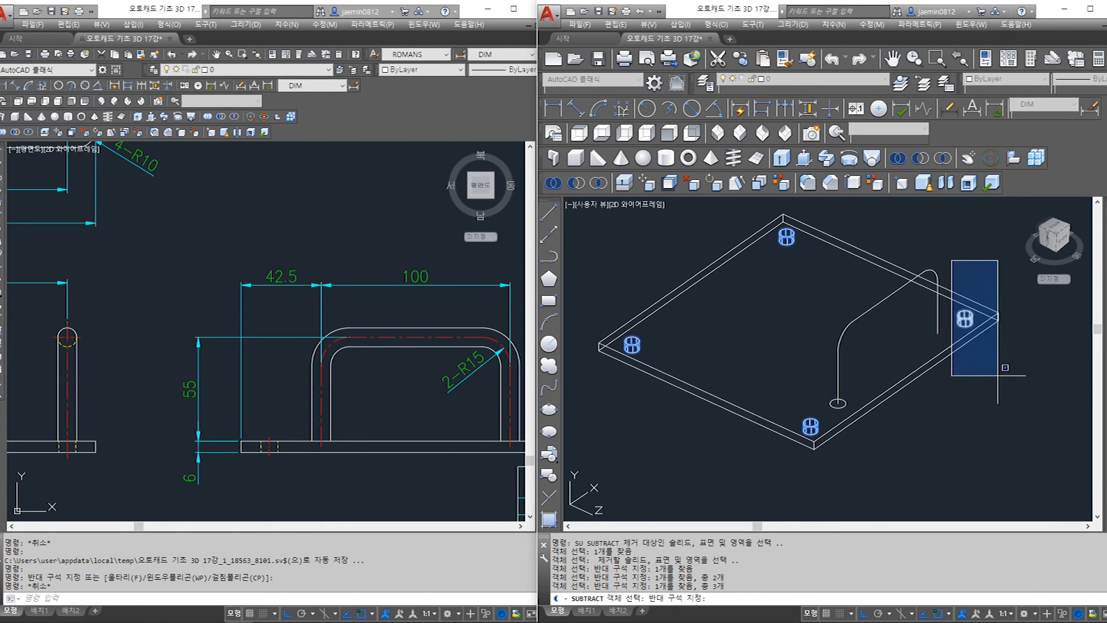
{"action": "left_click", "coordinate": [1005, 361]}
Inspect the drilled plate in the Conceptual visual style and return the display to 2D Wireframe
{"action": "type", "text": "ha"}
{"action": "key", "text": "Return"}
{"action": "type", "text": "c"}
{"action": "key", "text": "Return"}
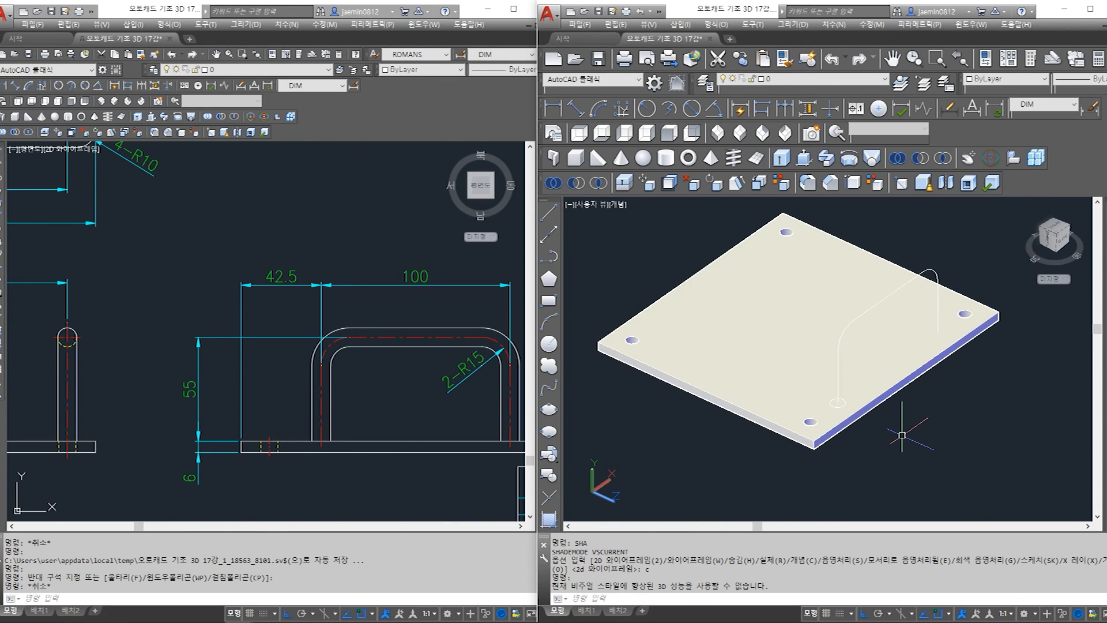
{"action": "type", "text": "sha"}
{"action": "key", "text": "Return"}
{"action": "type", "text": "2"}
{"action": "key", "text": "Return"}
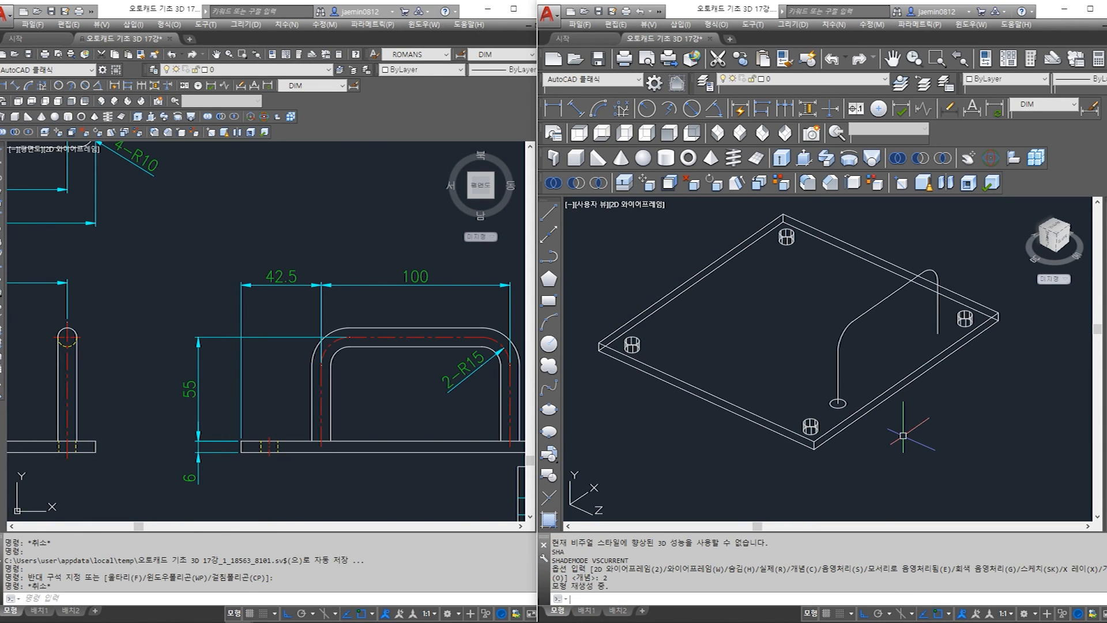
Extrude the circle at the handle's foot along the bent handle centreline using the Path option
{"action": "type", "text": "ext"}
{"action": "key", "text": "Return"}
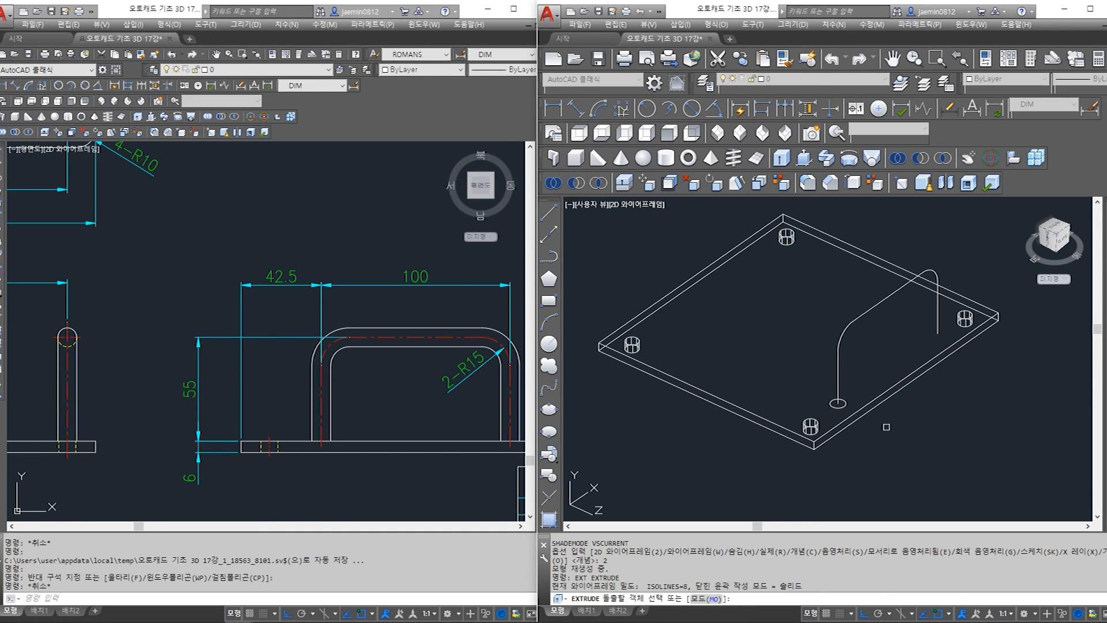
{"action": "scroll", "coordinate": [958, 318], "scroll_direction": "up", "scroll_amount": 2}
{"action": "left_click", "coordinate": [838, 408]}
{"action": "key", "text": "Return"}
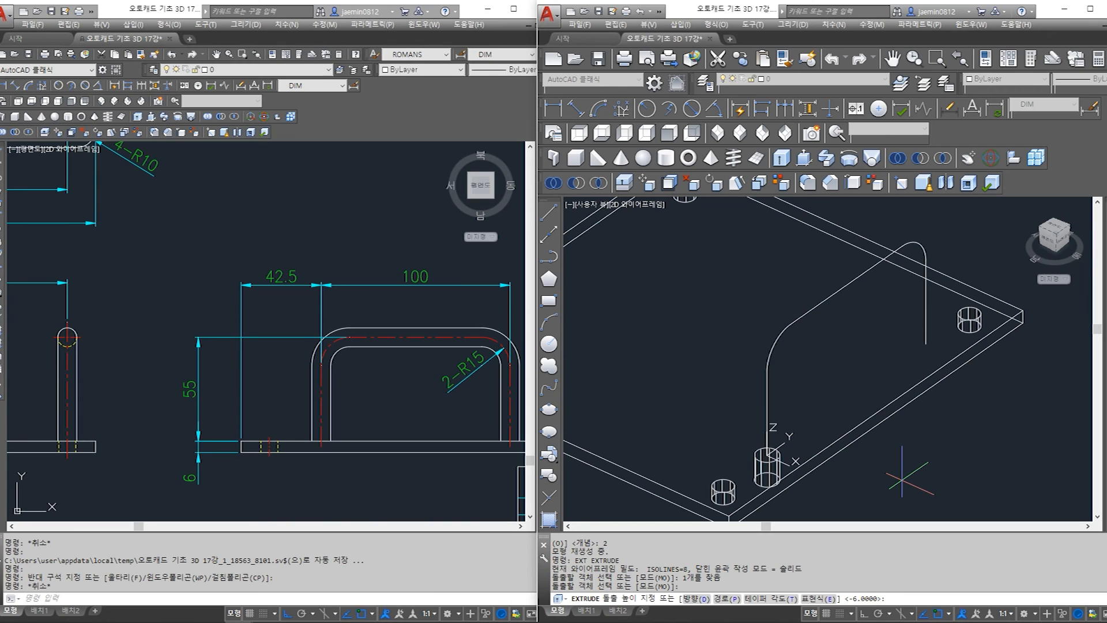
{"action": "type", "text": "p"}
{"action": "key", "text": "Return"}
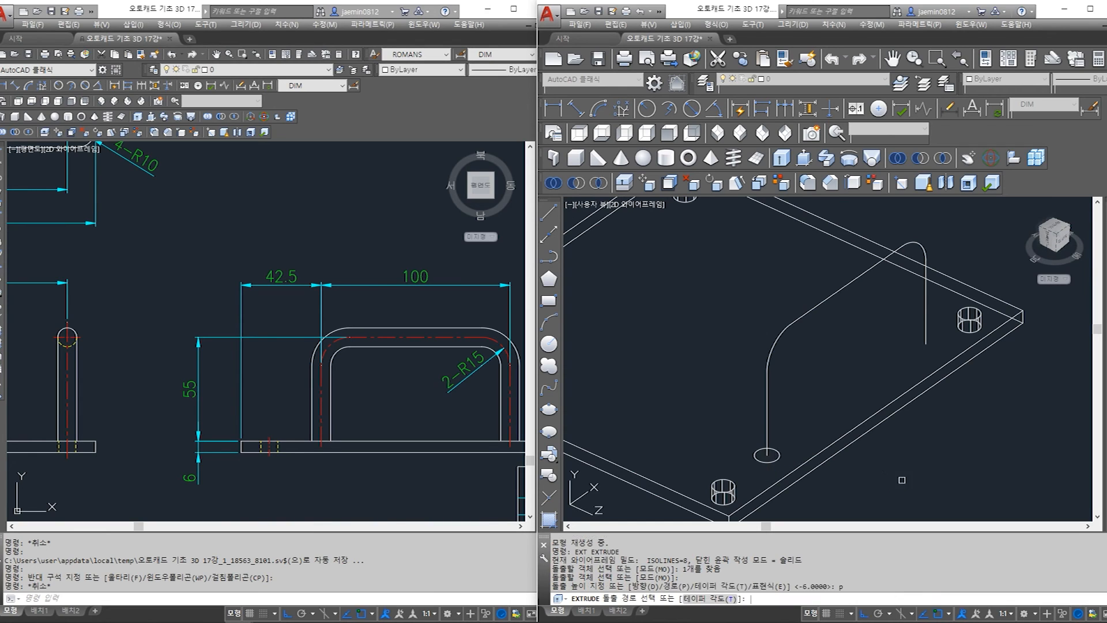
{"action": "left_click", "coordinate": [812, 313]}
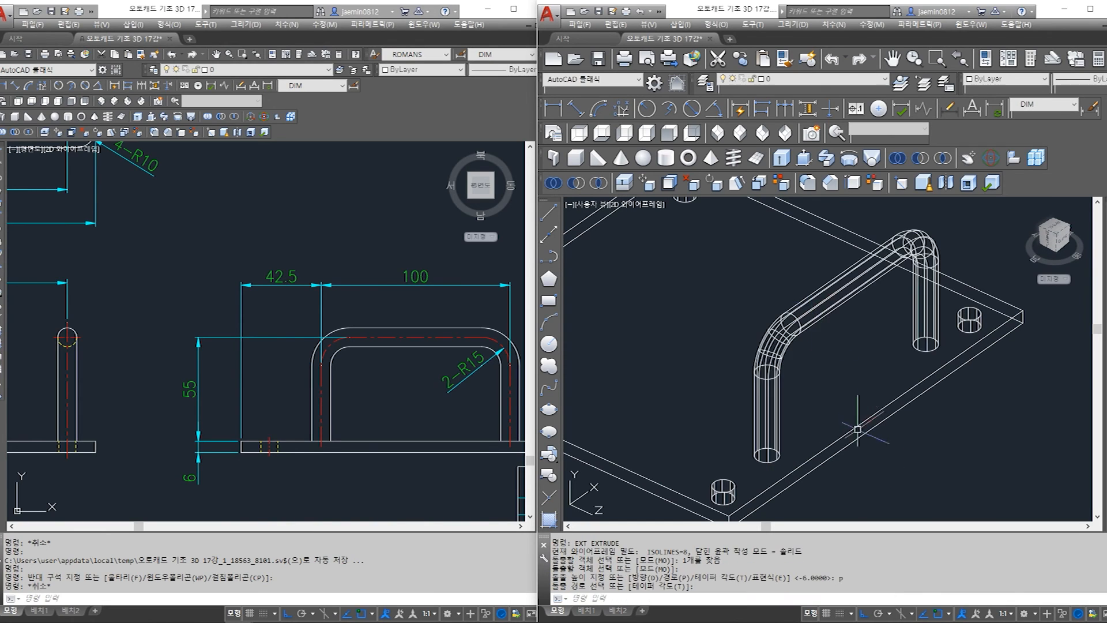
{"action": "scroll", "coordinate": [988, 398], "scroll_direction": "down", "scroll_amount": 3}
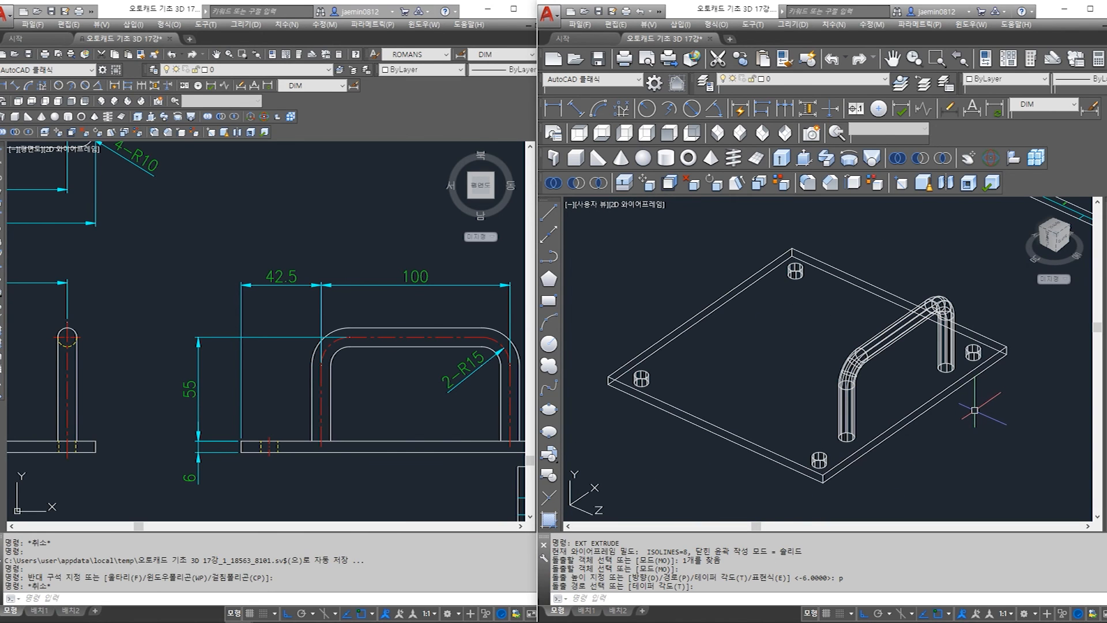
Examine the front view of the 2D drawing for the spacing between the two handles
{"action": "scroll", "coordinate": [981, 401], "scroll_direction": "up", "scroll_amount": 3}
{"action": "left_click", "coordinate": [406, 357]}
{"action": "scroll", "coordinate": [406, 357], "scroll_direction": "down", "scroll_amount": 4}
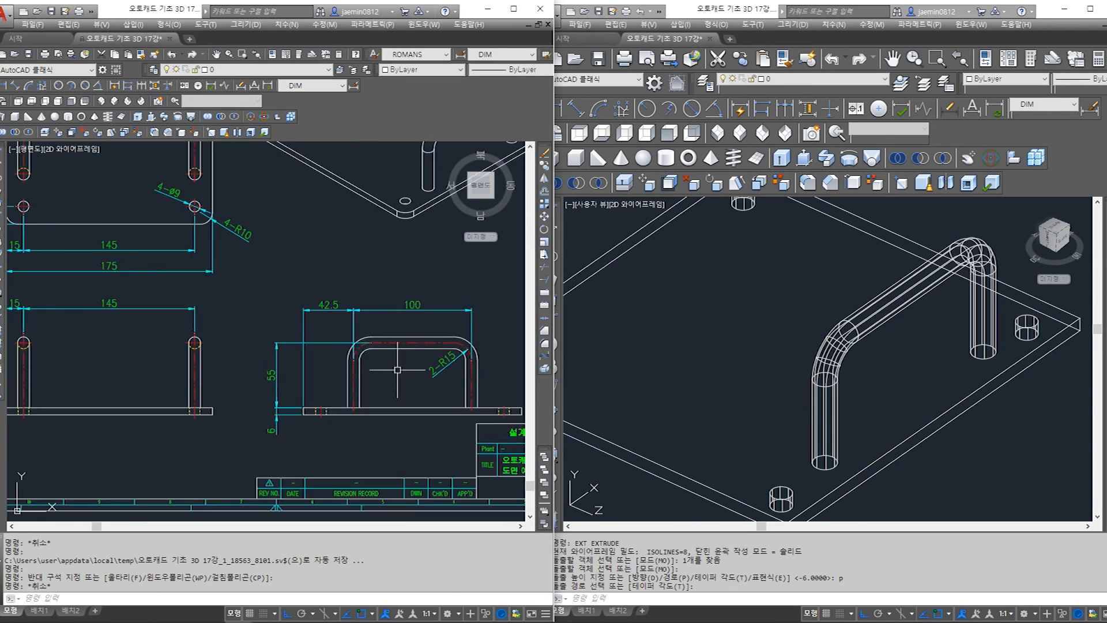
{"action": "middle_click_drag", "start_coordinate": [366, 300], "coordinate": [330, 375]}
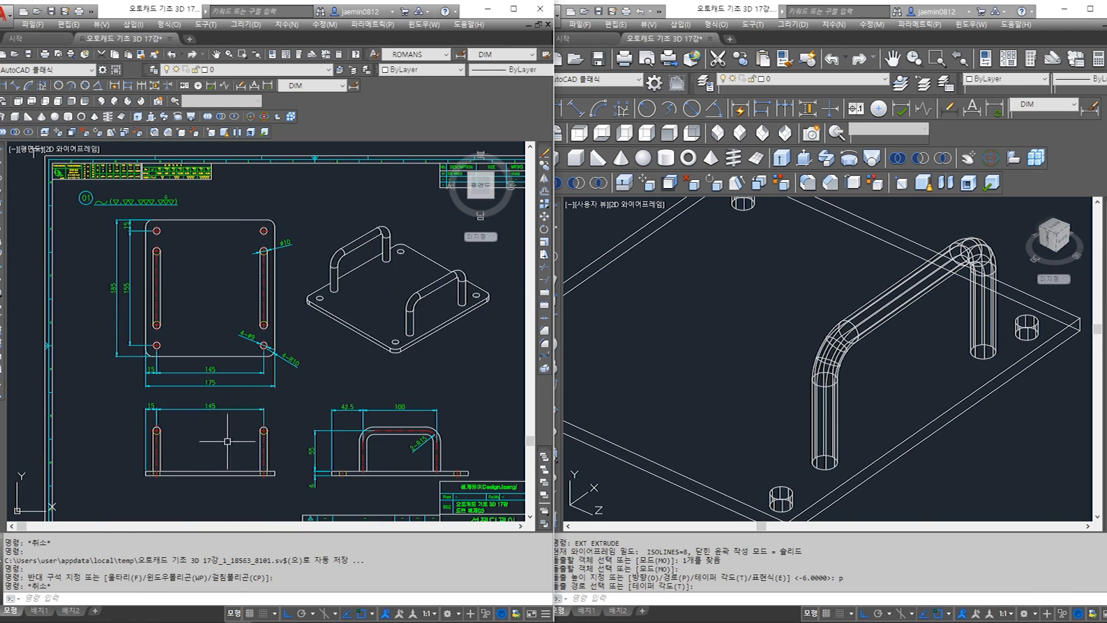
{"action": "scroll", "coordinate": [266, 437], "scroll_direction": "up", "scroll_amount": 4}
{"action": "left_click", "coordinate": [363, 370]}
{"action": "key", "text": "Escape"}
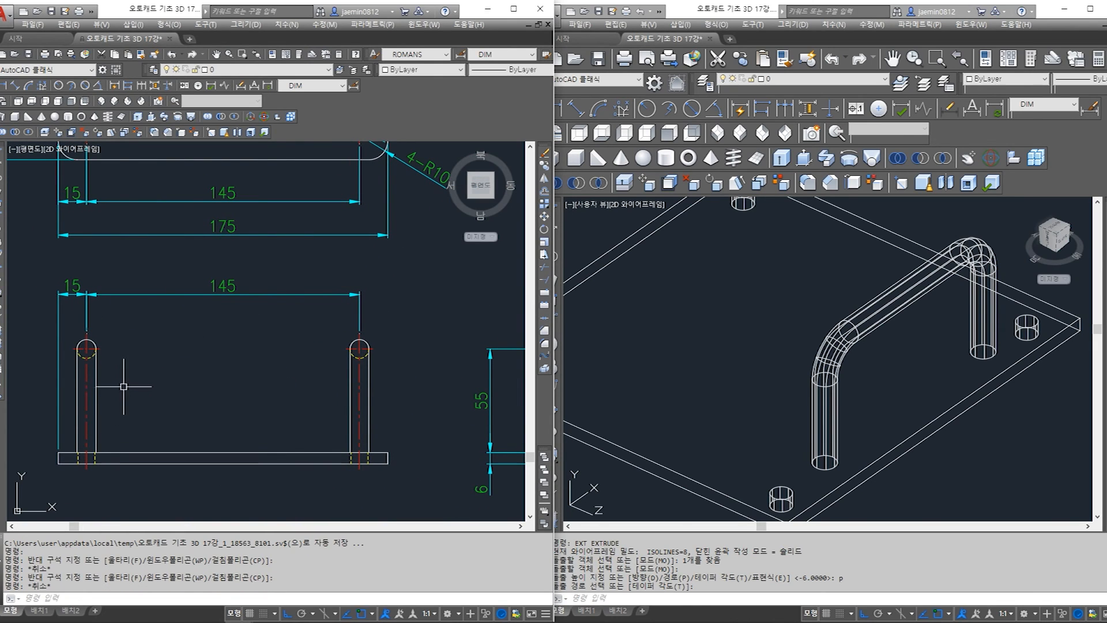
{"action": "left_click", "coordinate": [803, 315]}
{"action": "middle_click_drag", "start_coordinate": [655, 412], "coordinate": [819, 405]}
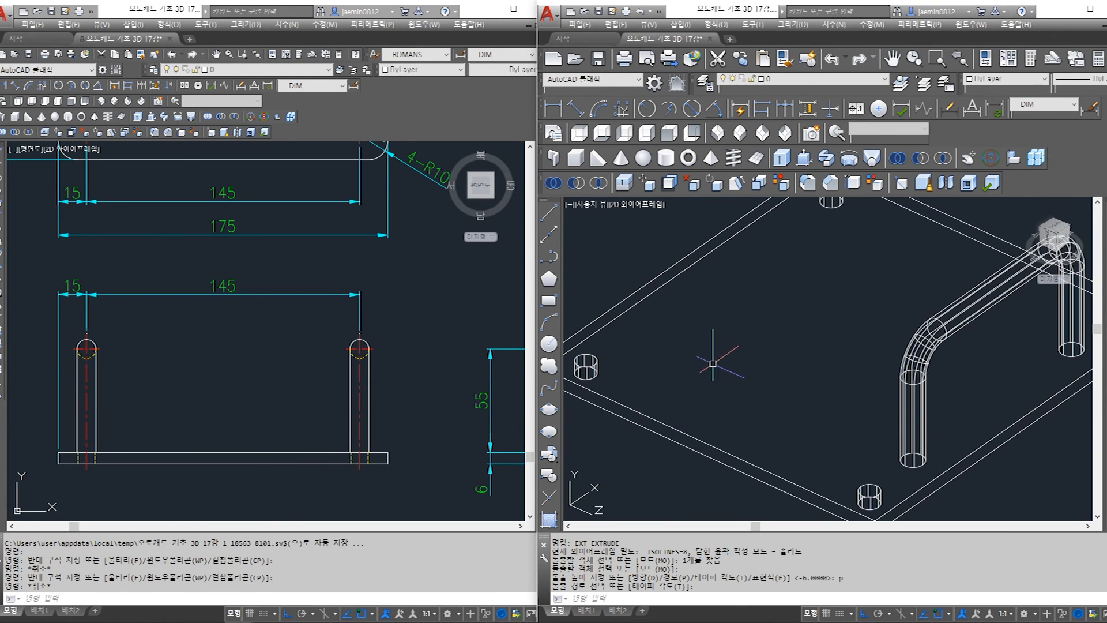
{"action": "scroll", "coordinate": [744, 381], "scroll_direction": "down", "scroll_amount": 3}
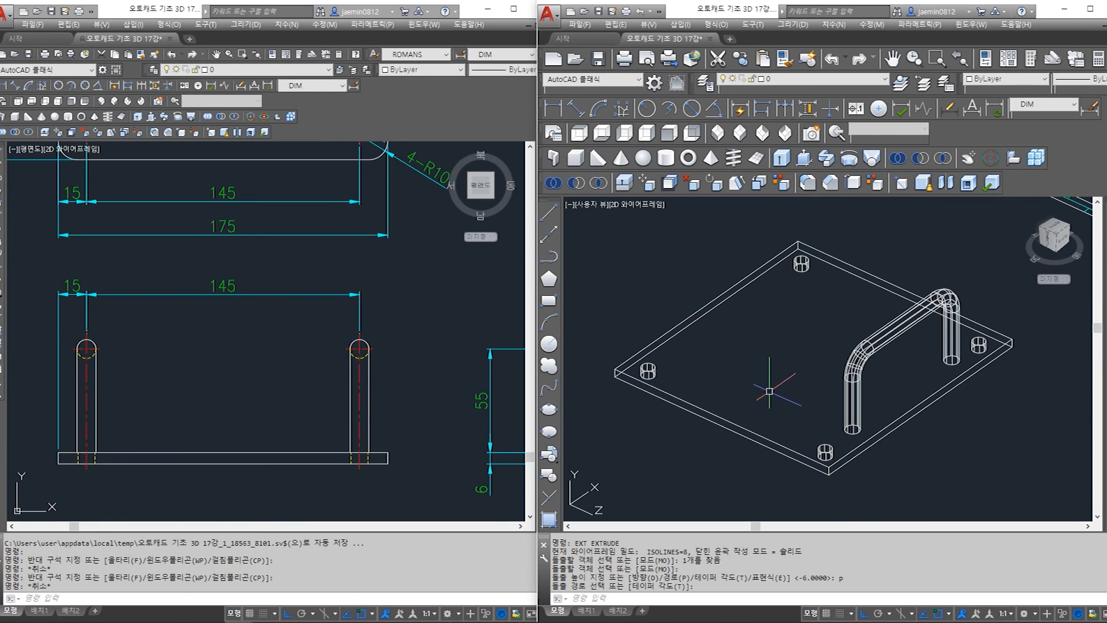
{"action": "key", "text": "Escape"}
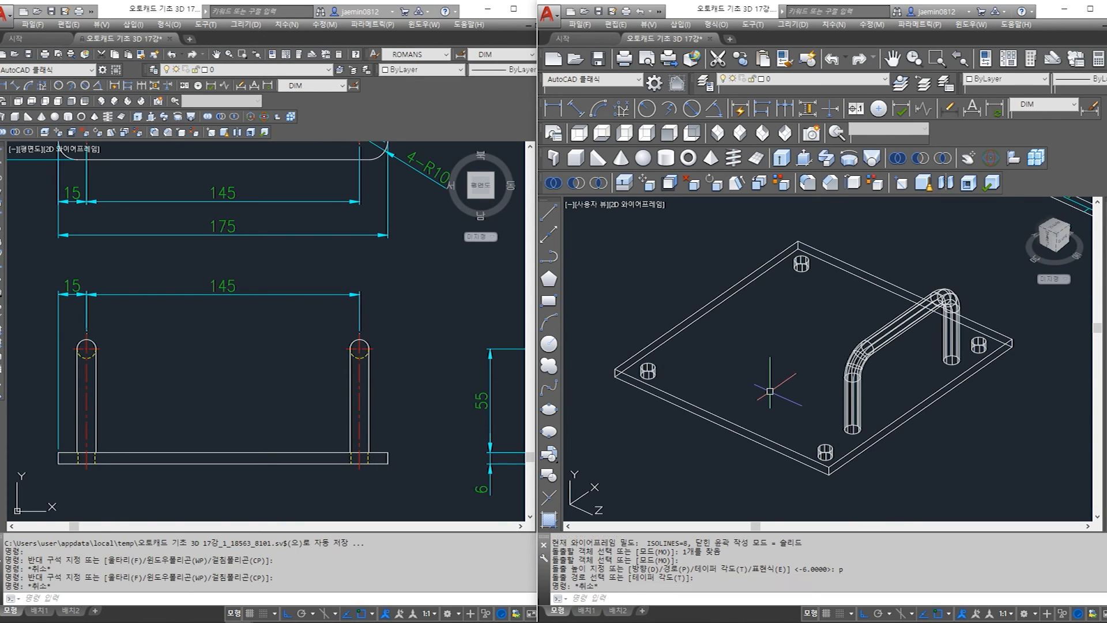
Copy the rod handle 145 across the plate in the -Z direction to form the second handle
{"action": "type", "text": "copy"}
{"action": "key", "text": "Return"}
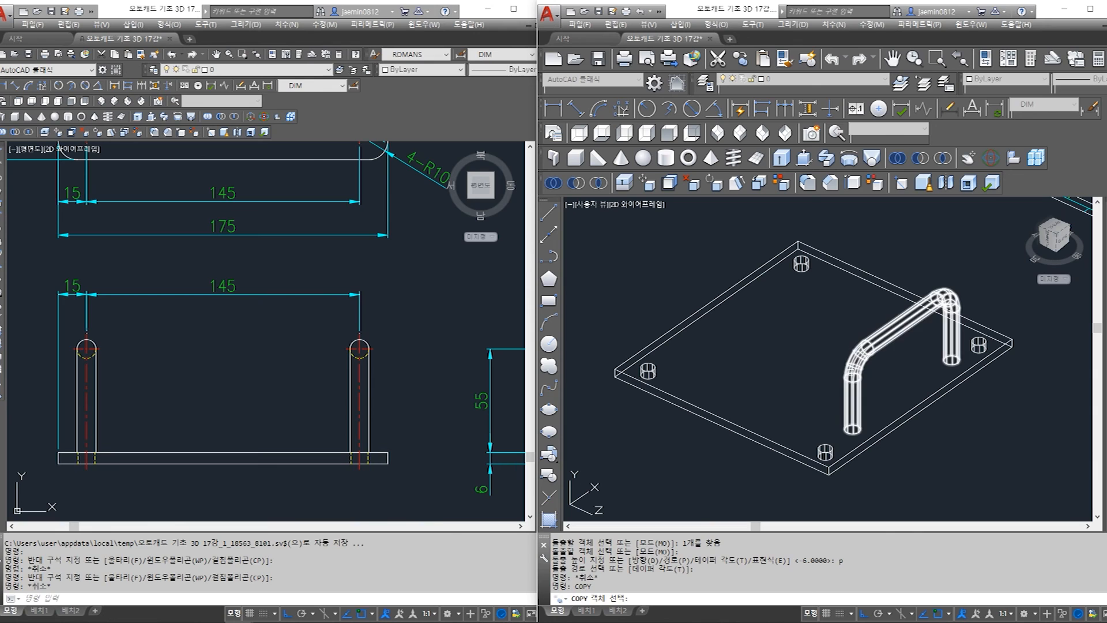
{"action": "left_click", "coordinate": [852, 371]}
{"action": "key", "text": "Return"}
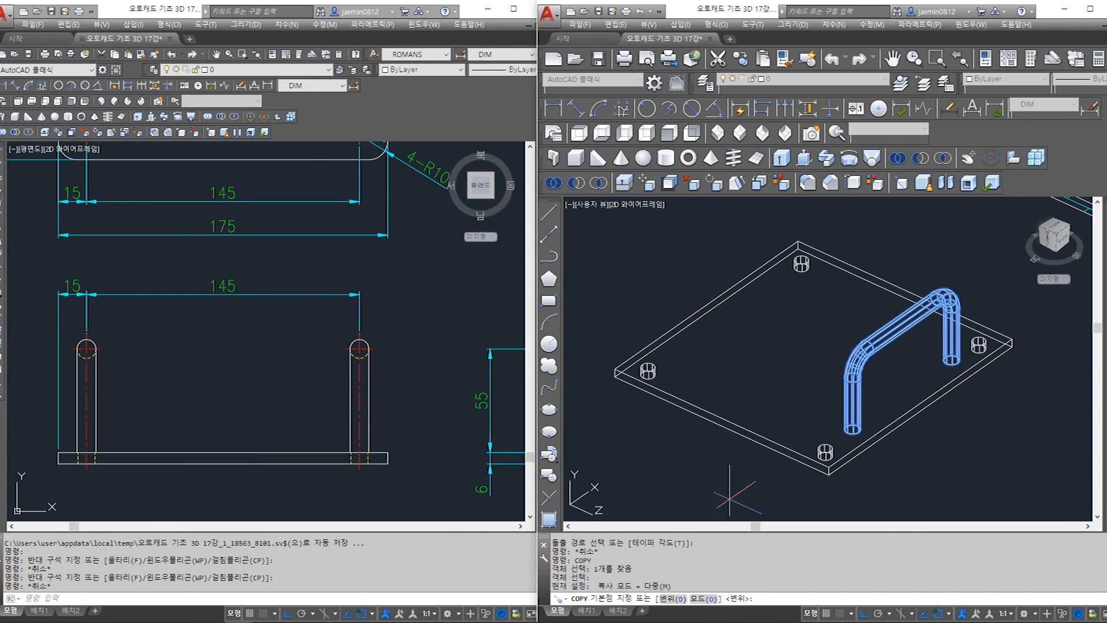
{"action": "left_click", "coordinate": [746, 488]}
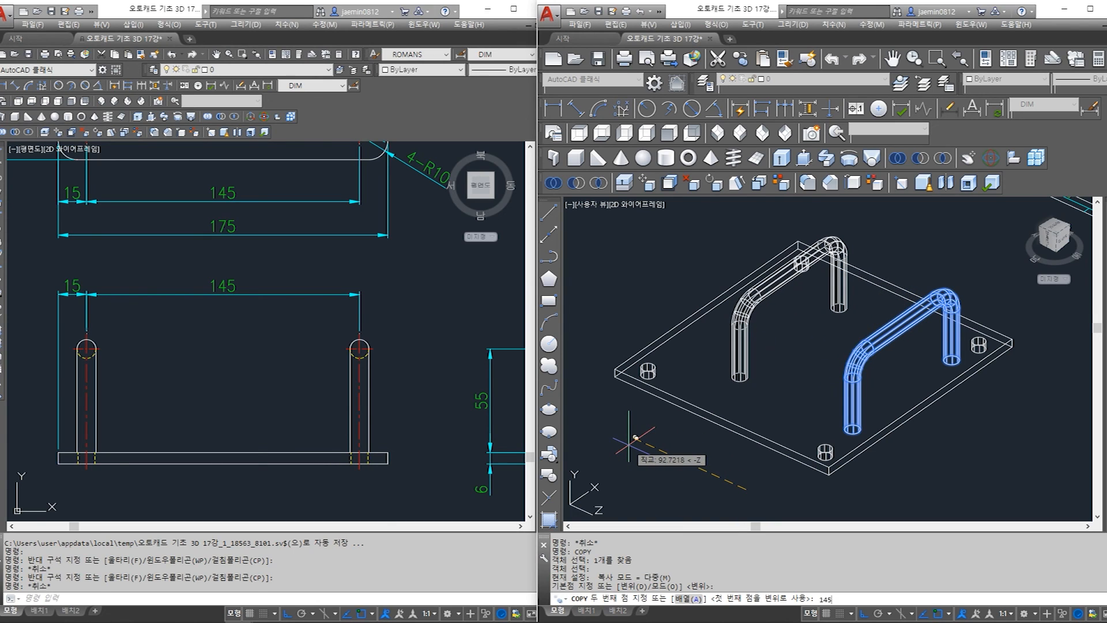
{"action": "type", "text": "145"}
{"action": "key", "text": "Return"}
{"action": "key", "text": "Escape"}
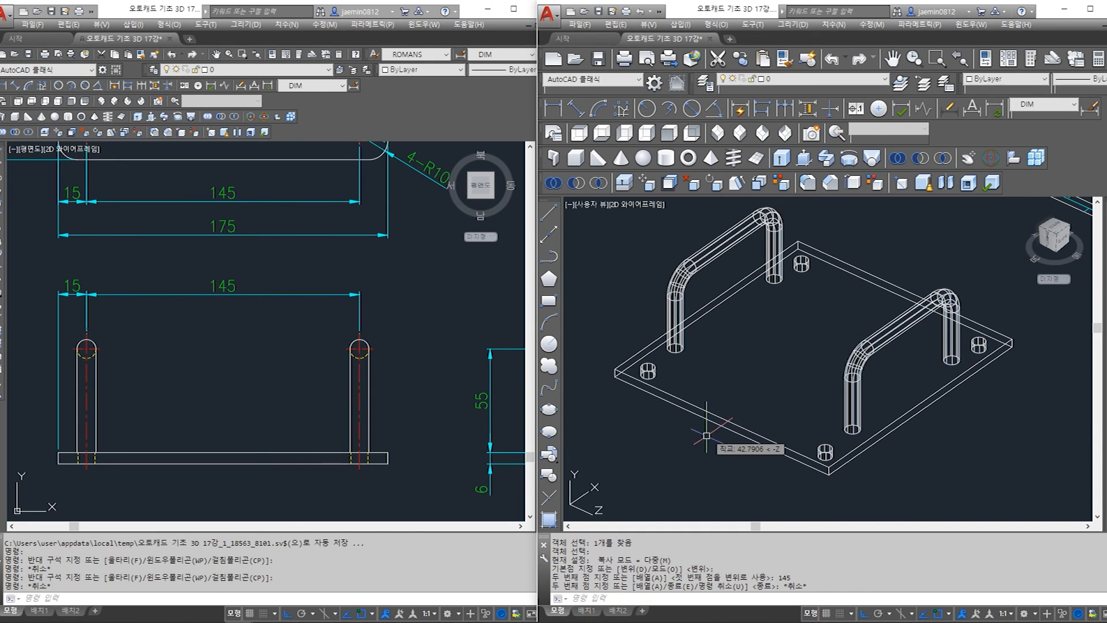
Union the plate and both handles into one solid and check that they select together
{"action": "middle_click_drag", "start_coordinate": [722, 449], "coordinate": [725, 431]}
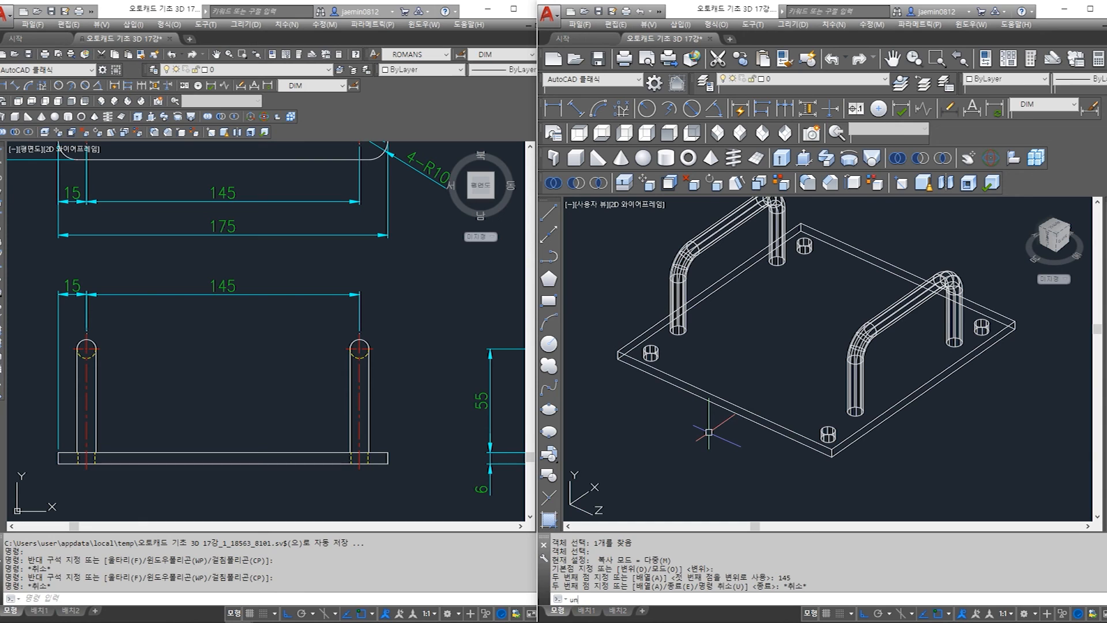
{"action": "type", "text": "uni"}
{"action": "key", "text": "Return"}
{"action": "left_click", "coordinate": [828, 264]}
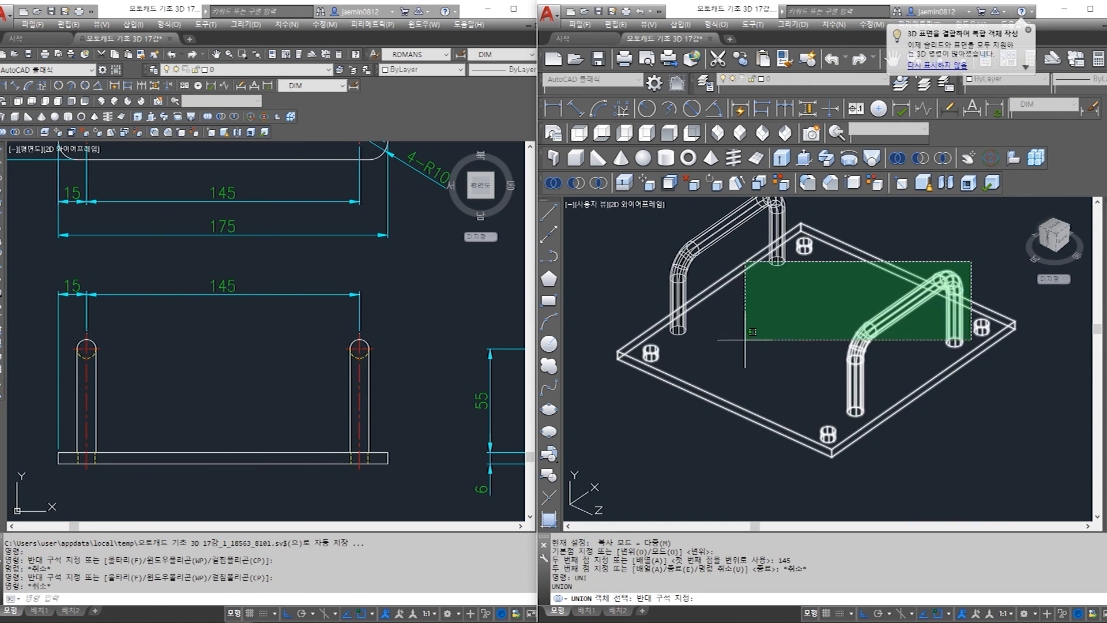
{"action": "left_click", "coordinate": [639, 433]}
{"action": "key", "text": "Return"}
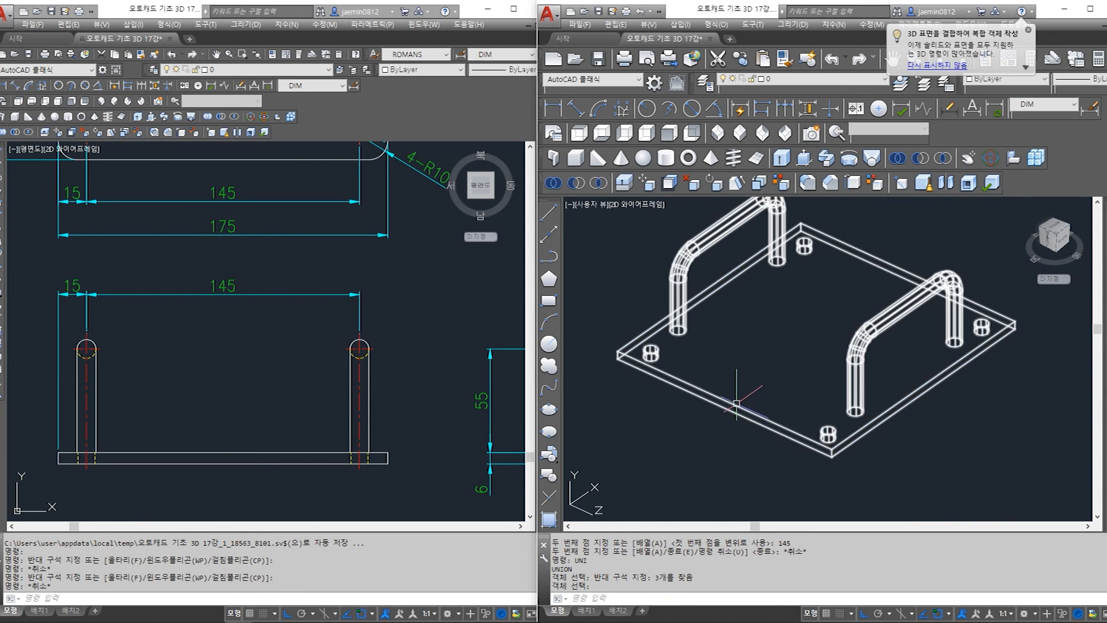
{"action": "left_click", "coordinate": [731, 439]}
{"action": "key", "text": "Escape"}
Display the finished solid in the Conceptual visual style and view it from a slightly turned angle
{"action": "type", "text": "sha"}
{"action": "key", "text": "Return"}
{"action": "type", "text": "c"}
{"action": "key", "text": "Return"}
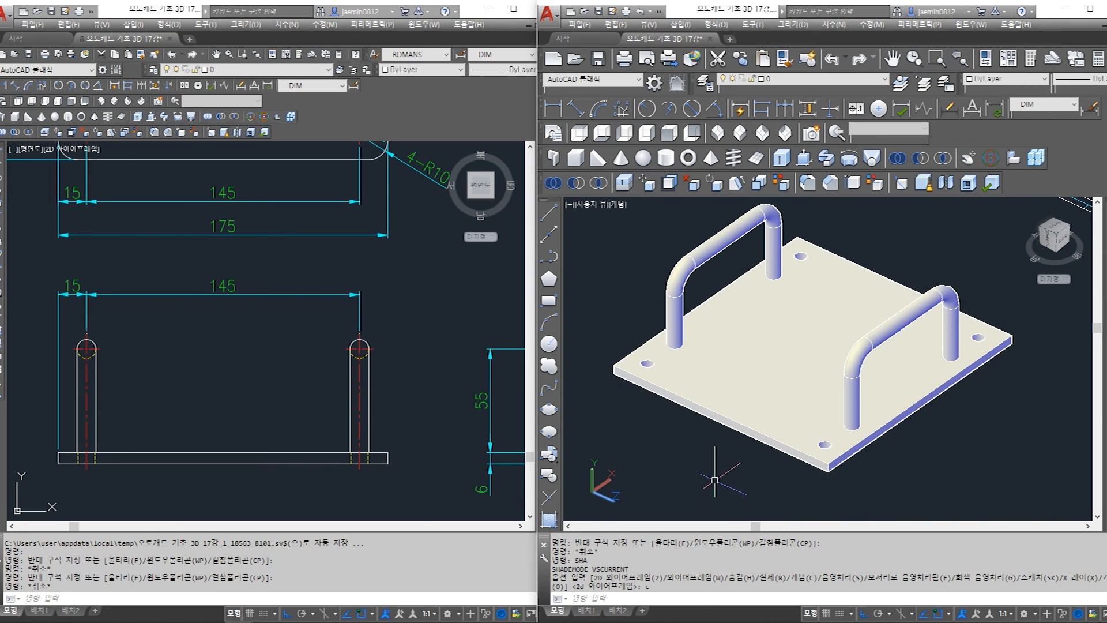
{"action": "mouse_move", "coordinate": [701, 478]}
{"action": "middle_mouse_down", "text": "shift"}
{"action": "mouse_move", "coordinate": [721, 463]}
{"action": "mouse_move", "coordinate": [704, 476]}
{"action": "middle_mouse_up", "text": "shift"}
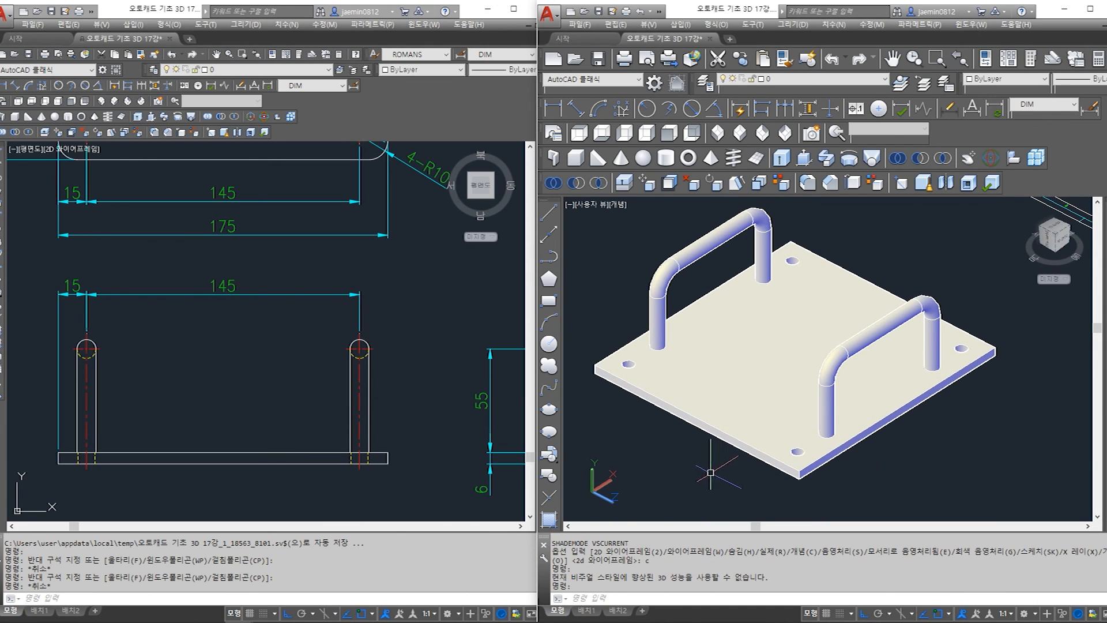
Examine the plan view of the 2D drawing for the rounding required at the plate's four corners
{"action": "left_click", "coordinate": [376, 390]}
{"action": "scroll", "coordinate": [332, 425], "scroll_direction": "down", "scroll_amount": 4}
{"action": "scroll", "coordinate": [280, 290], "scroll_direction": "up", "scroll_amount": 2}
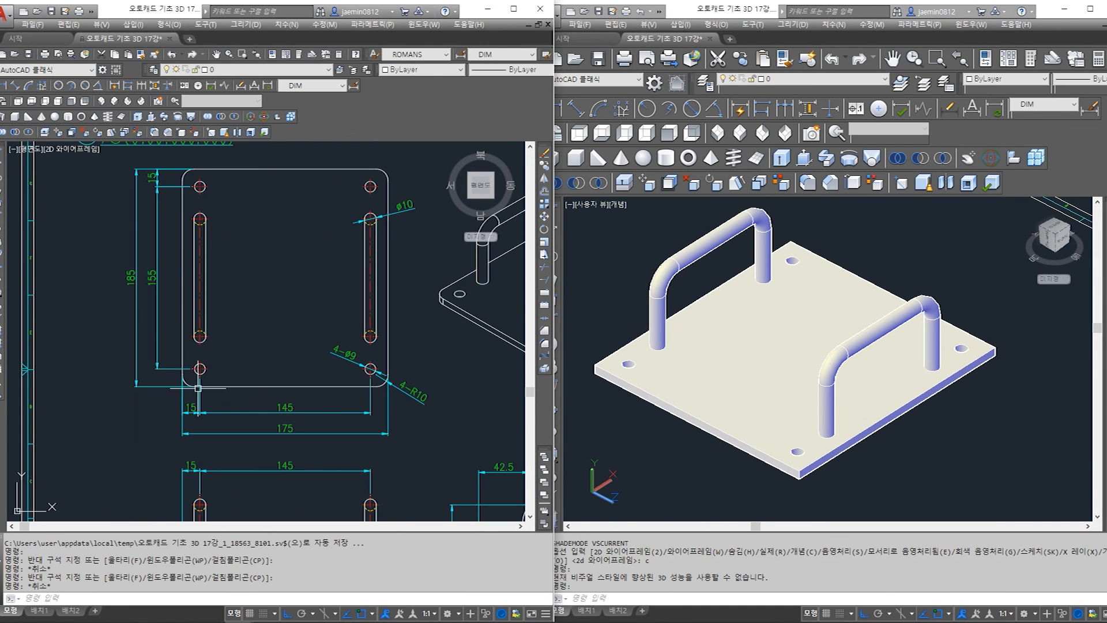
{"action": "scroll", "coordinate": [382, 387], "scroll_direction": "up", "scroll_amount": 2}
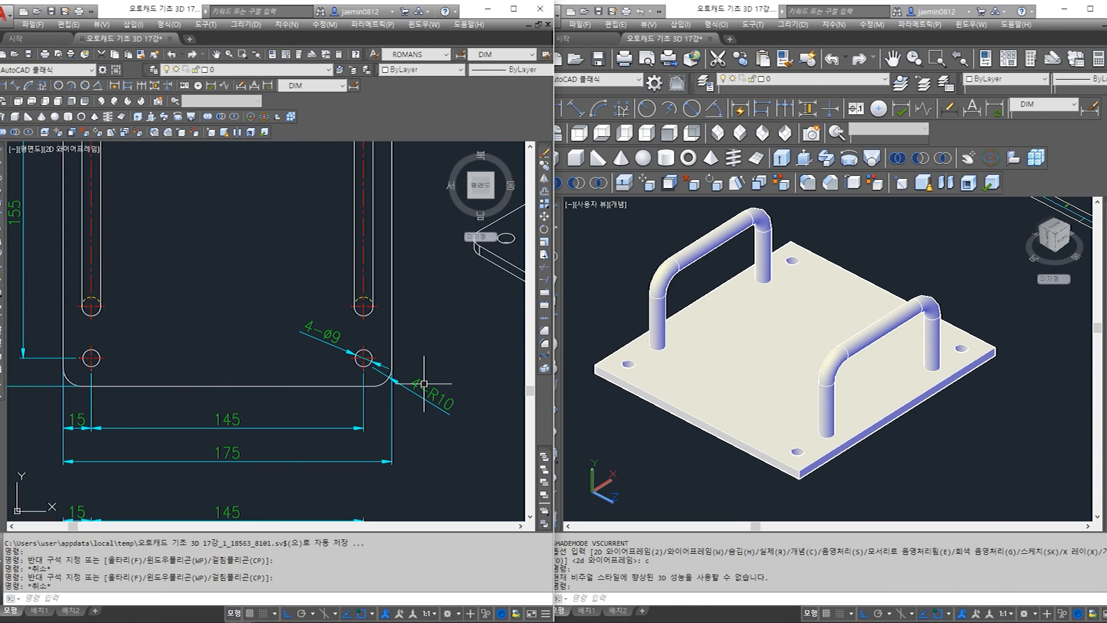
{"action": "key", "text": "Escape"}
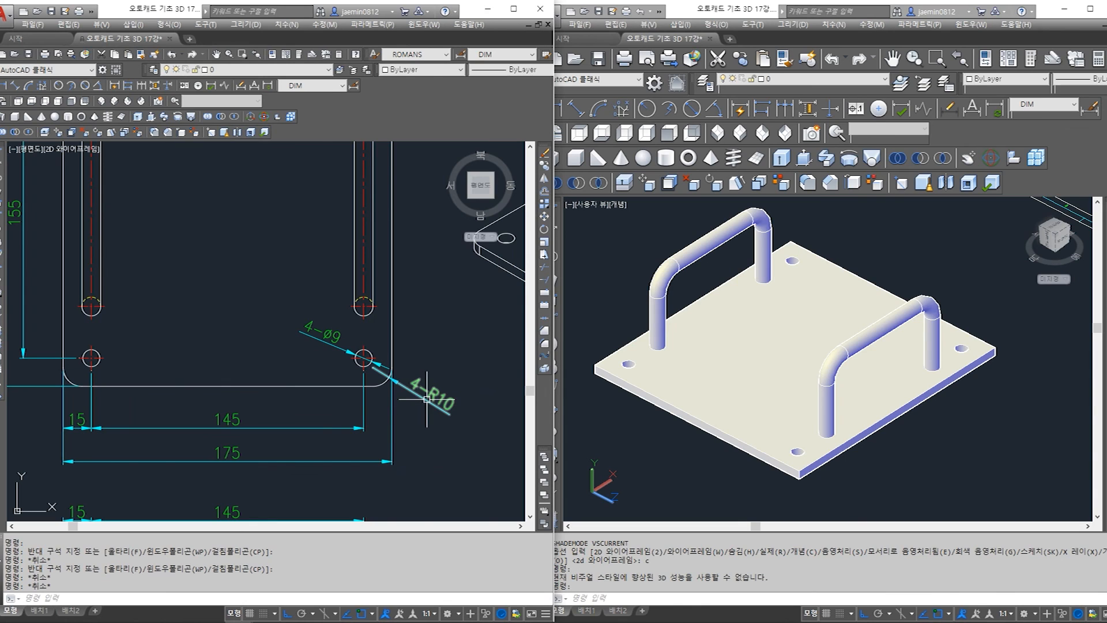
{"action": "left_click", "coordinate": [386, 380]}
{"action": "left_click", "coordinate": [75, 380]}
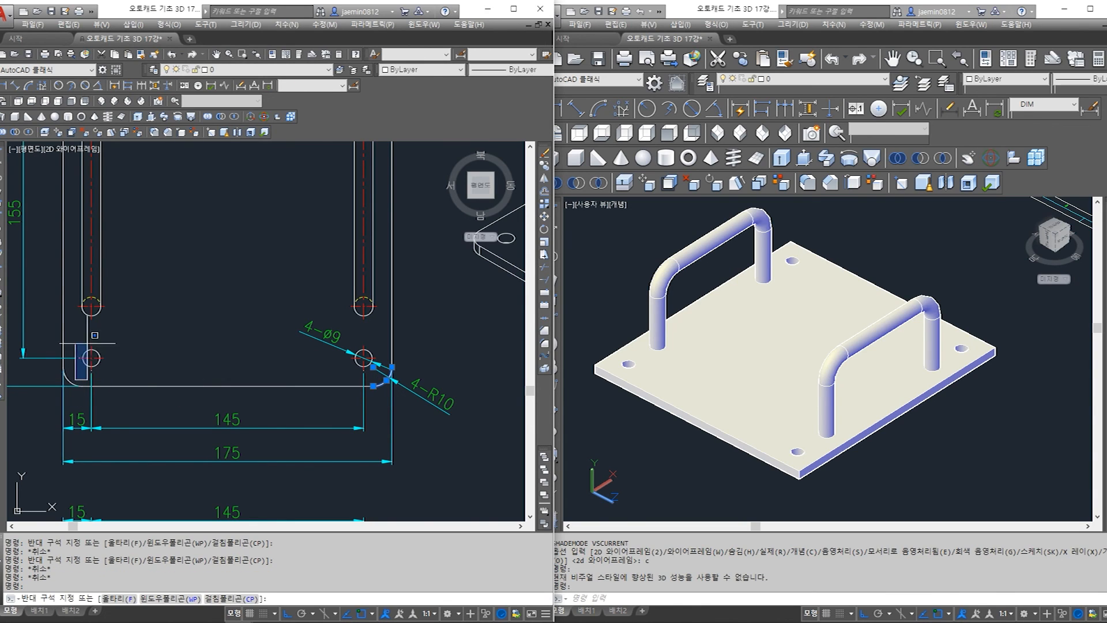
{"action": "left_click", "coordinate": [70, 381]}
{"action": "middle_click_drag", "start_coordinate": [106, 281], "coordinate": [175, 446]}
{"action": "key", "text": "Escape"}
{"action": "key", "text": "Escape"}
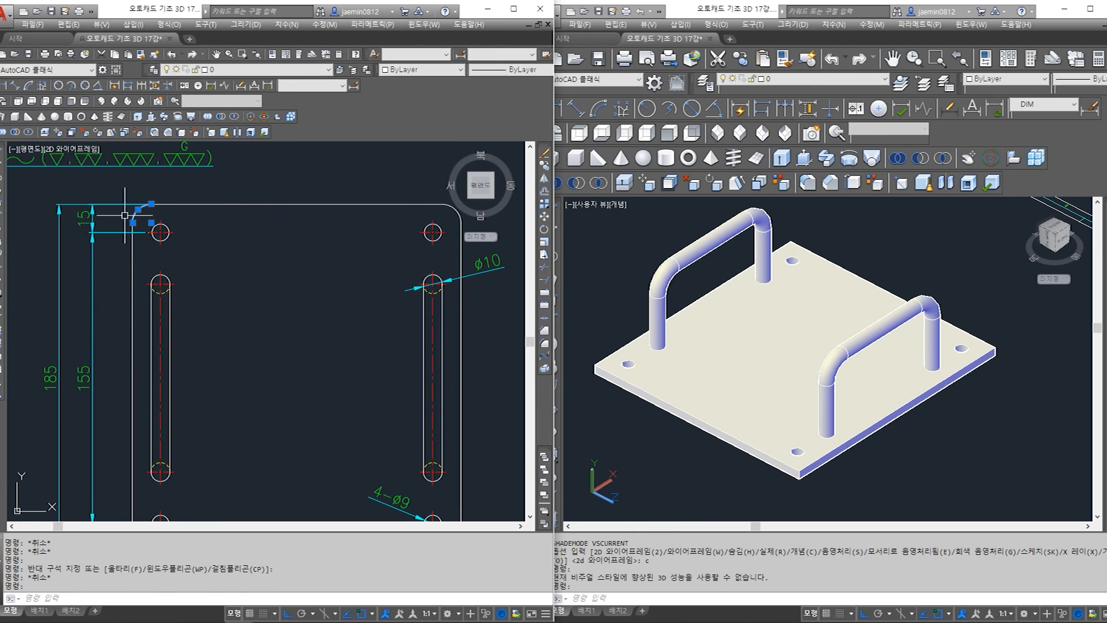
{"action": "middle_click_drag", "start_coordinate": [107, 210], "coordinate": [42, 230]}
{"action": "left_click", "coordinate": [387, 229]}
{"action": "middle_click_drag", "start_coordinate": [308, 482], "coordinate": [309, 302]}
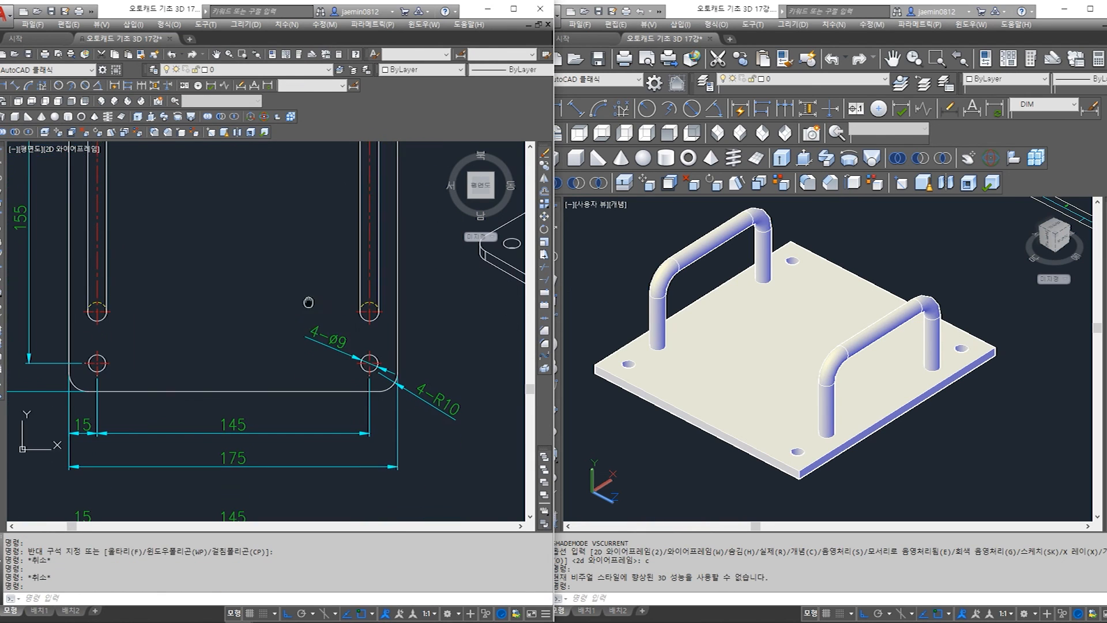
{"action": "key", "text": "Escape"}
{"action": "middle_click_drag", "start_coordinate": [672, 474], "coordinate": [733, 466]}
{"action": "key", "text": "Escape"}
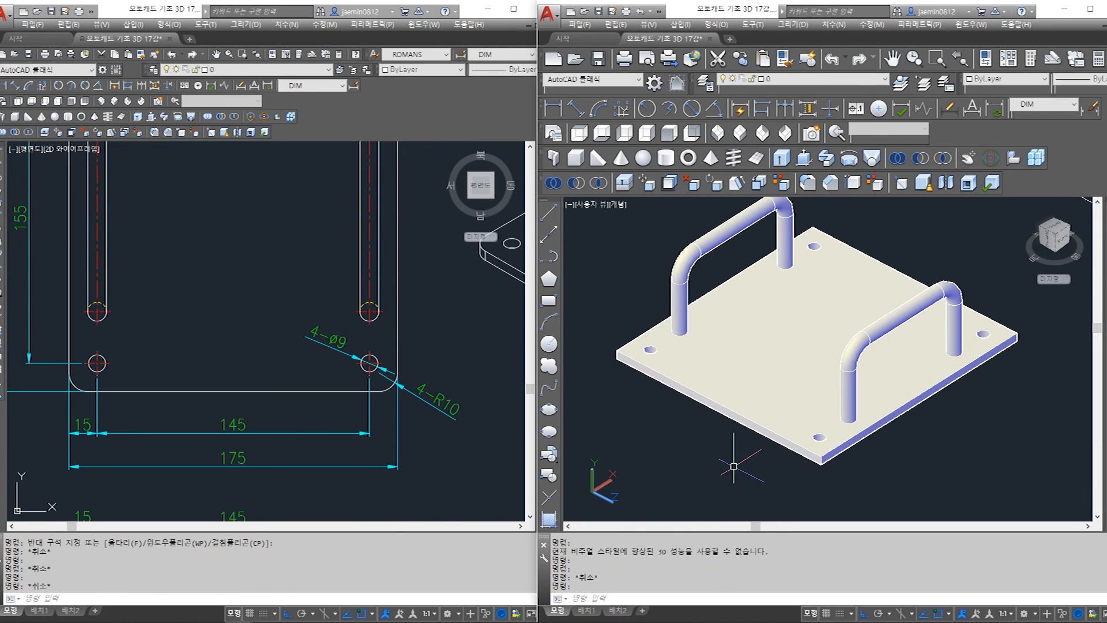
Start a Fillet with radius 10 on the solid, beginning with the vertical edge at the plate's front corner
{"action": "type", "text": "f"}
{"action": "key", "text": "Return"}
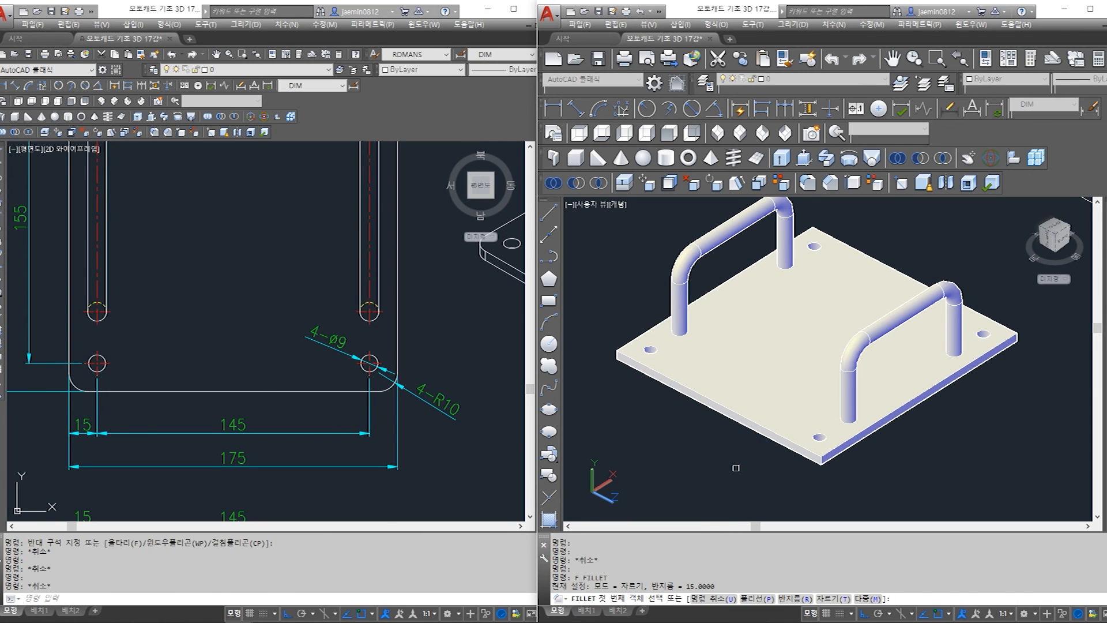
{"action": "type", "text": "r"}
{"action": "key", "text": "Return"}
{"action": "type", "text": "10"}
{"action": "key", "text": "Return"}
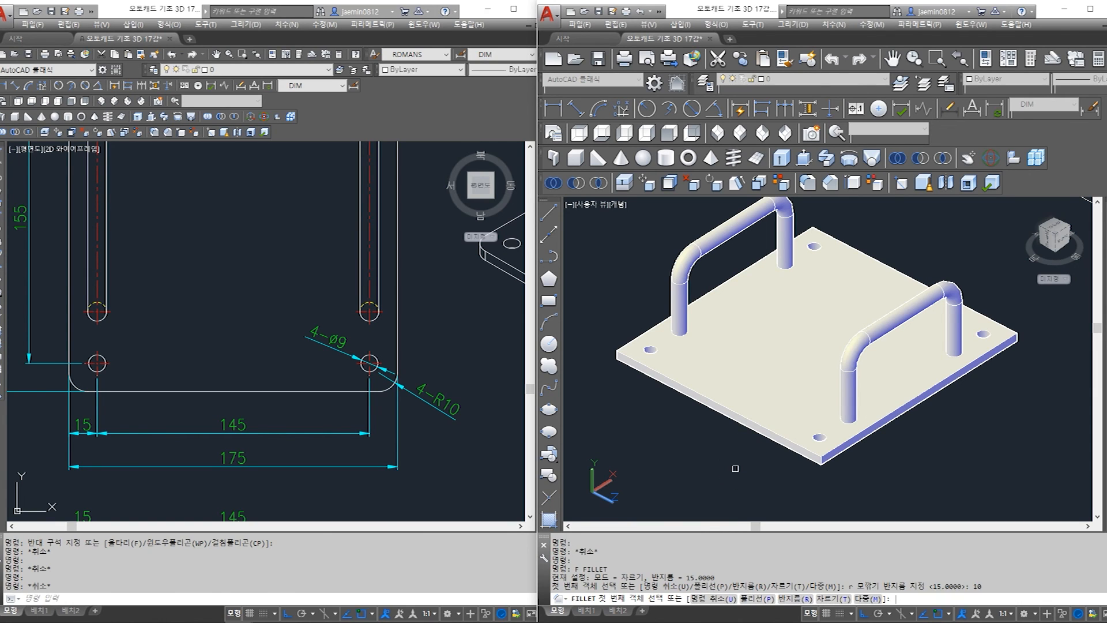
{"action": "scroll", "coordinate": [832, 489], "scroll_direction": "up", "scroll_amount": 5}
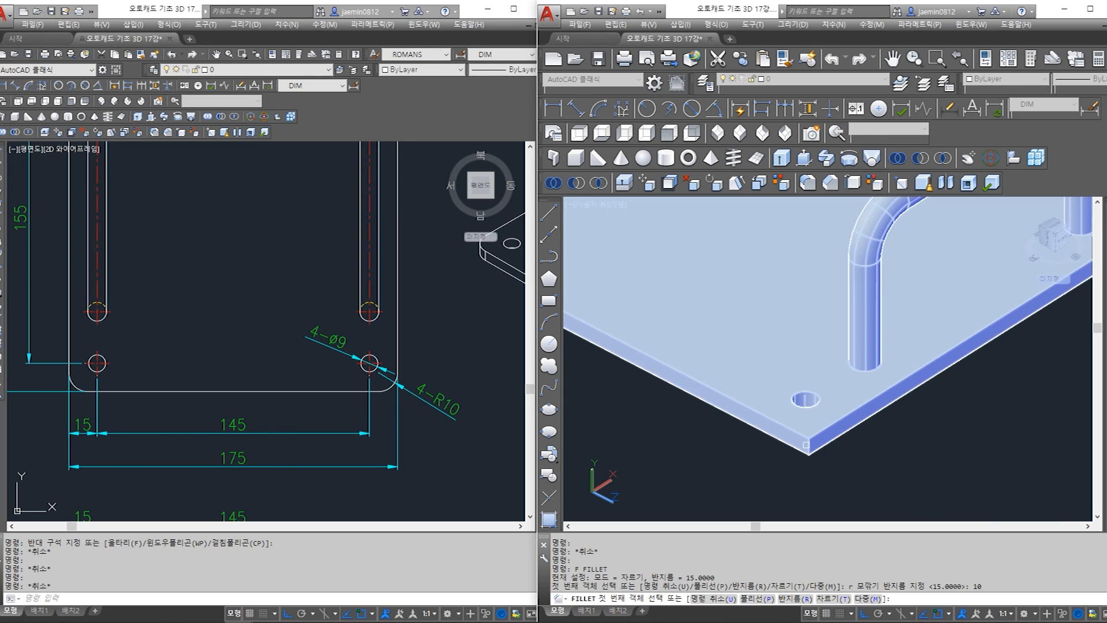
{"action": "left_click", "coordinate": [807, 450]}
{"action": "scroll", "coordinate": [806, 455], "scroll_direction": "down", "scroll_amount": 5}
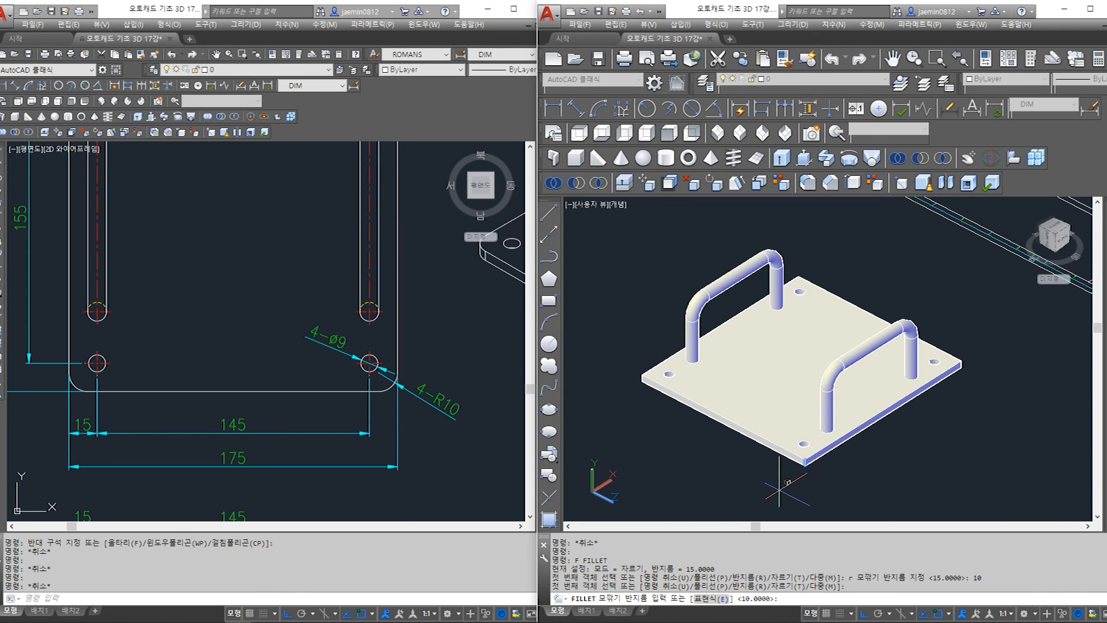
{"action": "key", "text": "Return"}
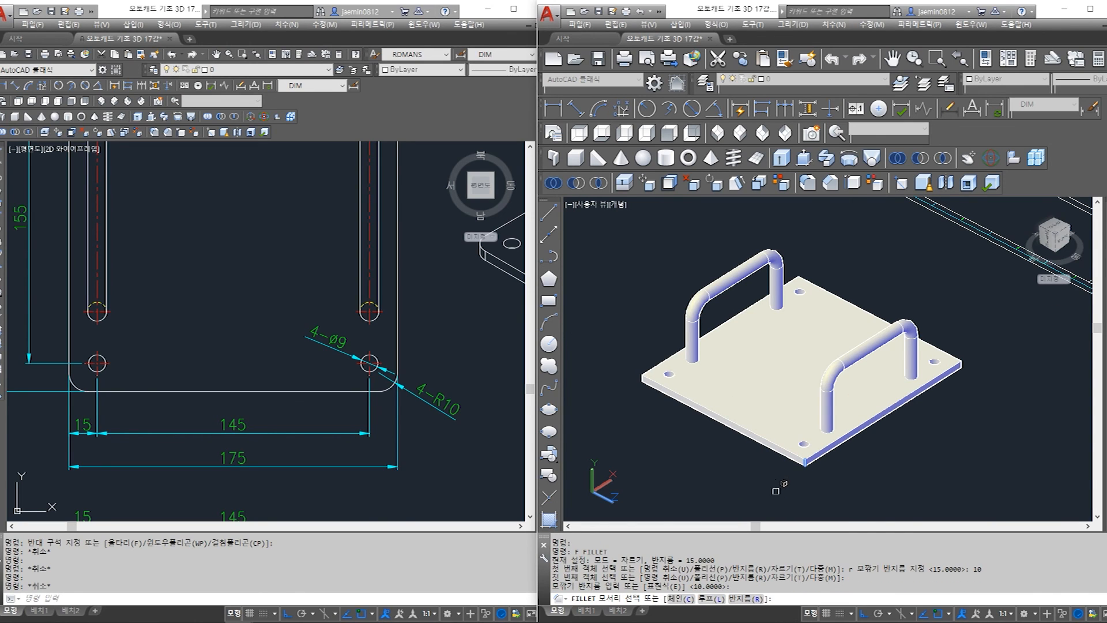
Add the vertical edges at two more plate corners to the radius 10 fillet selection
{"action": "scroll", "coordinate": [639, 461], "scroll_direction": "up", "scroll_amount": 2}
{"action": "middle_click_drag", "start_coordinate": [680, 436], "coordinate": [748, 441], "text": "shift"}
{"action": "scroll", "coordinate": [670, 430], "scroll_direction": "up", "scroll_amount": 4}
{"action": "middle_click_drag", "start_coordinate": [667, 427], "coordinate": [685, 424], "text": "shift"}
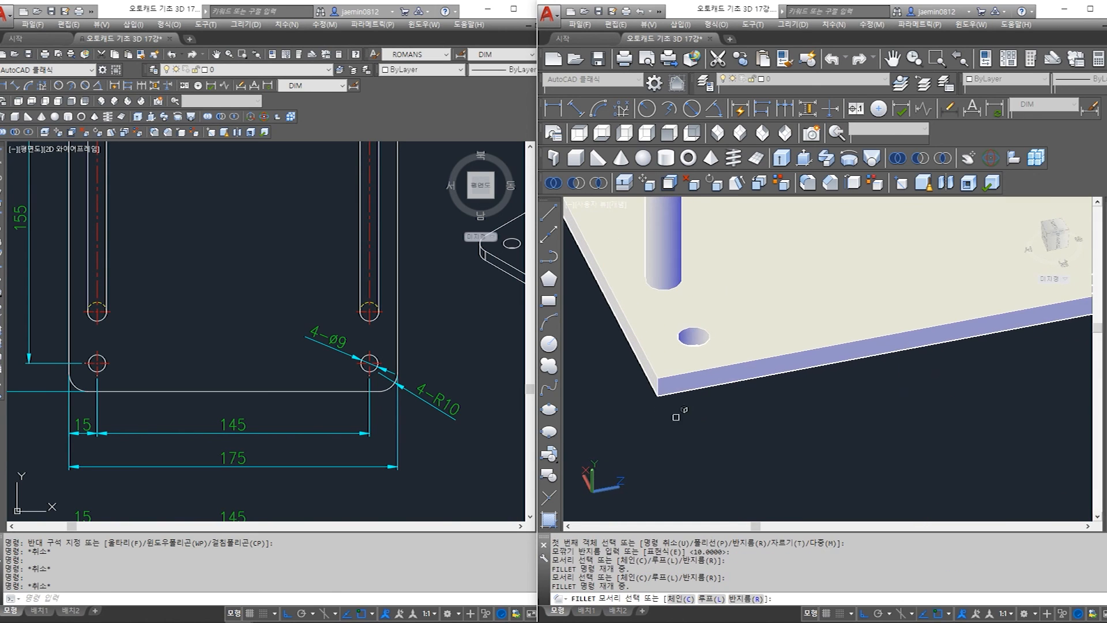
{"action": "scroll", "coordinate": [678, 408], "scroll_direction": "up", "scroll_amount": 3}
{"action": "left_click", "coordinate": [654, 376]}
{"action": "scroll", "coordinate": [660, 384], "scroll_direction": "down", "scroll_amount": 4}
{"action": "middle_click_drag", "start_coordinate": [599, 363], "coordinate": [810, 519]}
{"action": "scroll", "coordinate": [769, 340], "scroll_direction": "up", "scroll_amount": 6}
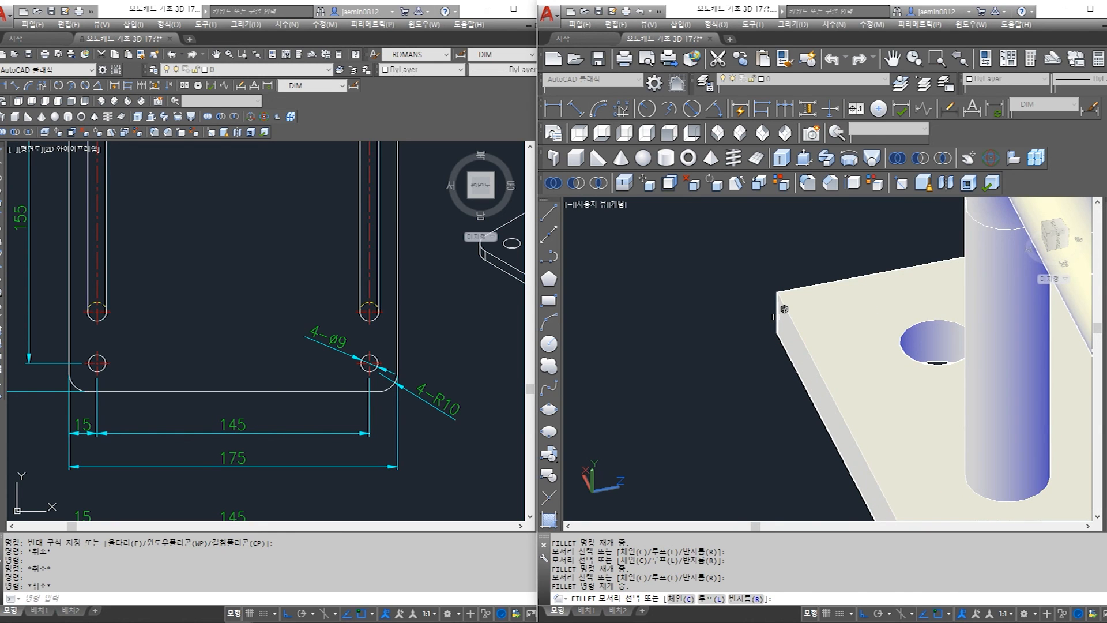
{"action": "left_click", "coordinate": [777, 316]}
Add the plate's last vertical corner edge to the fillet selection and apply the radius 10 rounding
{"action": "scroll", "coordinate": [718, 313], "scroll_direction": "down", "scroll_amount": 6}
{"action": "middle_click_drag", "start_coordinate": [951, 469], "coordinate": [850, 474], "text": "shift"}
{"action": "scroll", "coordinate": [742, 404], "scroll_direction": "up", "scroll_amount": 6}
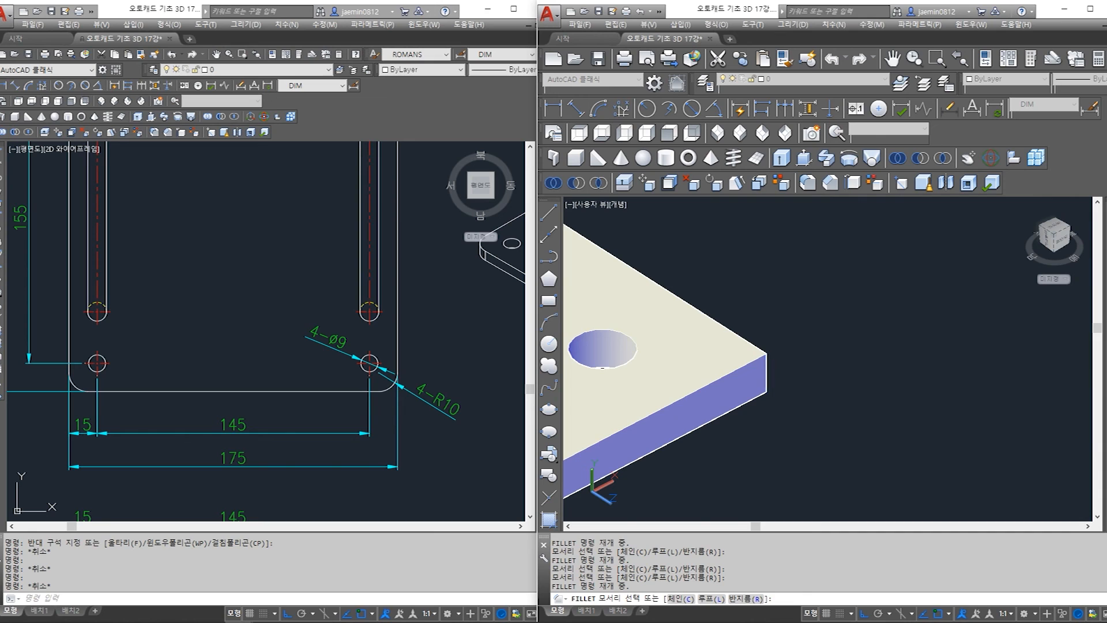
{"action": "left_click", "coordinate": [767, 374]}
{"action": "scroll", "coordinate": [767, 374], "scroll_direction": "down", "scroll_amount": 6}
{"action": "key", "text": "Return"}
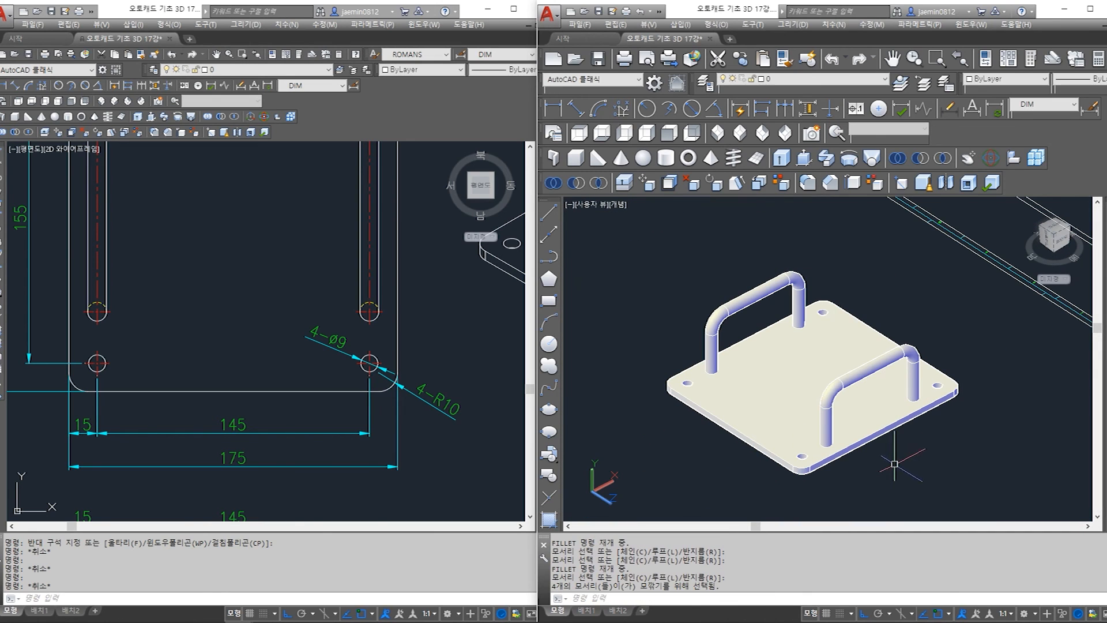
View the rounded plate from several angles and set the model view to southeast isometric
{"action": "middle_click_drag", "start_coordinate": [901, 465], "coordinate": [911, 430], "text": "shift"}
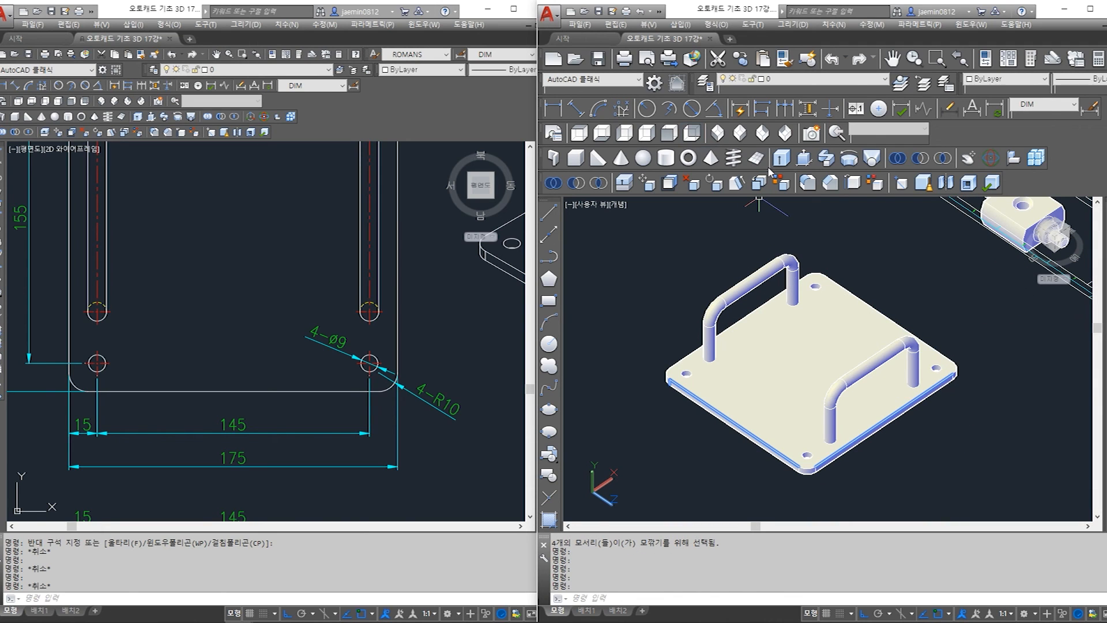
{"action": "middle_click_drag", "start_coordinate": [837, 381], "coordinate": [870, 477], "text": "shift"}
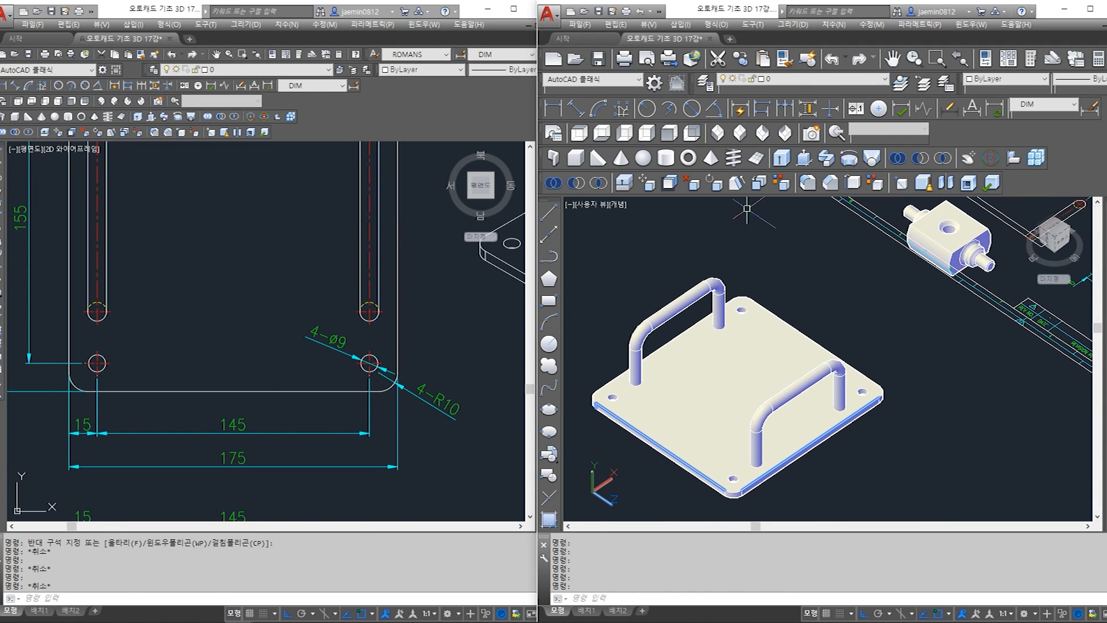
{"action": "left_click", "coordinate": [742, 136]}
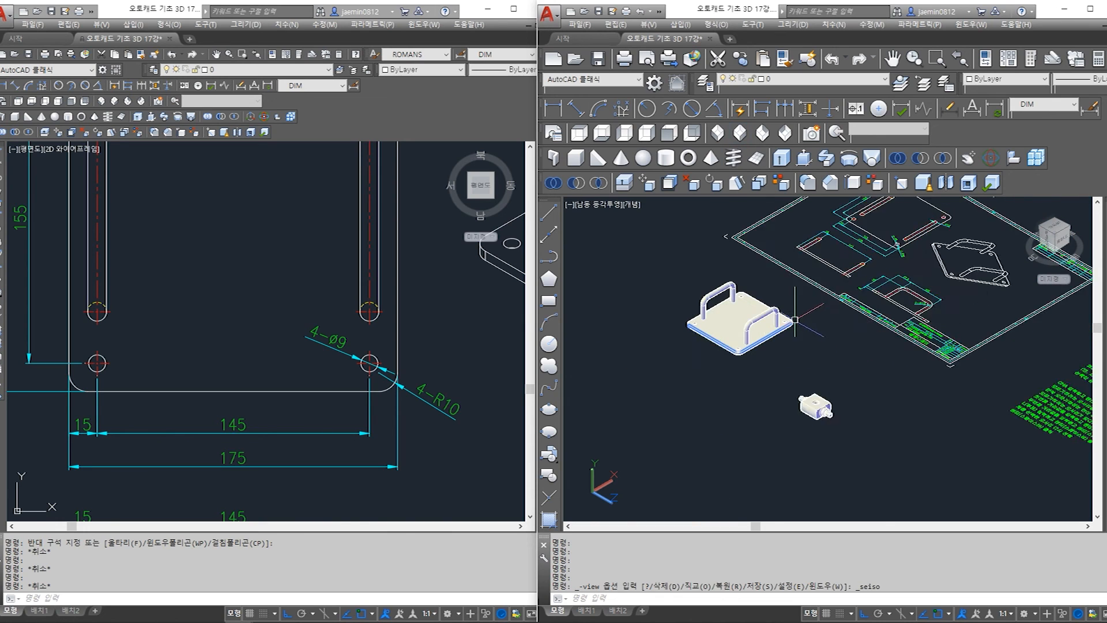
Move the plate-and-handles solid freely, with Ortho off, to a spot beside the first example's block model
{"action": "type", "text": "m"}
{"action": "key", "text": "space"}
{"action": "left_click", "coordinate": [766, 366]}
{"action": "left_click", "coordinate": [744, 350]}
{"action": "key", "text": "space"}
{"action": "left_click", "coordinate": [749, 380]}
{"action": "middle_click_drag", "start_coordinate": [770, 397], "coordinate": [777, 302]}
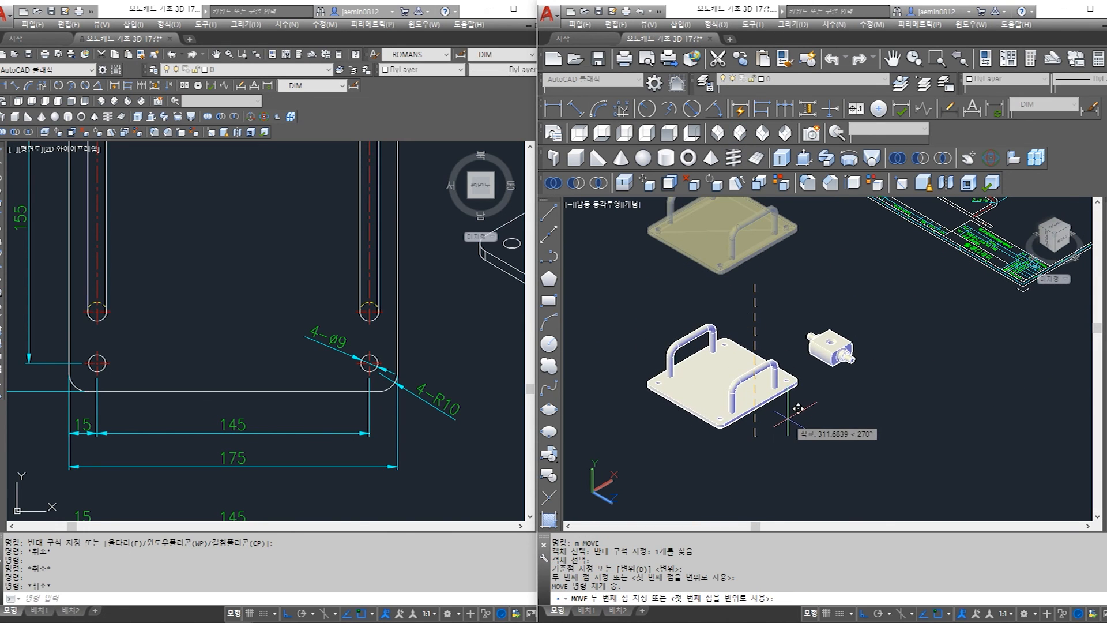
{"action": "key", "text": "F8"}
{"action": "left_click", "coordinate": [827, 441]}
{"action": "scroll", "coordinate": [842, 444], "scroll_direction": "up", "scroll_amount": 2}
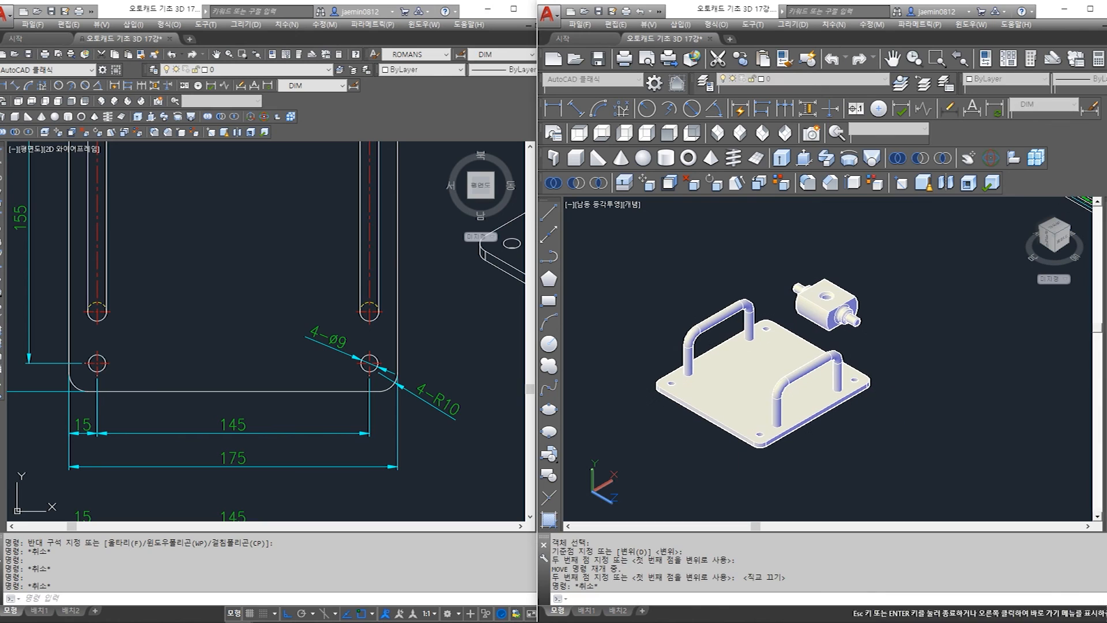
{"action": "key", "text": "Escape"}
Review both finished models side by side and show both complete 2D drawing sheets for comparison
{"action": "scroll", "coordinate": [882, 396], "scroll_direction": "up", "scroll_amount": 2}
{"action": "middle_click_drag", "start_coordinate": [887, 398], "coordinate": [935, 423]}
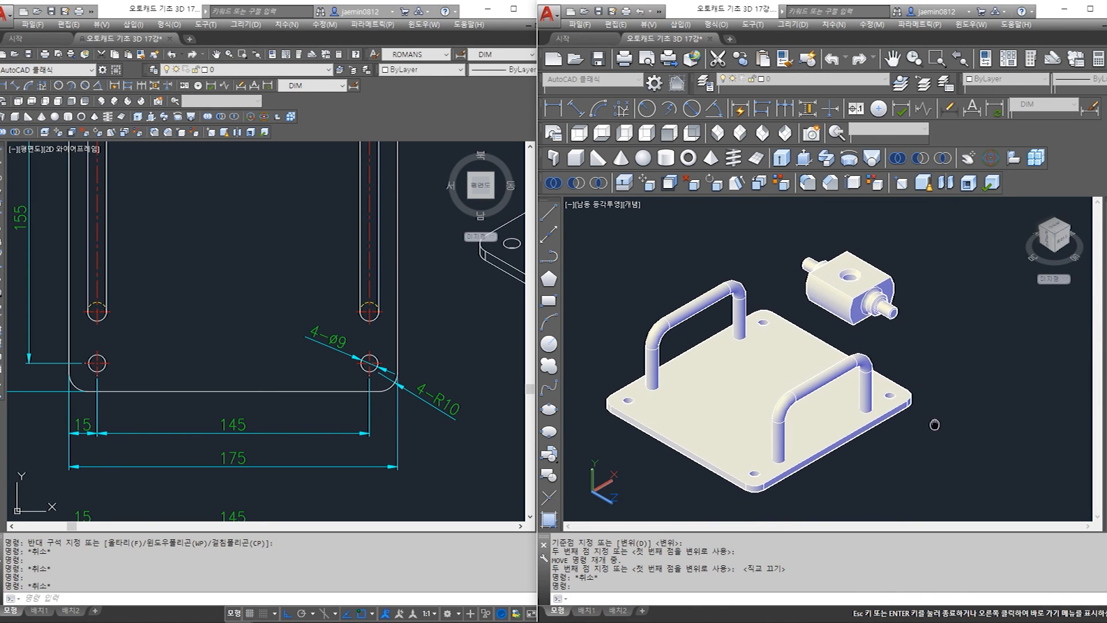
{"action": "left_click", "coordinate": [371, 361]}
{"action": "scroll", "coordinate": [300, 366], "scroll_direction": "down", "scroll_amount": 6}
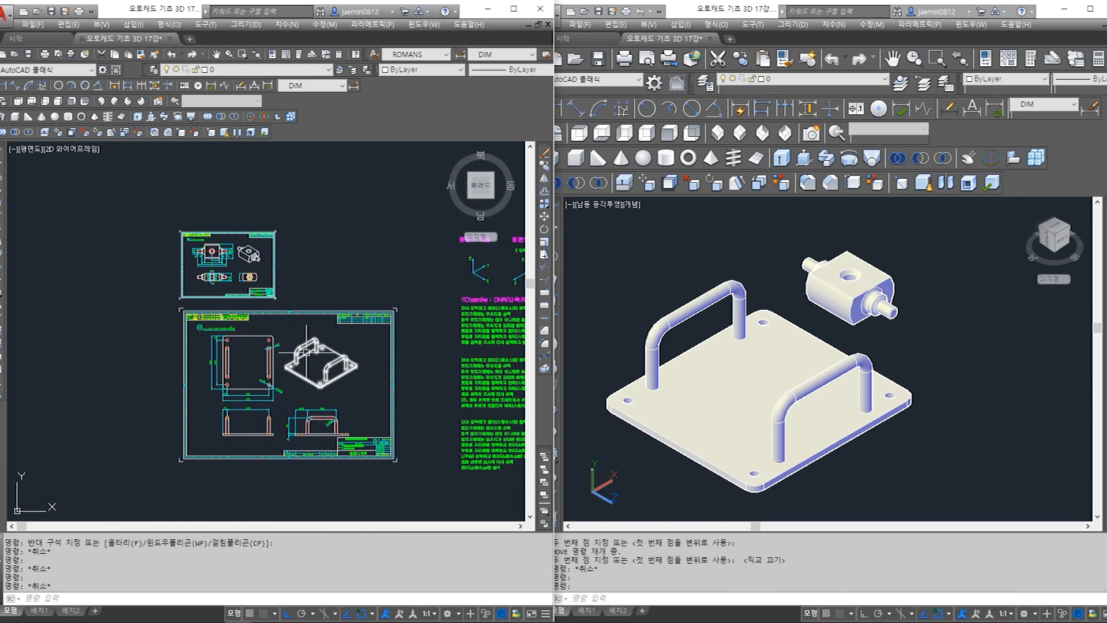